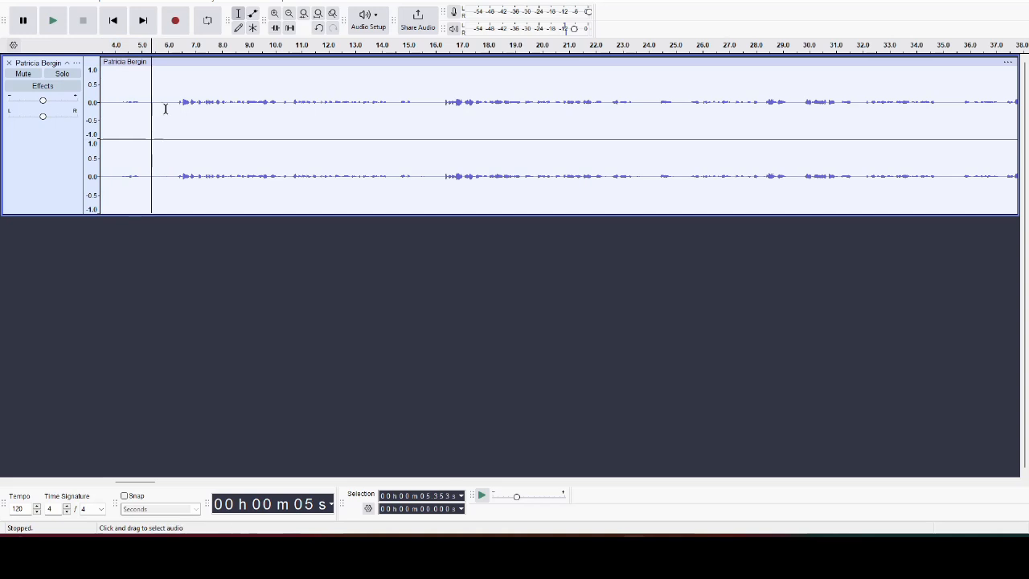
- Apply Noise Reduction to the whole recording to remove background noise
drag(173, 107, 112, 118)
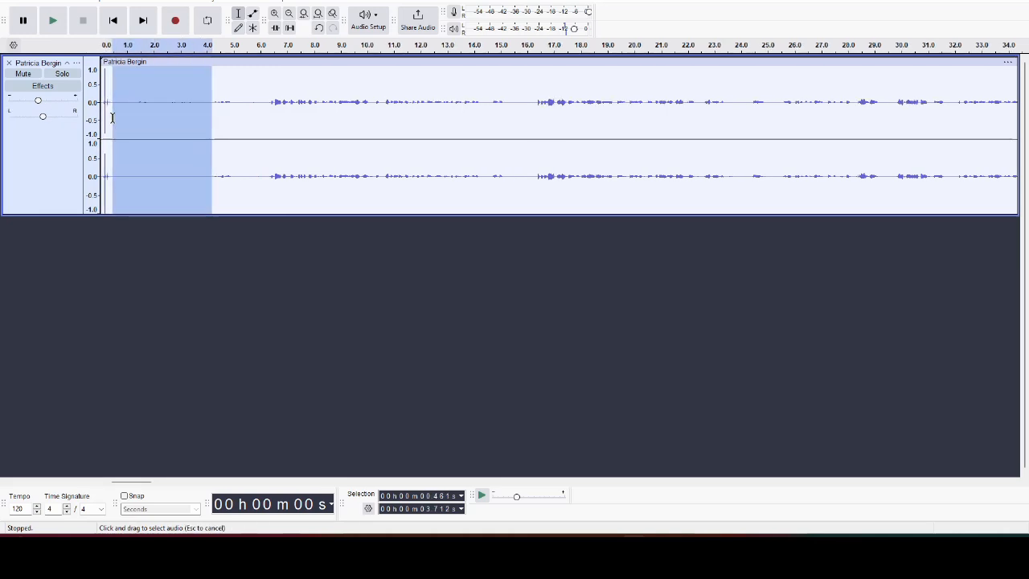
click(56, 19)
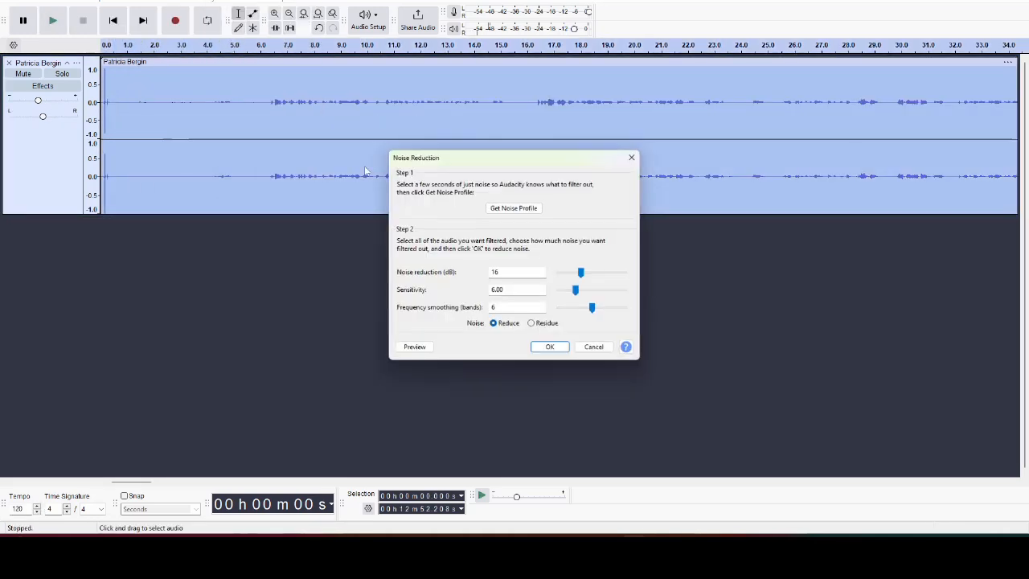
click(548, 347)
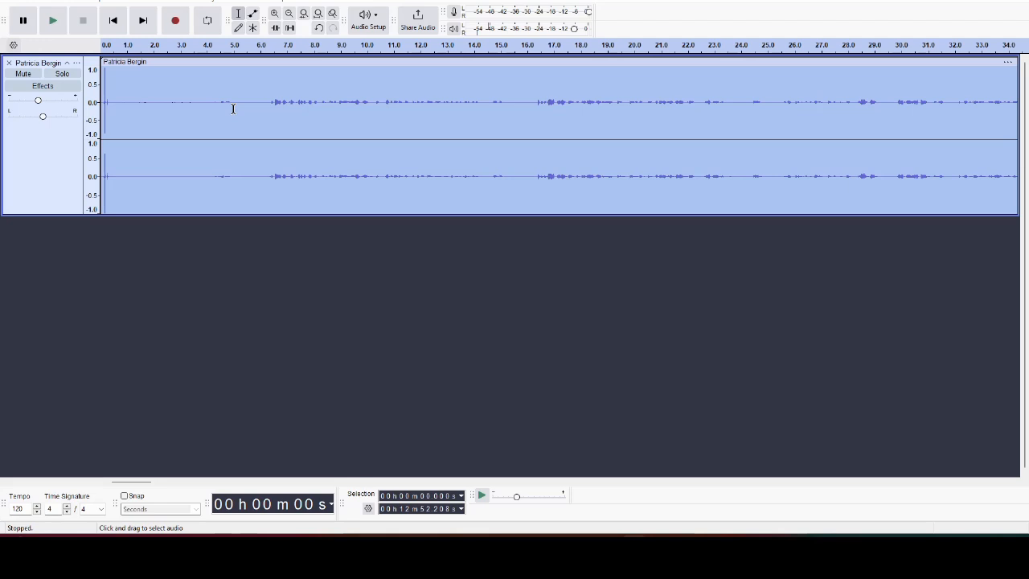
- Delete the silent first 5.758 seconds and play back the trimmed recording
shift+click(253, 104)
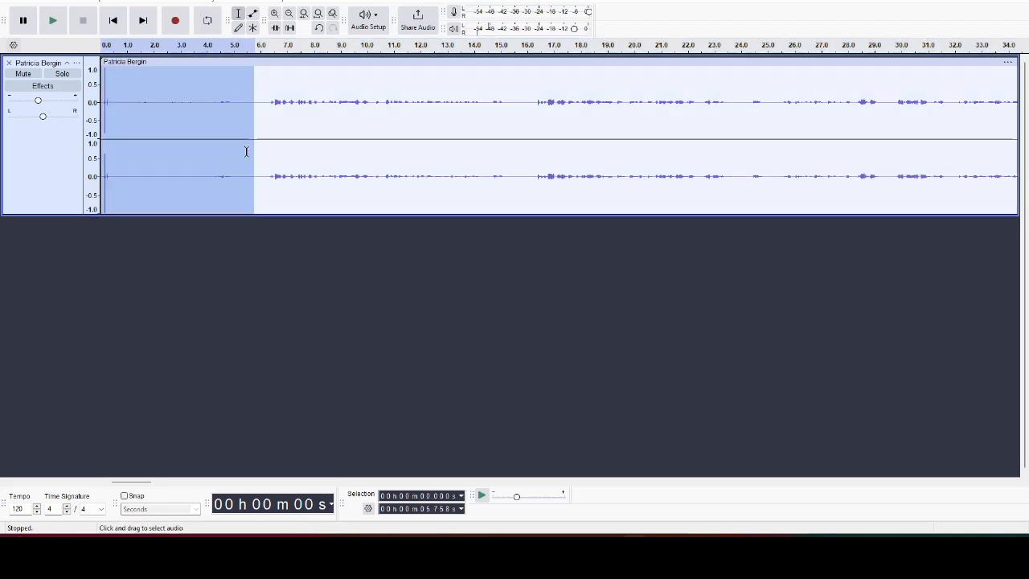
key(Delete)
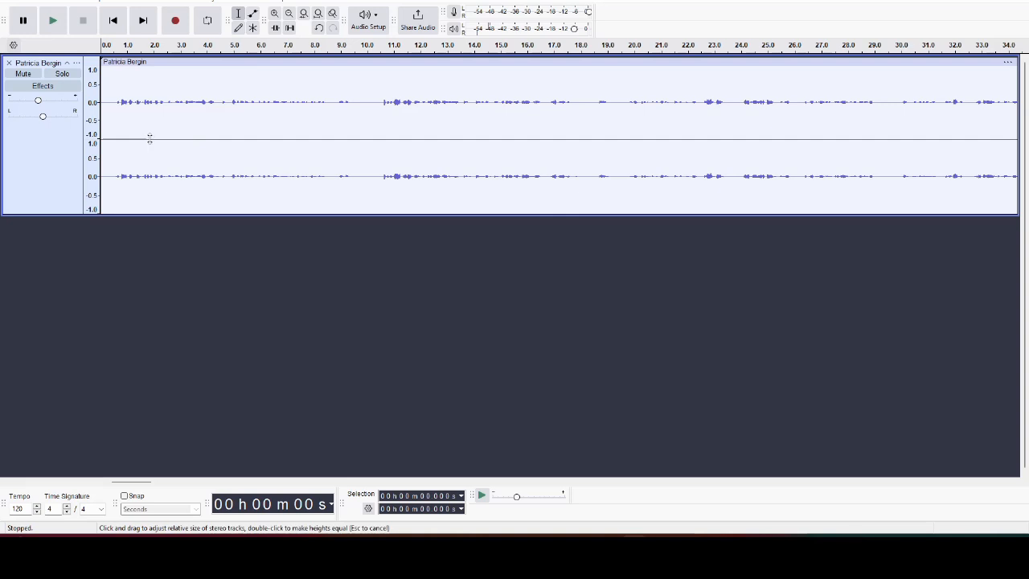
key(space)
- Compress the entire track with threshold -15 dB and ratio 3.0 after previewing it
click(83, 20)
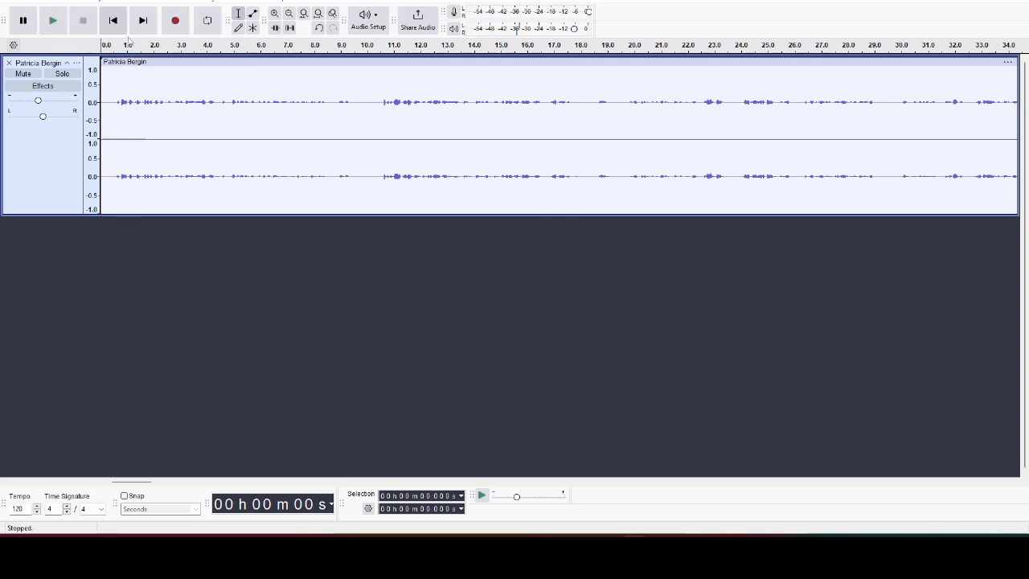
key(ctrl+a)
click(184, 2)
mouse_move(225, 84)
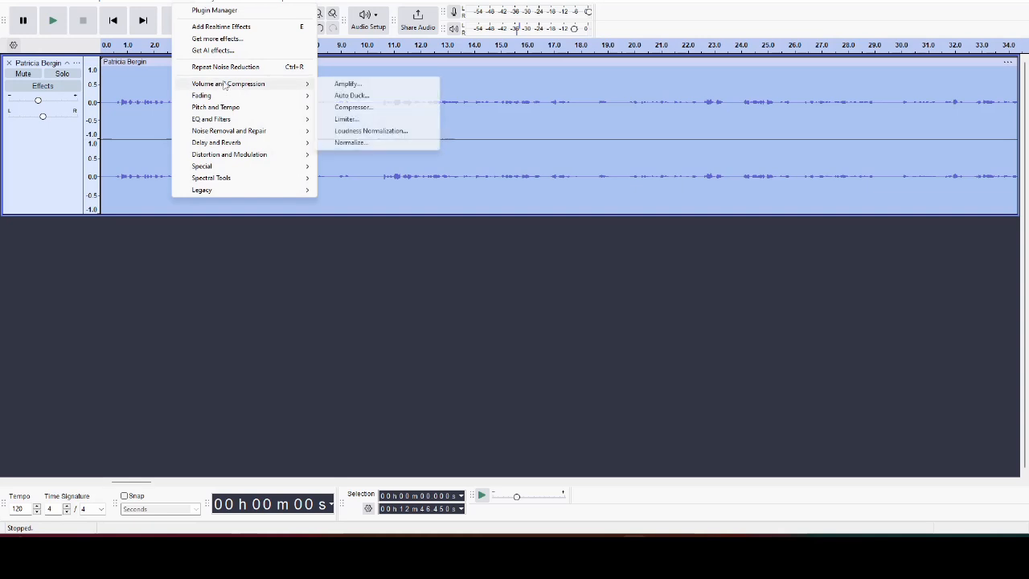
click(367, 109)
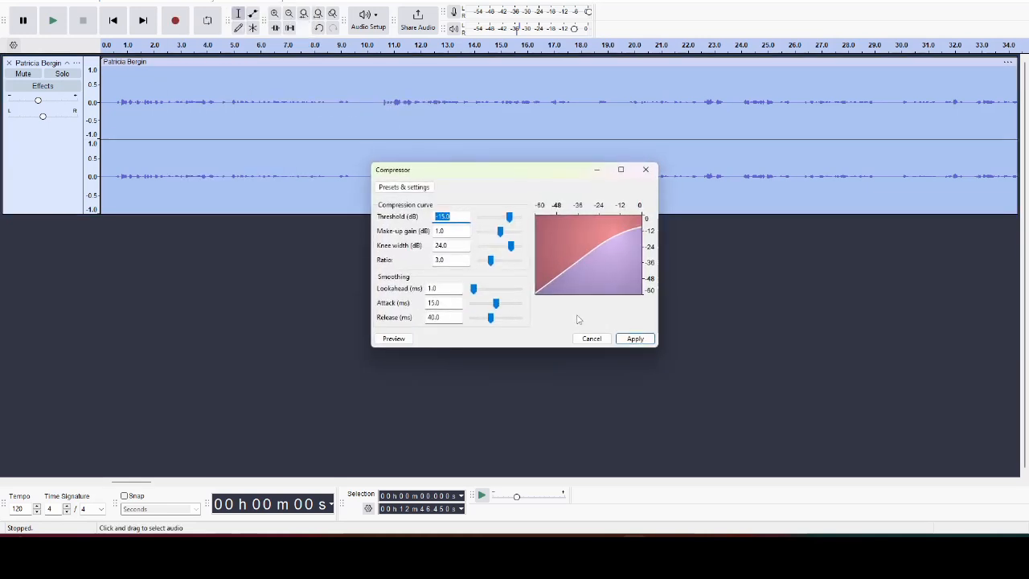
click(393, 340)
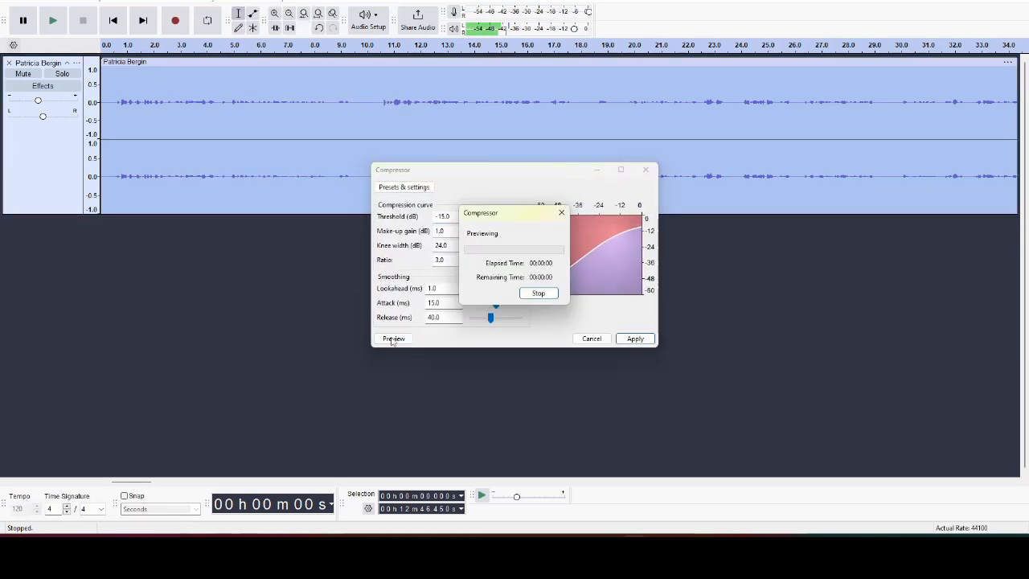
click(550, 294)
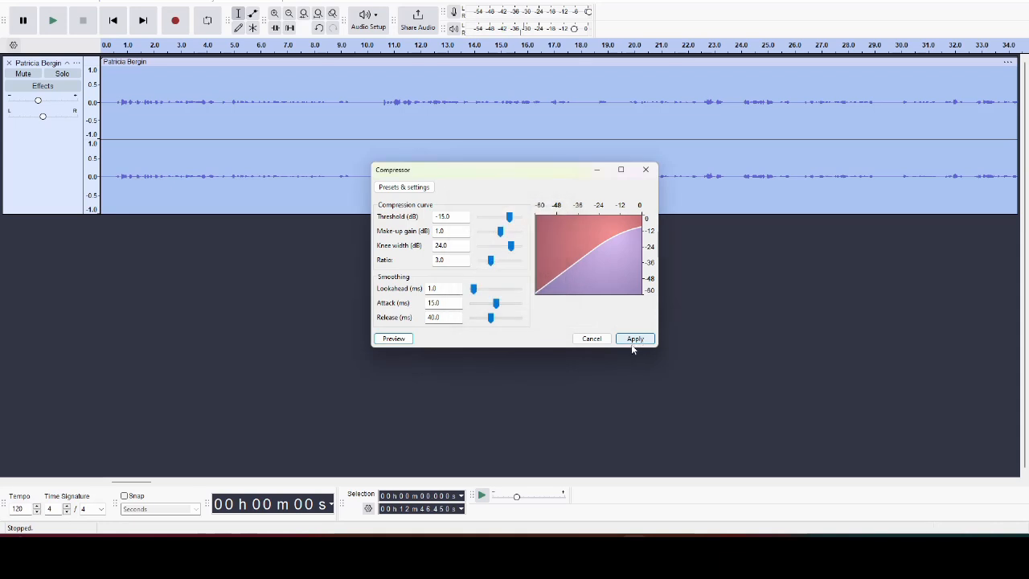
click(635, 339)
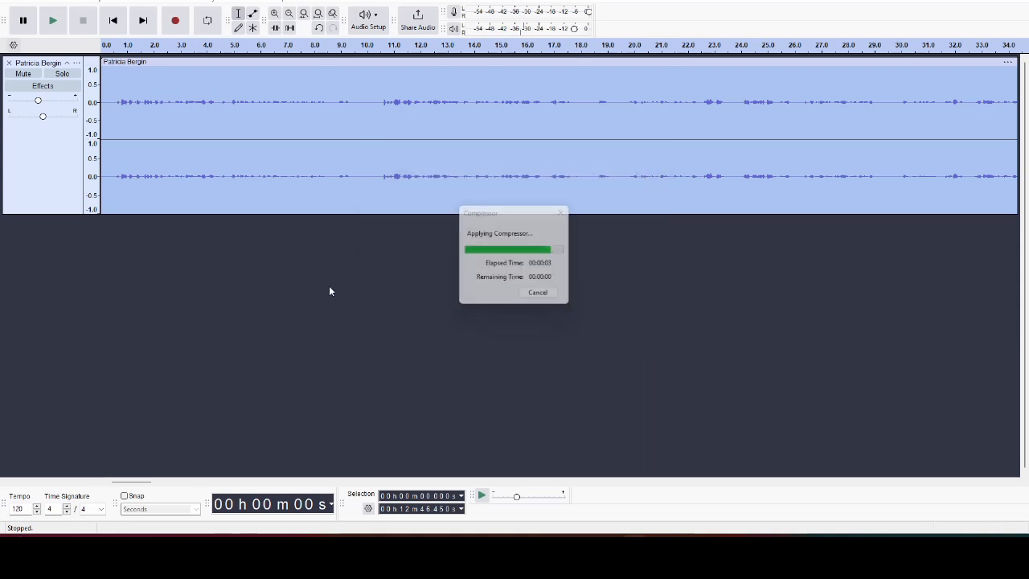
click(392, 132)
- Locate the short blip around 2:59 by playback and delete it
scroll(312, 273, down, 1)
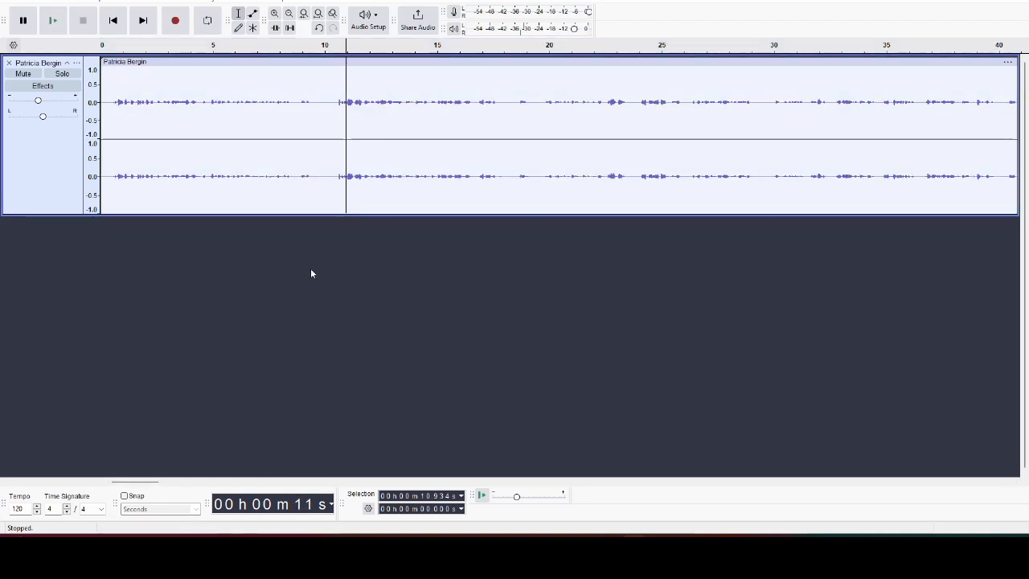
drag(149, 482, 332, 483)
click(586, 113)
key(space)
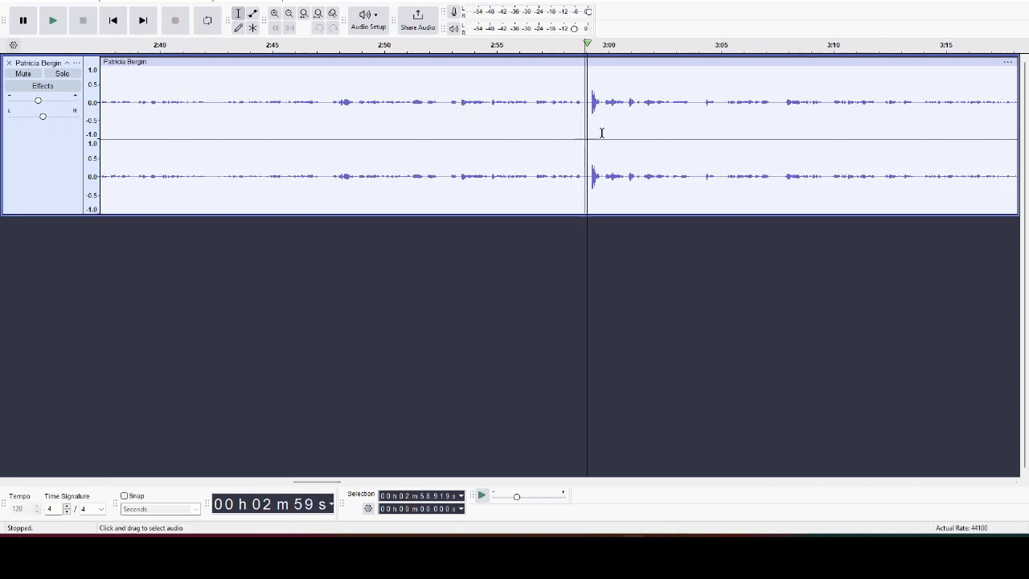
key(space)
drag(604, 180, 587, 181)
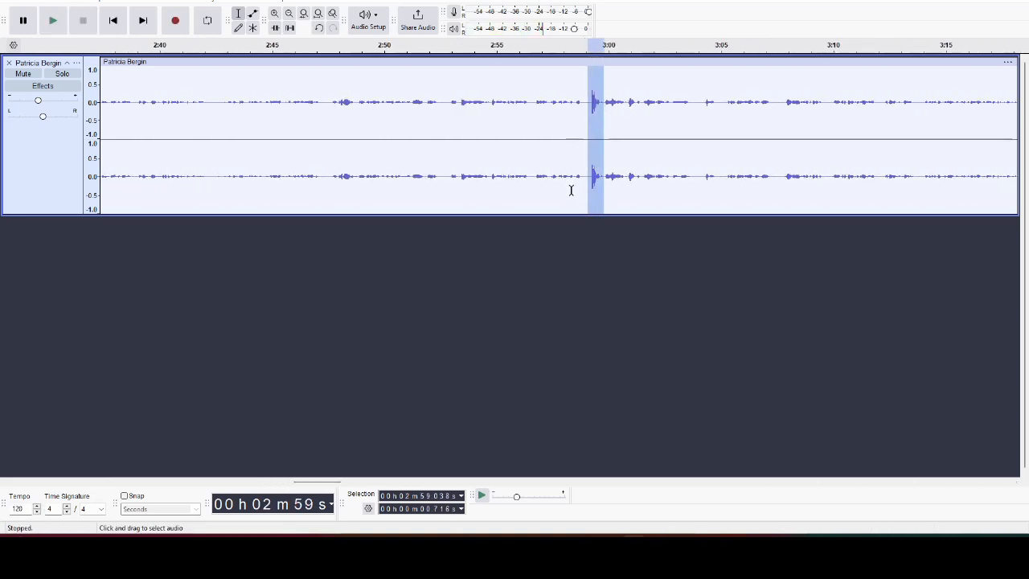
key(Delete)
- Delete the trailing audio after 12:41.9 so the track ends at about 12:41.89
drag(301, 483, 987, 483)
click(546, 153)
key(space)
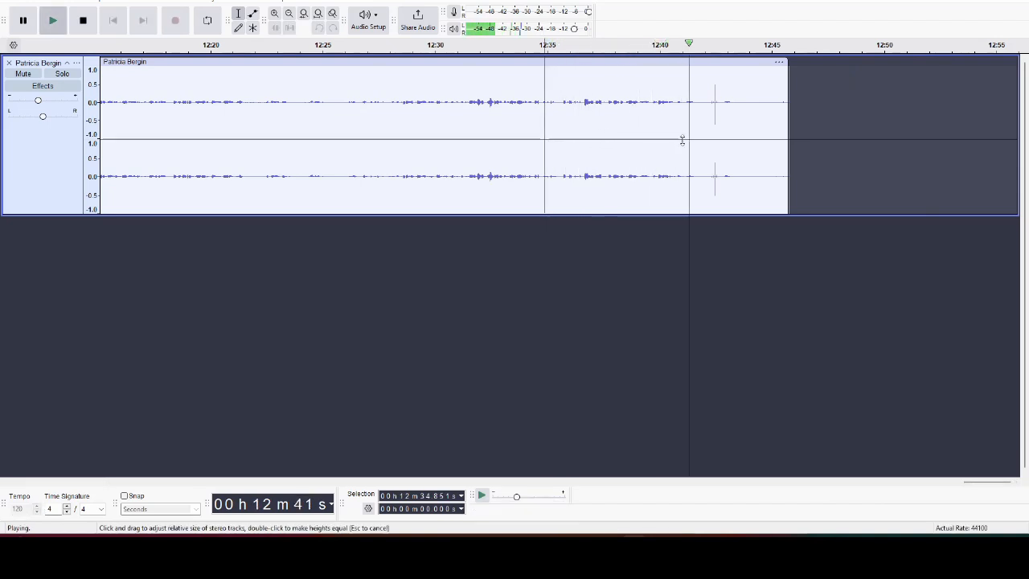
key(space)
drag(701, 120, 841, 143)
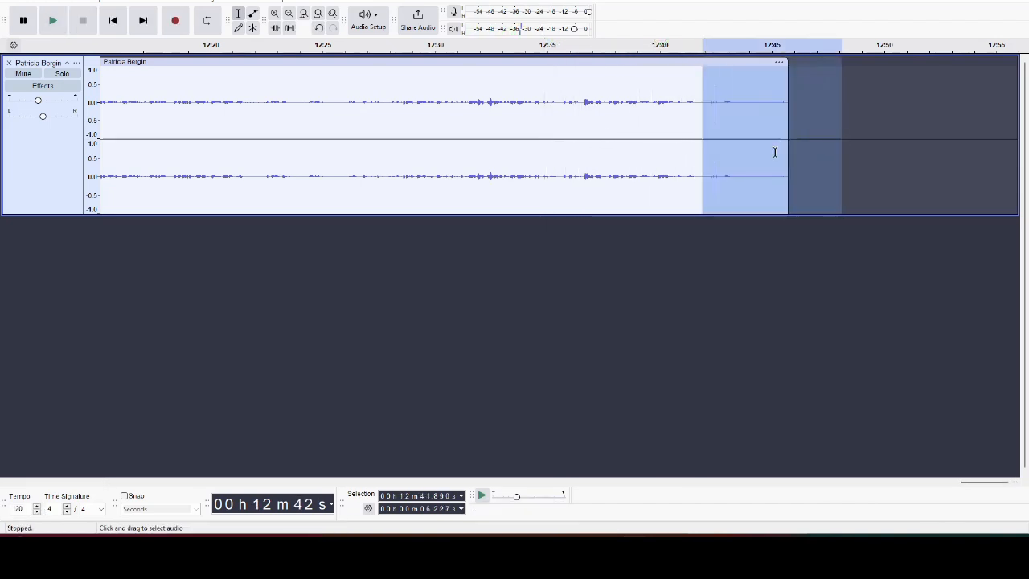
key(Delete)
double_click(256, 126)
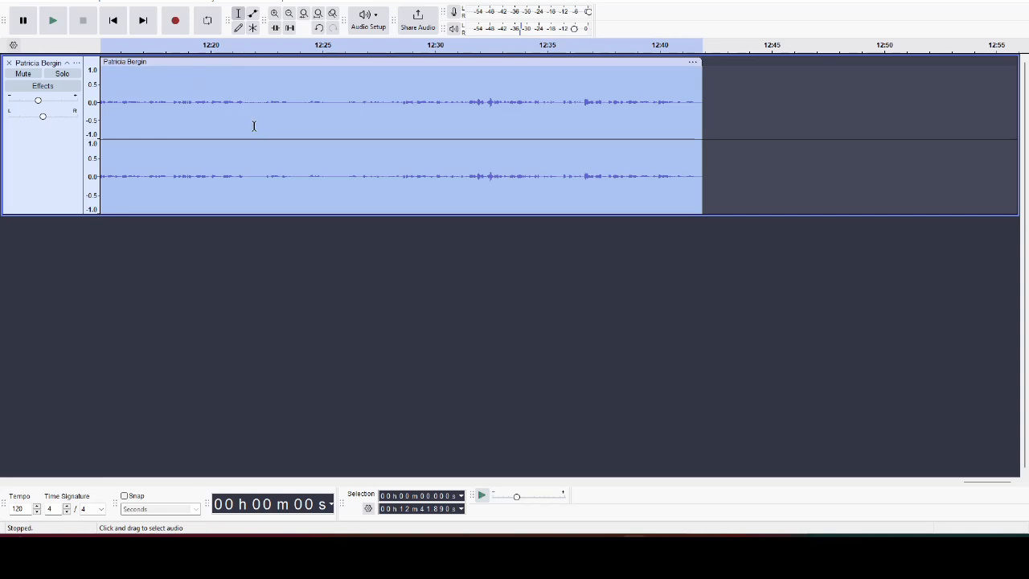
click(8, 3)
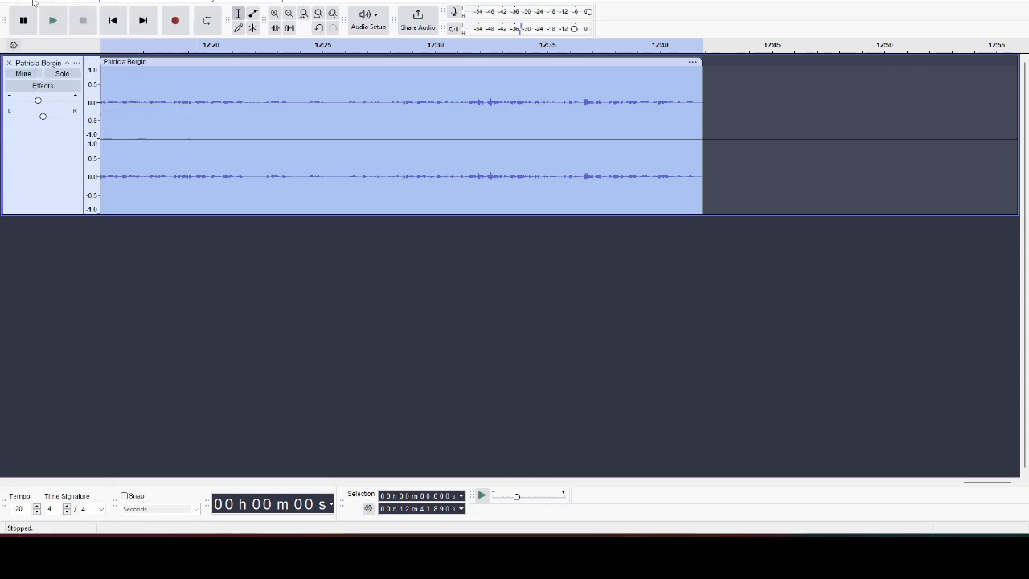
- Load the Tags OH holy wells.xml template, enter the speaker's name, and add tags Tullaroan, Freshford, Ladywell, Castlecomer and others
mouse_move(32, 3)
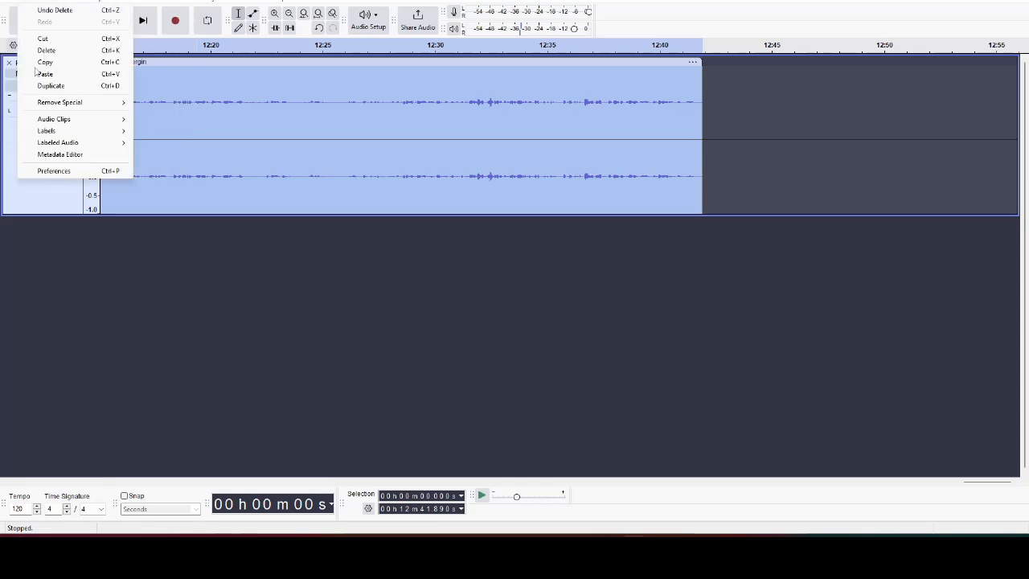
click(74, 158)
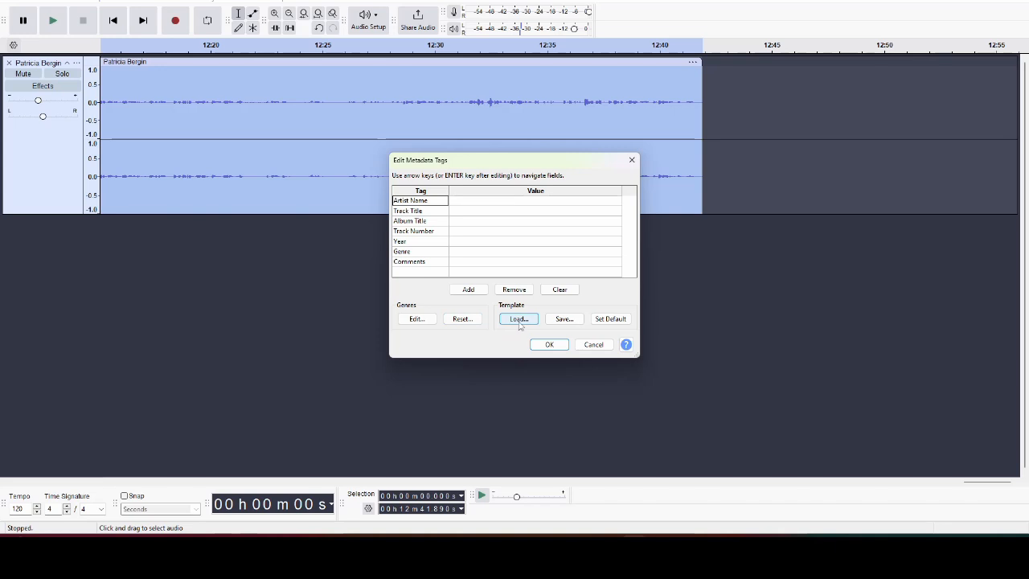
click(518, 319)
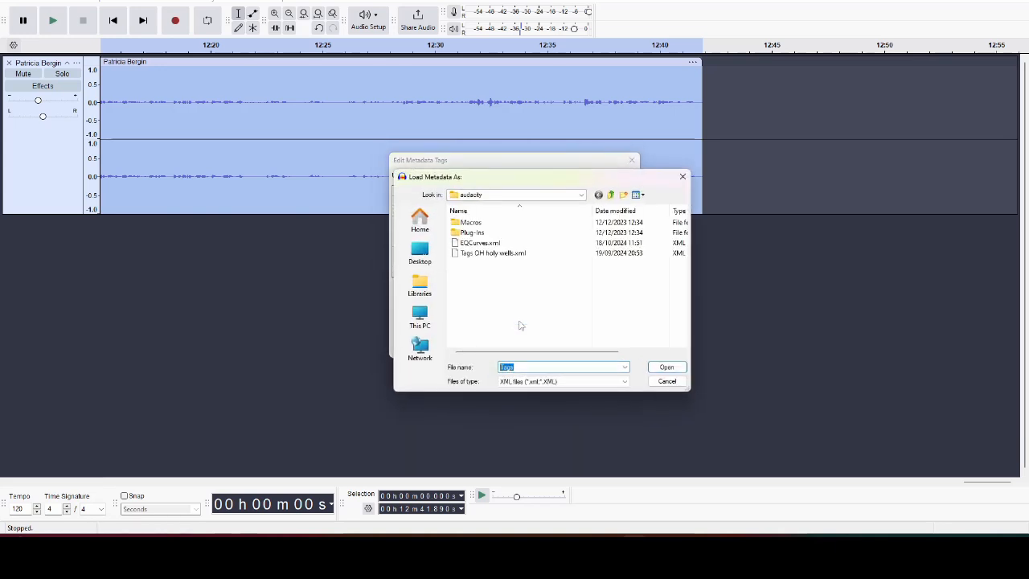
double_click(502, 253)
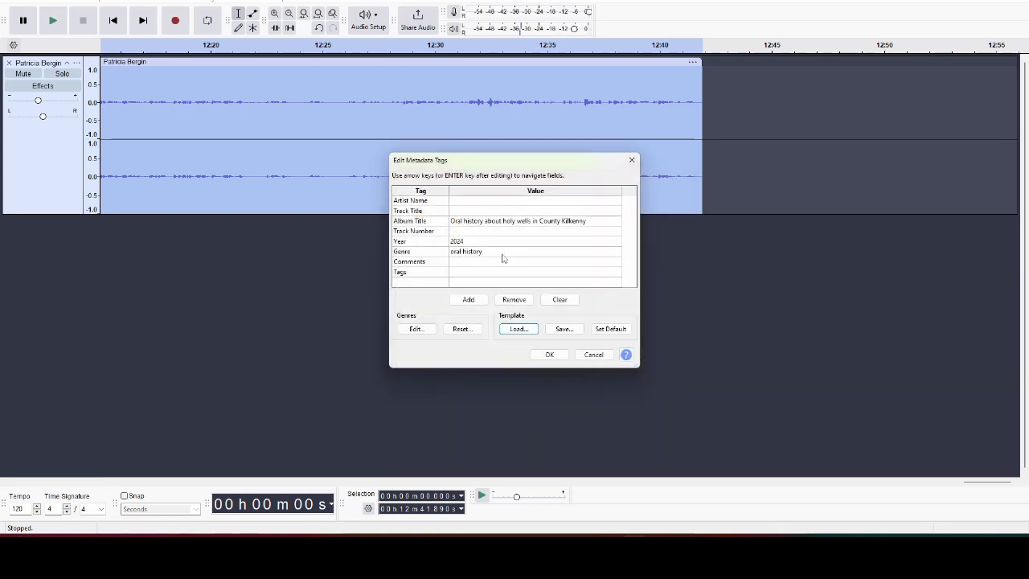
click(475, 204)
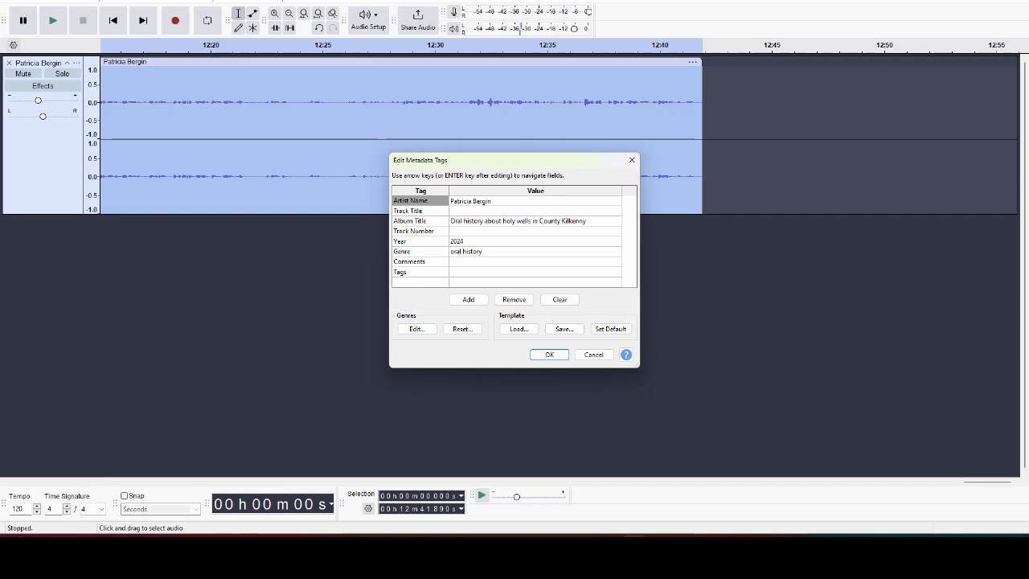
click(473, 275)
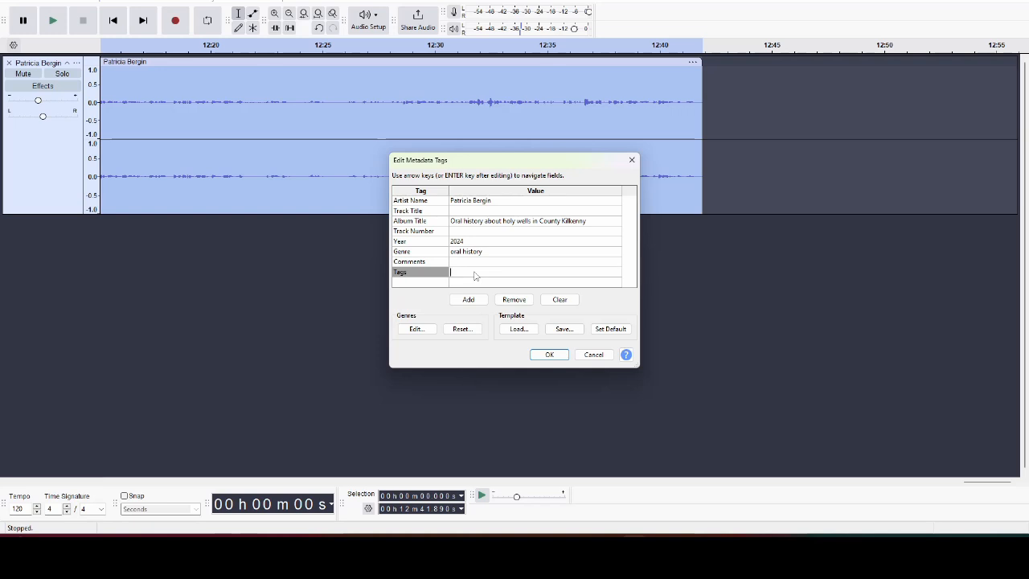
text(Tullaroan;Freshford;Pattern of the Dinan;)
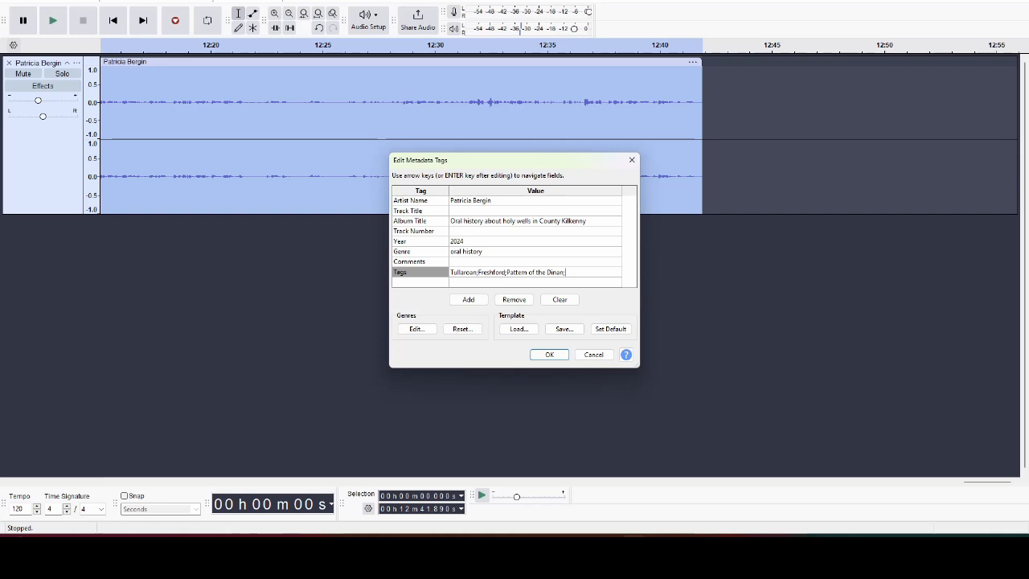
text(Pattern of Ballinamara;Ladywell;Hallow)
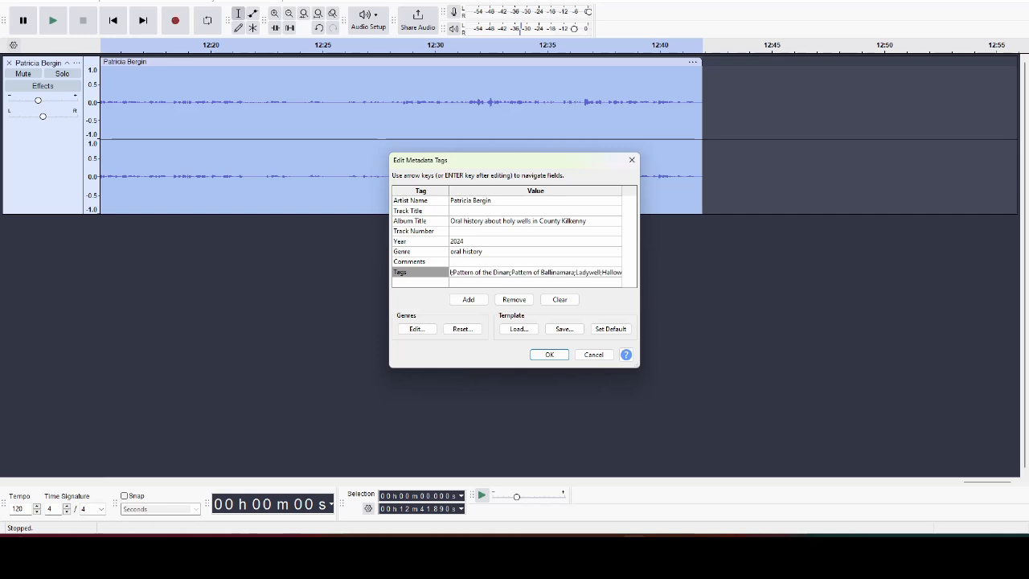
text(een;Sart;Cas)
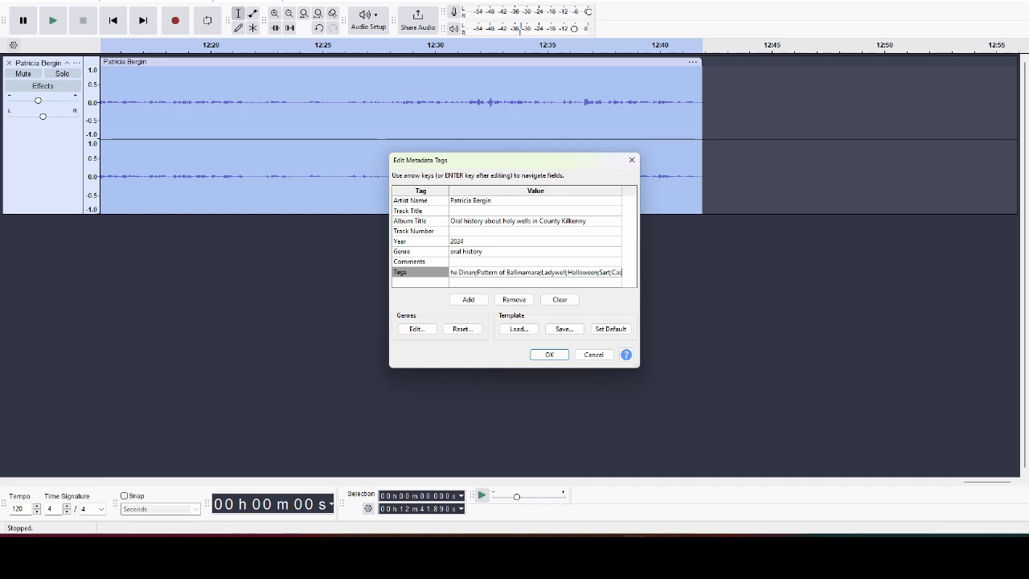
text(tlecomer)
click(558, 355)
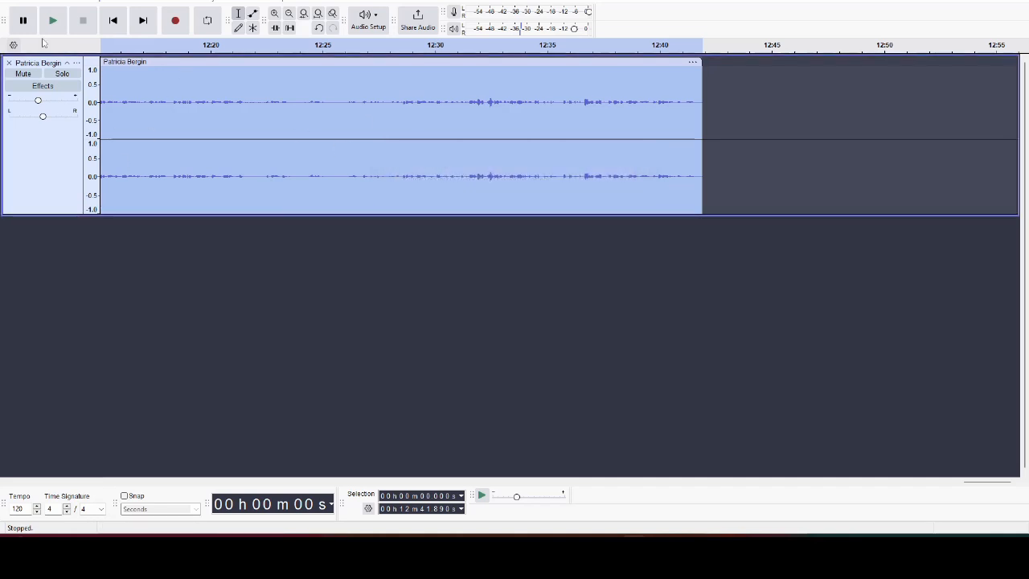
- In Export Audio, switch the format to Opus Files, then back to WAV (Microsoft)
click(8, 3)
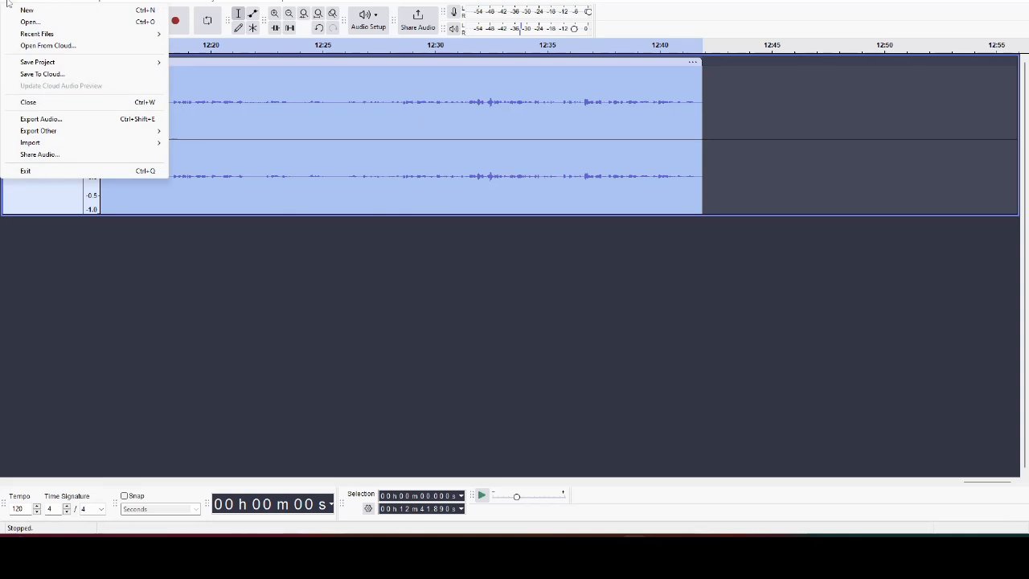
click(51, 119)
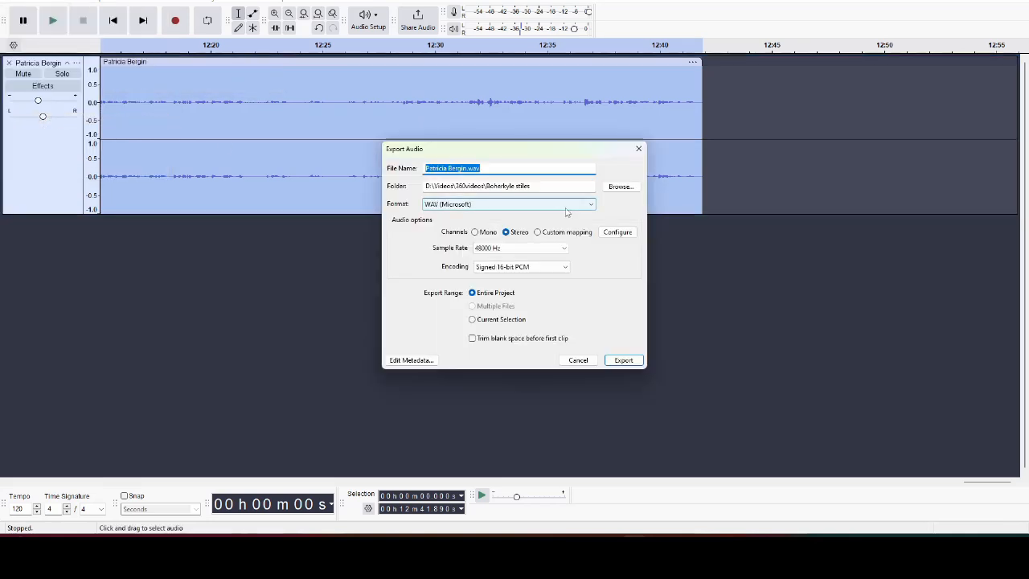
click(453, 205)
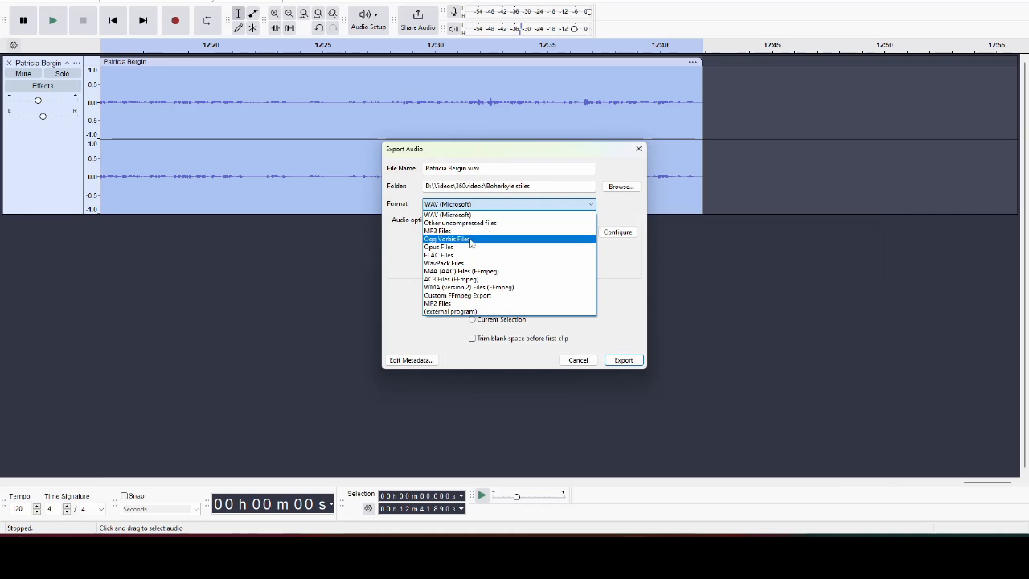
click(468, 248)
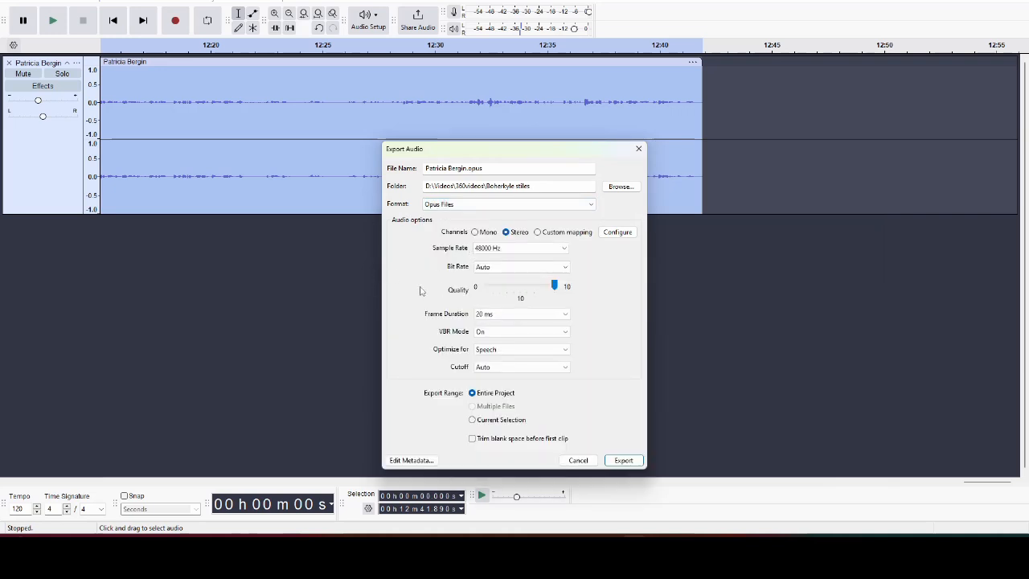
click(570, 206)
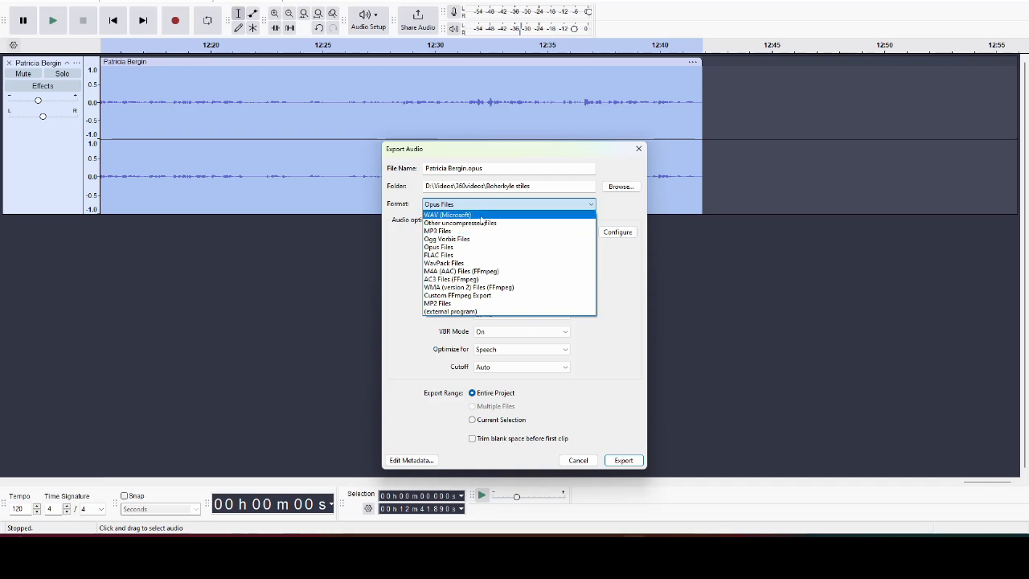
click(481, 215)
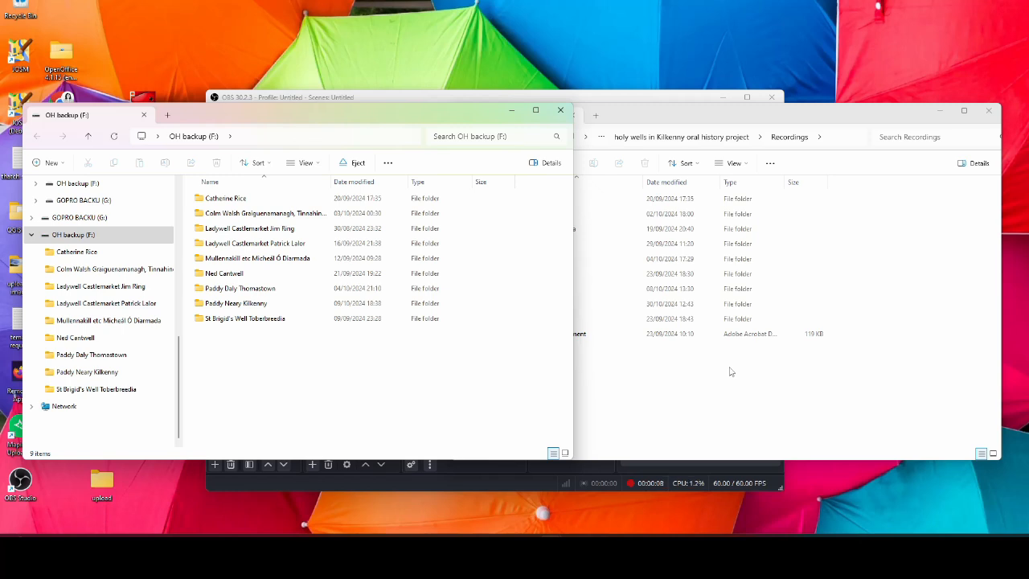
- Copy the interviewee's folder from the Recordings window onto the OH backup (F:) drive
click(85, 235)
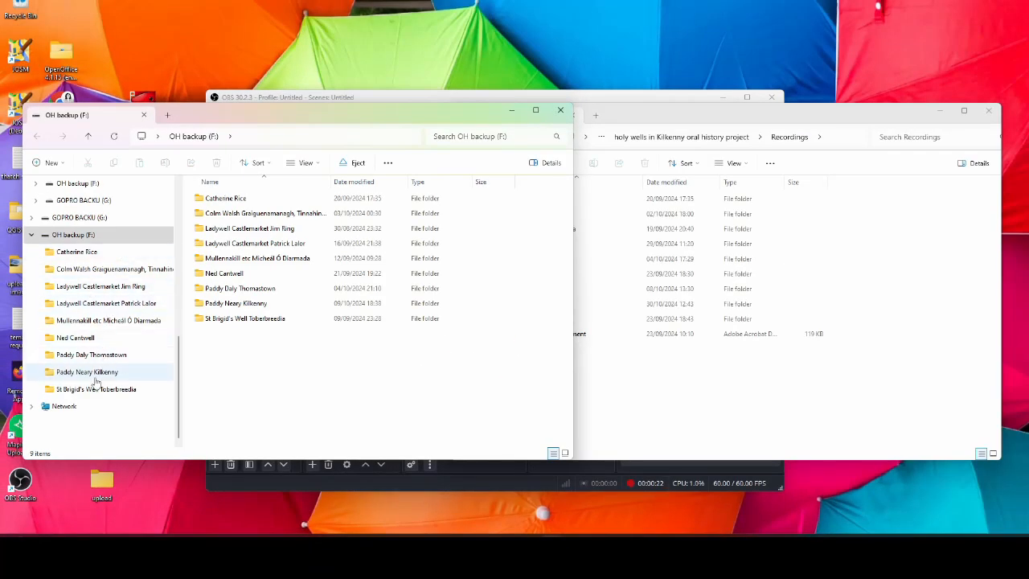
click(673, 119)
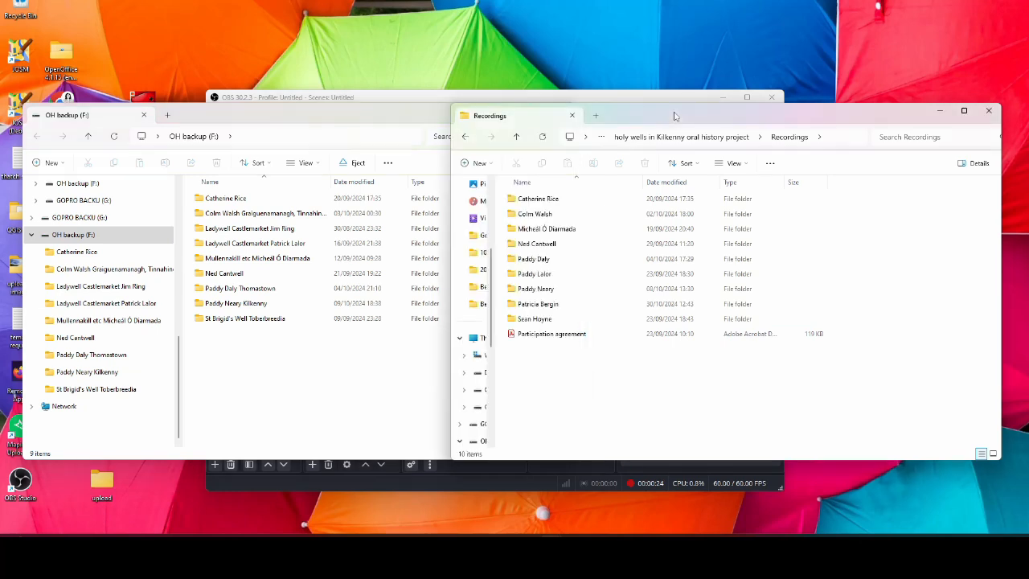
drag(539, 305, 320, 364)
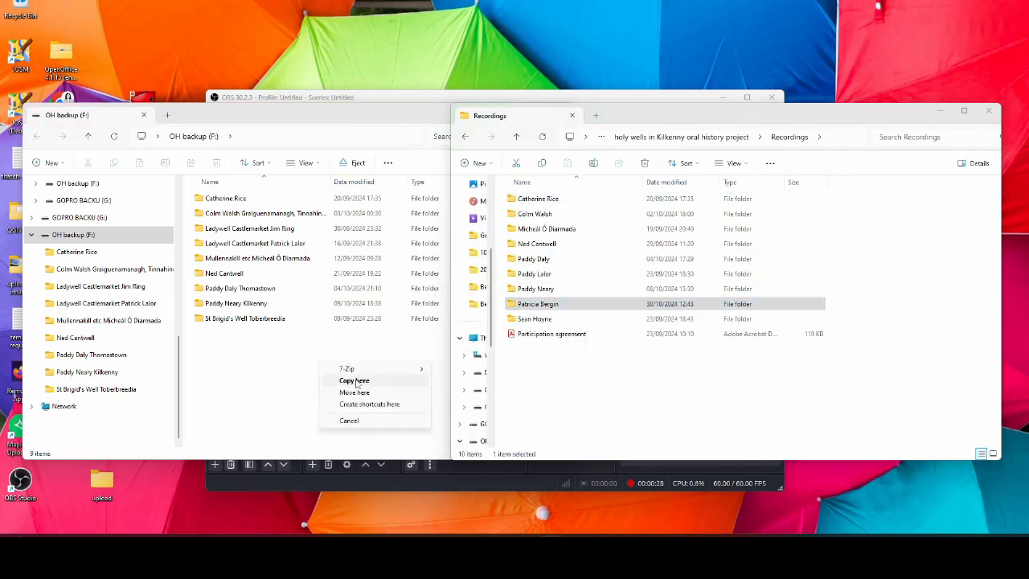
click(355, 381)
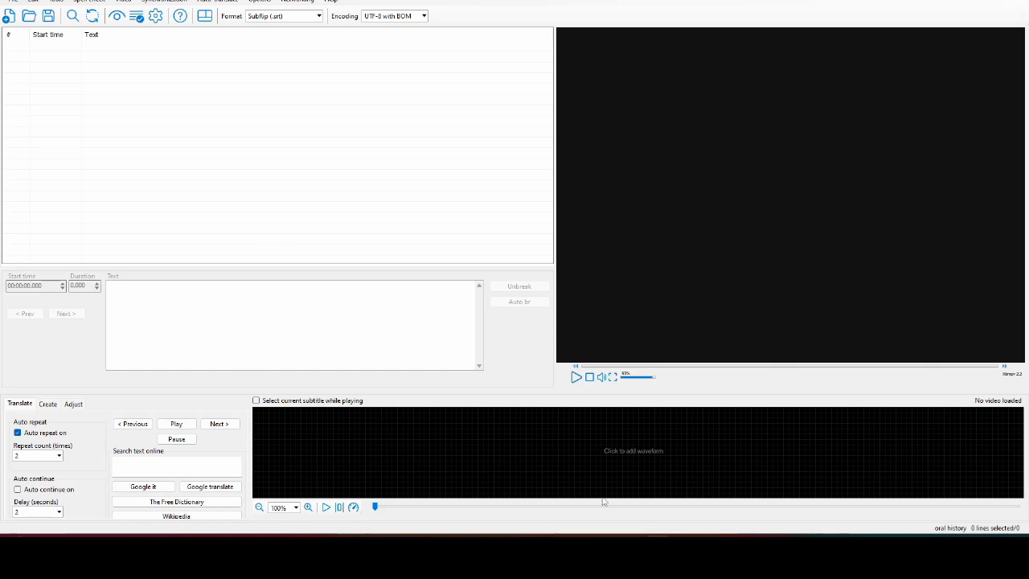
mouse_move(539, 555)
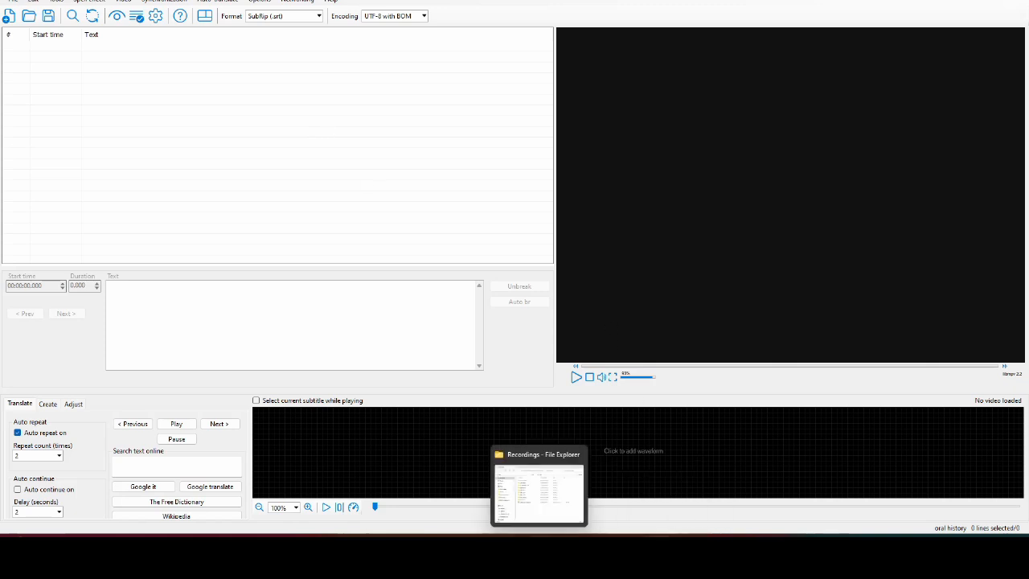
- In the interviewee's folder, hide the # and Title columns, add Type, and select the full WAV recording
click(538, 487)
double_click(642, 304)
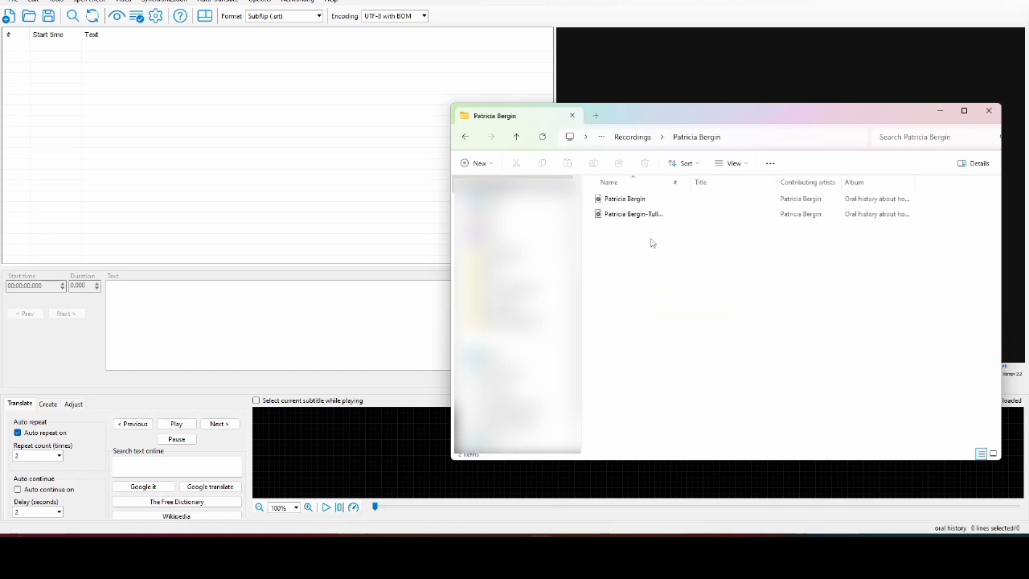
right_click(707, 184)
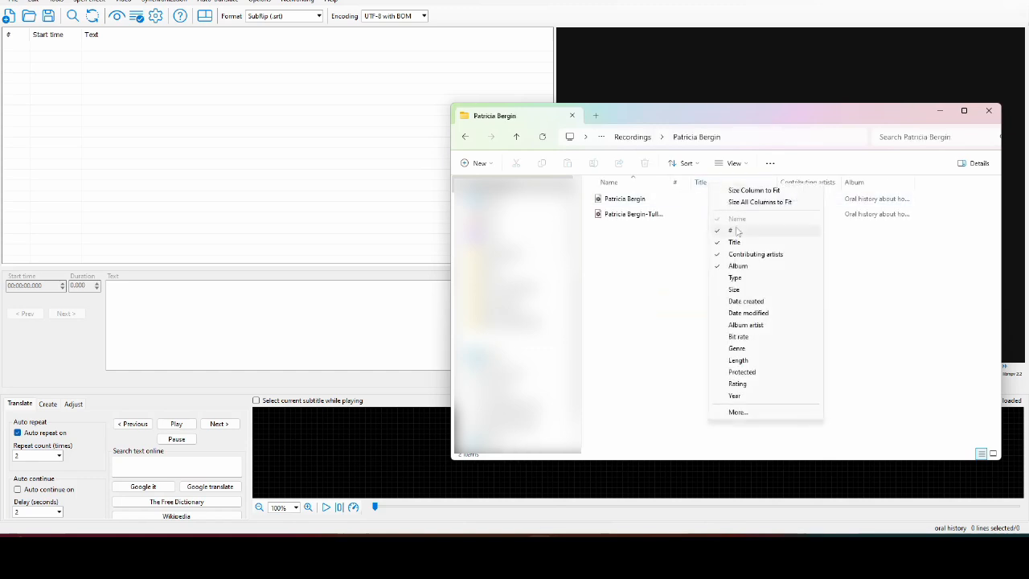
click(733, 232)
right_click(683, 182)
click(712, 236)
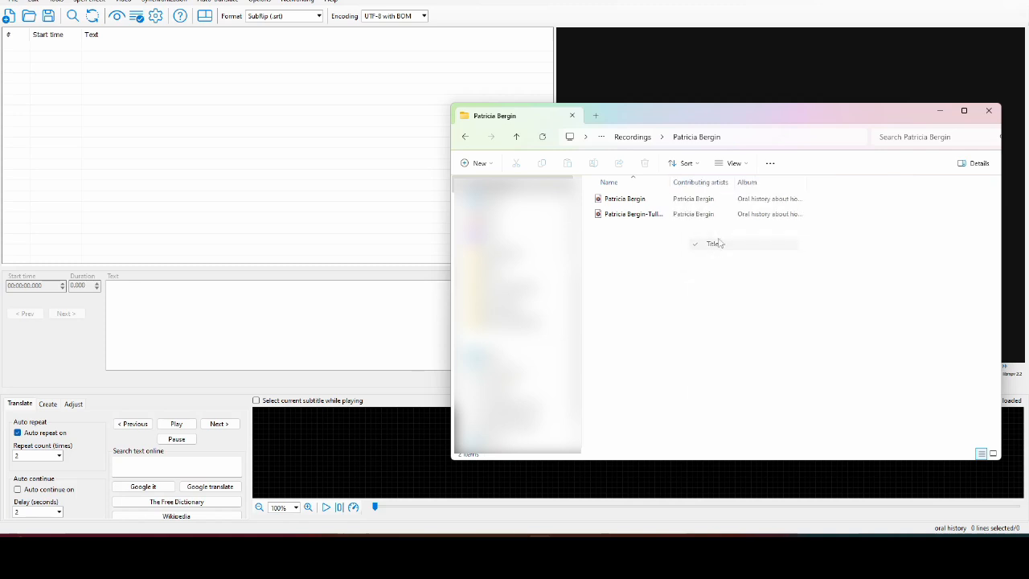
right_click(820, 187)
click(849, 265)
click(641, 214)
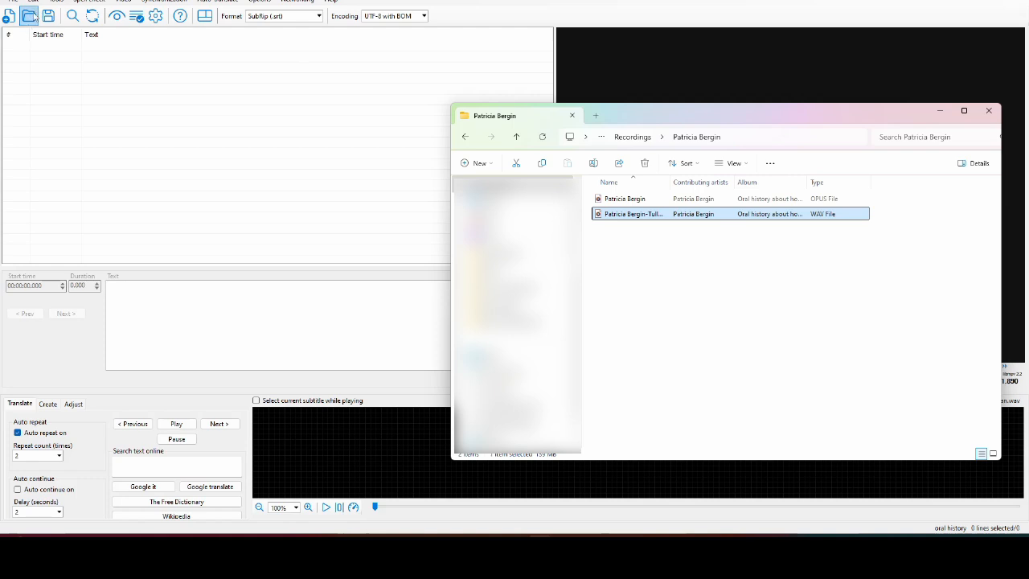
key(alt+Tab)
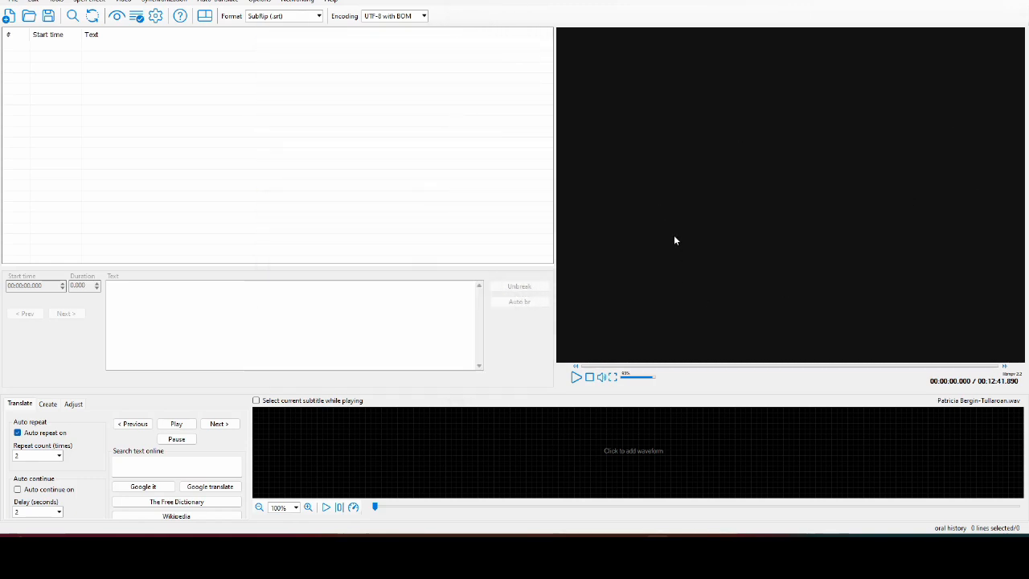
- Test audio playback, then insert a blank first subtitle line at 00:00:01.000
click(574, 378)
click(590, 378)
key(XF86AudioRaiseVolume)
right_click(51, 59)
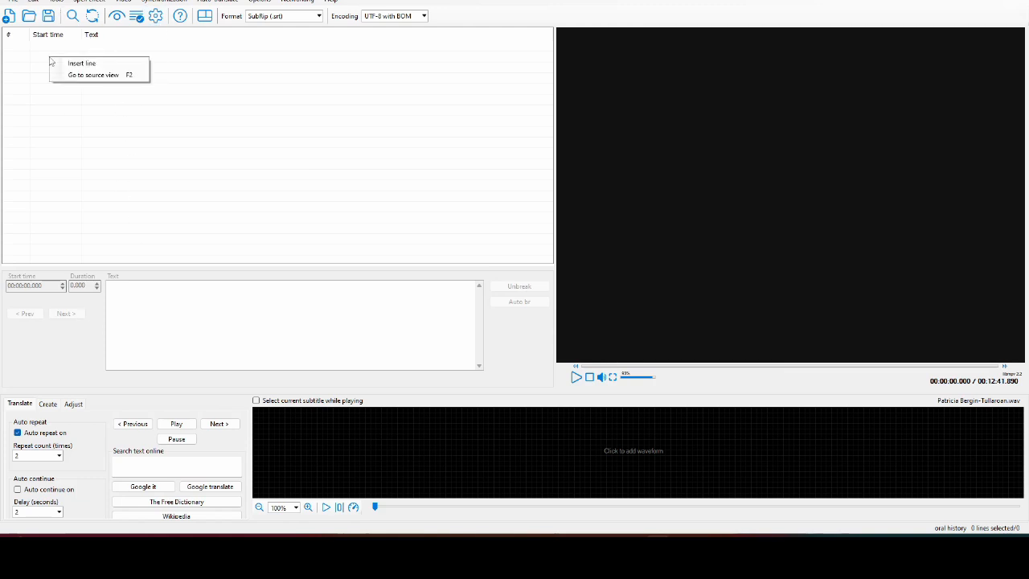
click(81, 64)
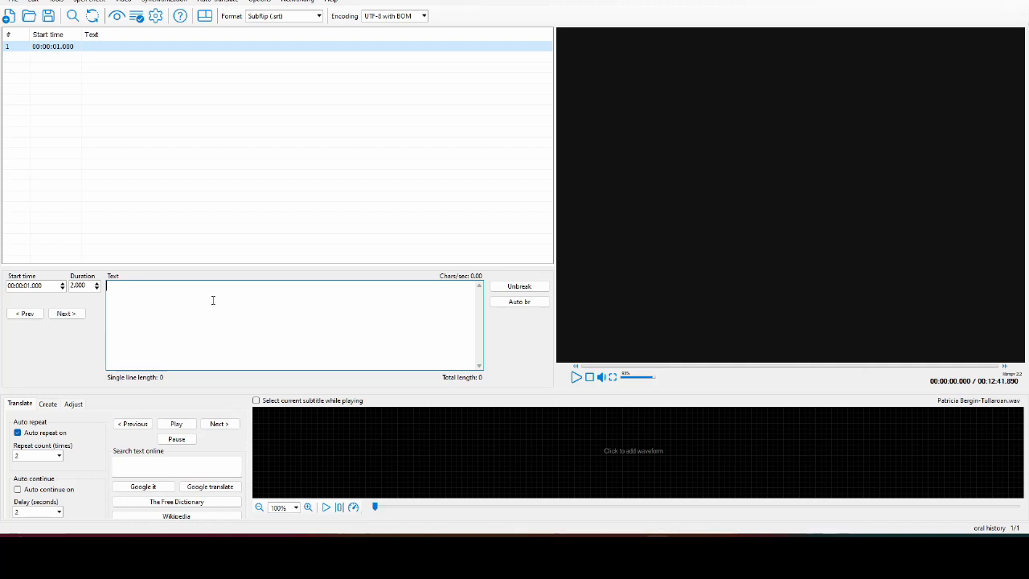
click(32, 3)
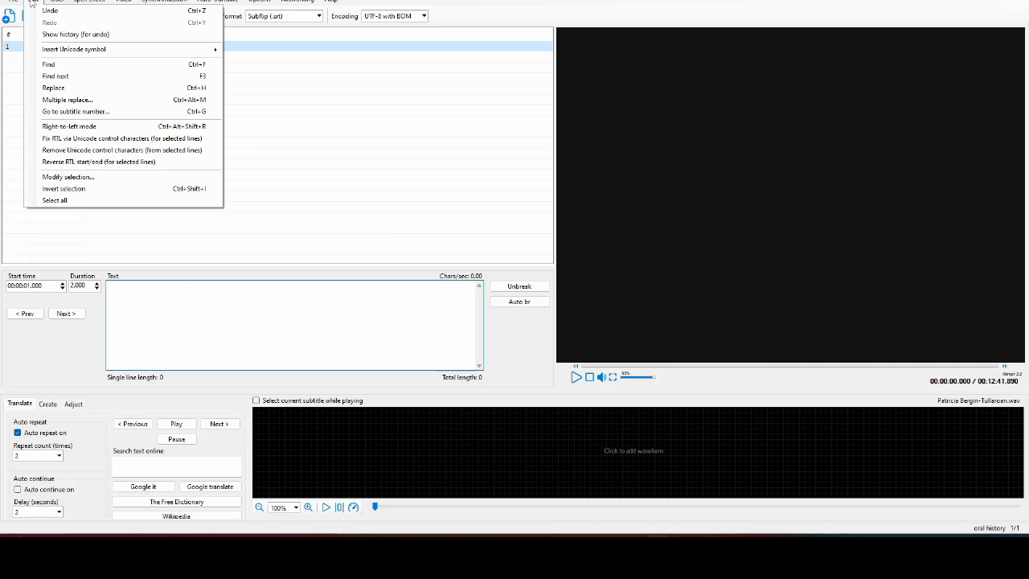
mouse_move(9, 3)
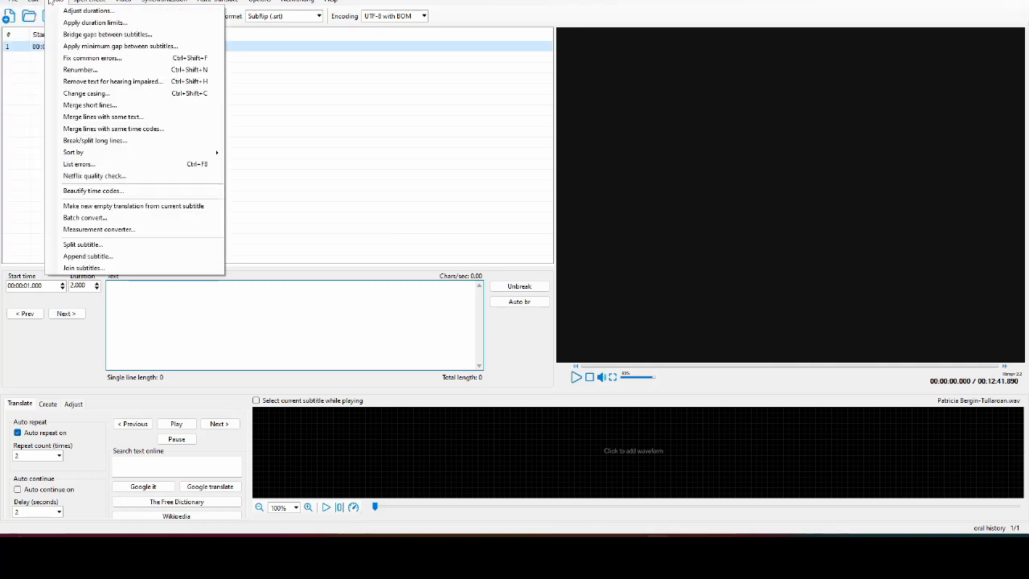
click(272, 11)
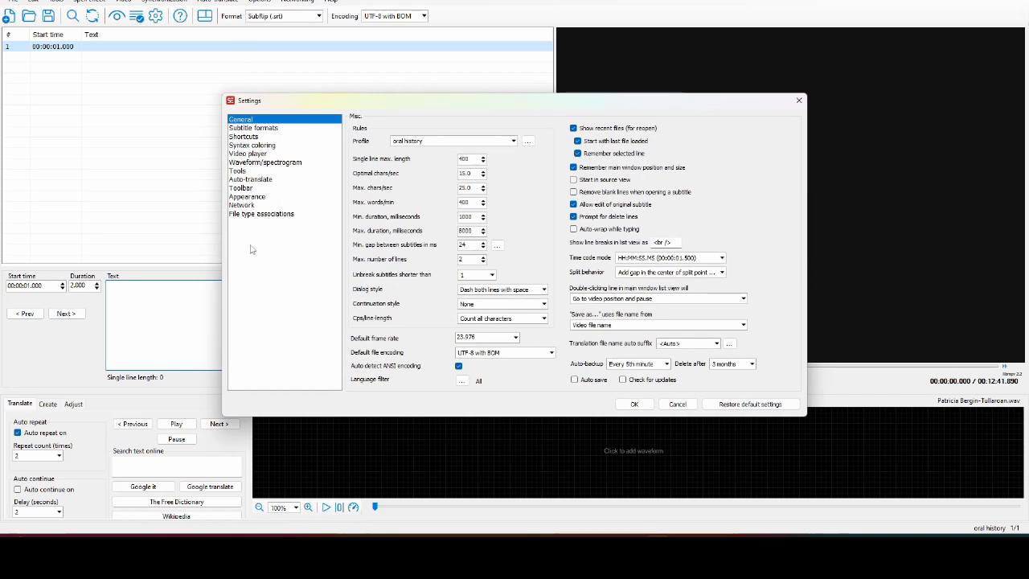
click(679, 404)
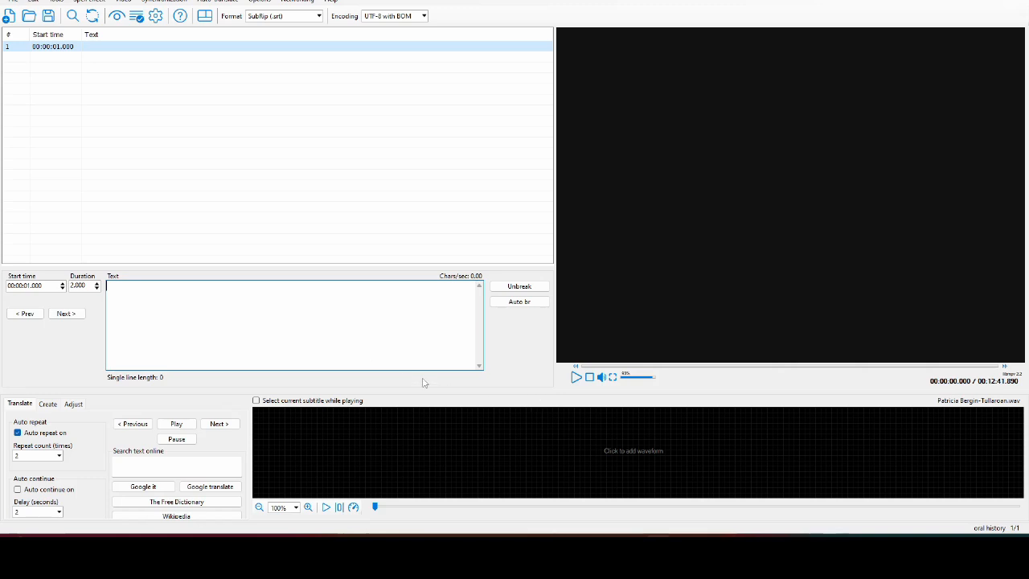
- Transcribe the opening 'A: Today is October 30th 2024. I'm in Rothe House'
text(A:)
click(577, 378)
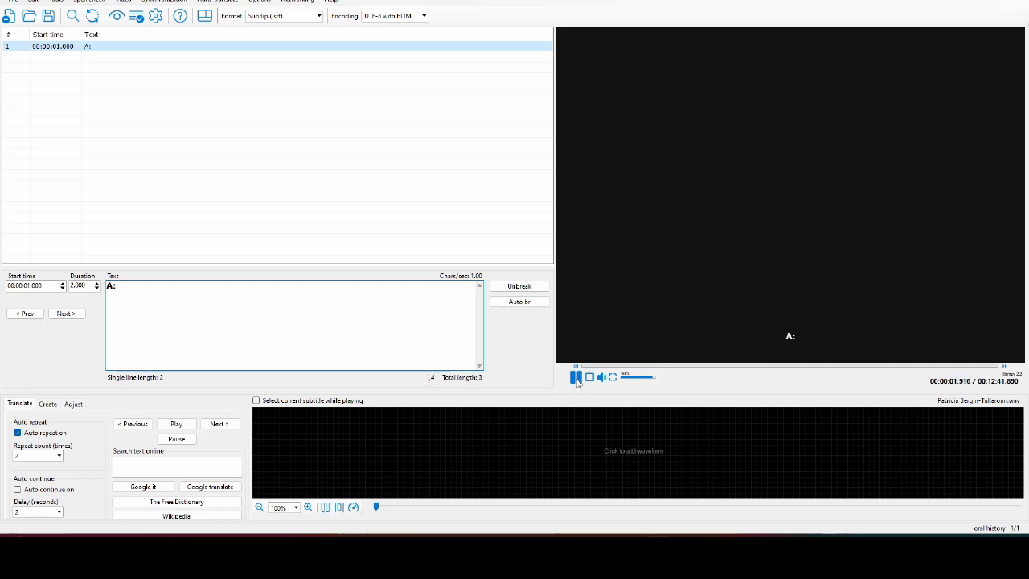
click(576, 377)
click(315, 333)
text(Todayy)
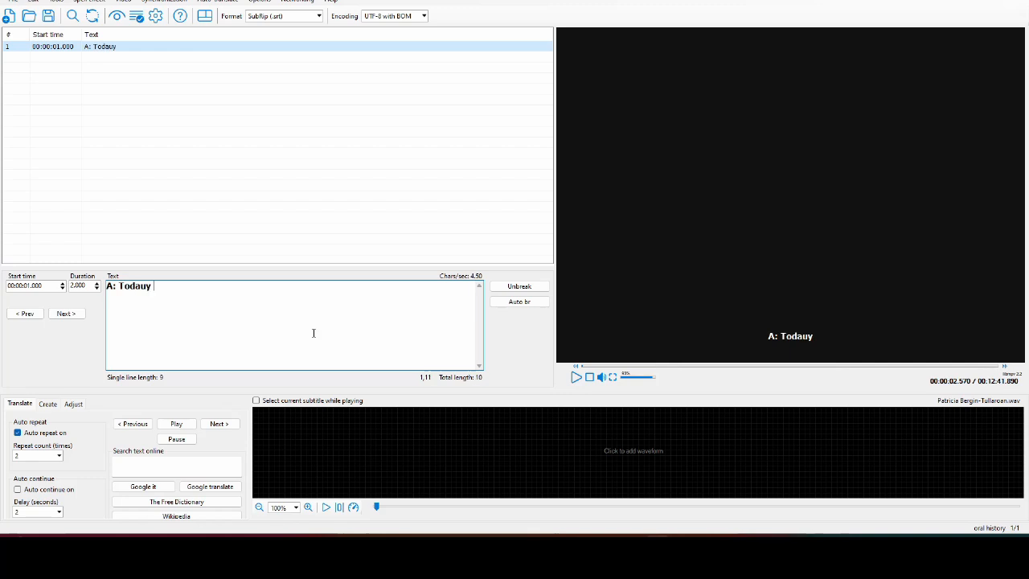
key(BackSpace)
key(BackSpace)
text(y is O)
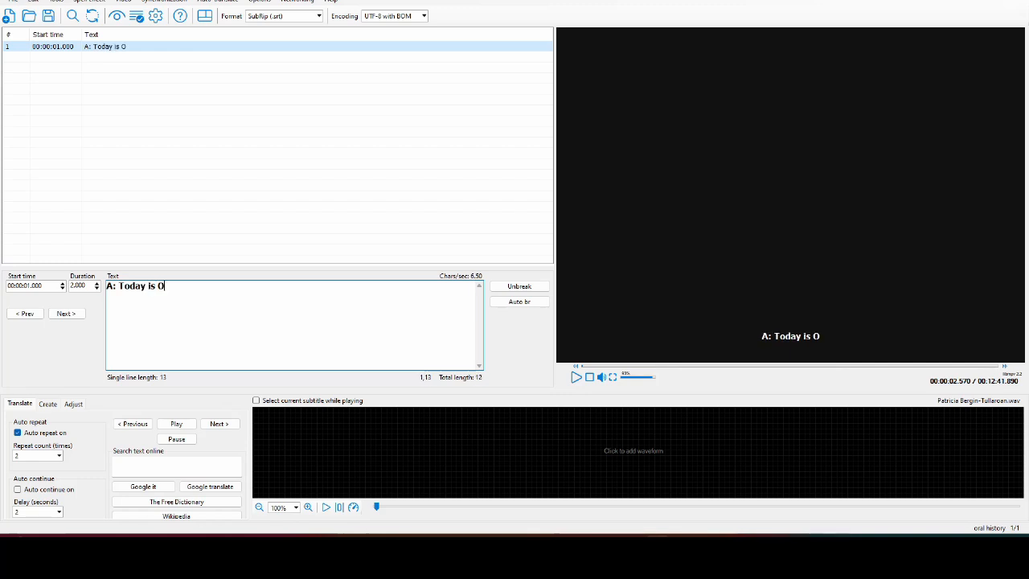
text(ctober 30)
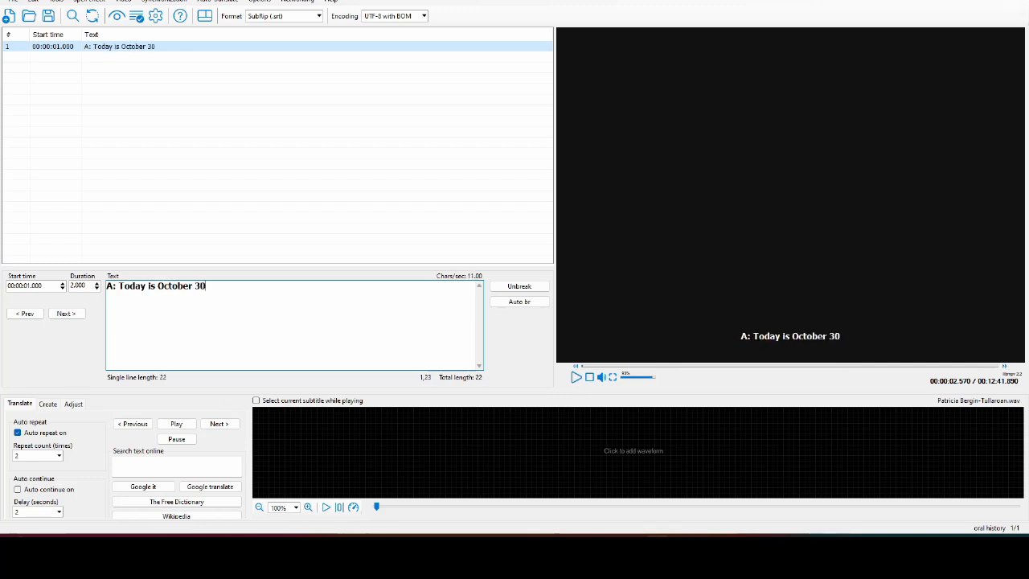
text(th 2024, and)
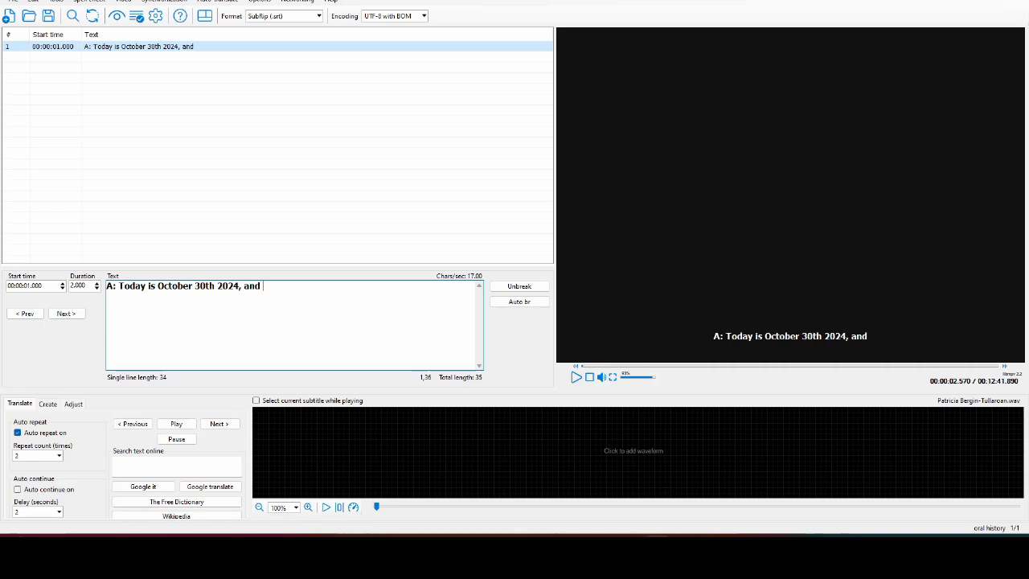
click(576, 377)
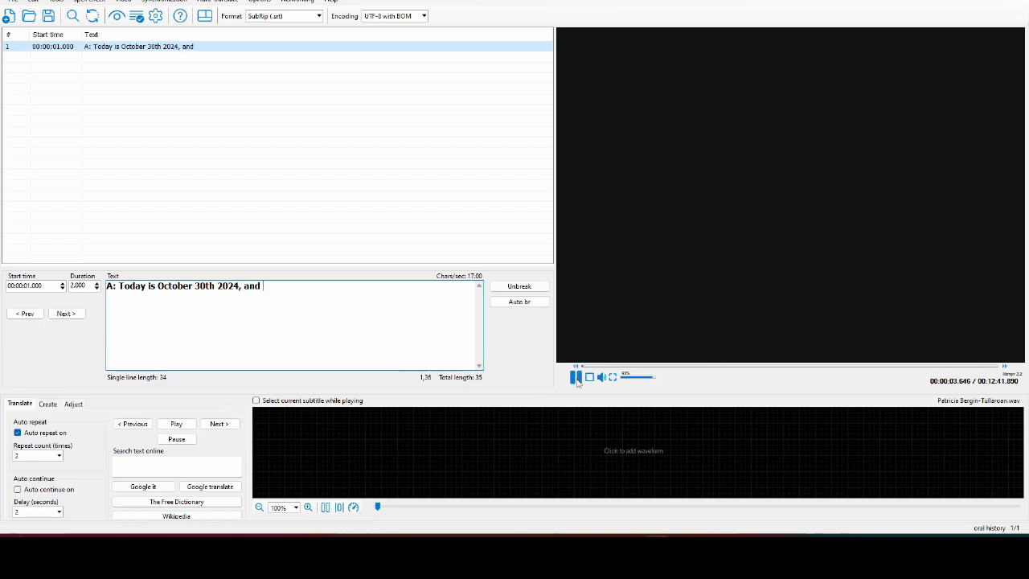
click(576, 378)
key(BackSpace)
key(BackSpace)
key(BackSpace)
key(BackSpace)
key(BackSpace)
key(BackSpace)
text(. I')
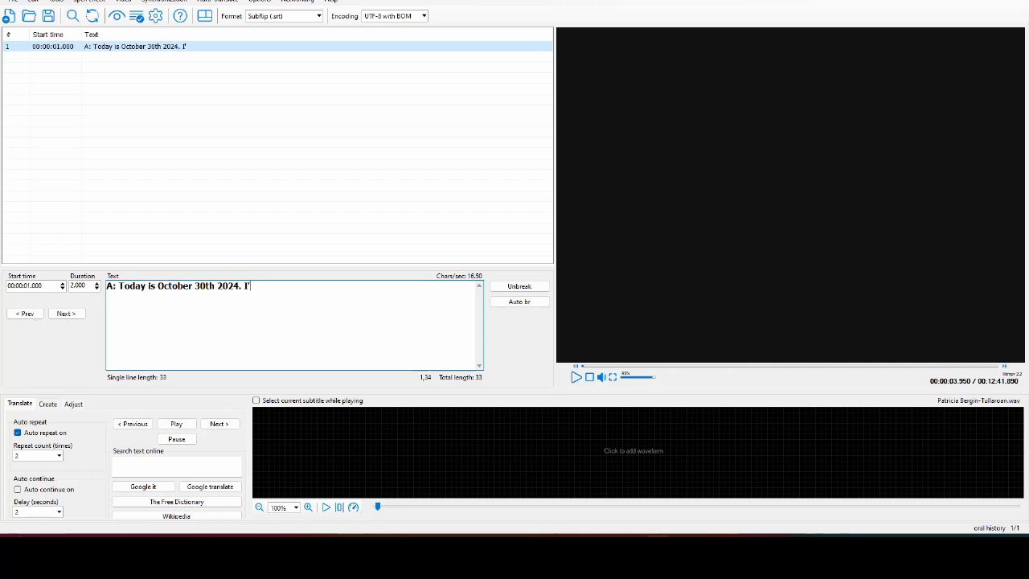
text(am)
key(BackSpace)
key(BackSpace)
key(BackSpace)
key(BackSpace)
text(m)
key(BackSpace)
text('m in Rothe House)
- Add the interviewee's name and 'Thank you, …, for agreeing to meet with me'
click(576, 378)
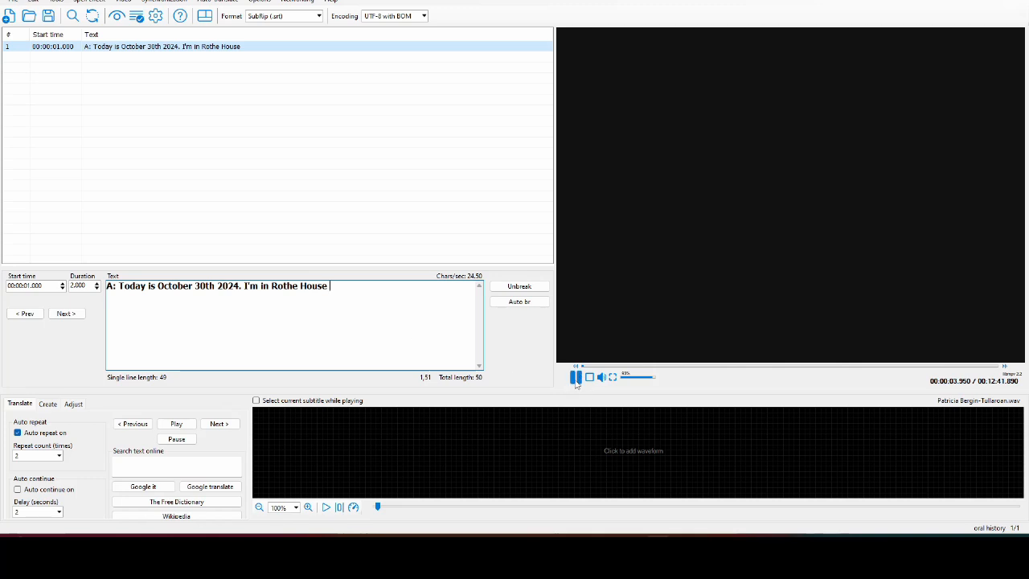
click(576, 378)
click(426, 326)
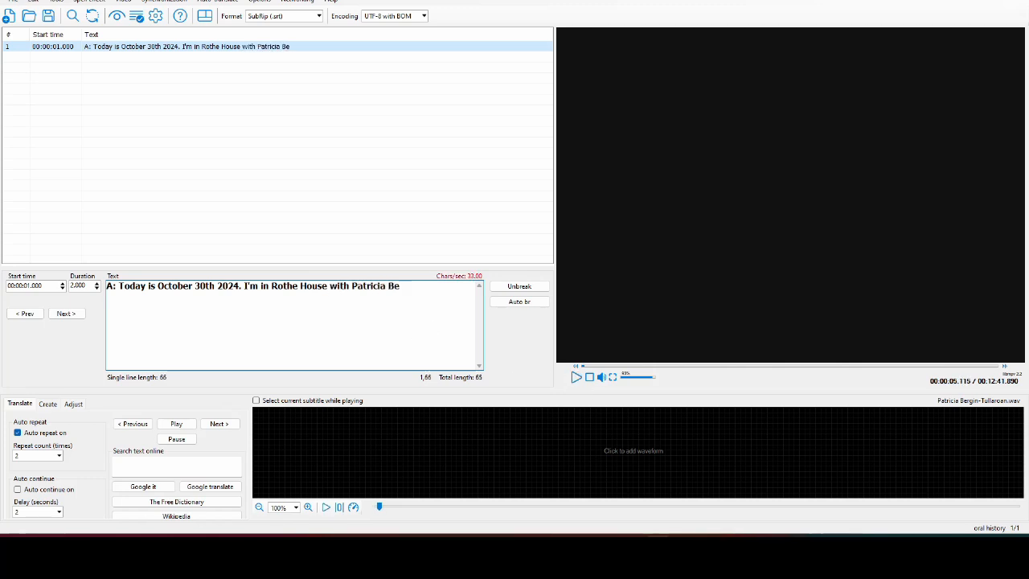
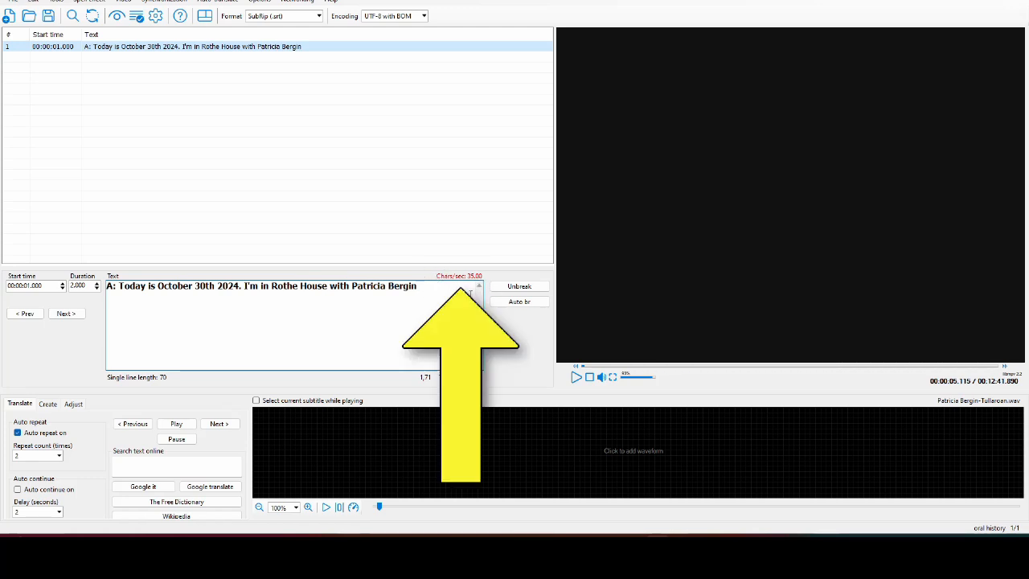
click(576, 377)
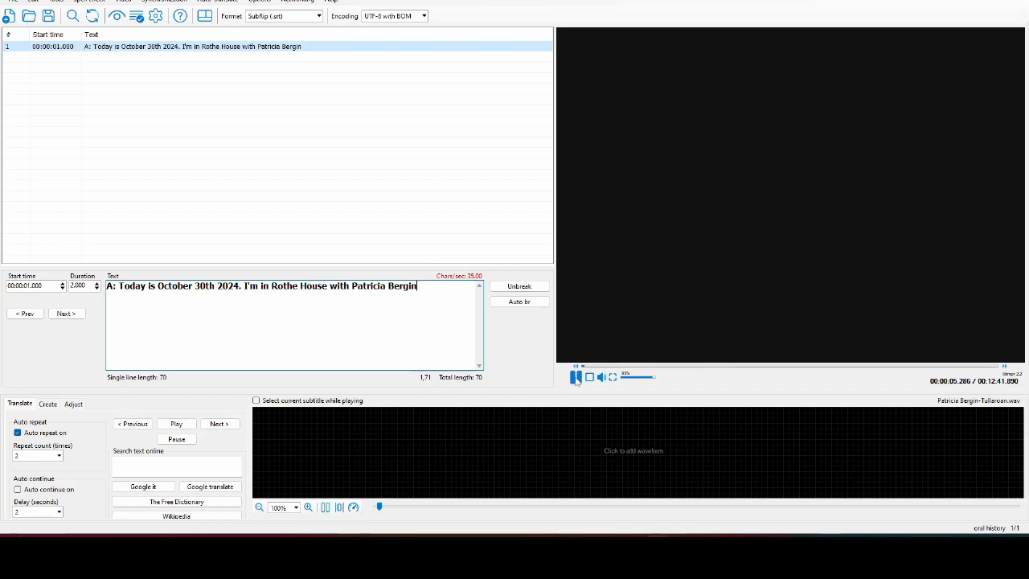
click(576, 377)
text(. Thank you, Patricia)
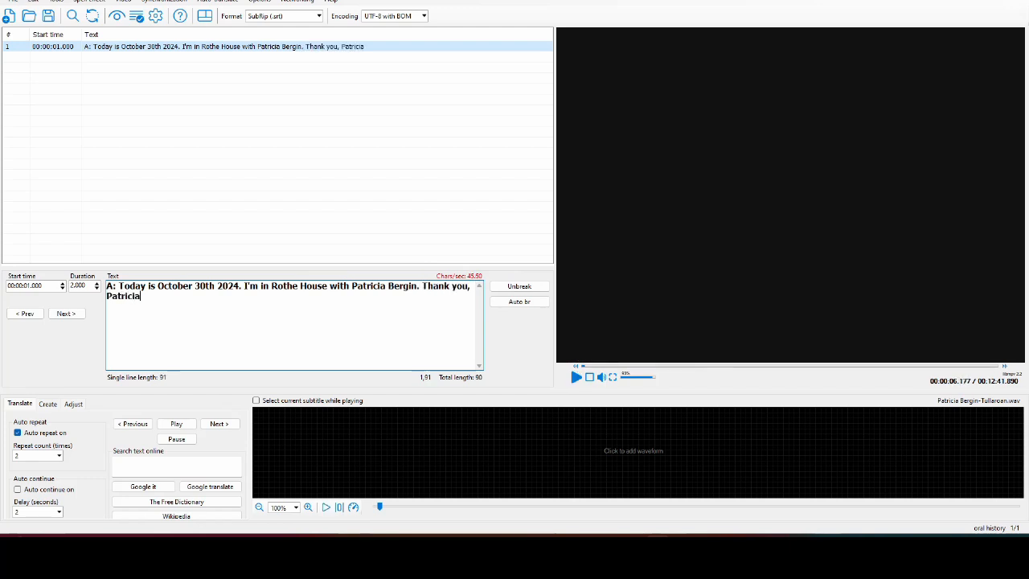
text(, for)
click(576, 377)
click(576, 377)
text(agreein)
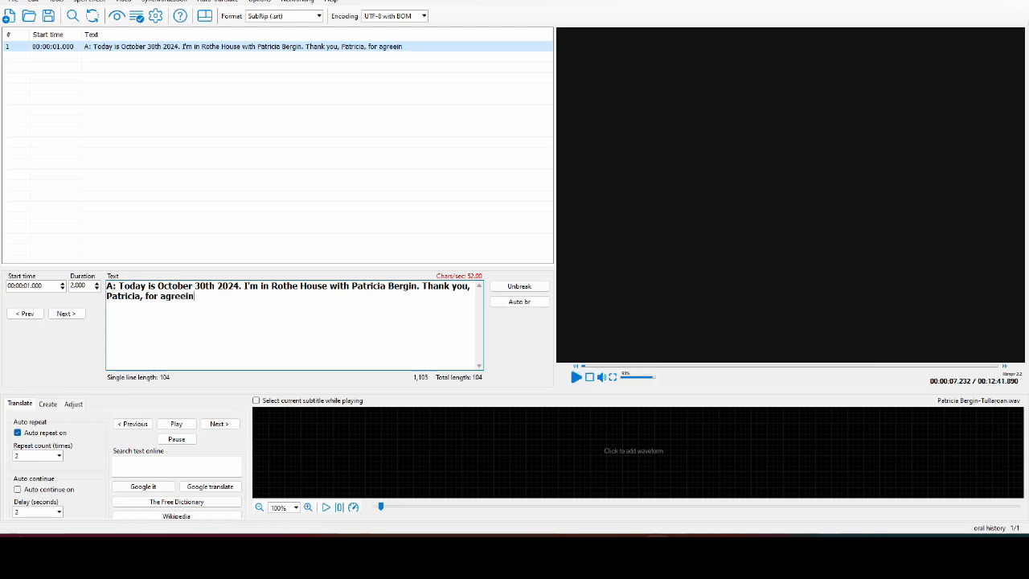
text(g to meet with me)
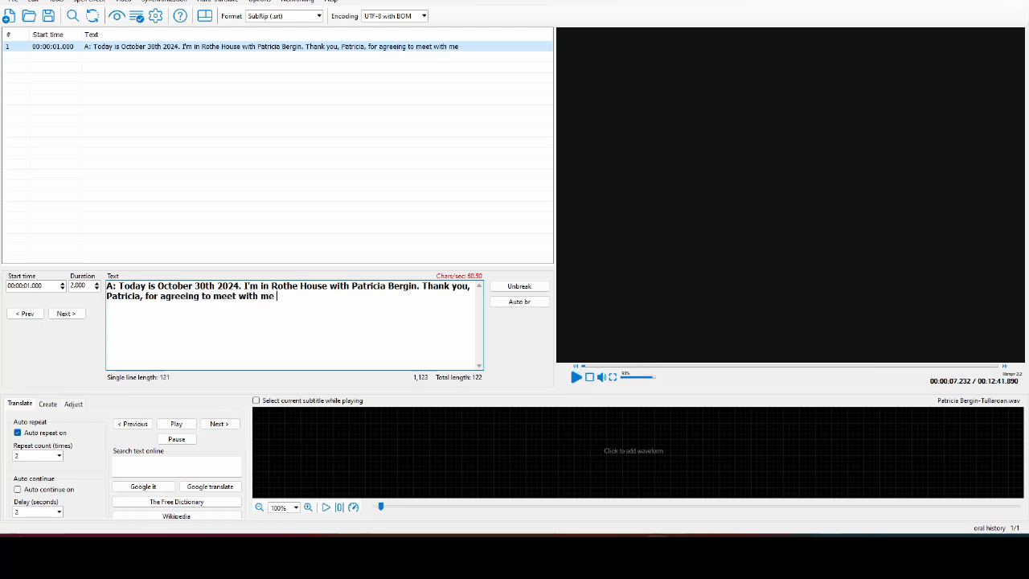
- Finish the line with 'and to be recorded.', leaving the misspelt 'frecorded' marked
click(576, 377)
click(576, 378)
text(and to be fre)
key(BackSpace)
key(BackSpace)
key(BackSpace)
text(recorded)
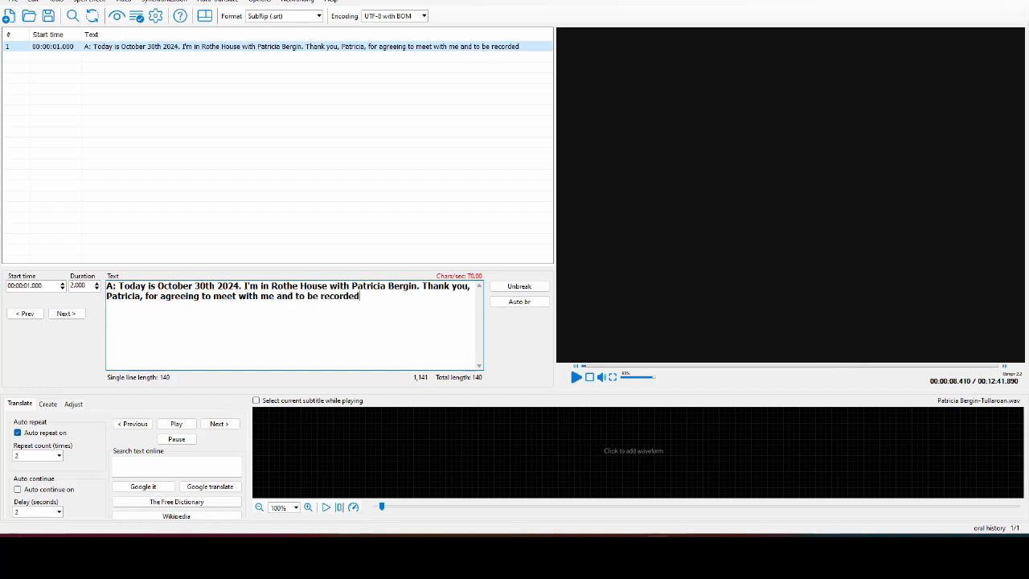
click(321, 296)
text(f)
text(.)
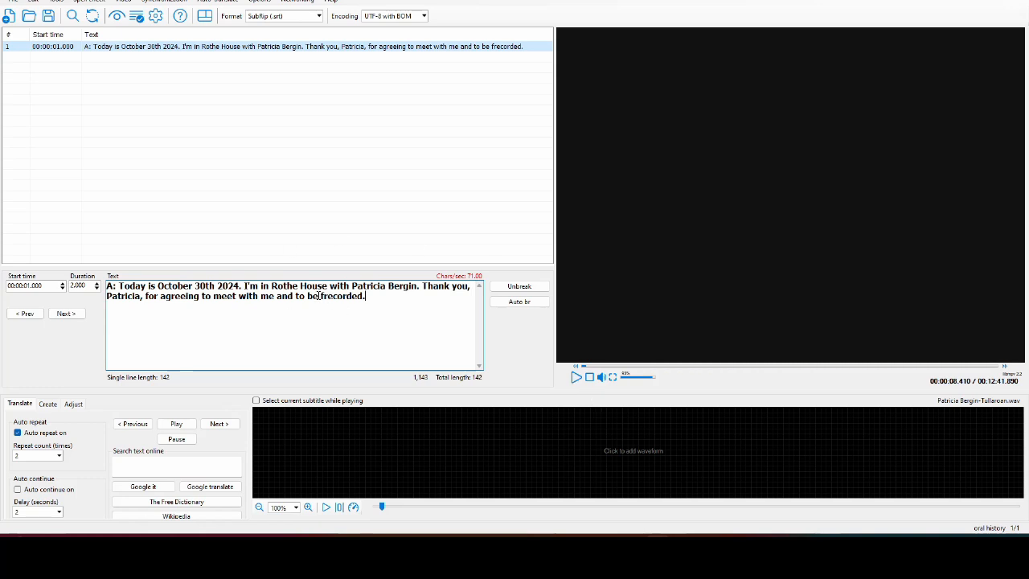
drag(319, 296, 366, 296)
- Run spell check, adding the interviewee's surname to the user dictionary and accepting 'recorded' for 'frecorded'
click(377, 297)
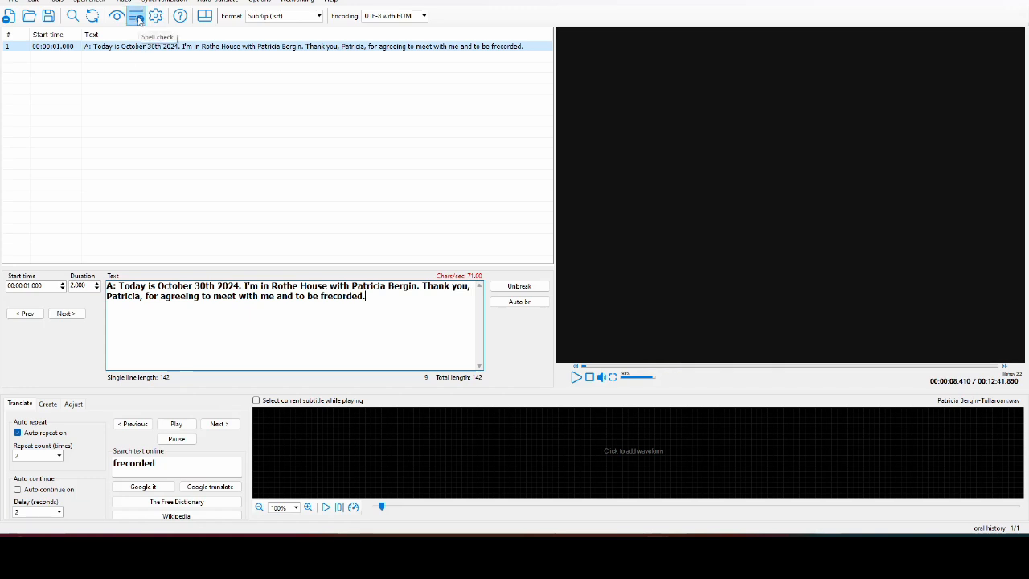
click(137, 16)
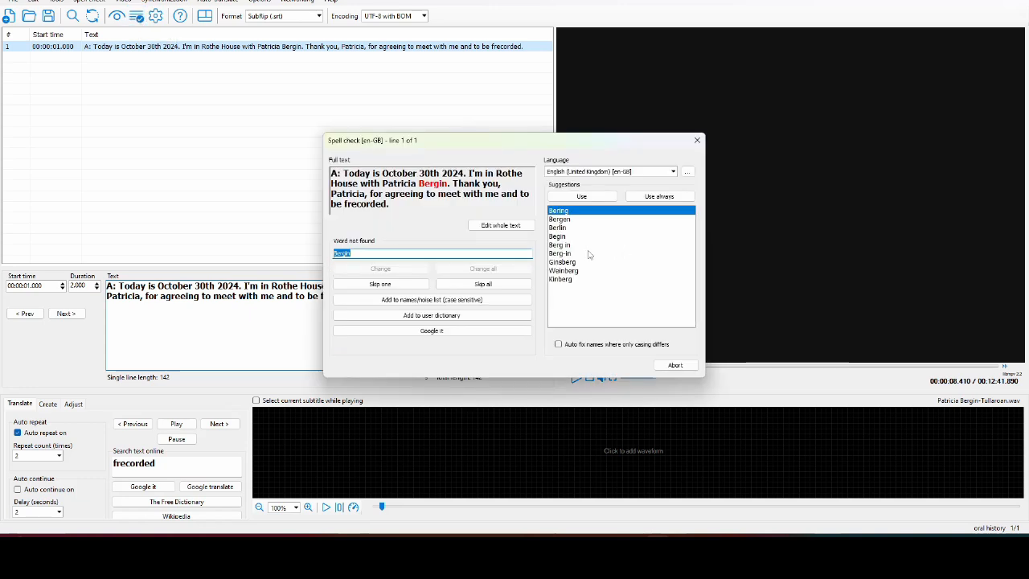
click(463, 316)
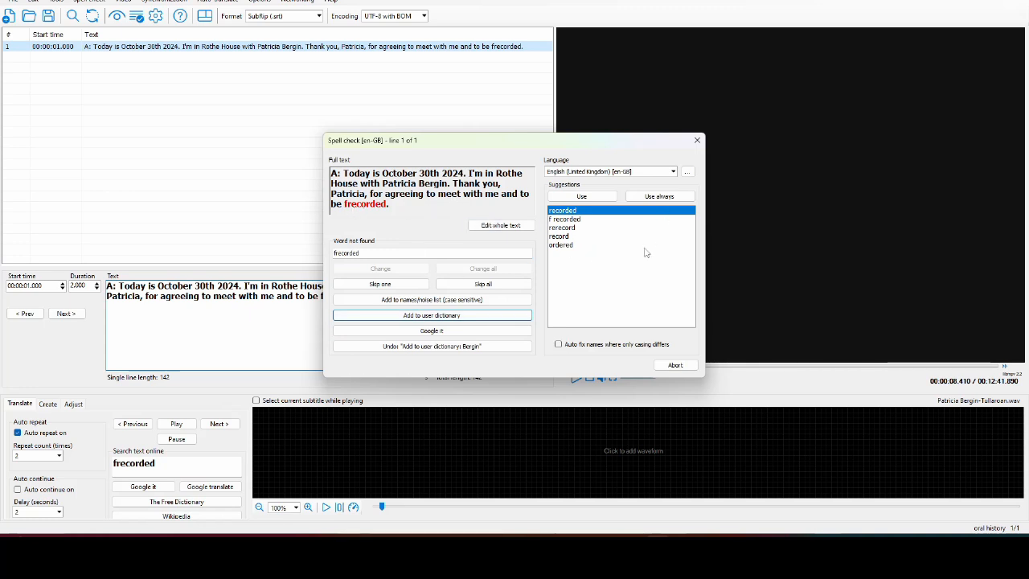
click(604, 200)
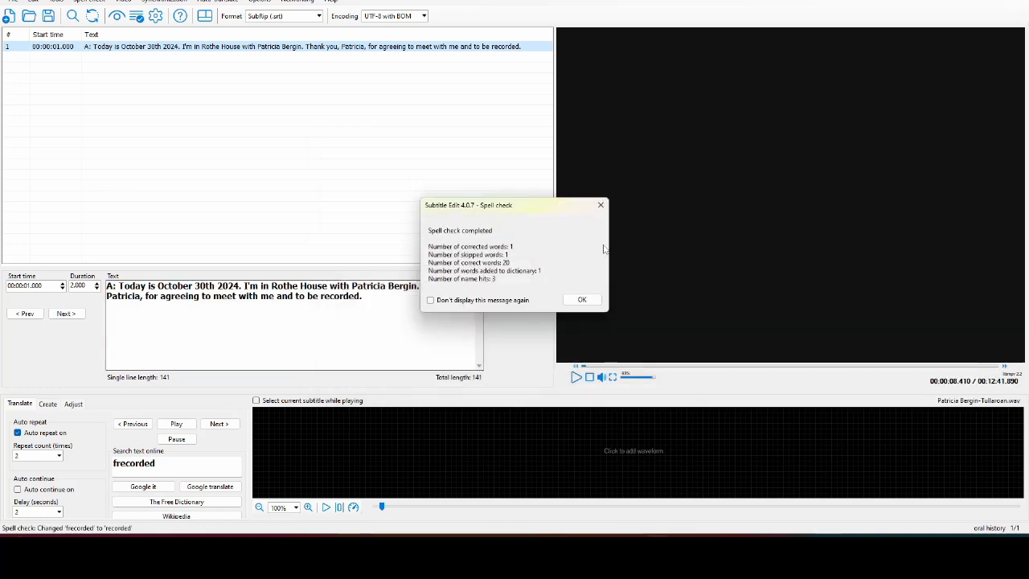
click(585, 305)
click(414, 297)
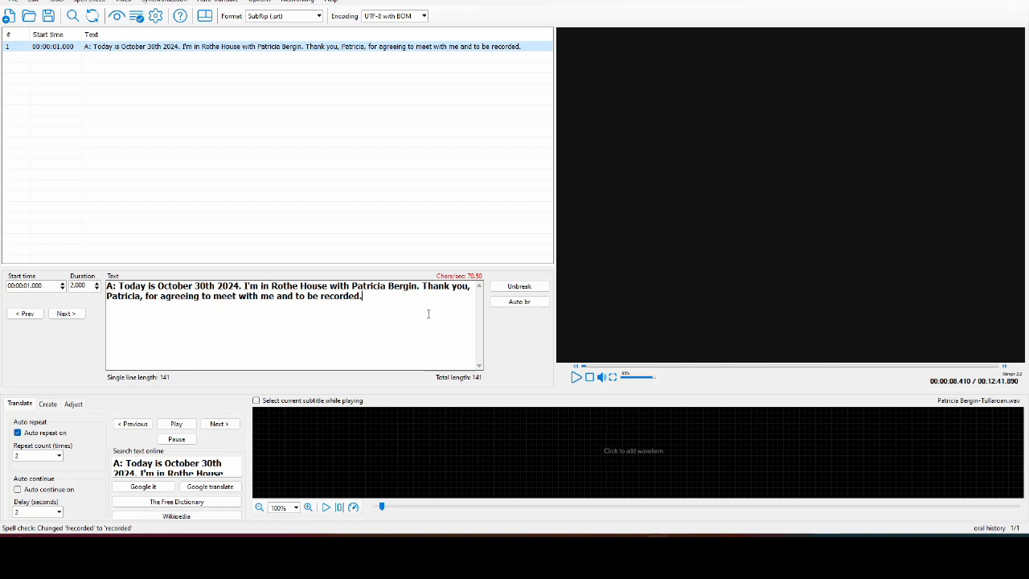
- Play and pause the opening audio to find where the first speaker finishes
click(577, 378)
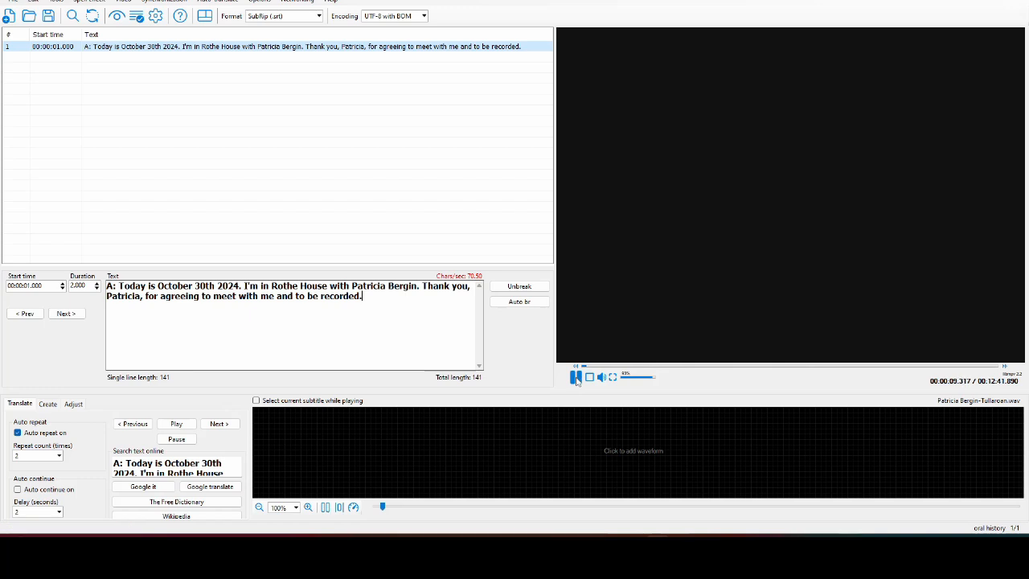
click(576, 378)
click(576, 377)
click(576, 378)
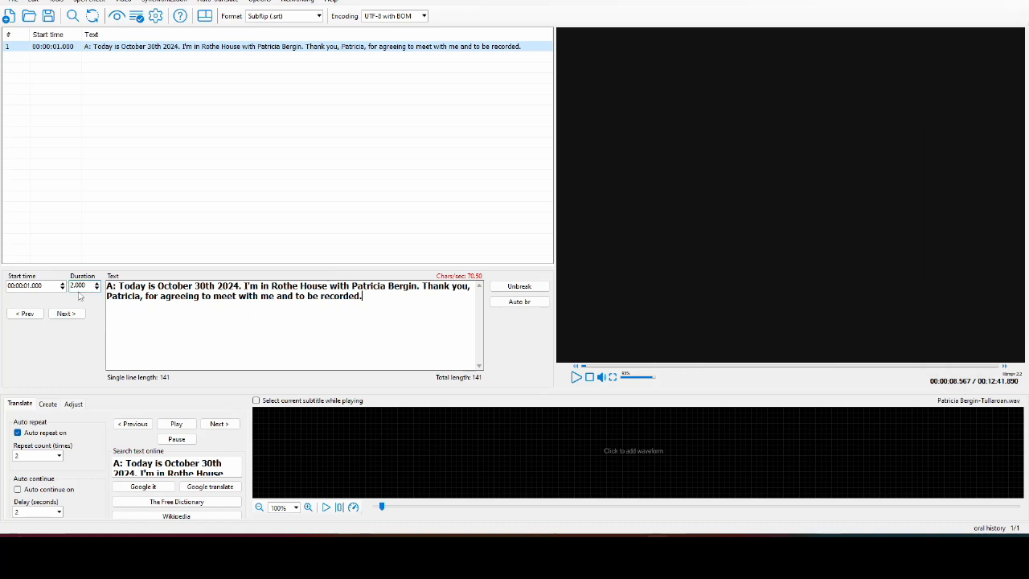
- Set the first subtitle's start to 00:00:00.000 and its duration to 8.567 seconds
click(29, 286)
key(BackSpace)
text(0)
click(76, 286)
drag(75, 285, 70, 286)
text(8)
key(shift+Right)
key(shift+Right)
key(shift+Right)
key(shift+Right)
text(.5)
- Insert a second subtitle reading 'P: Welcome.' after the first
right_click(120, 61)
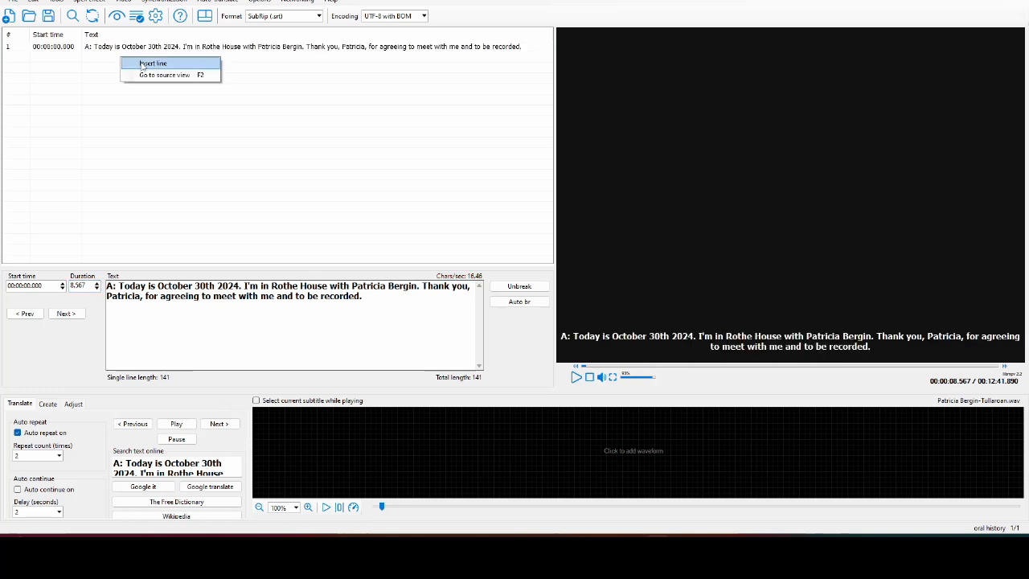
click(142, 64)
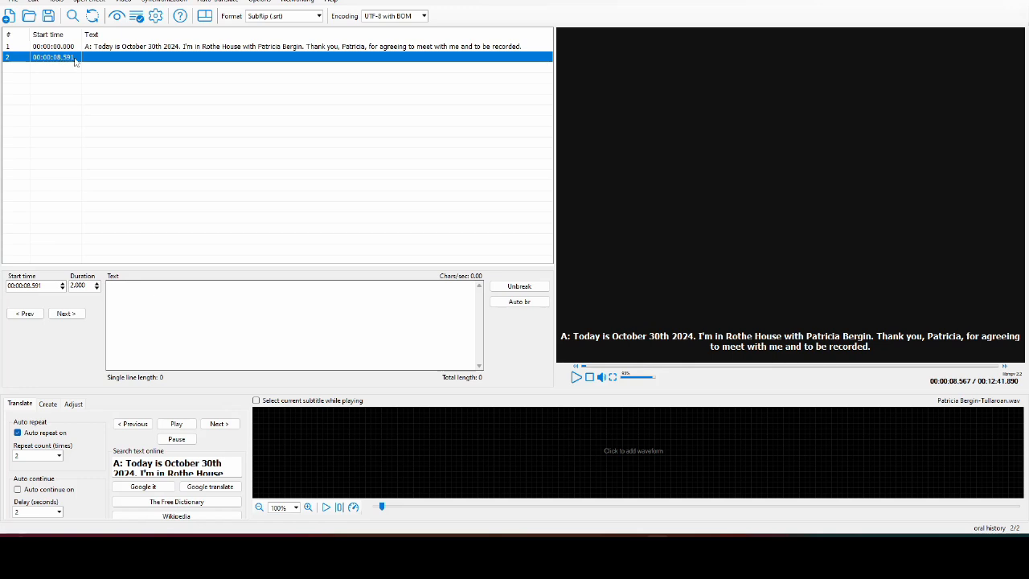
click(144, 318)
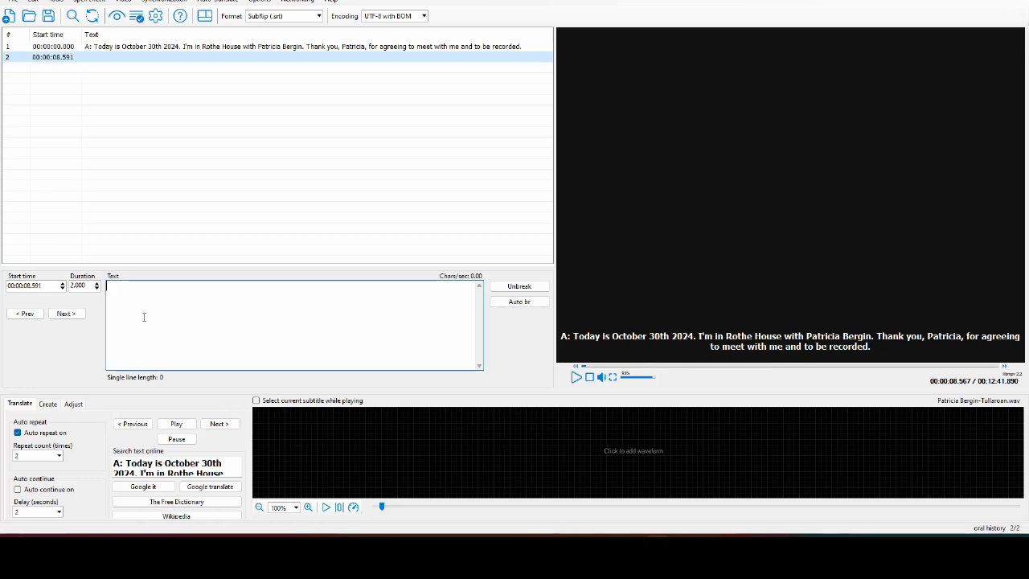
text(P: )
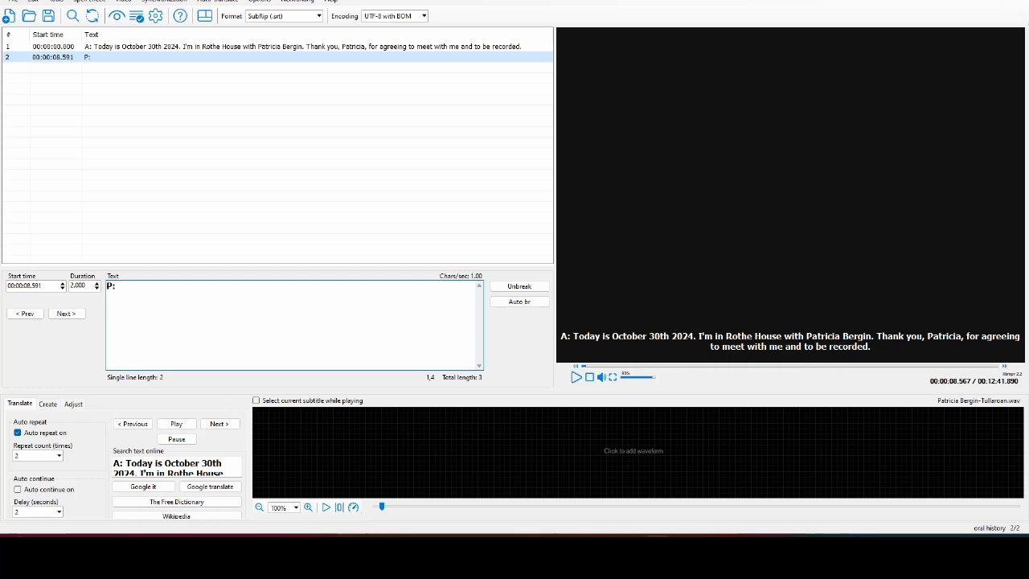
text(Welcome.)
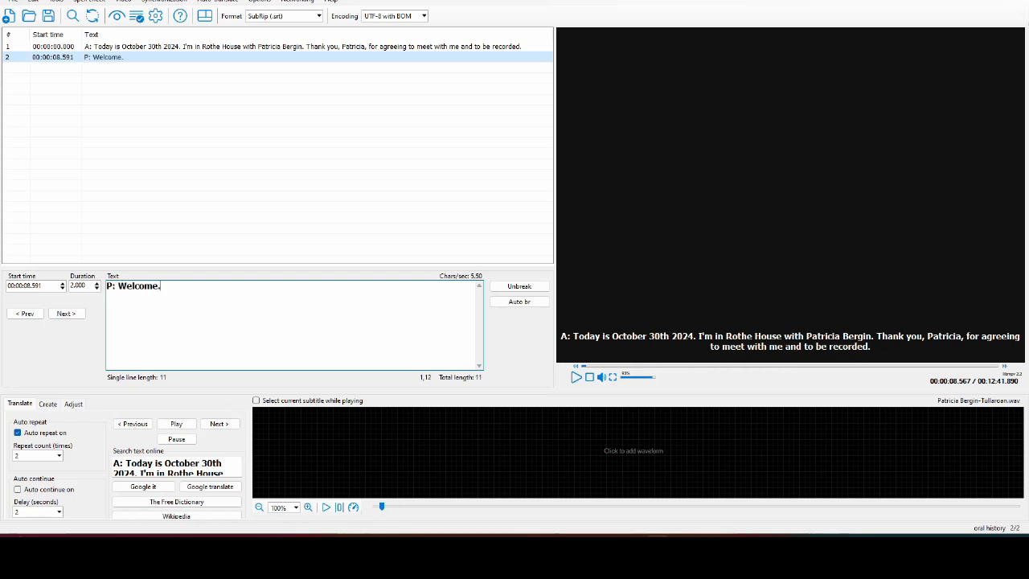
- Break the first subtitle onto two lines just before 'Thank you'
click(256, 46)
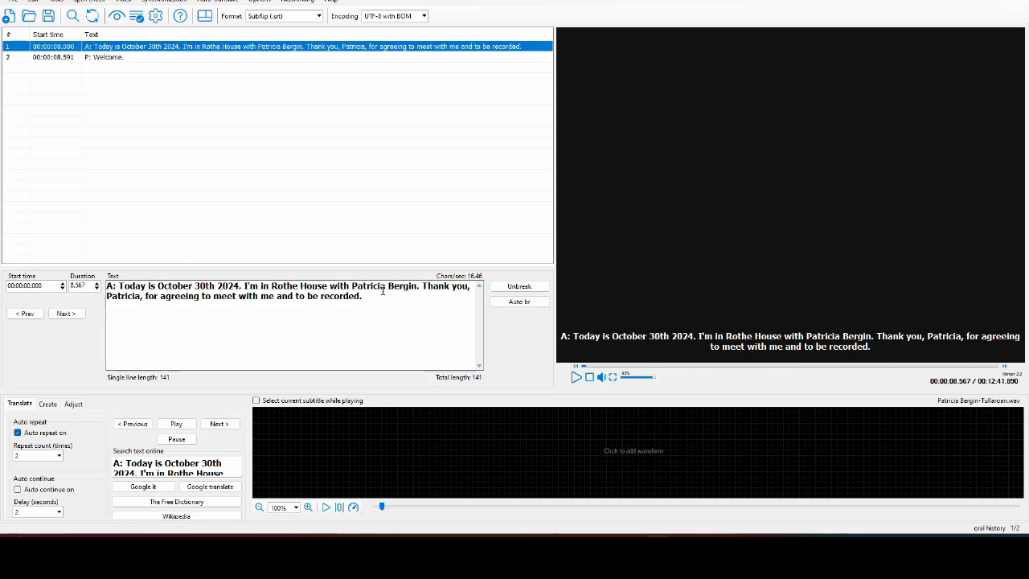
click(424, 288)
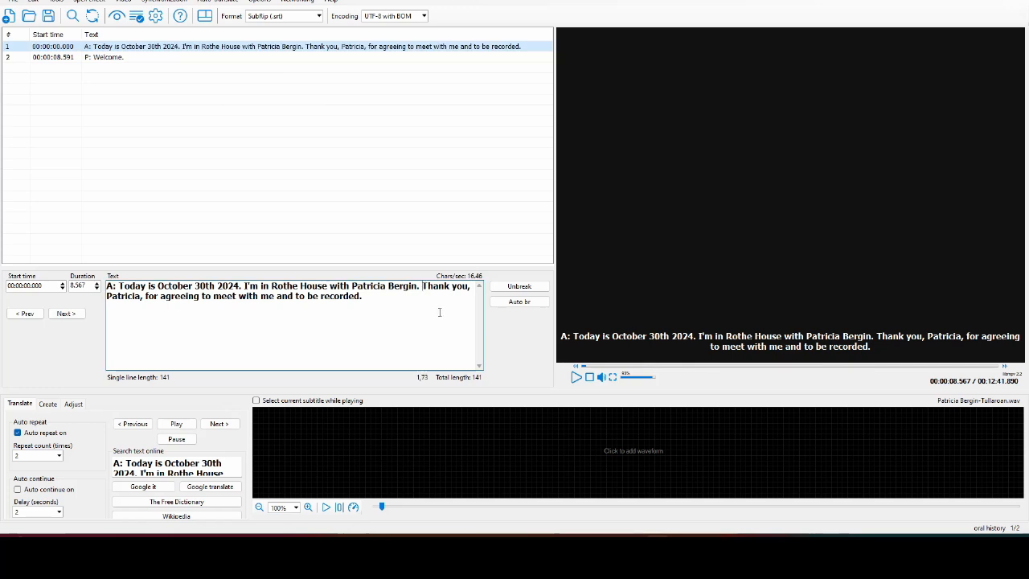
key(Return)
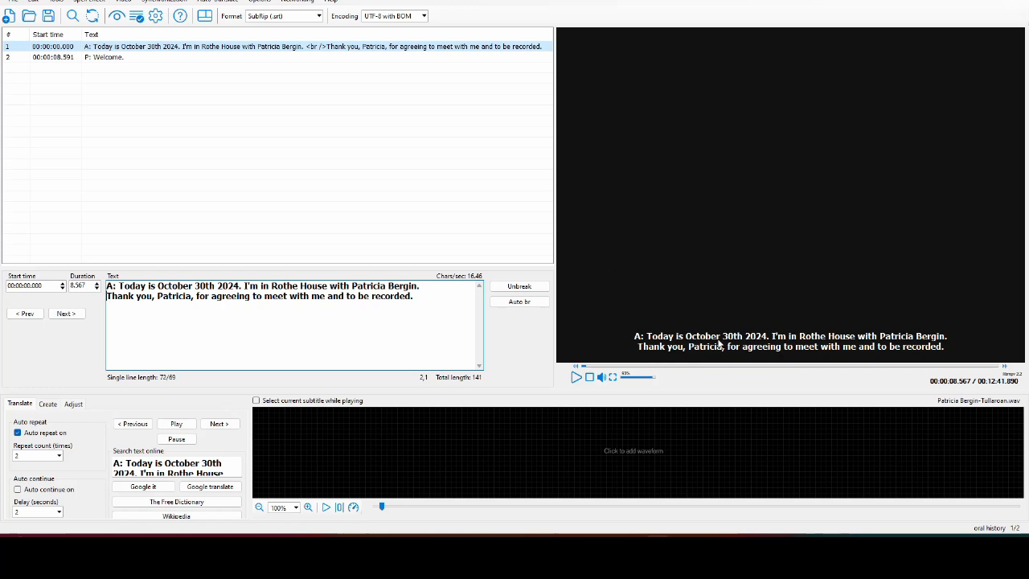
- Give the 'P: Welcome.' subtitle a 1-second duration and play it back to check
click(113, 60)
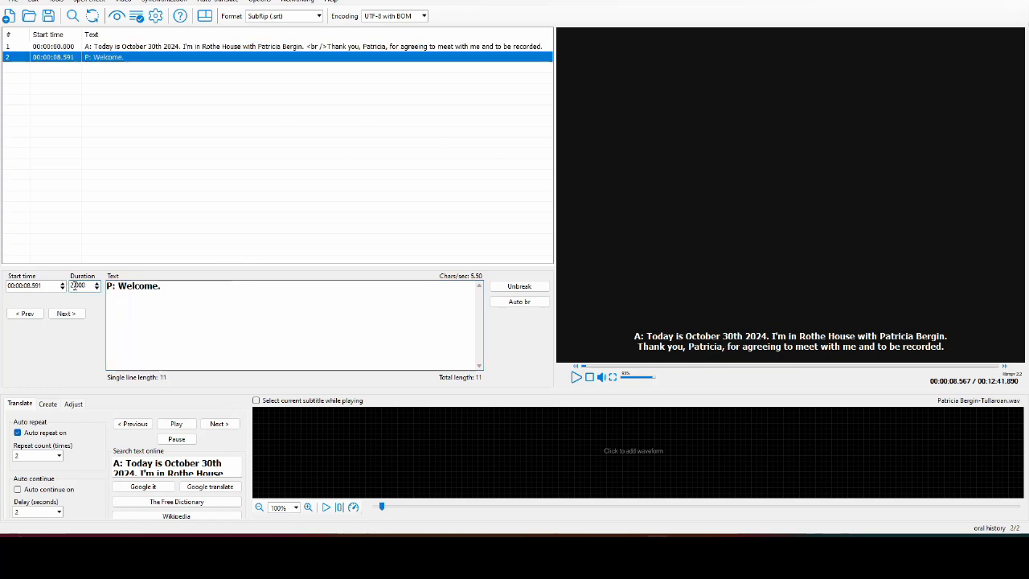
drag(75, 285, 56, 285)
text(1)
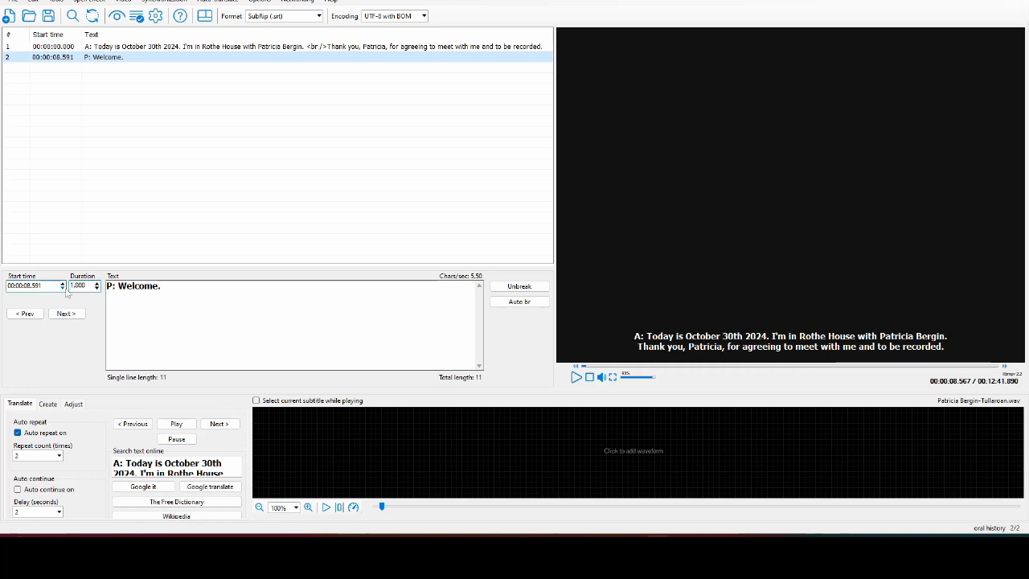
click(93, 285)
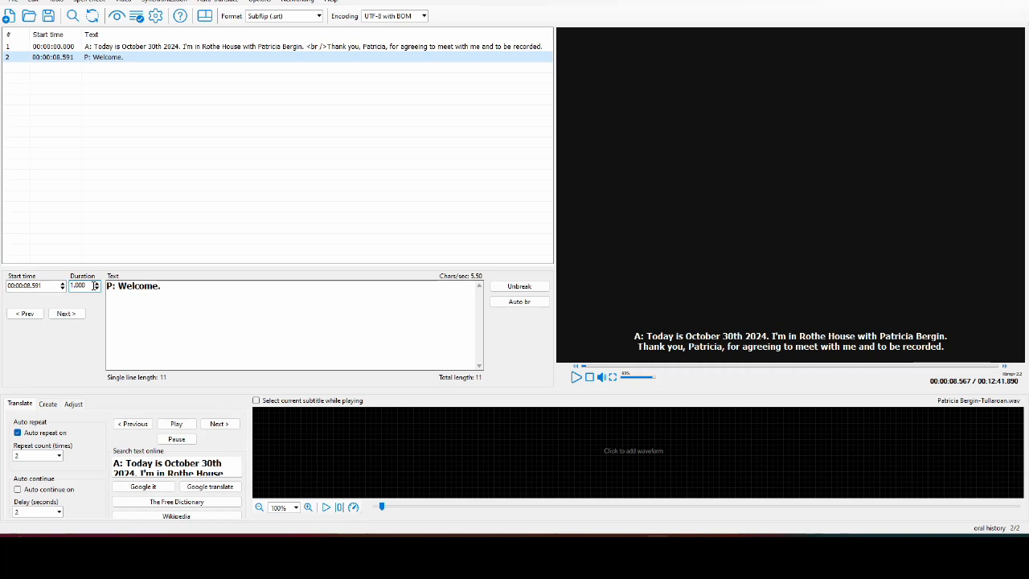
click(577, 378)
click(577, 378)
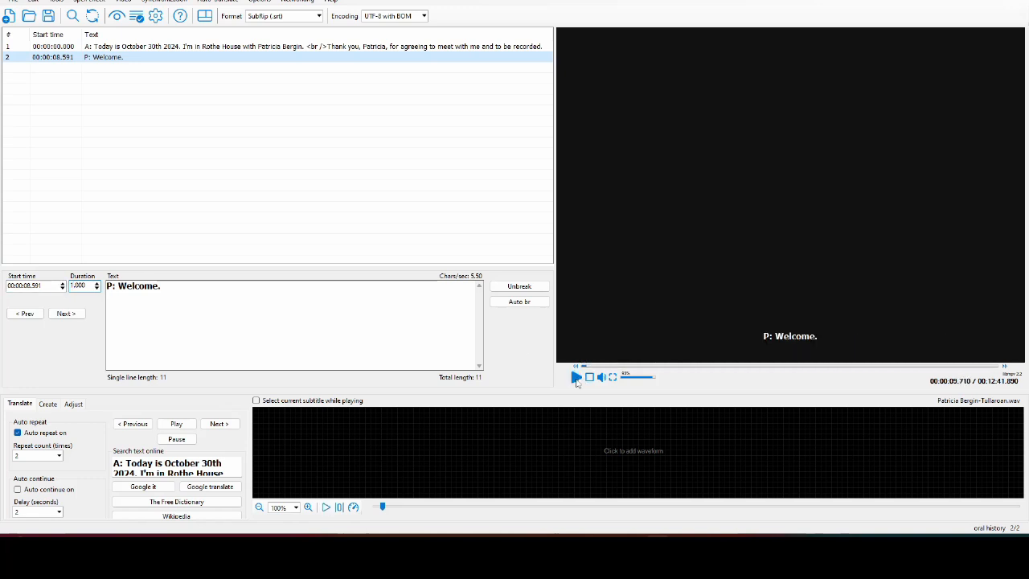
- Insert a third subtitle 'A:' with the pasted question about moving from Tullaroan to Freshford
right_click(110, 71)
click(132, 76)
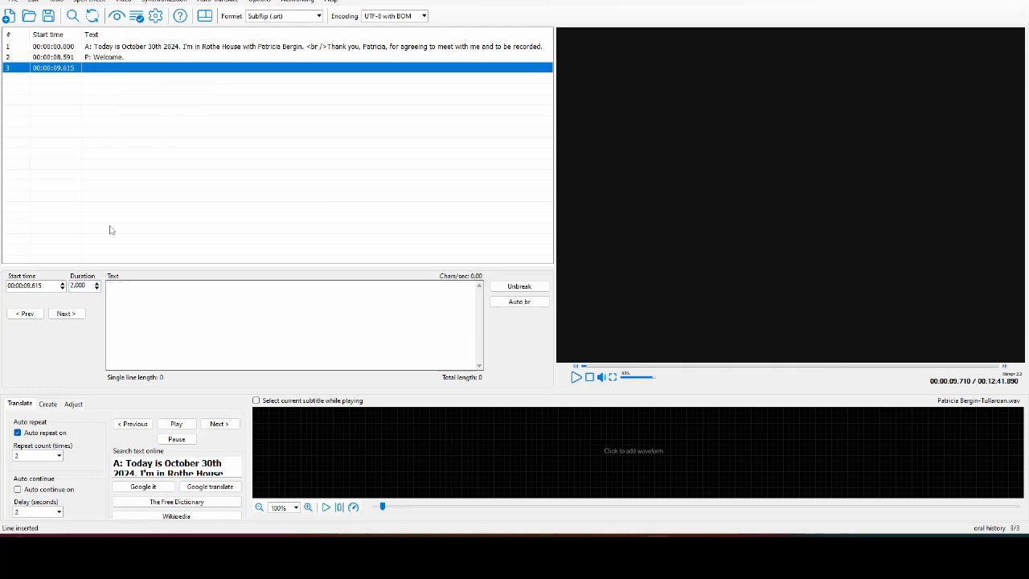
text(A:)
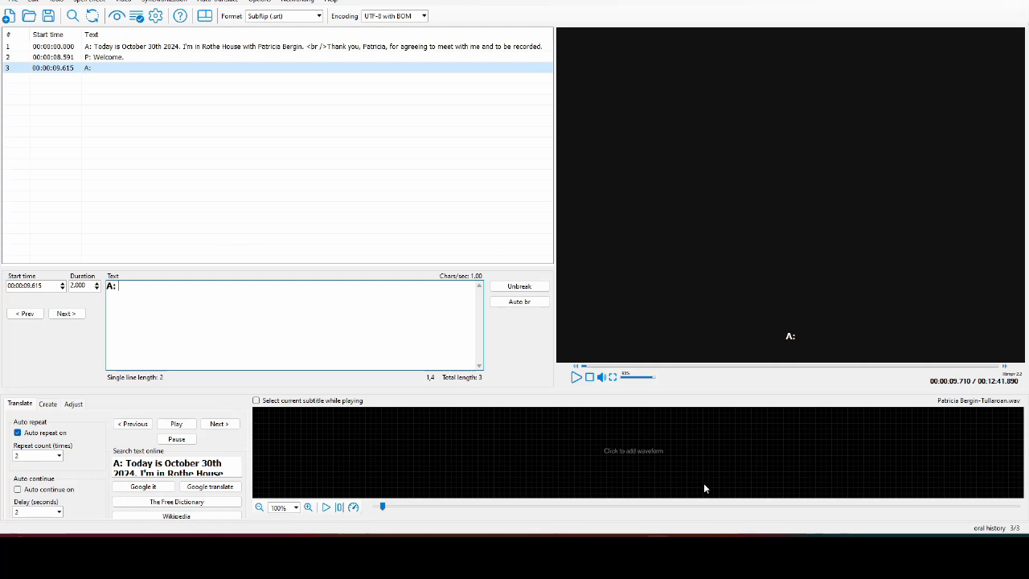
text(Patricia, you're originally from Tullaroan, you're telling me, and then you moved to Freshford...)
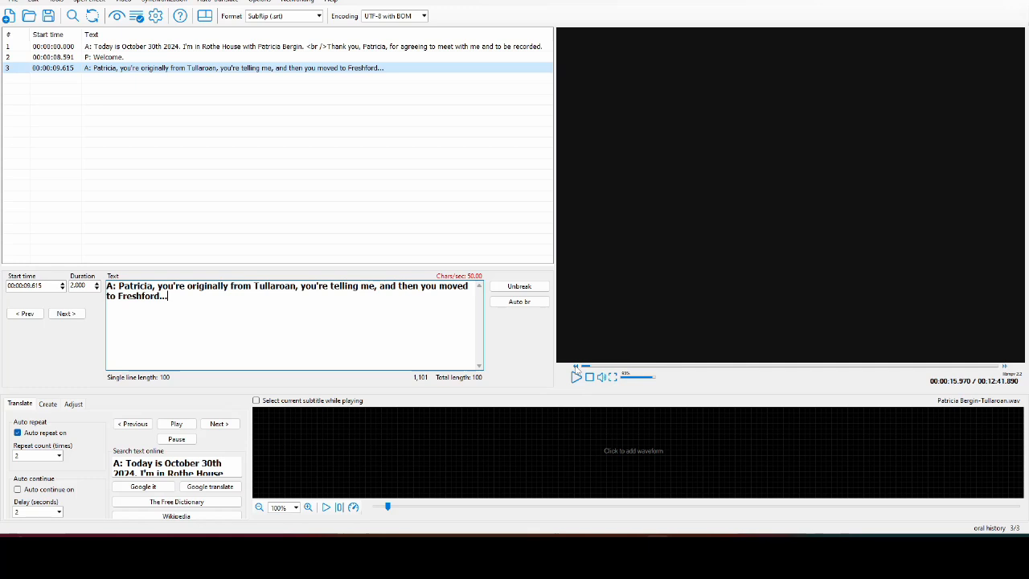
click(576, 368)
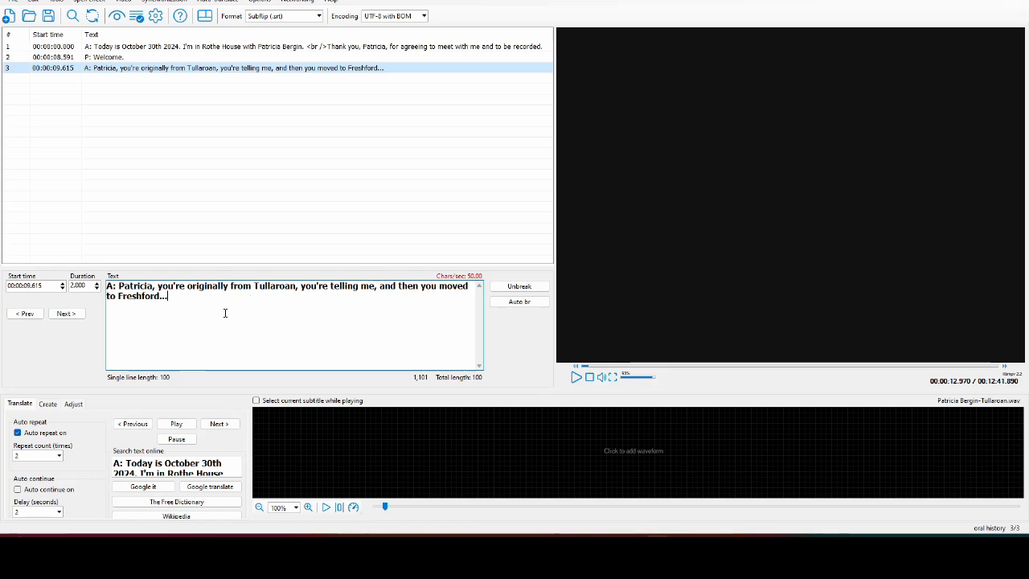
click(576, 377)
click(576, 382)
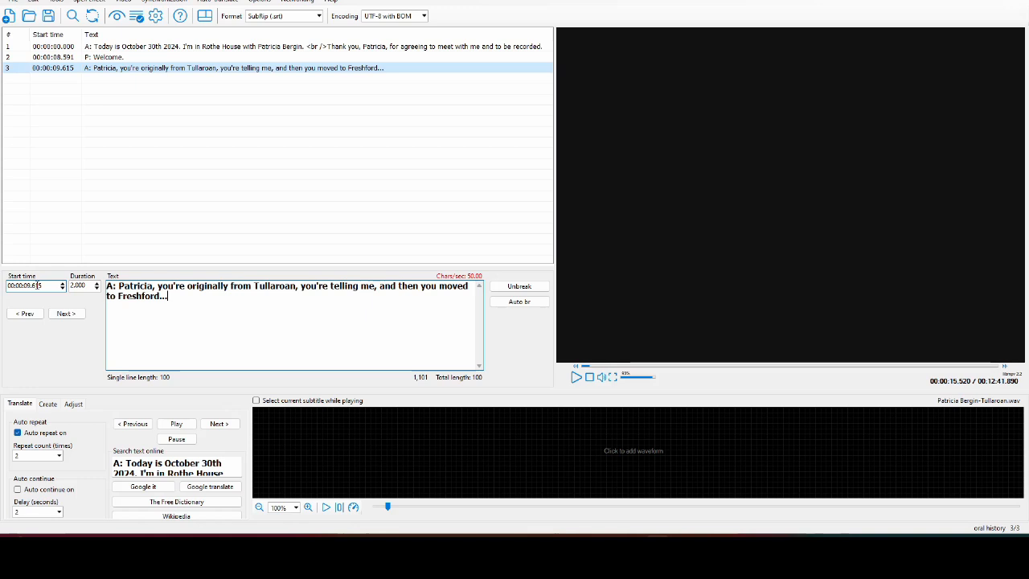
- Change the third subtitle's duration to 6 seconds
click(71, 286)
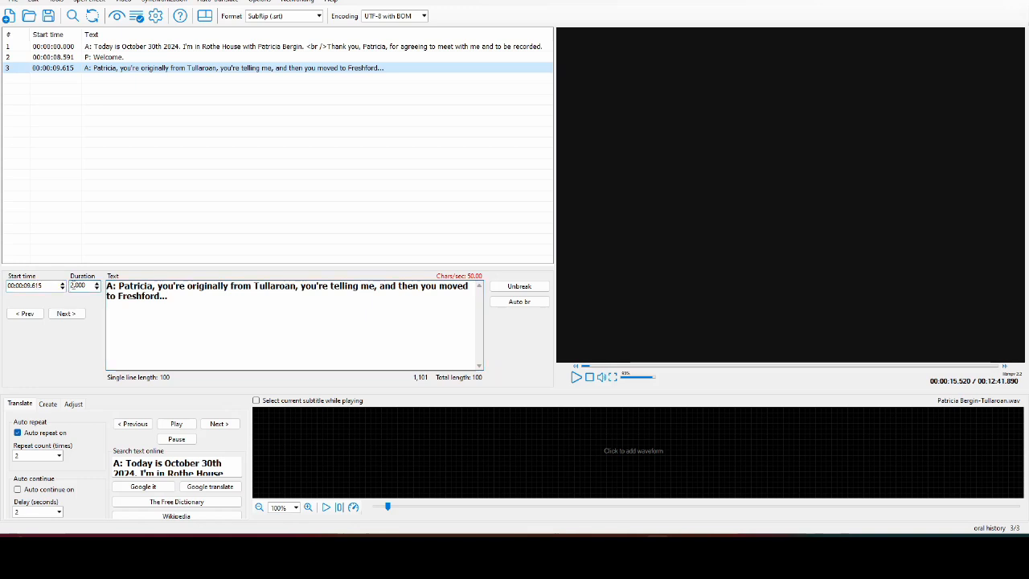
text(6)
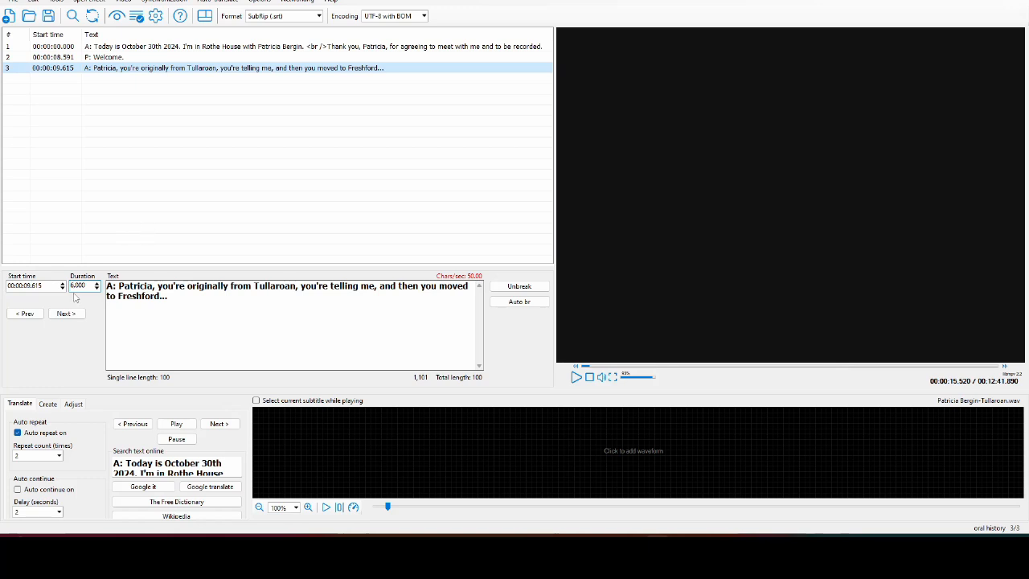
click(29, 286)
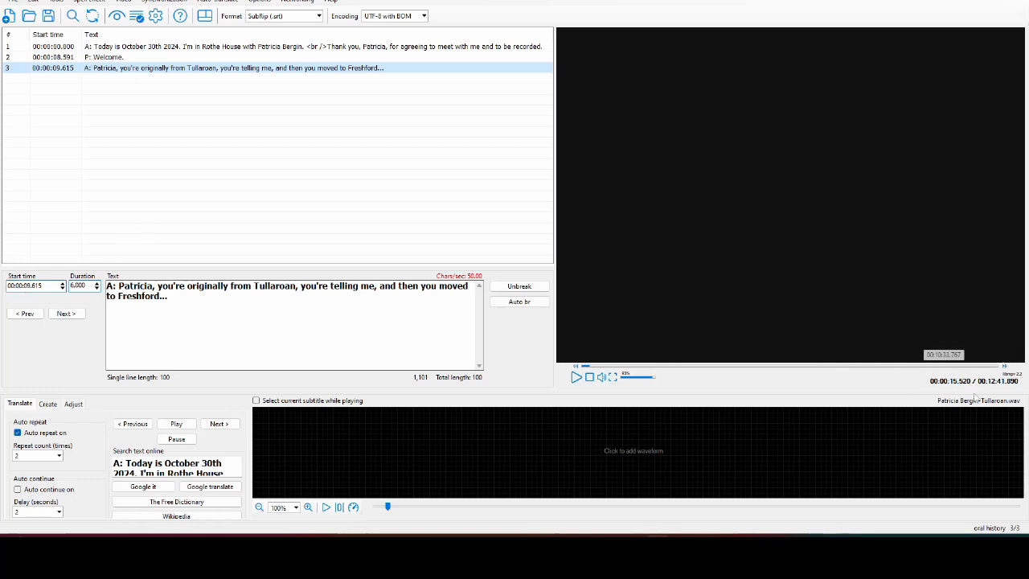
- Insert a fourth subtitle 'P: ... Freshford...' lasting 0.8 seconds
right_click(102, 80)
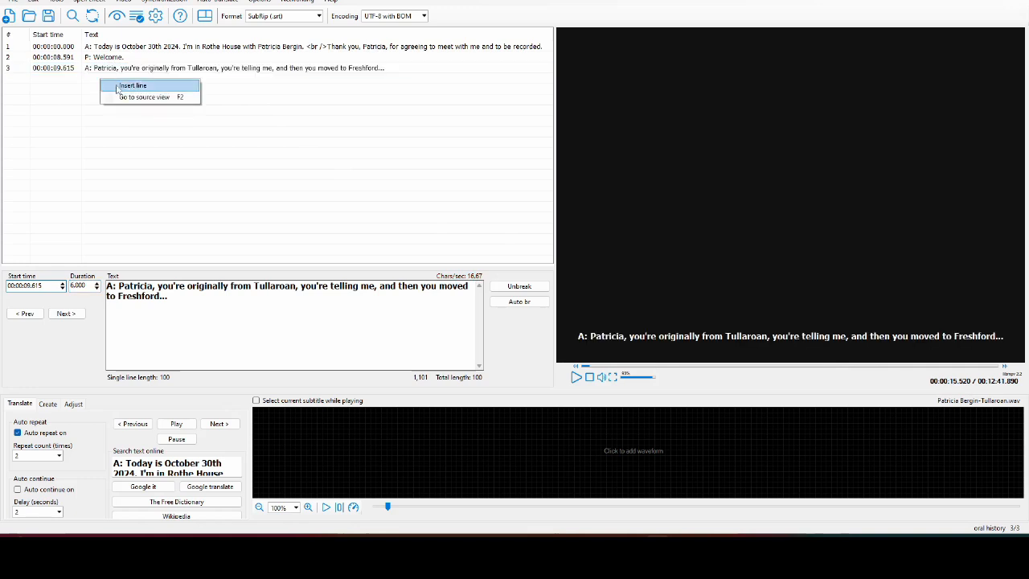
click(121, 85)
click(146, 294)
text(P)
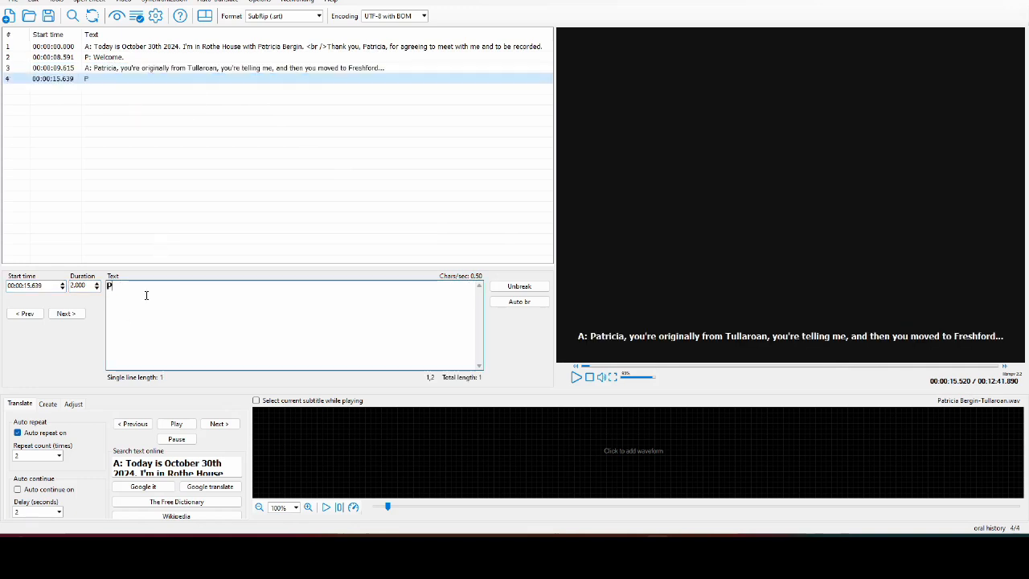
text(: ... Freshford...)
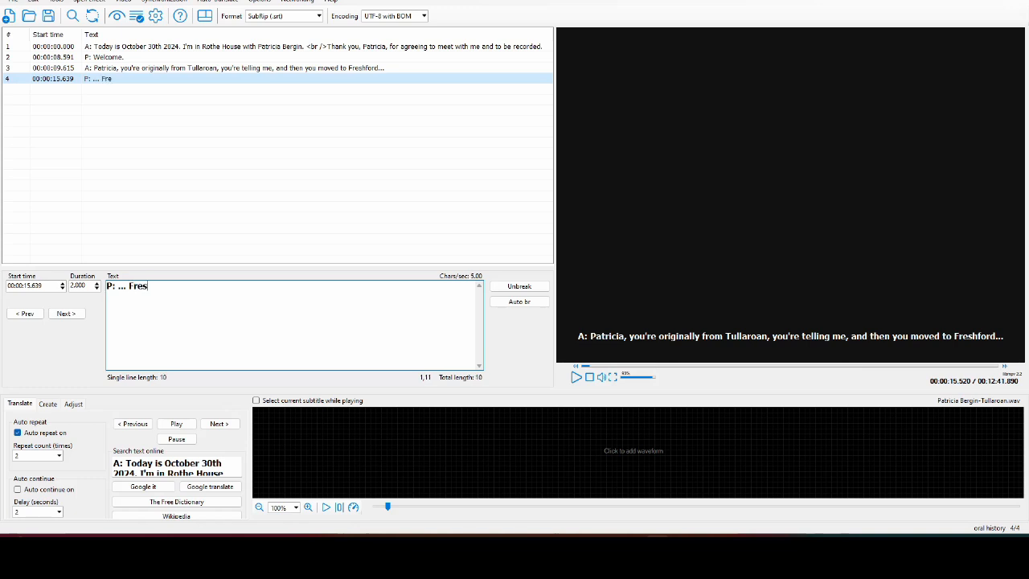
click(70, 286)
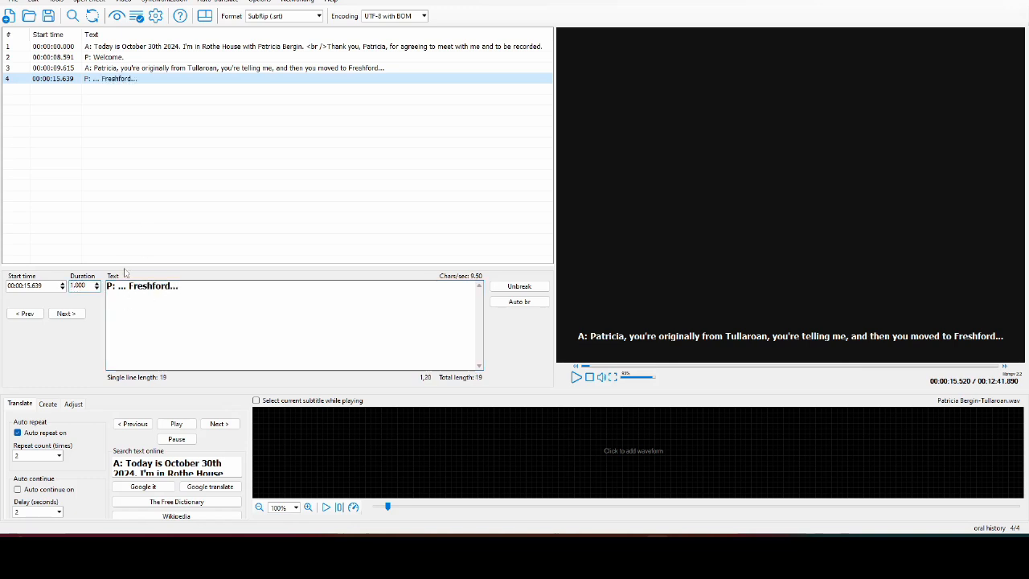
double_click(88, 285)
text(0.8)
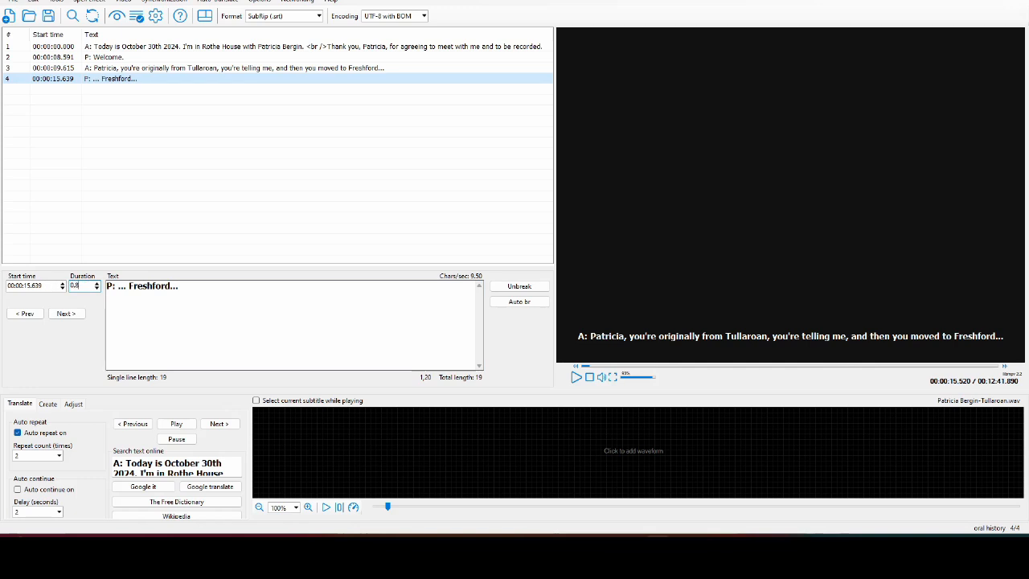
- Insert a fifth subtitle and transcribe 'A: ...at the age of..' from the played audio
right_click(136, 93)
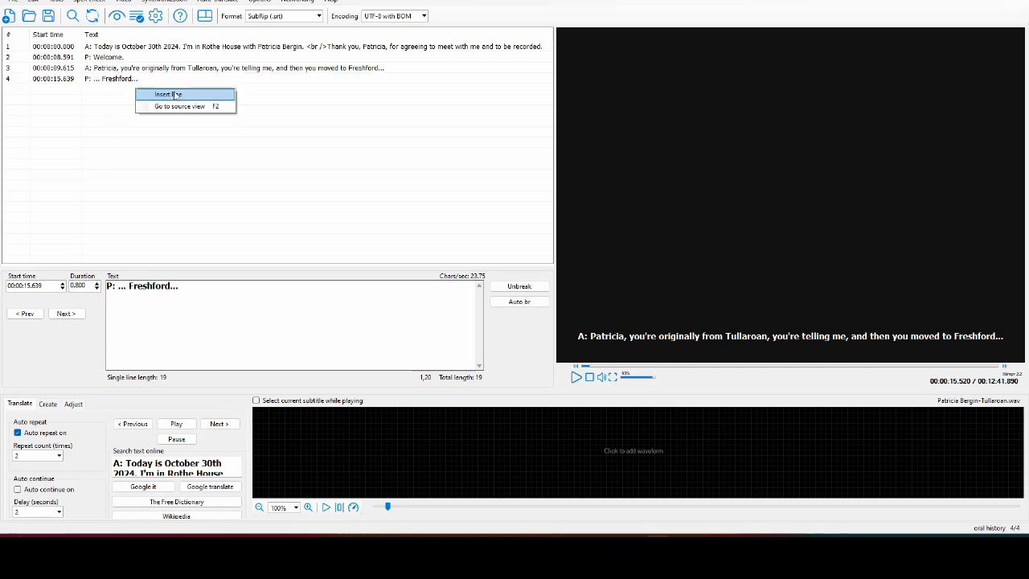
click(172, 106)
text(A:)
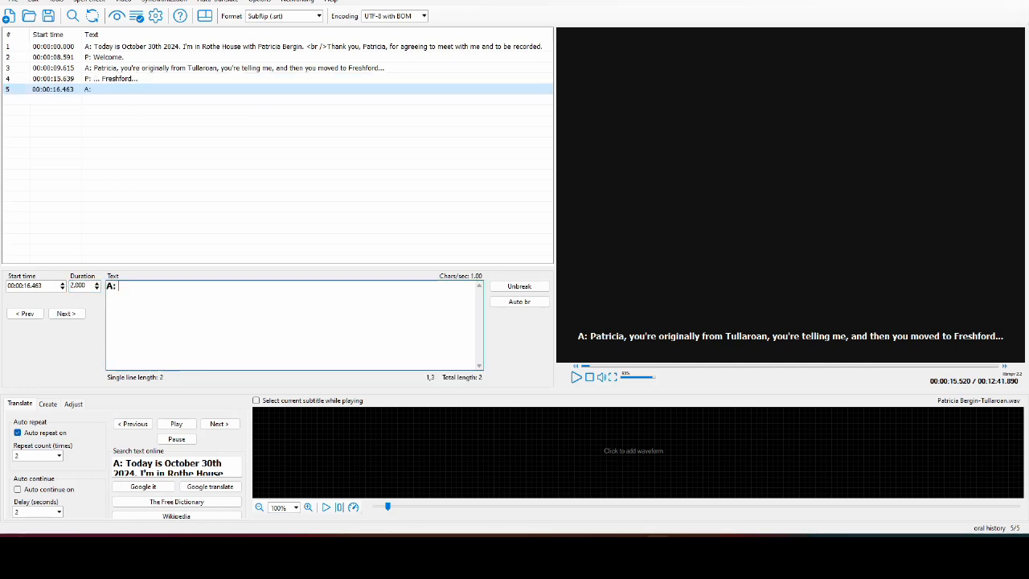
click(576, 377)
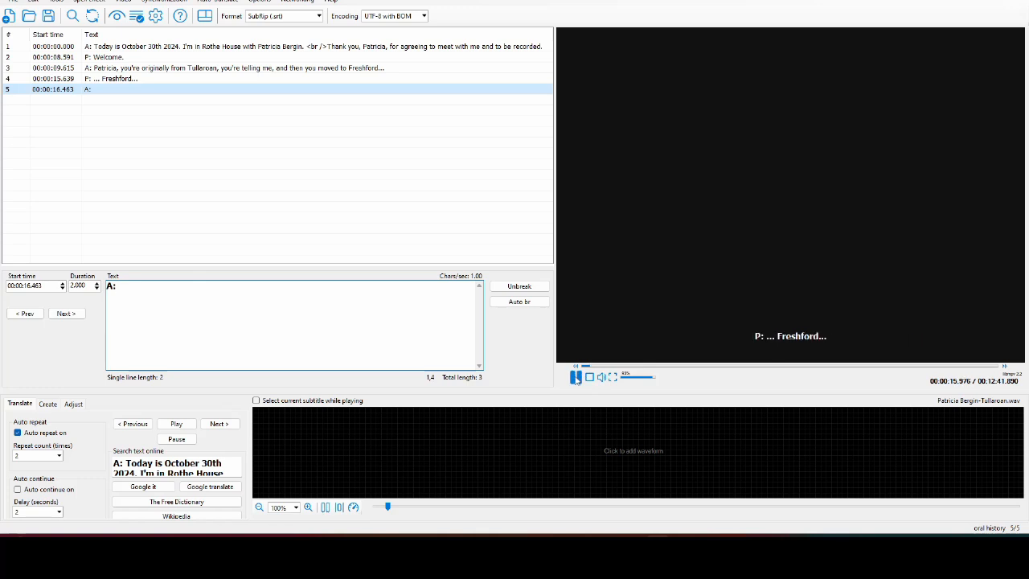
click(576, 377)
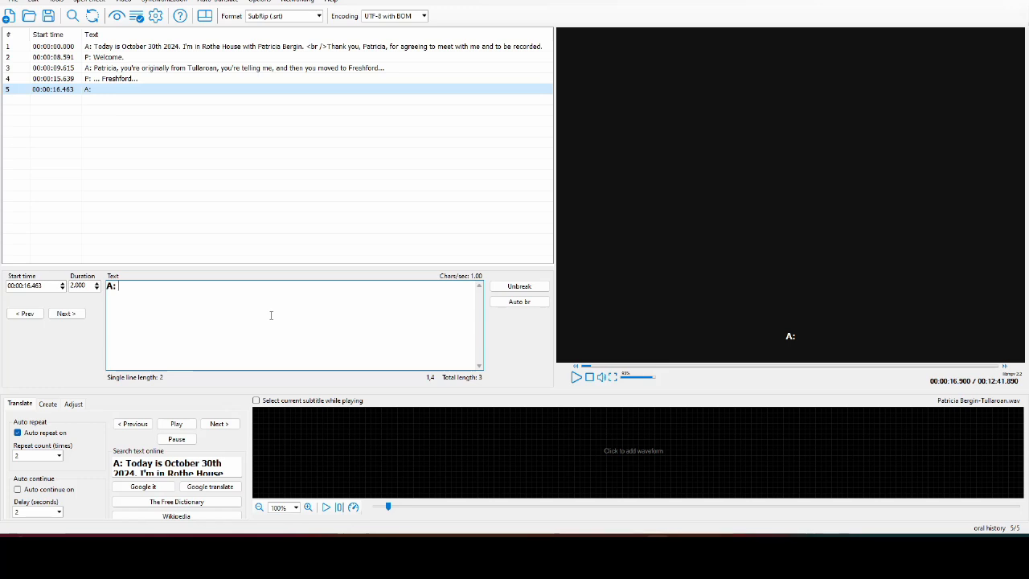
text(...at the age)
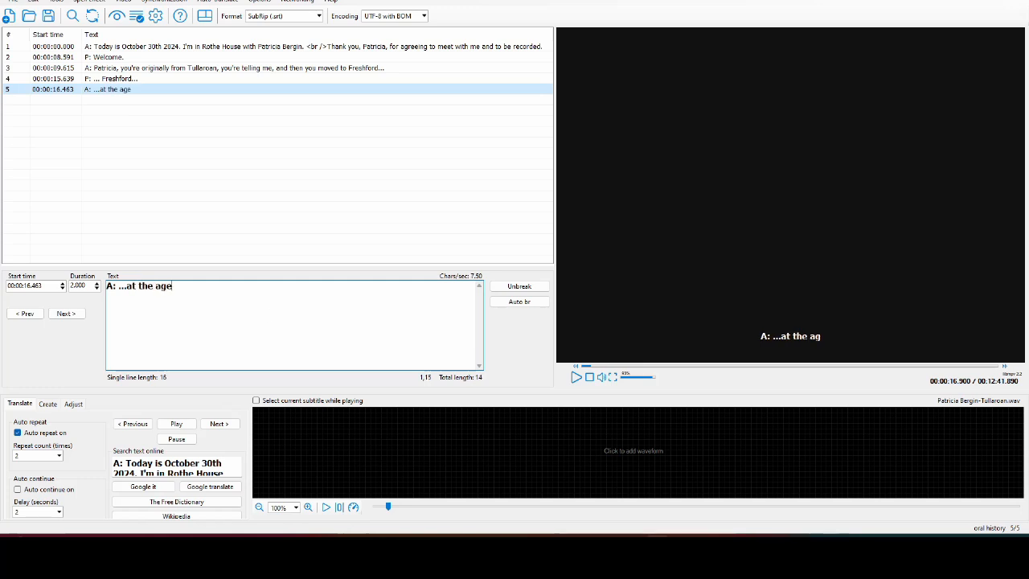
text( of...)
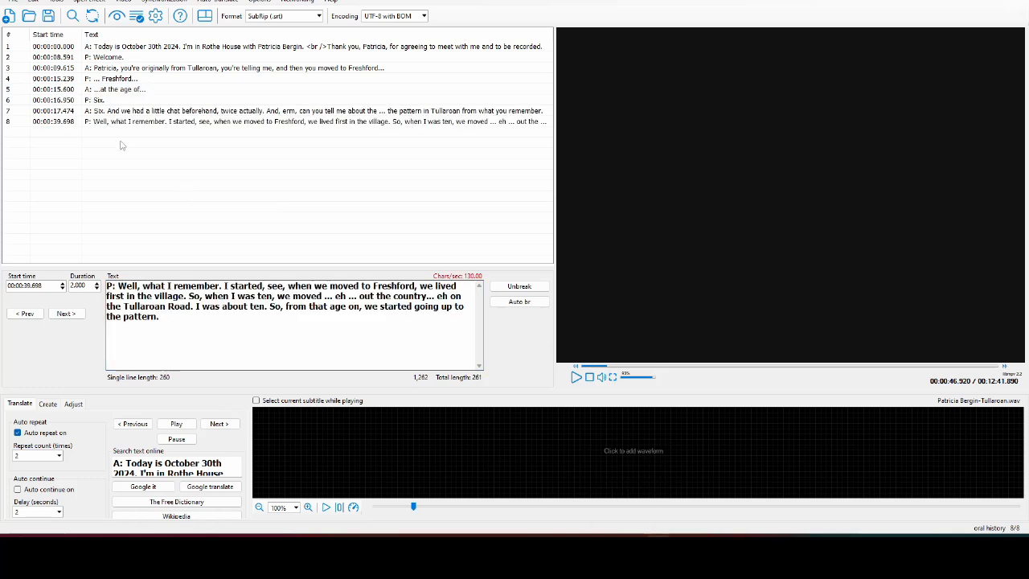
- Open the Save subtitle as dialog and narrow its folder navigation pane
click(49, 16)
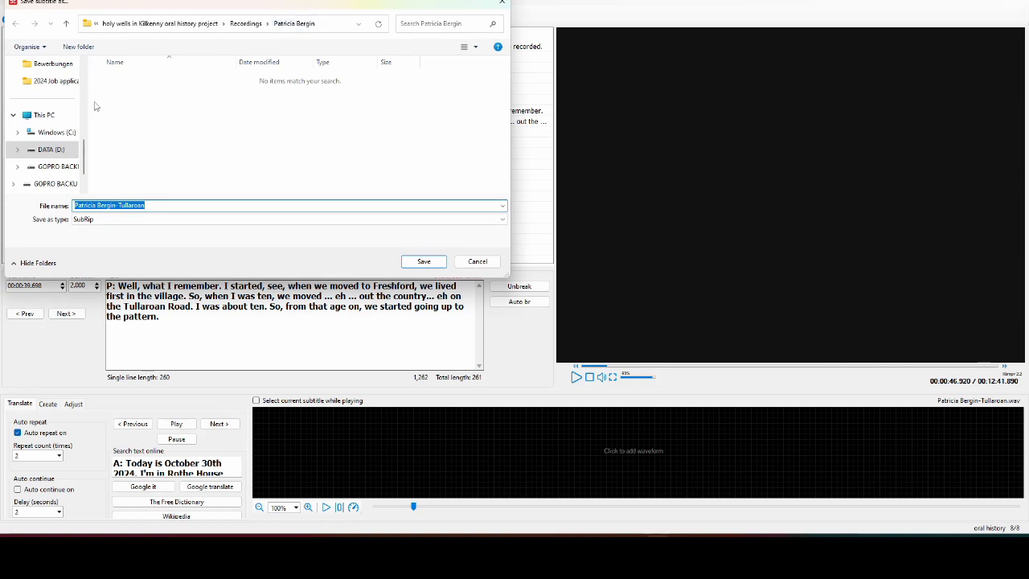
drag(88, 117, 33, 118)
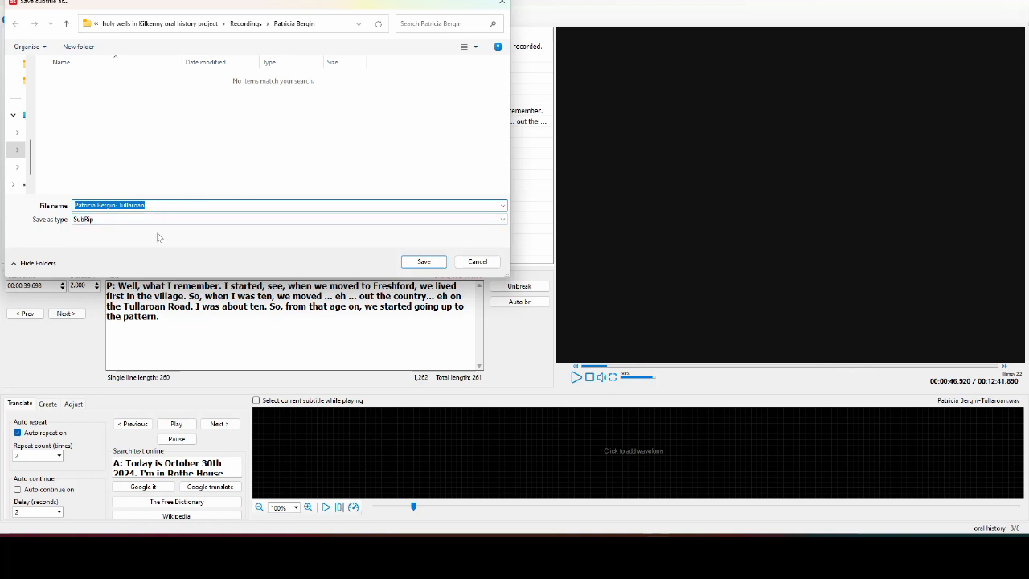
- Save the subtitles as a SubRip .srt file
click(94, 221)
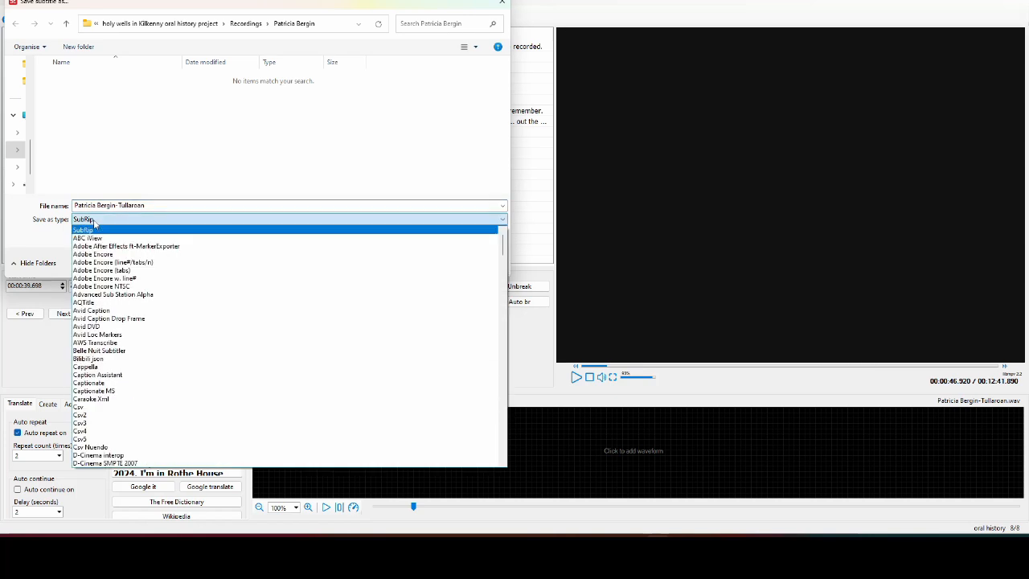
mouse_move(502, 241)
mouse_down()
mouse_move(508, 476)
mouse_move(504, 239)
mouse_up()
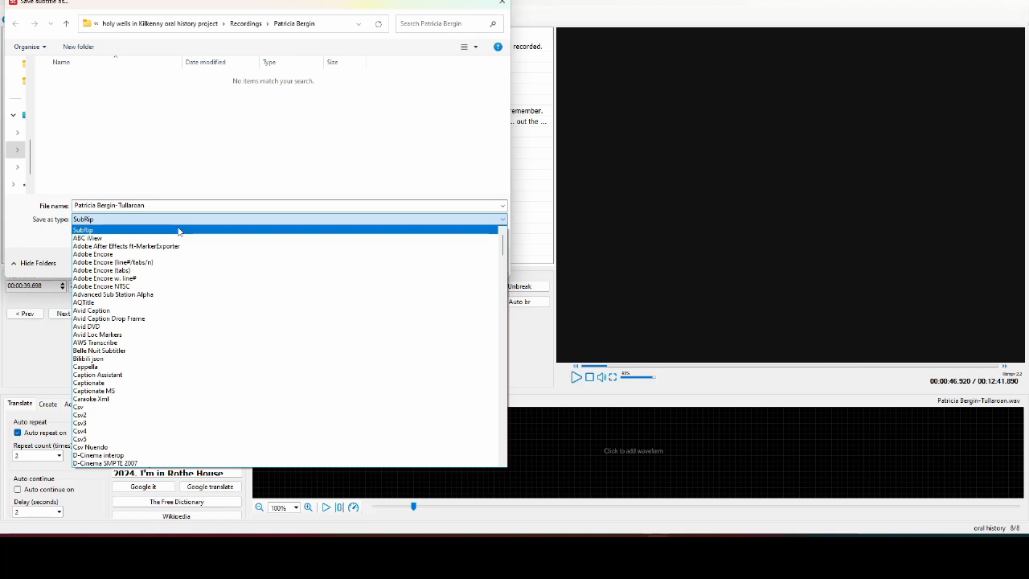
click(178, 231)
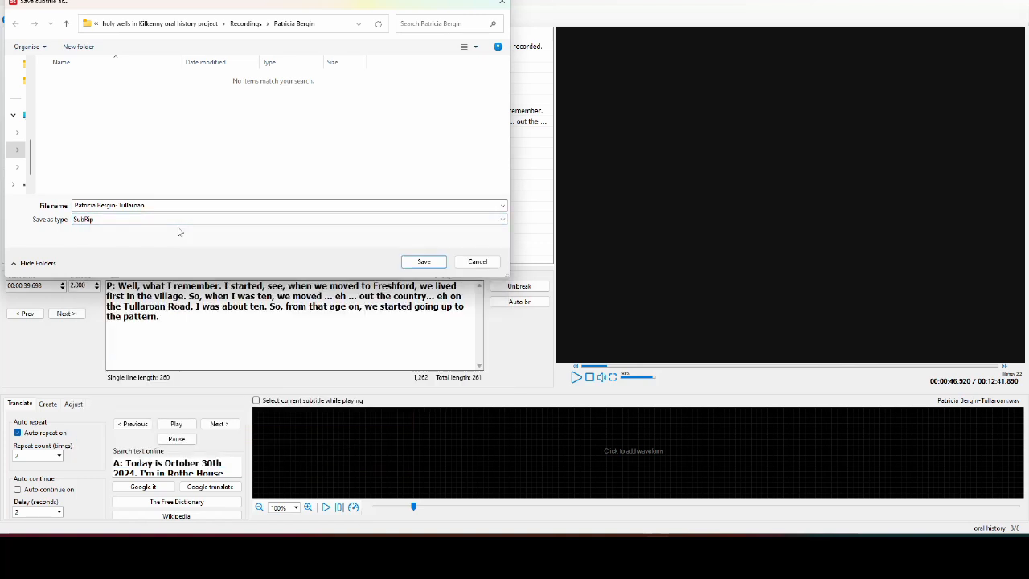
click(426, 267)
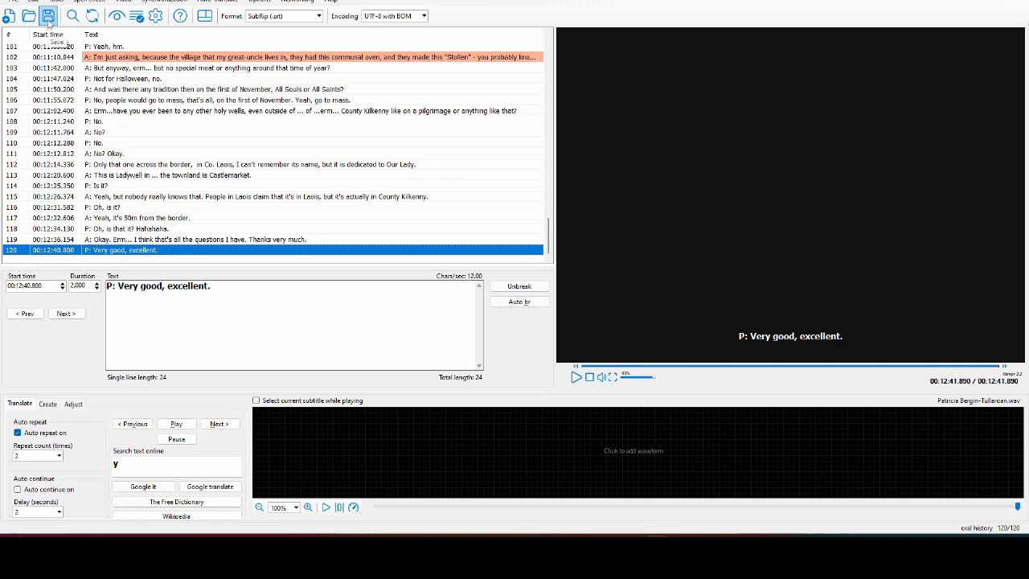
- Re-save the finished transcript with File > Save as, overwriting the existing .srt
click(16, 2)
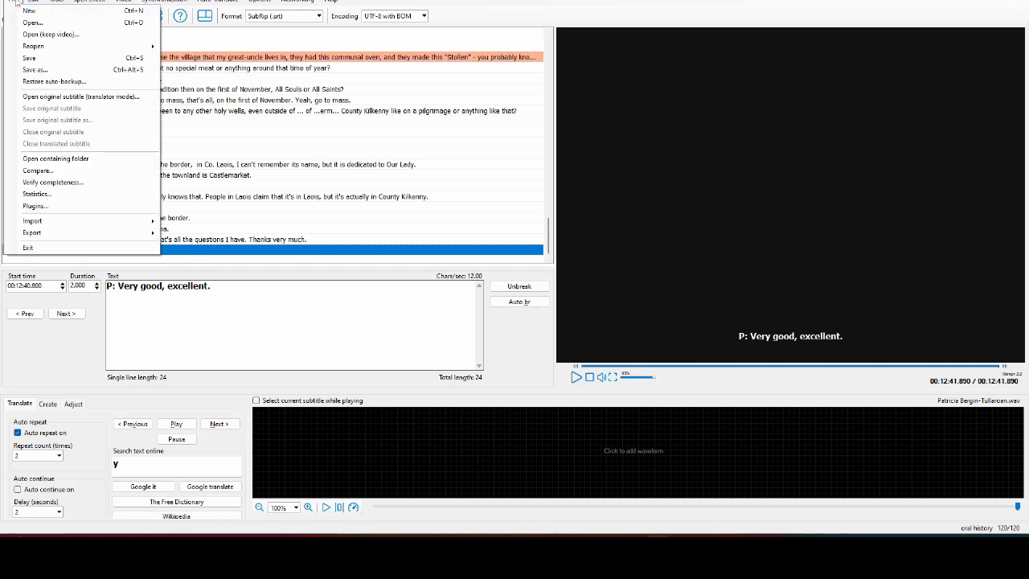
click(66, 70)
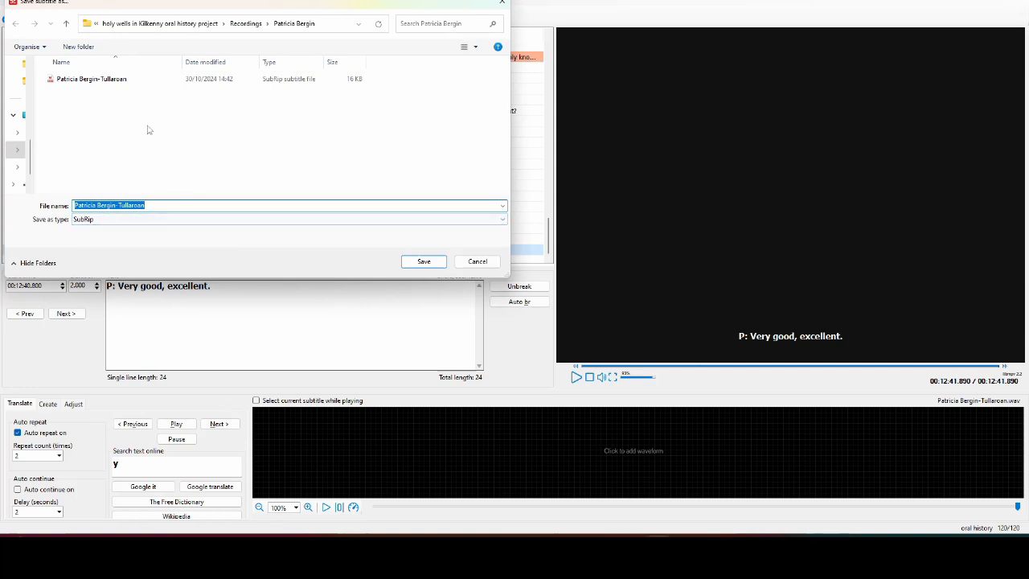
click(425, 263)
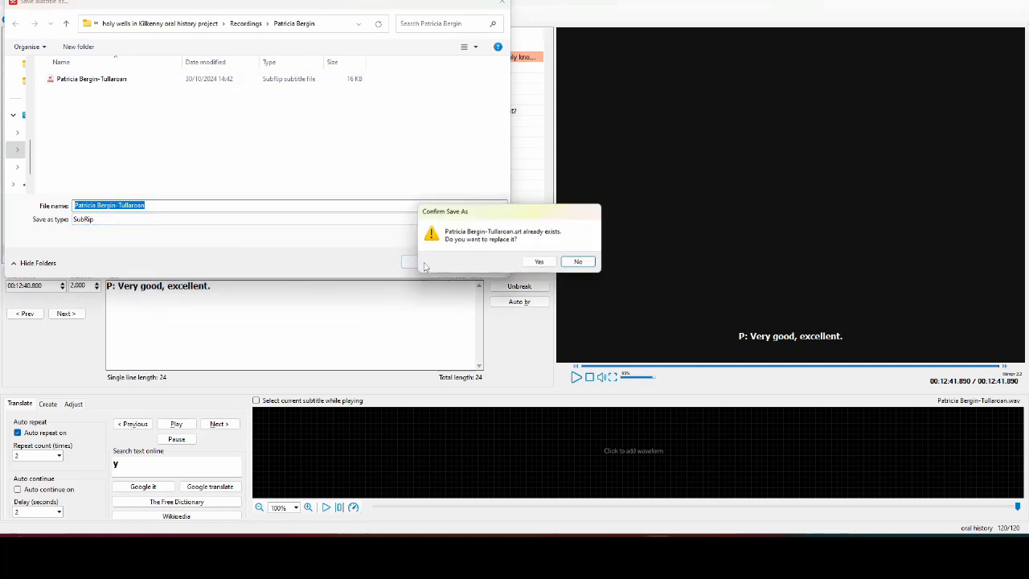
click(539, 262)
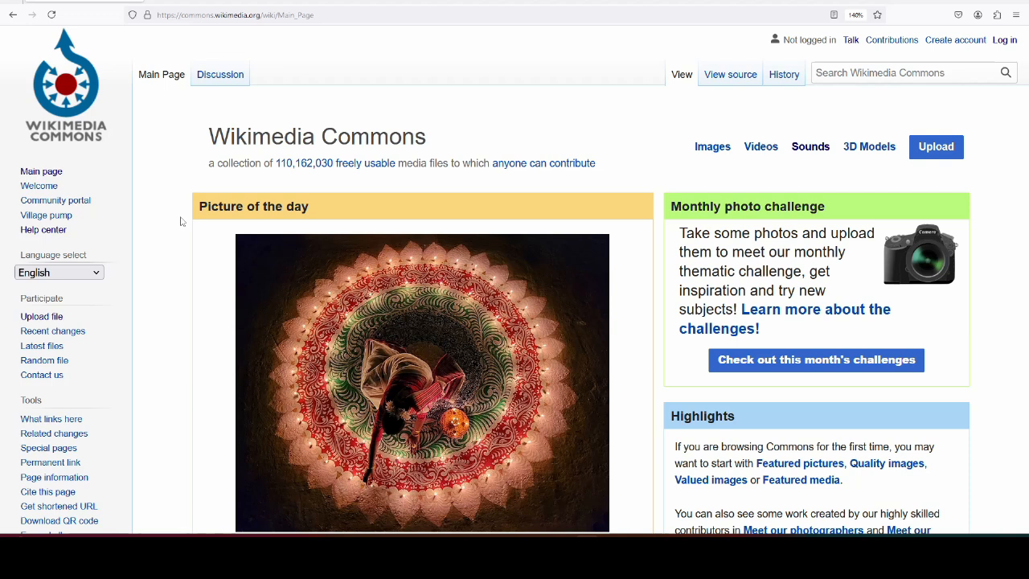
- Log in to Wikimedia Commons by entering the account password
click(1009, 42)
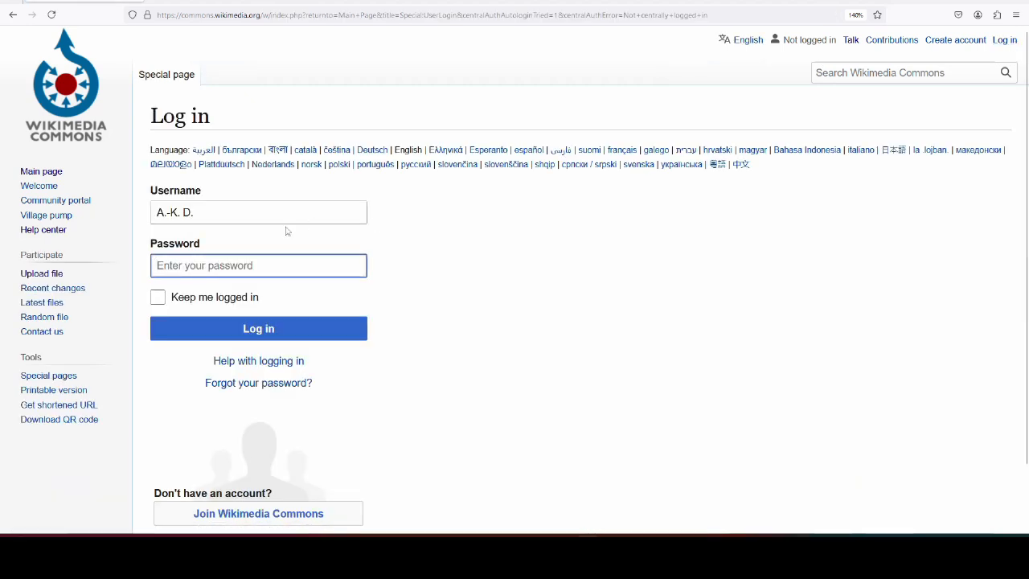
text(*******)
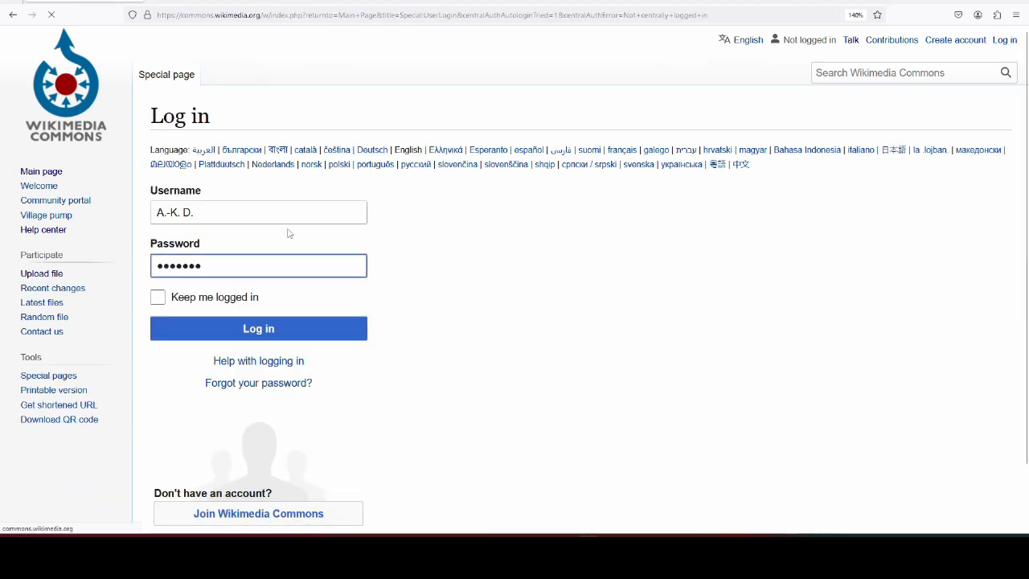
key(Return)
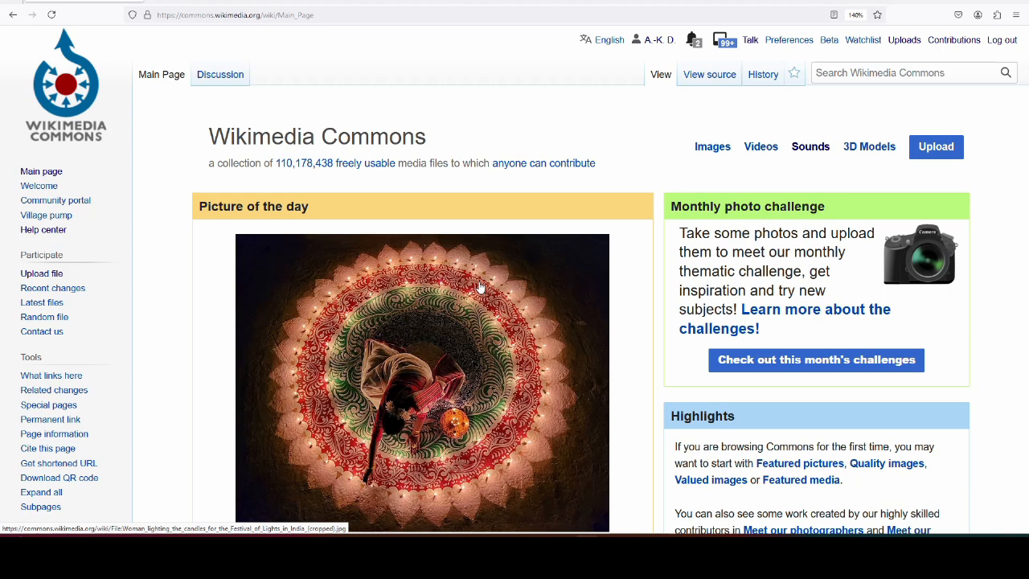
- Open the Commons upload page and inspect the OPUS file's properties in File Explorer
click(43, 275)
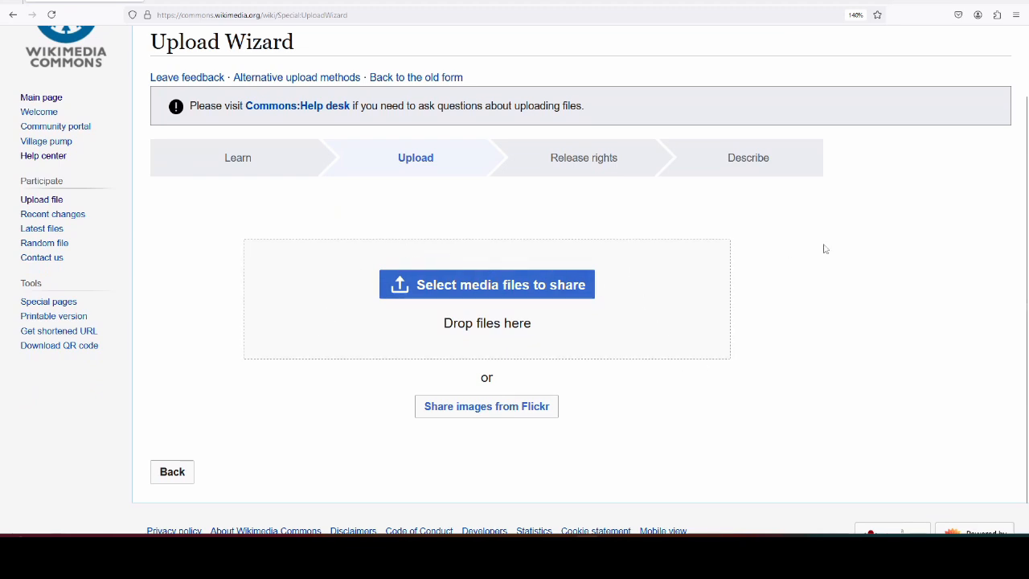
key(alt+Tab)
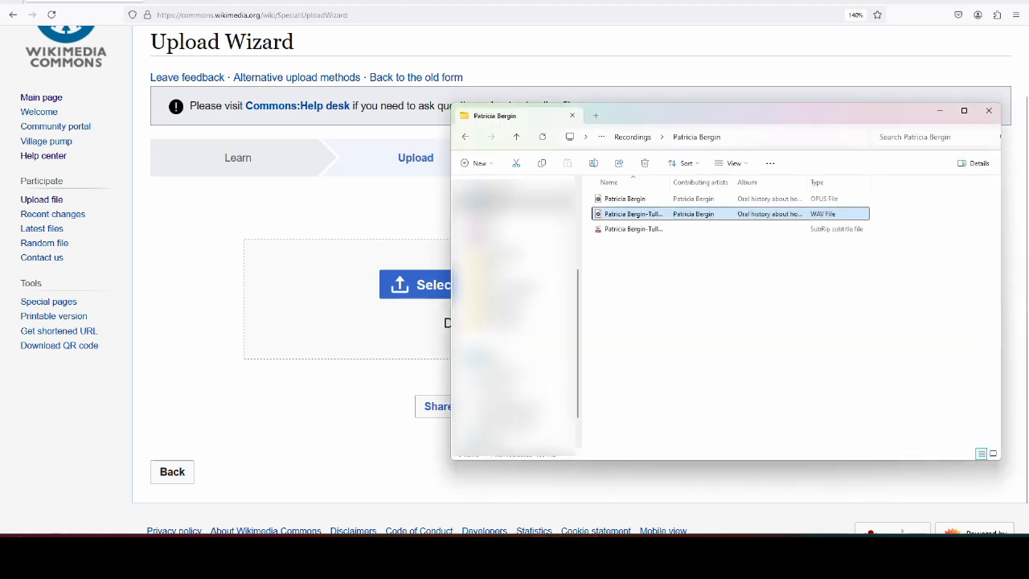
click(646, 202)
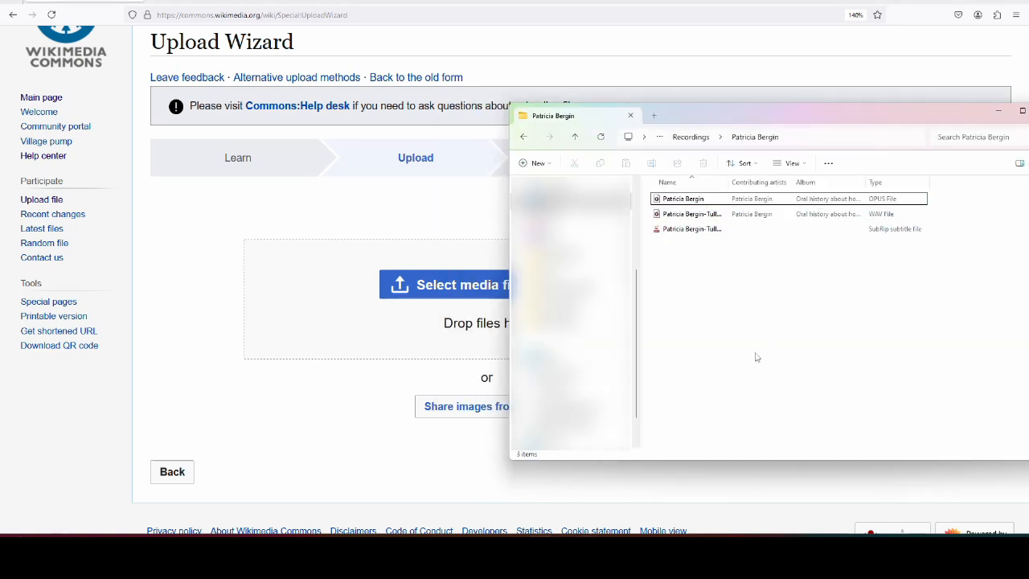
click(882, 201)
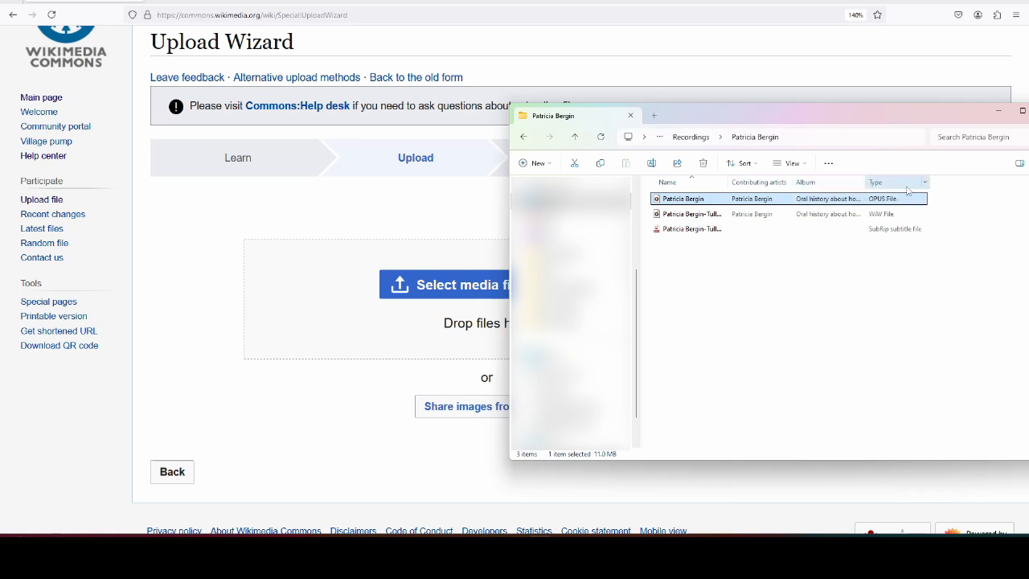
right_click(705, 203)
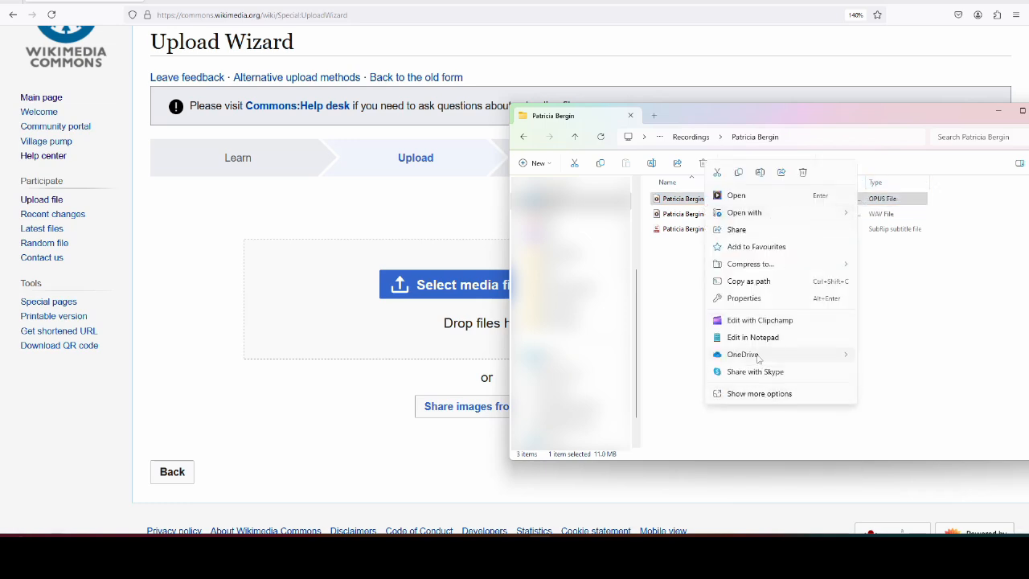
click(757, 300)
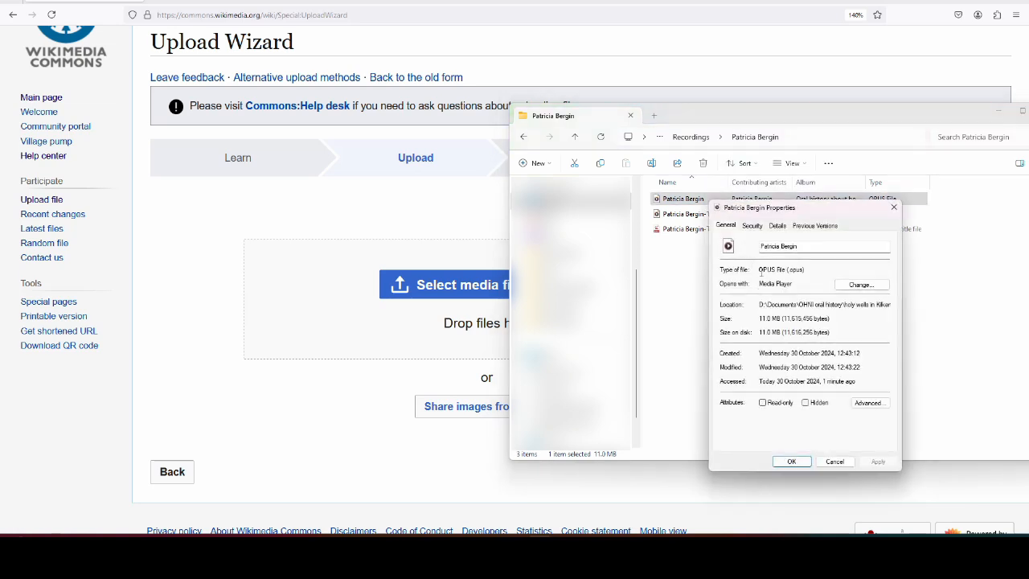
drag(760, 273, 806, 268)
click(770, 270)
click(835, 462)
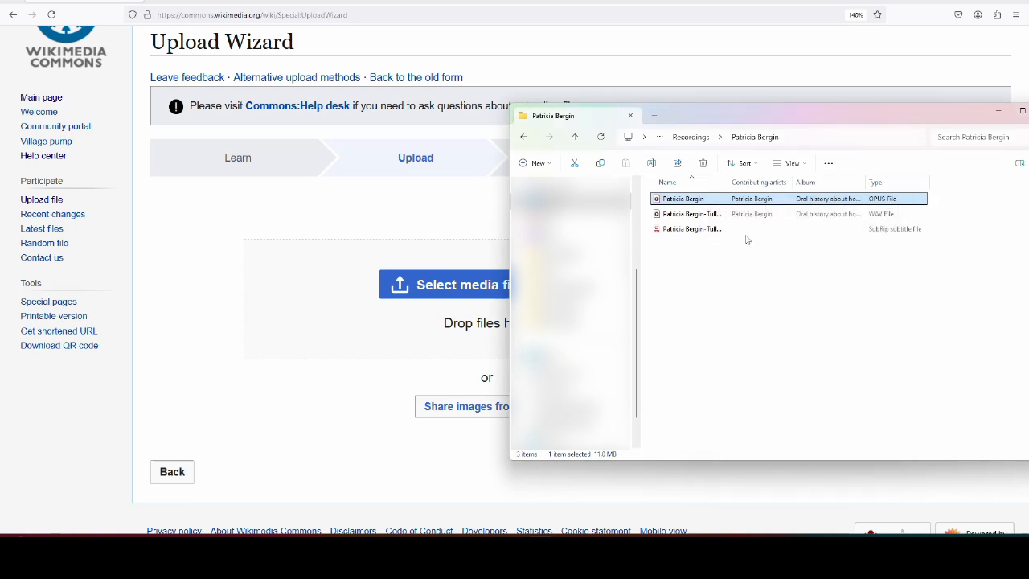
- Check the WAV recording's properties, then drag the OPUS file into the Upload Wizard
click(696, 216)
right_click(697, 216)
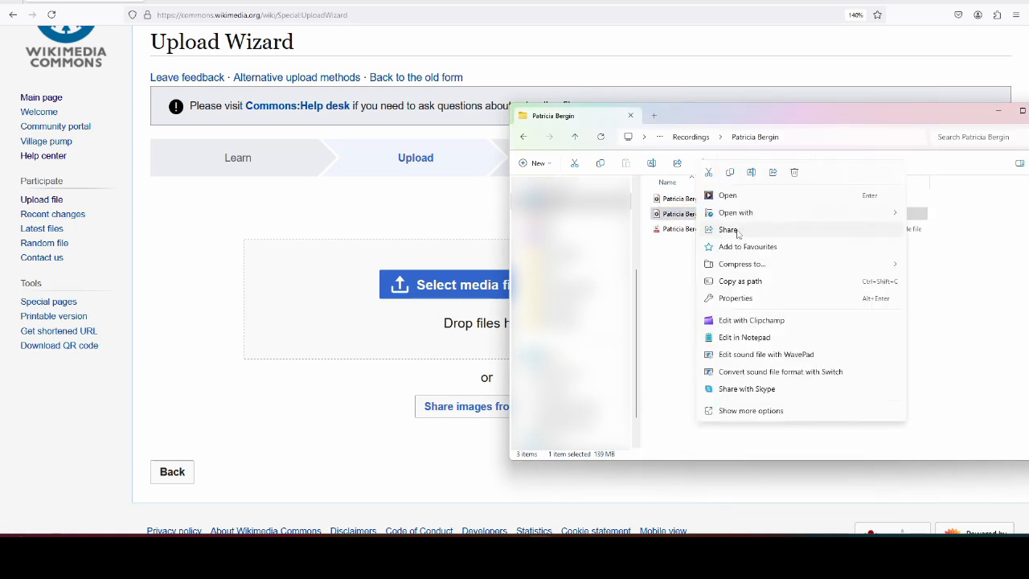
click(743, 298)
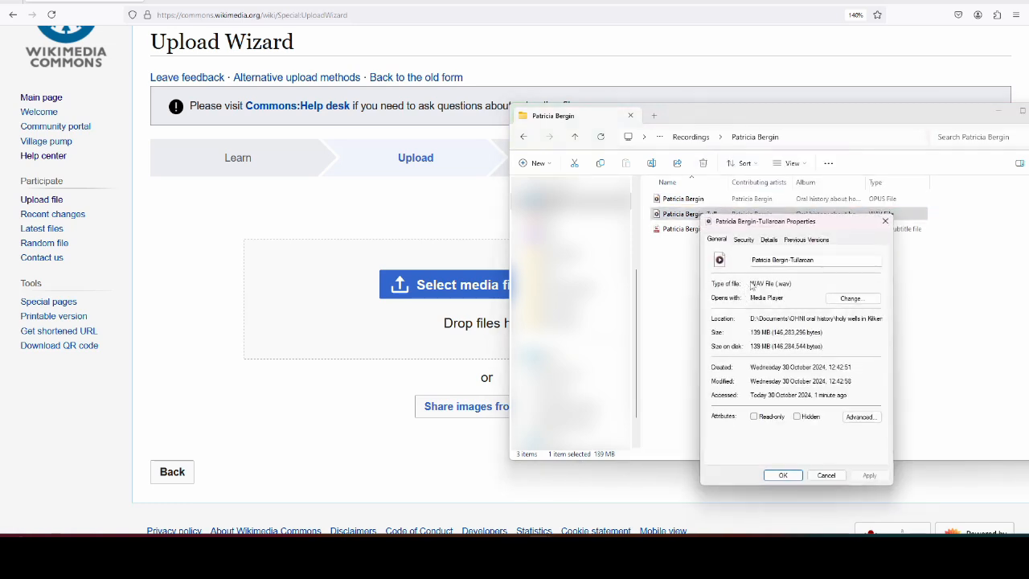
click(826, 475)
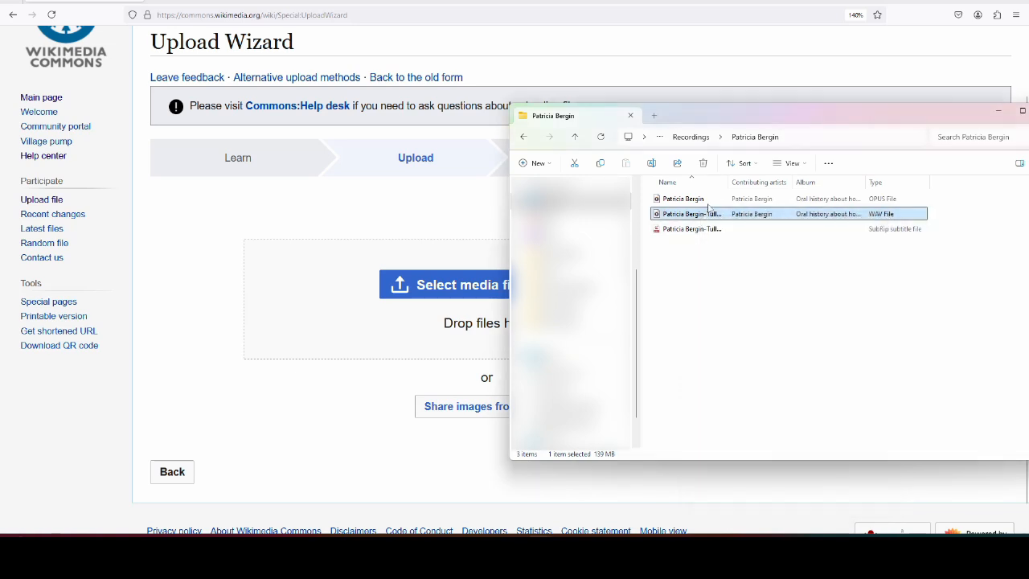
click(693, 199)
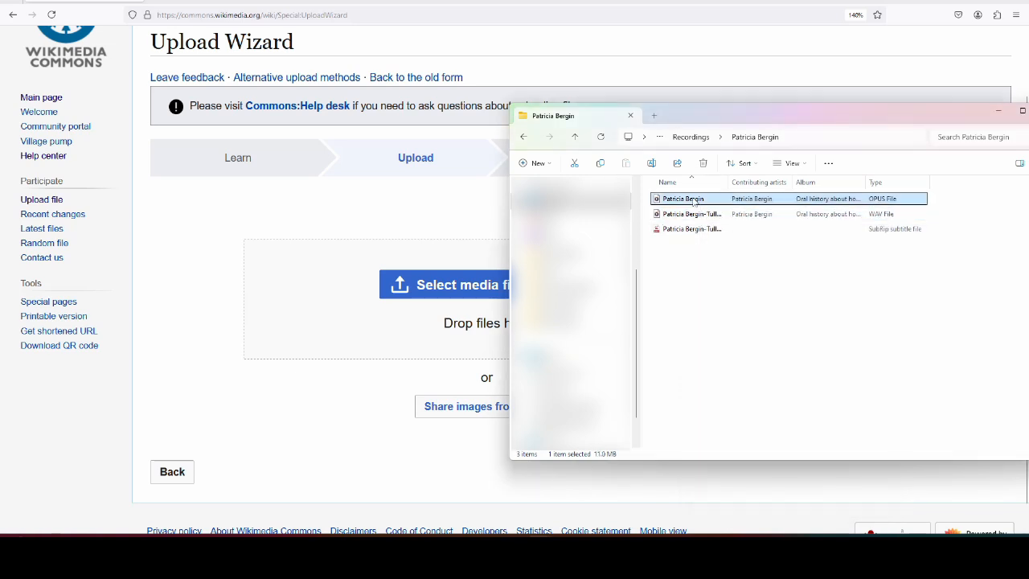
drag(697, 203, 331, 307)
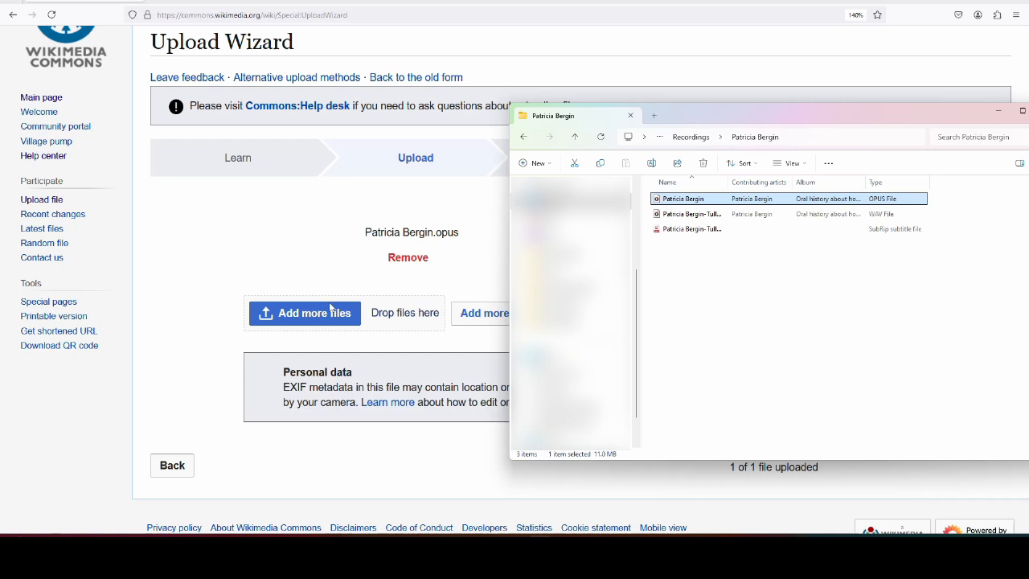
- Wait for the OPUS upload to complete, then continue to the Release rights step
click(584, 503)
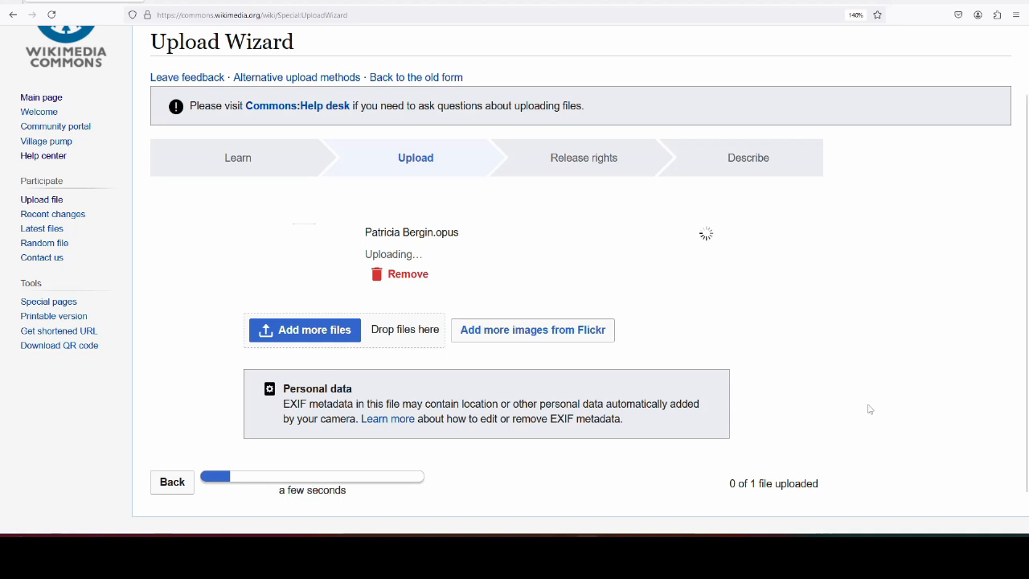
scroll(724, 414, down, 1)
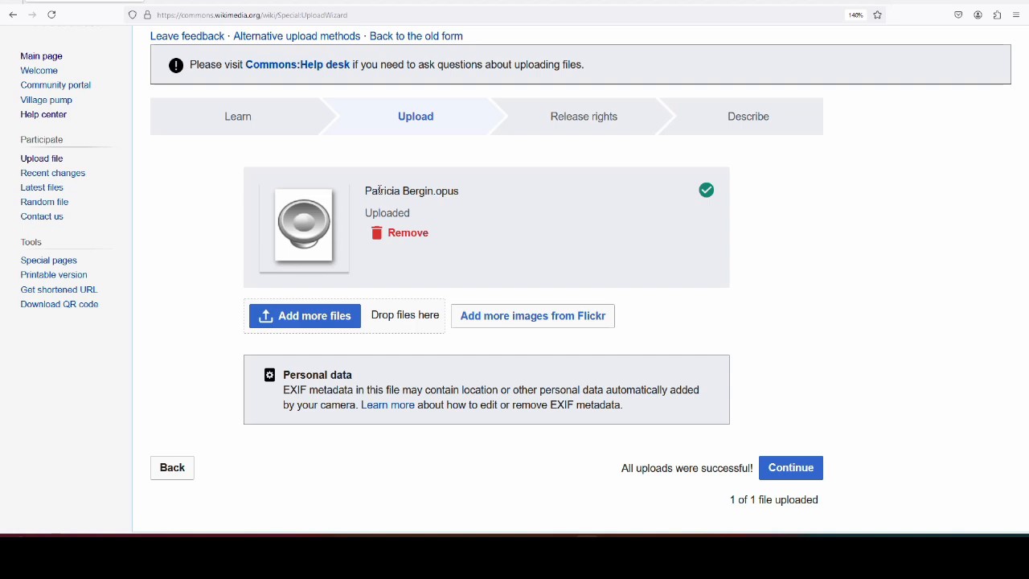
click(783, 467)
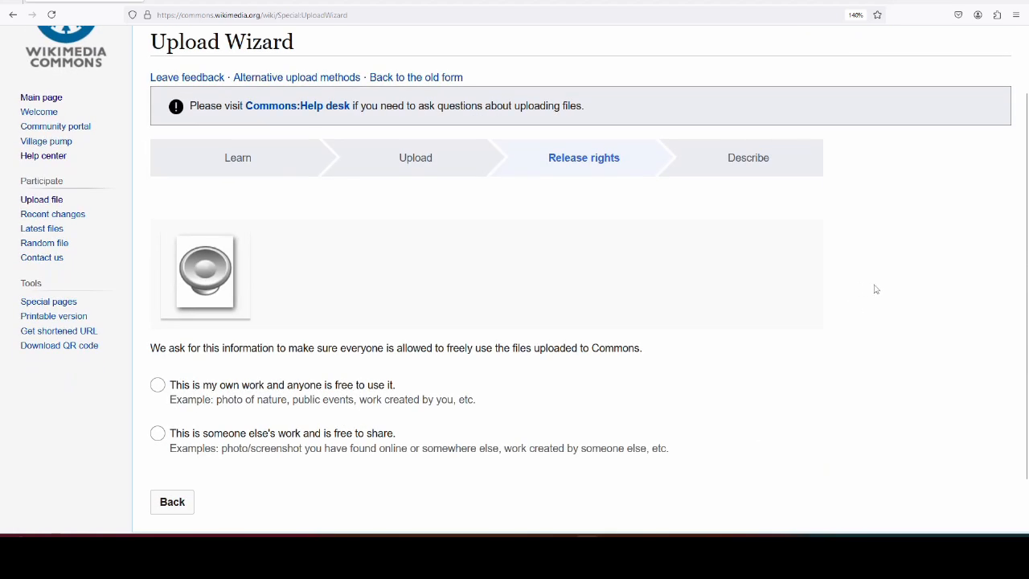
- Declare the recording entirely your own work, released under the CC0 Waiver as knowledge-providing content
scroll(921, 269, down, 1)
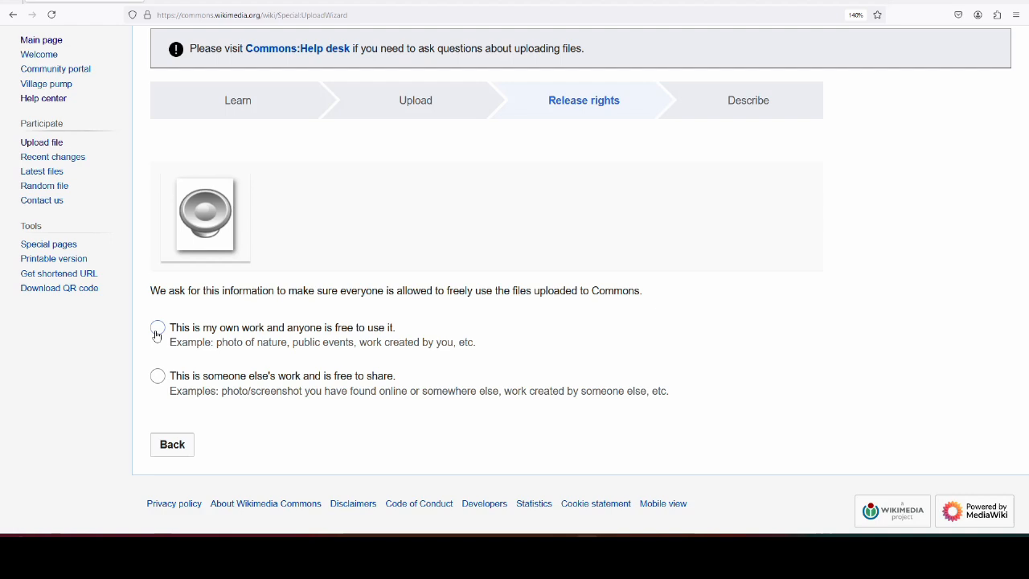
click(157, 335)
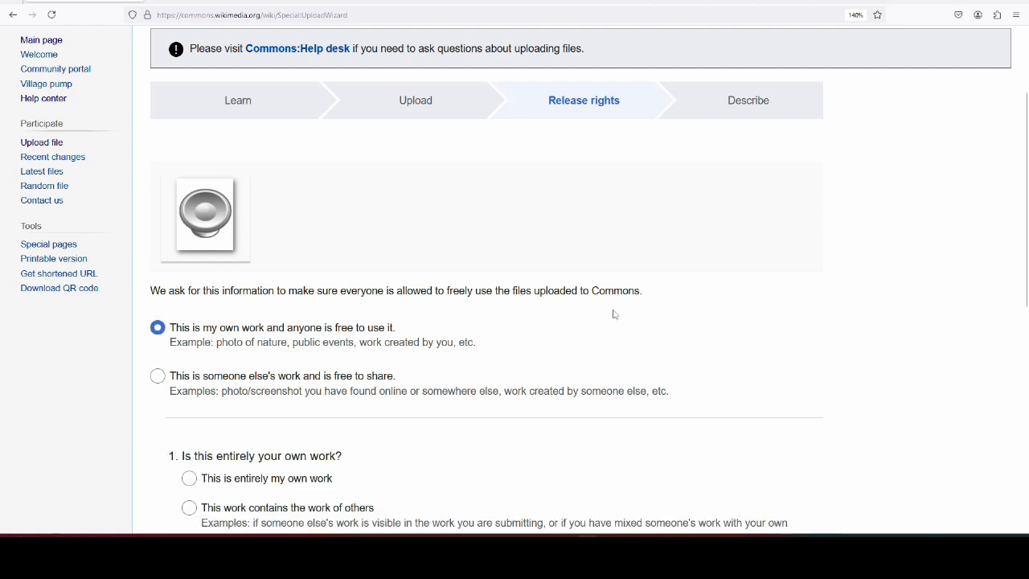
scroll(614, 305, down, 3)
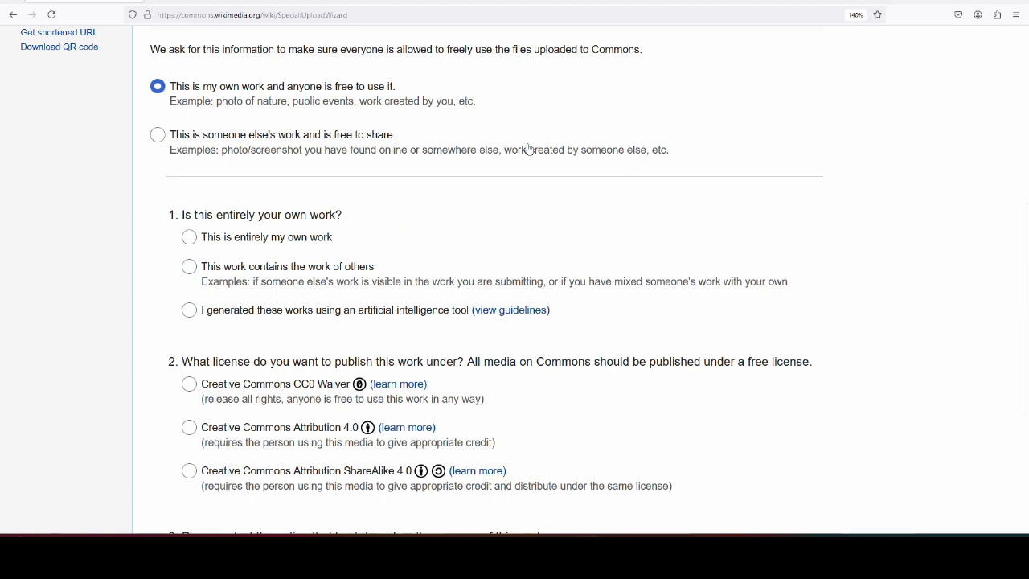
scroll(167, 215, down, 1)
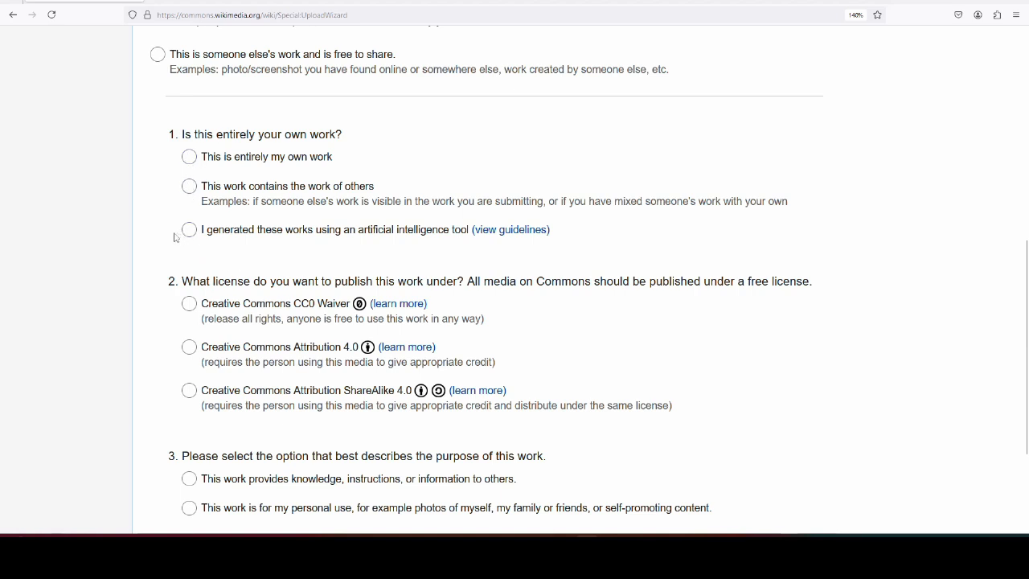
click(185, 159)
scroll(97, 204, down, 2)
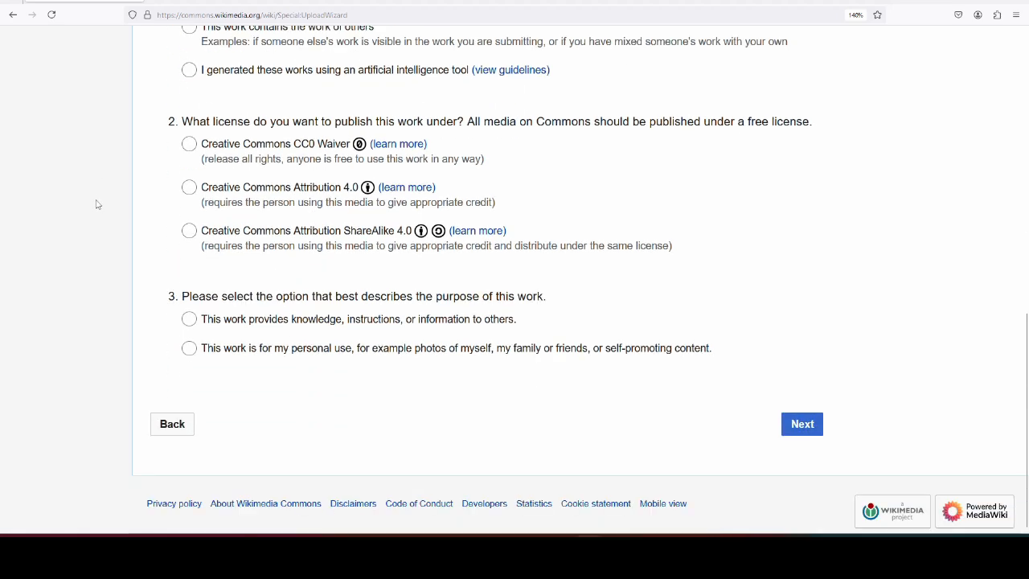
scroll(97, 202, up, 1)
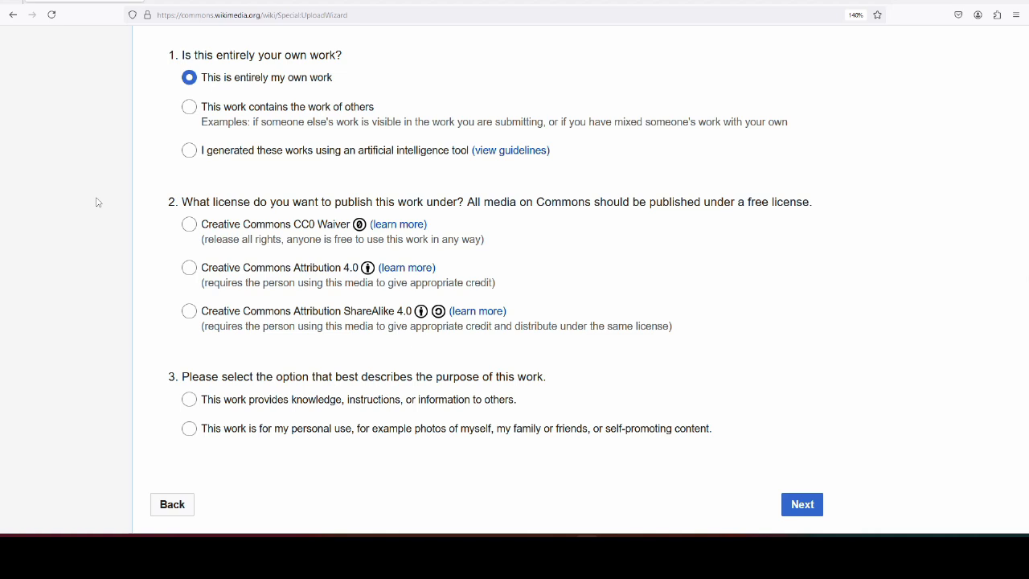
click(189, 227)
scroll(112, 214, down, 1)
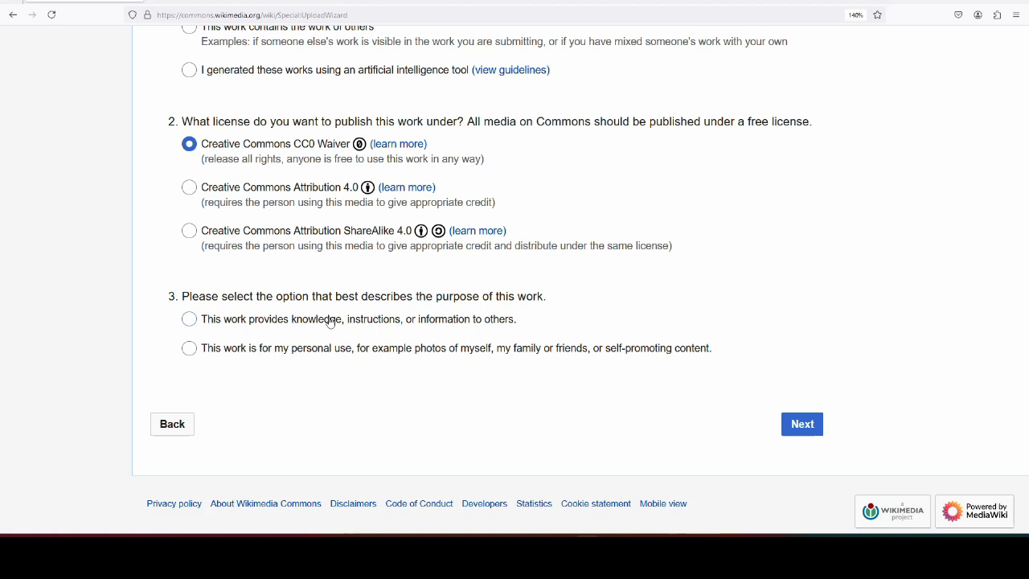
click(191, 320)
- Append ' - Tullaroan' after the interviewee's name in the file title and select it
click(804, 426)
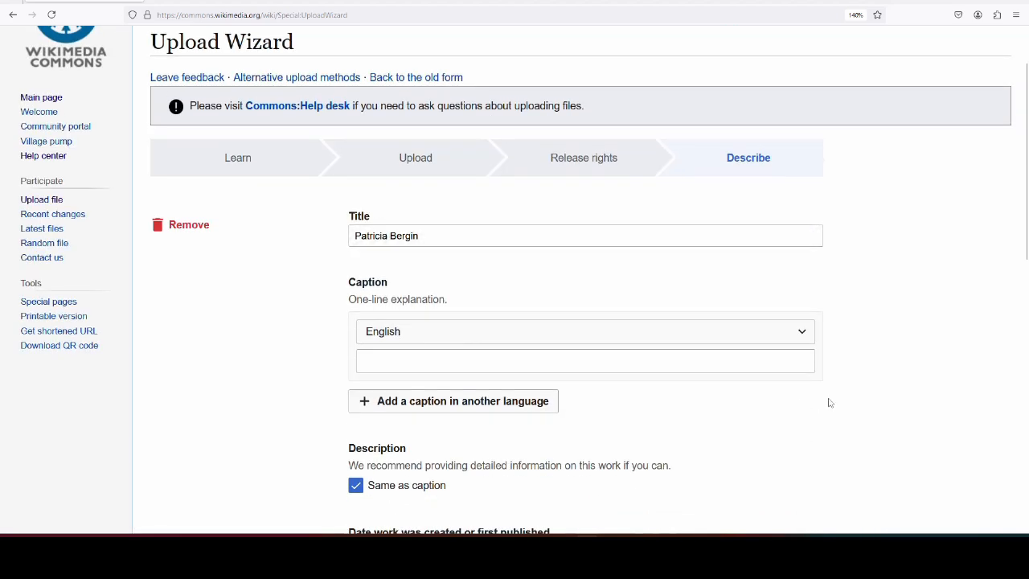
click(472, 235)
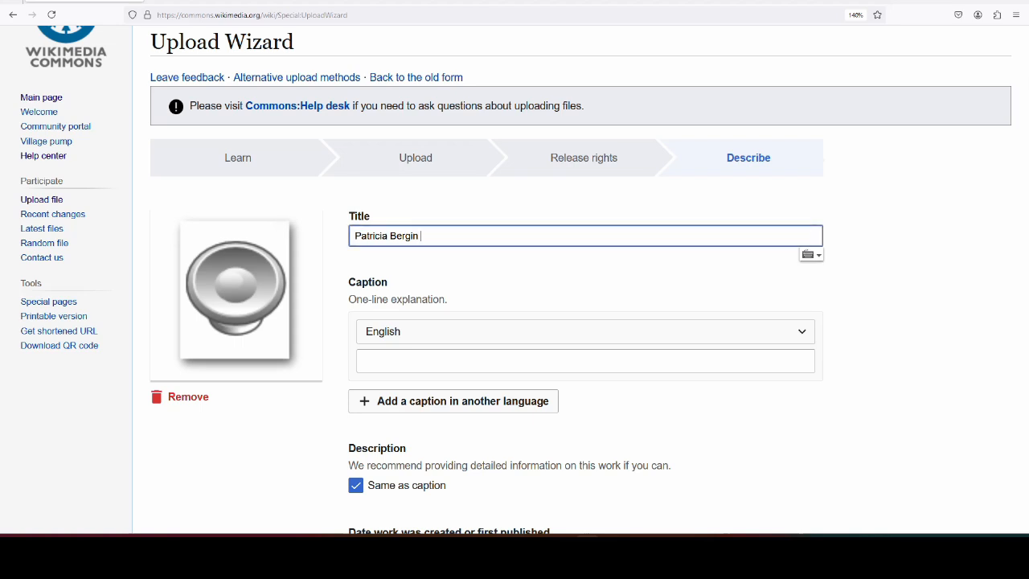
text(:Tullaroan)
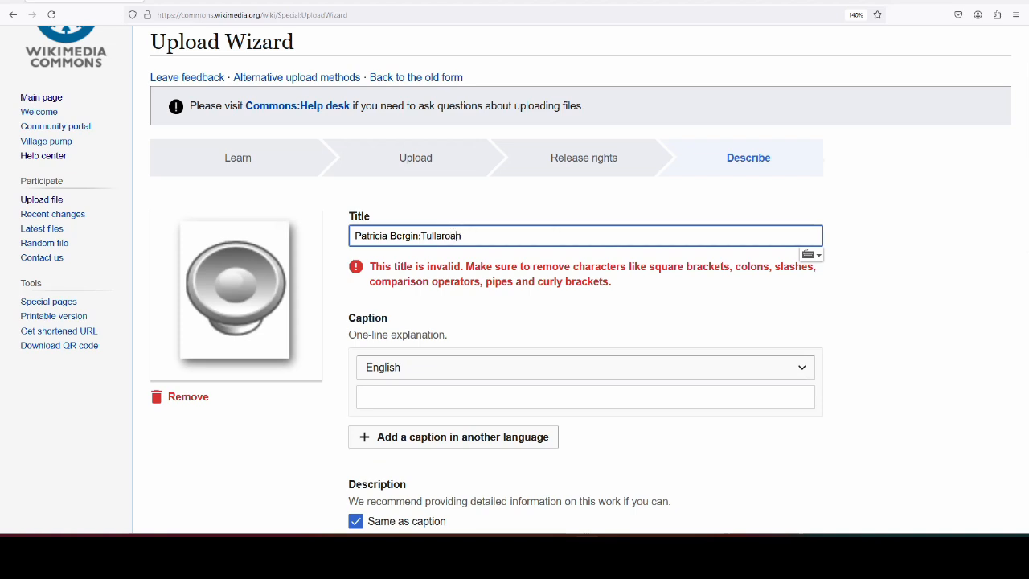
key(Left)
key(Left)
key(Left)
key(Left)
key(Left)
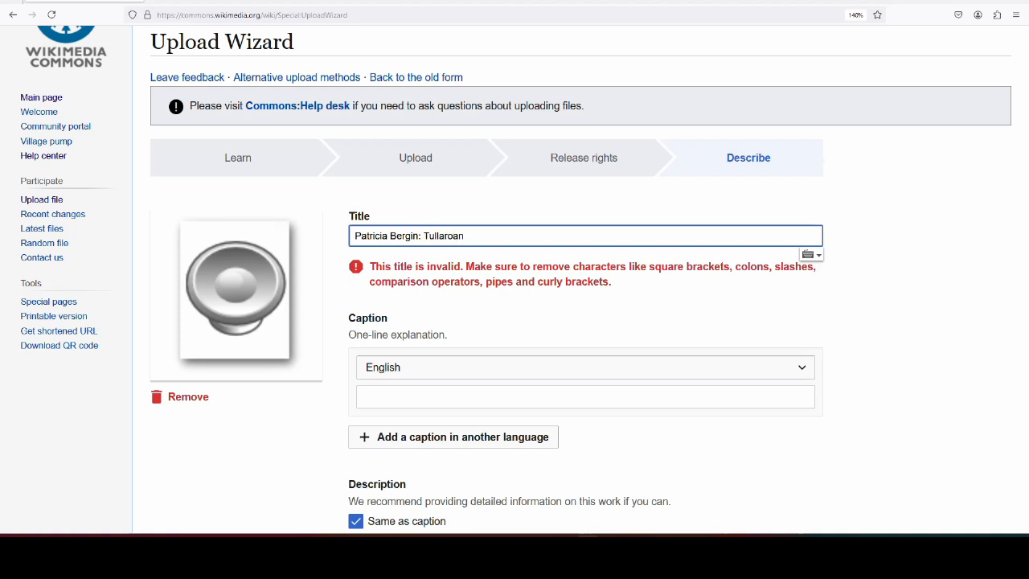
text(-)
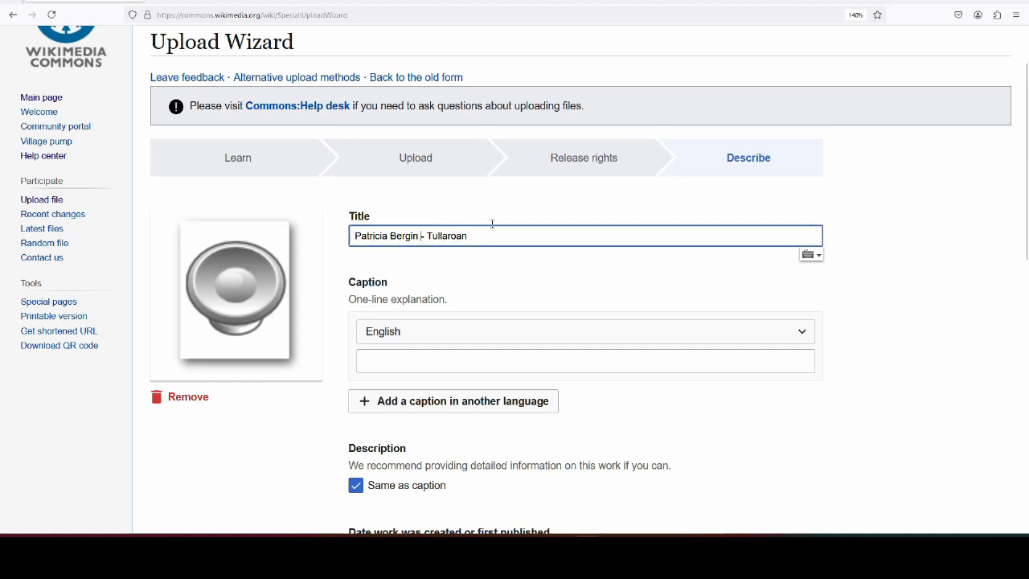
drag(490, 235, 314, 242)
key(ctrl+c)
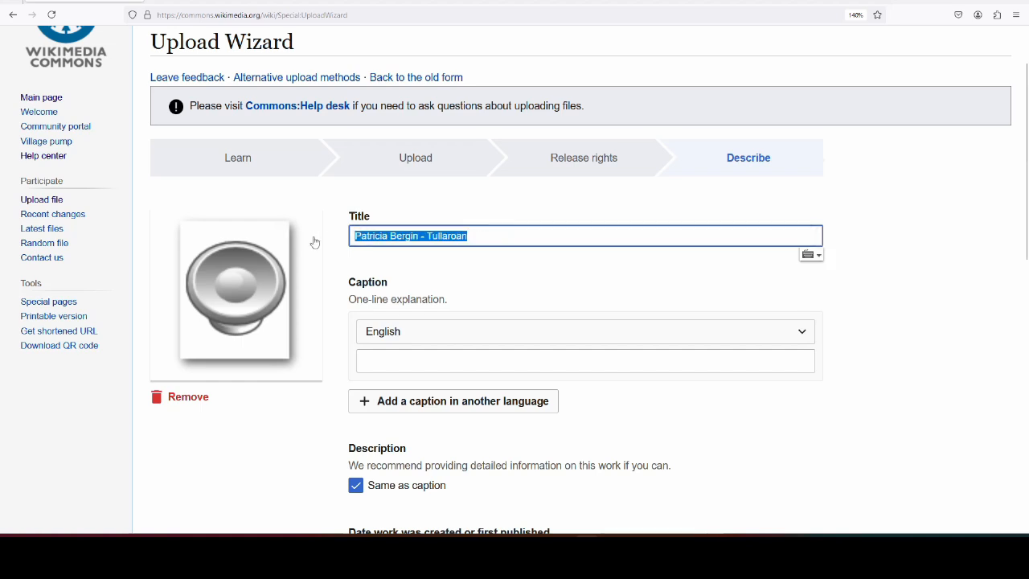
- Paste the title text into the English caption field
click(438, 355)
key(ctrl+v)
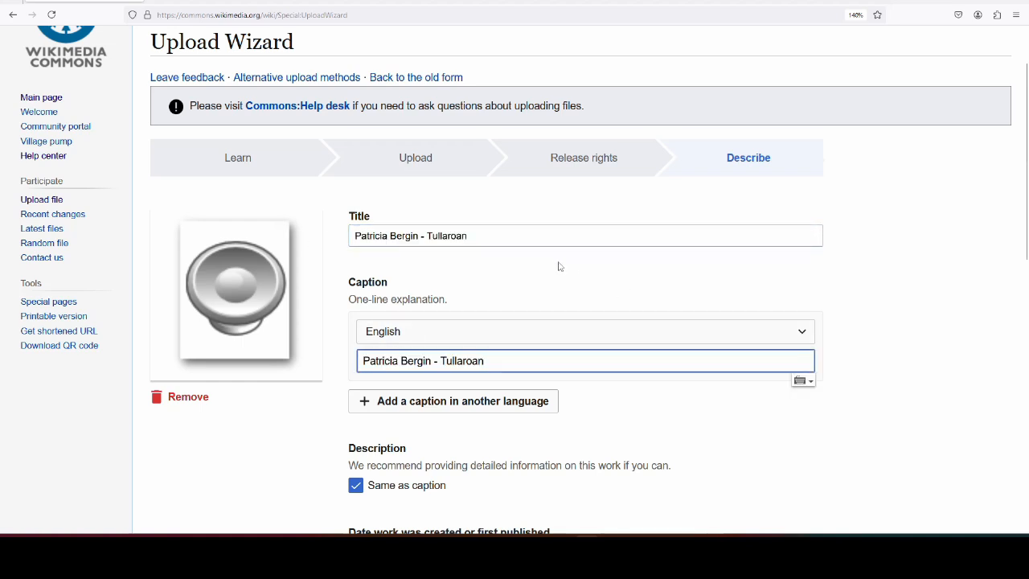
scroll(557, 265, down, 2)
click(708, 299)
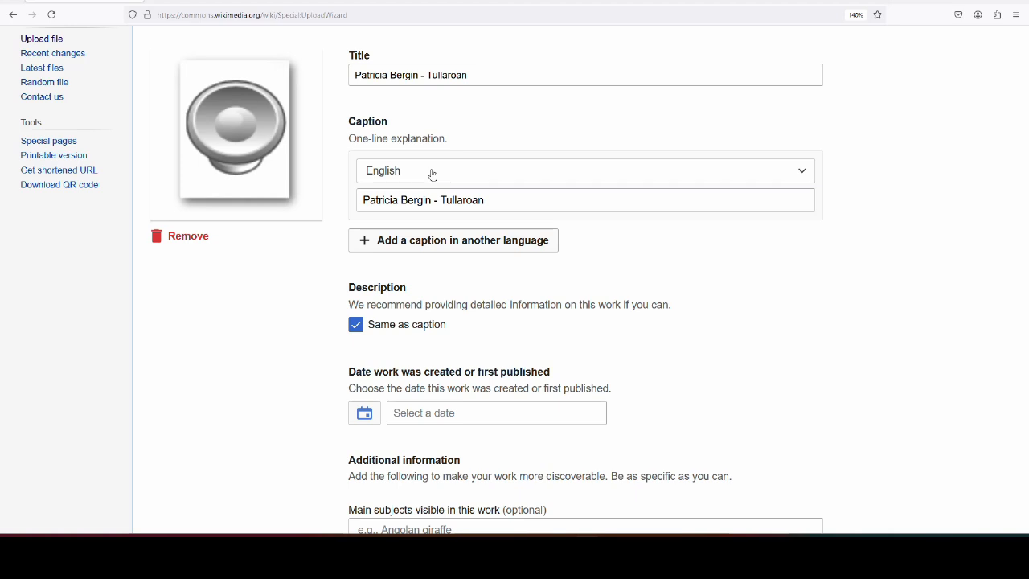
scroll(436, 172, down, 2)
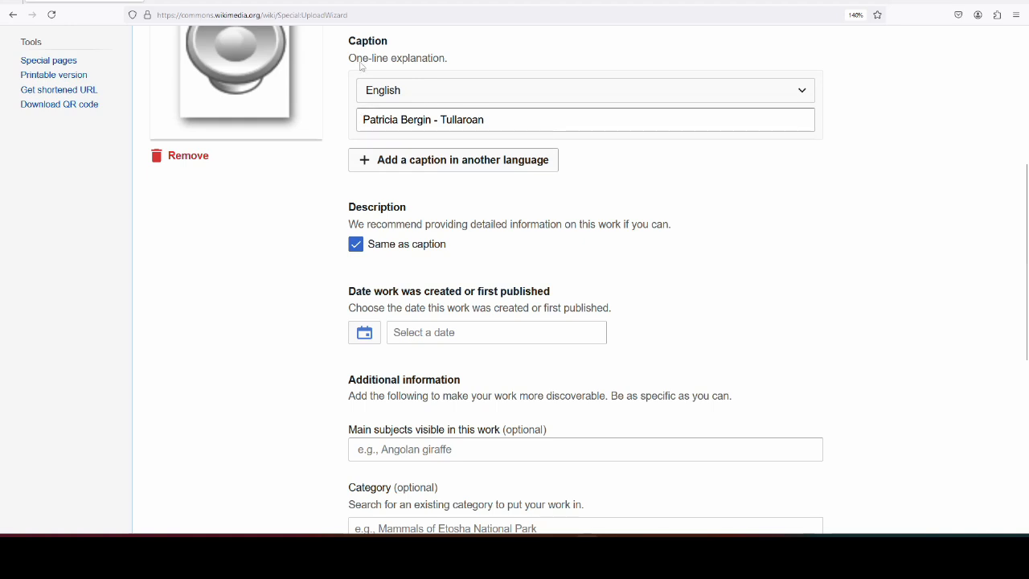
drag(537, 118, 354, 122)
click(282, 264)
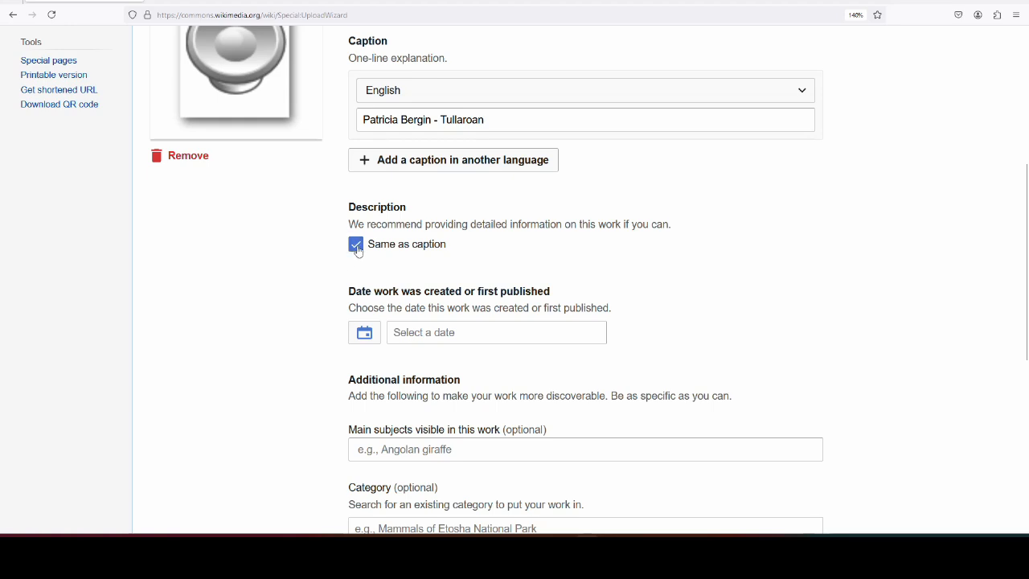
- Start a separate English description: the interviewee, native of Tullaroan in Co. Kilkenny, talks about patterns
click(356, 244)
click(433, 305)
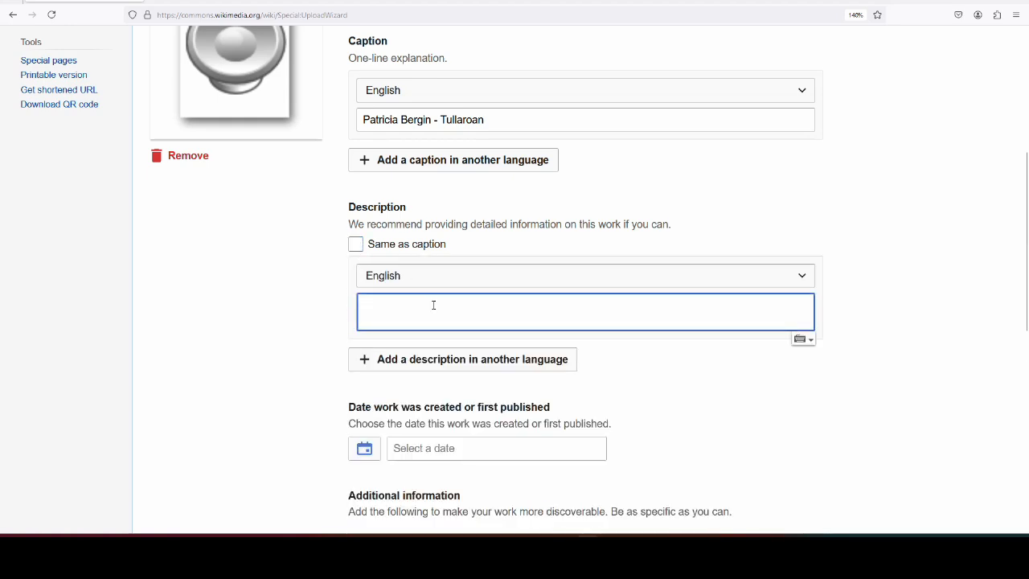
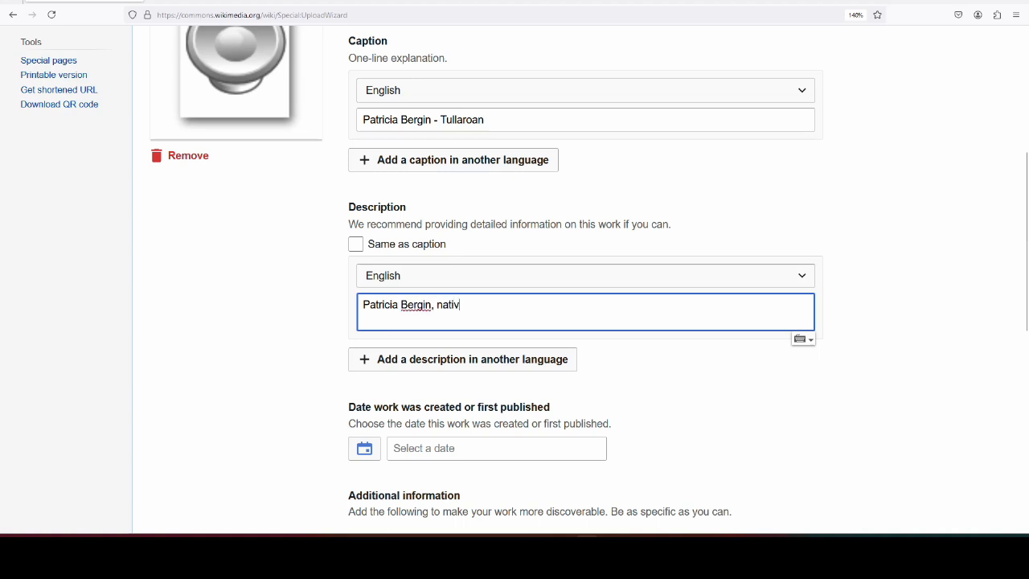
text(e of Tullaroan in Co. Kilken)
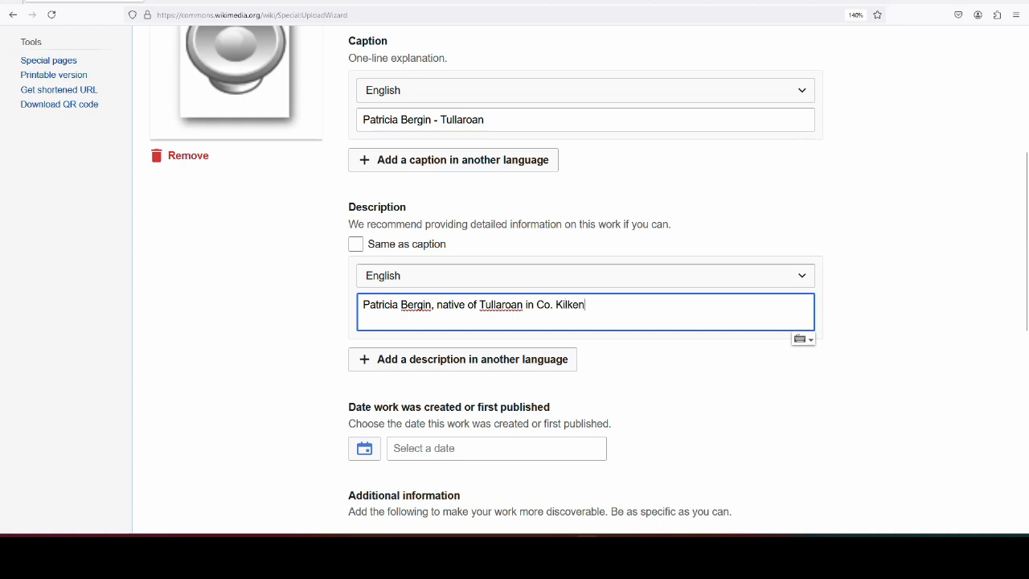
text(ny y)
key(BackSpace)
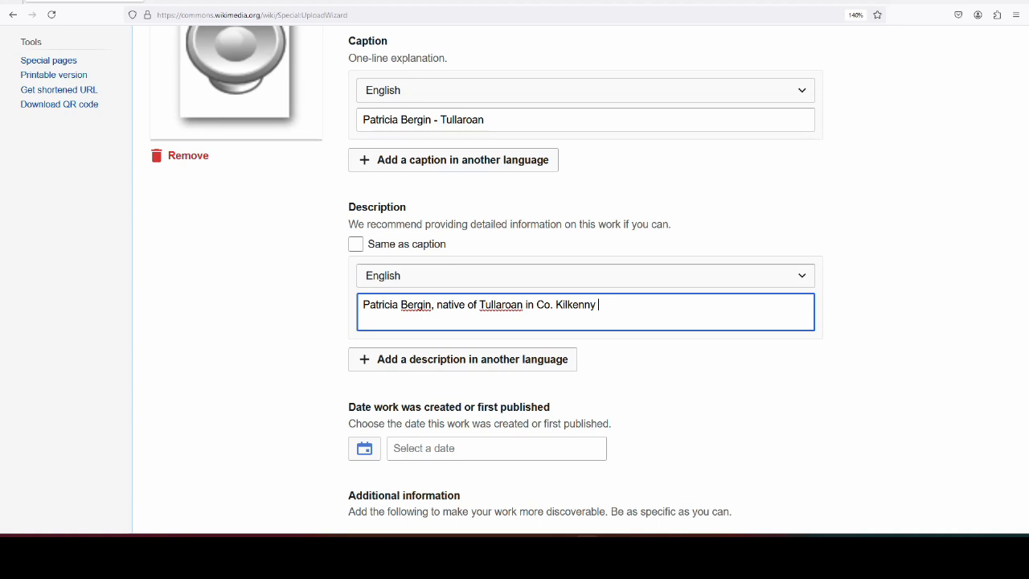
text(talks about)
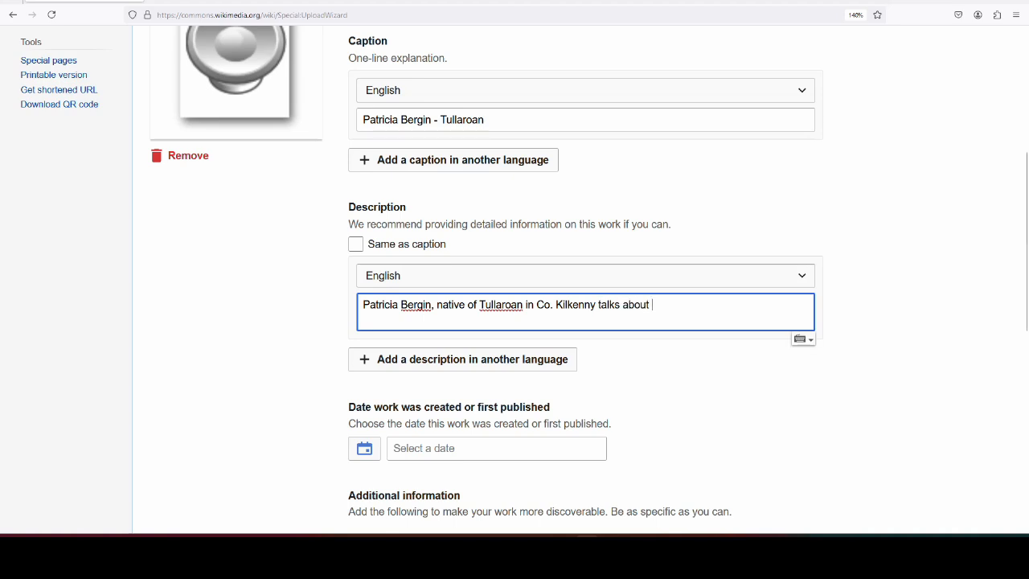
text( patterns in the area)
- Extend the description with holy wells around Tullaroan and Freshford and Halloween in her home place
click(700, 305)
text(a)
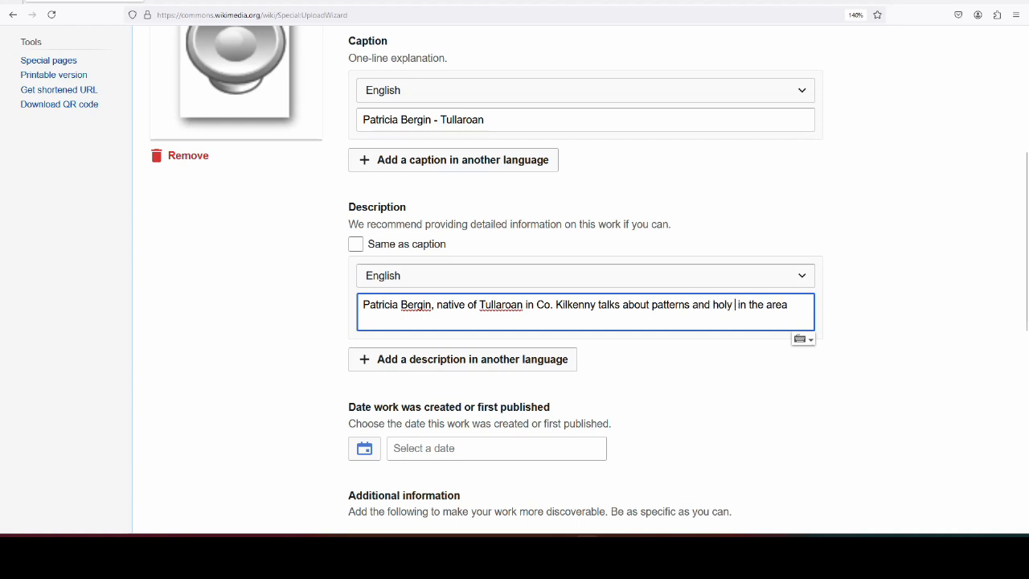
text(nd holy wells around Tullaroan and Freshf)
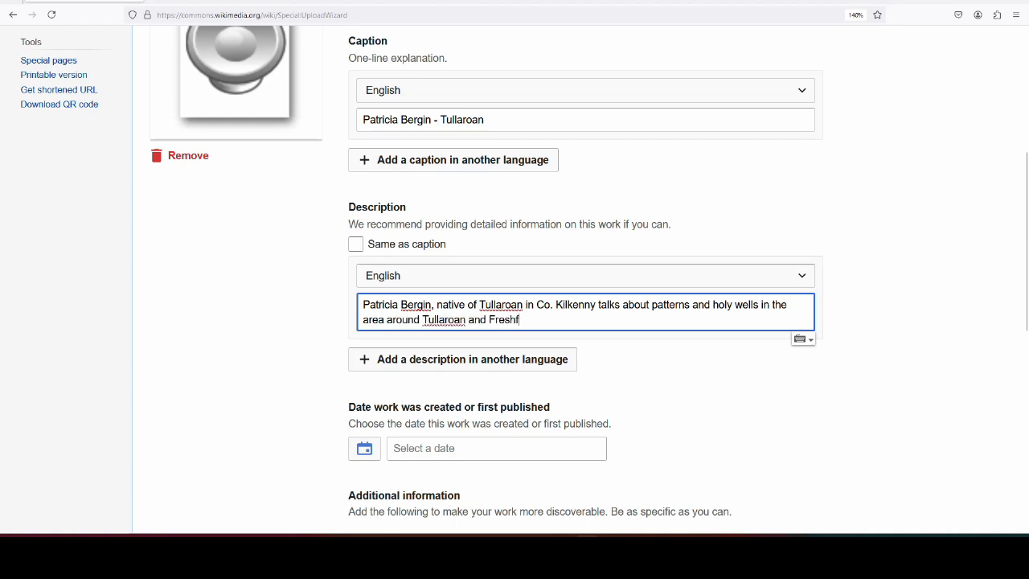
text(ord. She also briefly talks about Halloween traditions in ther)
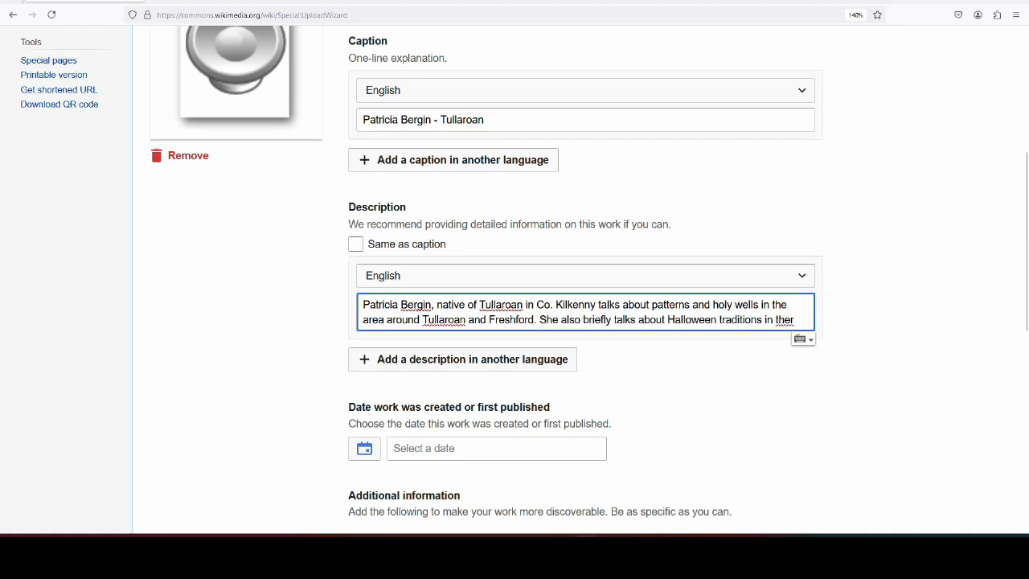
key(BackSpace)
key(BackSpace)
text(hou)
key(BackSpace)
key(BackSpace)
text(er home place.)
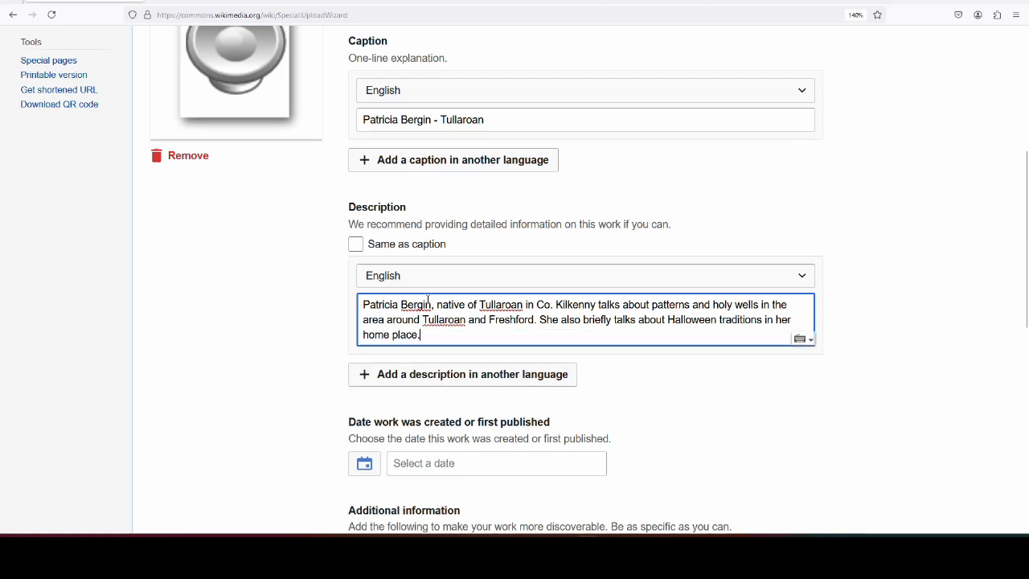
scroll(350, 240, down, 3)
scroll(350, 240, down, 1)
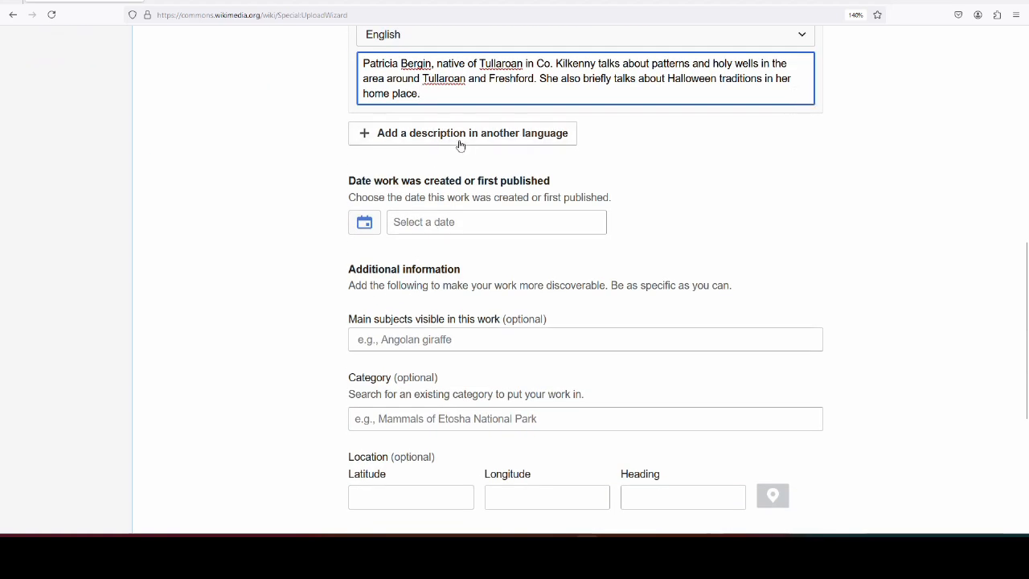
- Pick 30 October 2024 from the calendar as the work's creation date
click(441, 221)
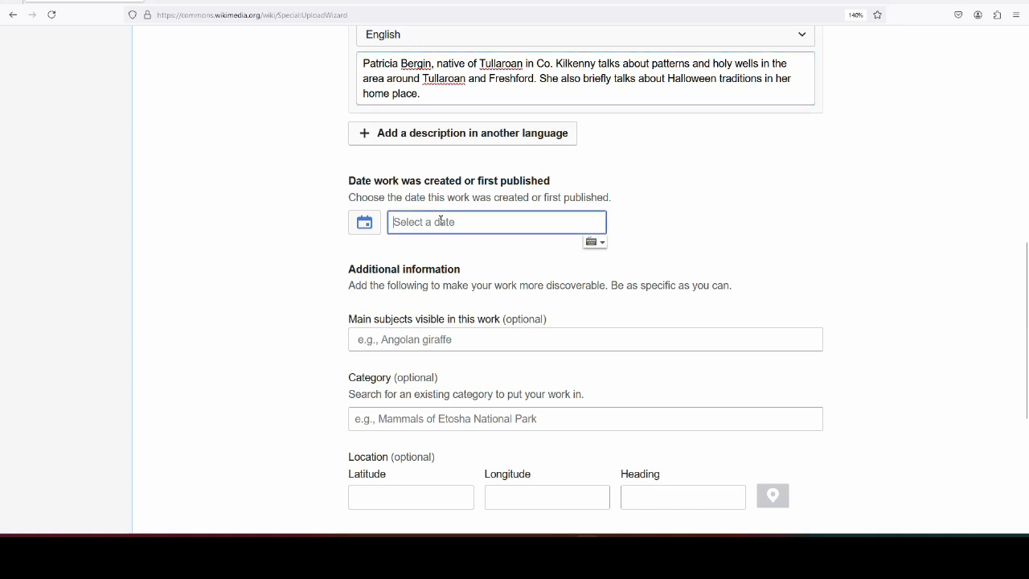
click(366, 228)
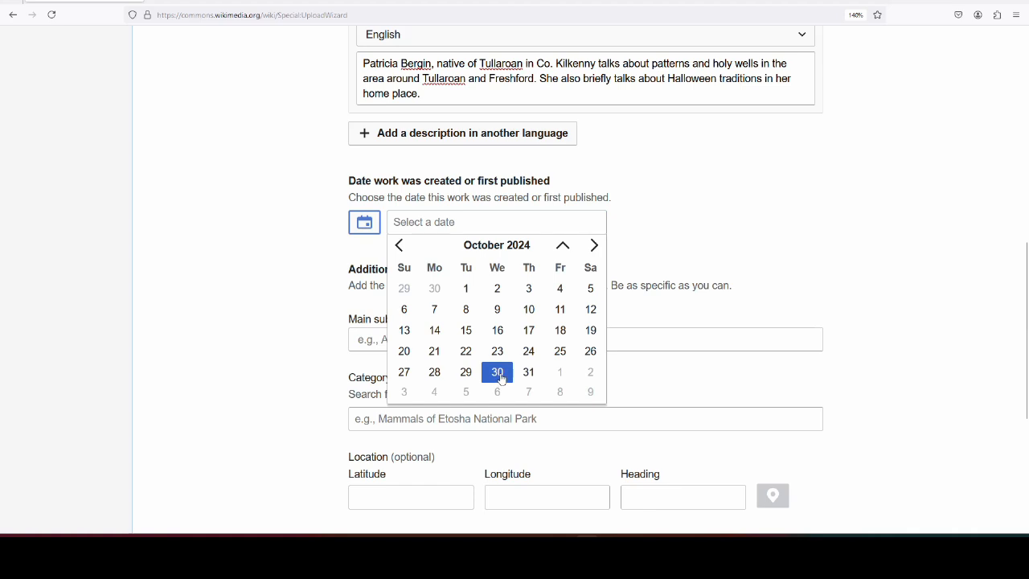
click(497, 375)
scroll(238, 225, down, 2)
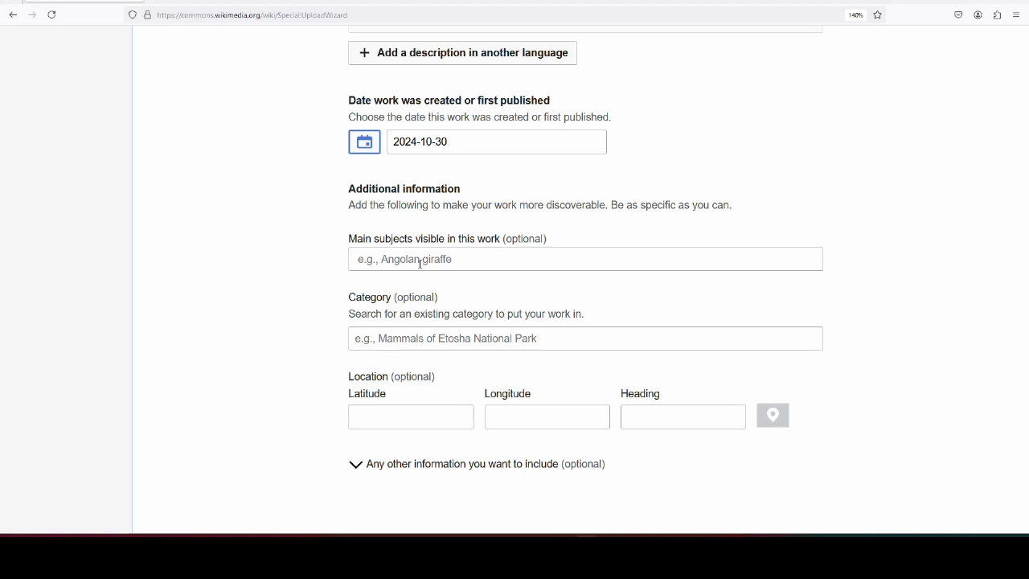
click(424, 260)
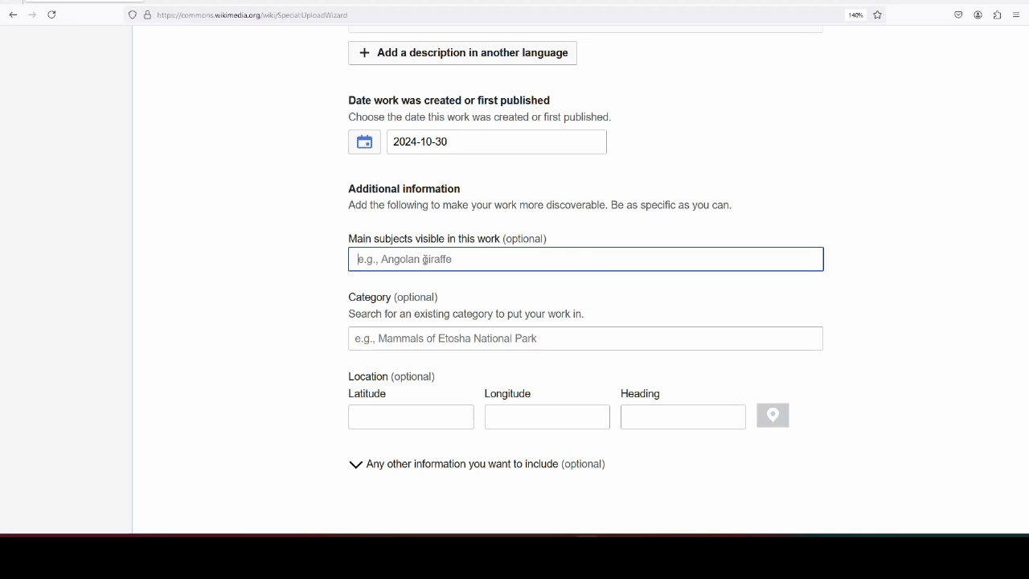
- Search and add the subjects Pattern of the Dinan, Tullaroan Pattern and Our Lady's Well (via 'Ladywell')
text(Pa)
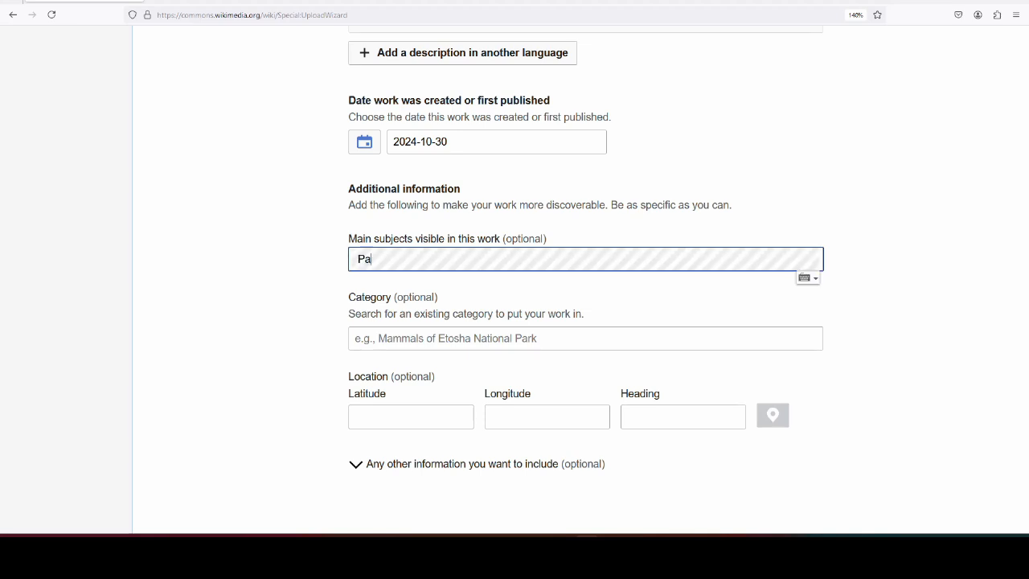
text(ttern of the Din)
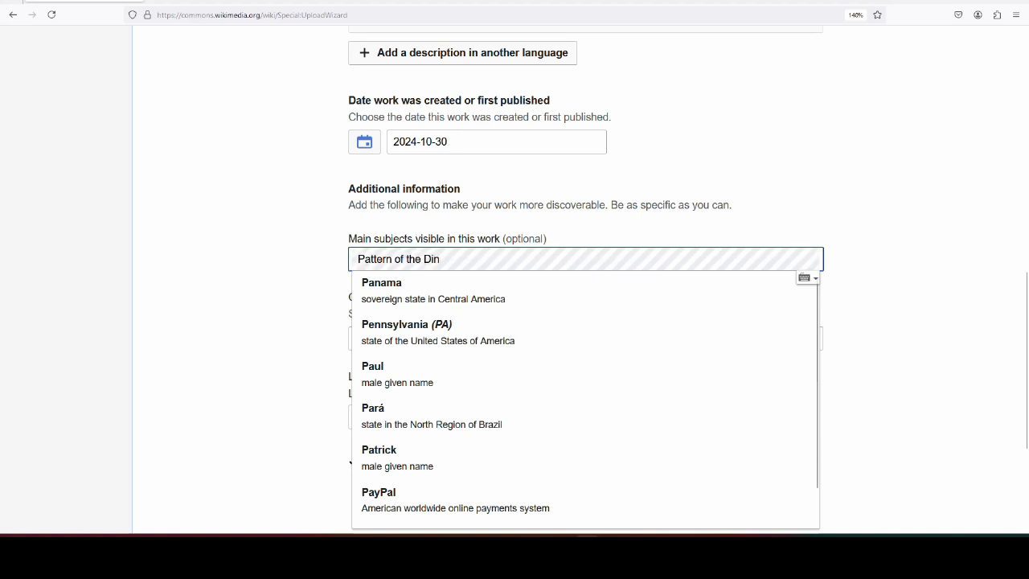
click(464, 285)
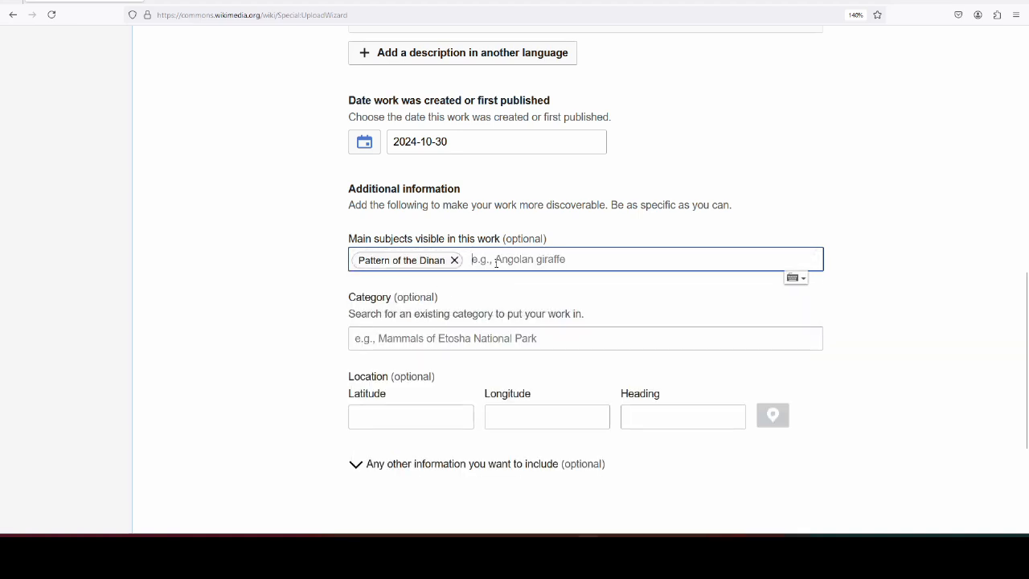
text(Tullaroan P)
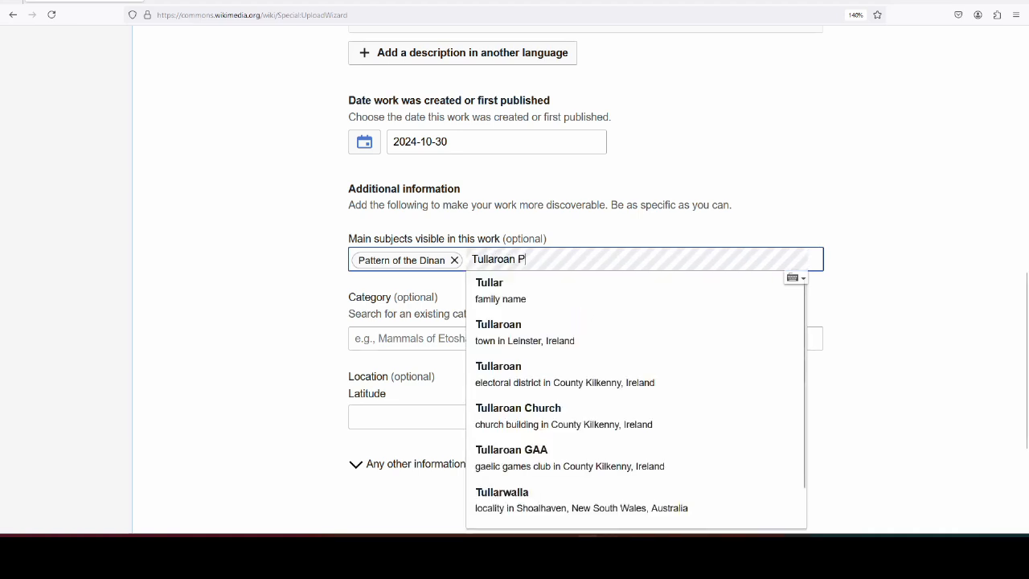
text(attern)
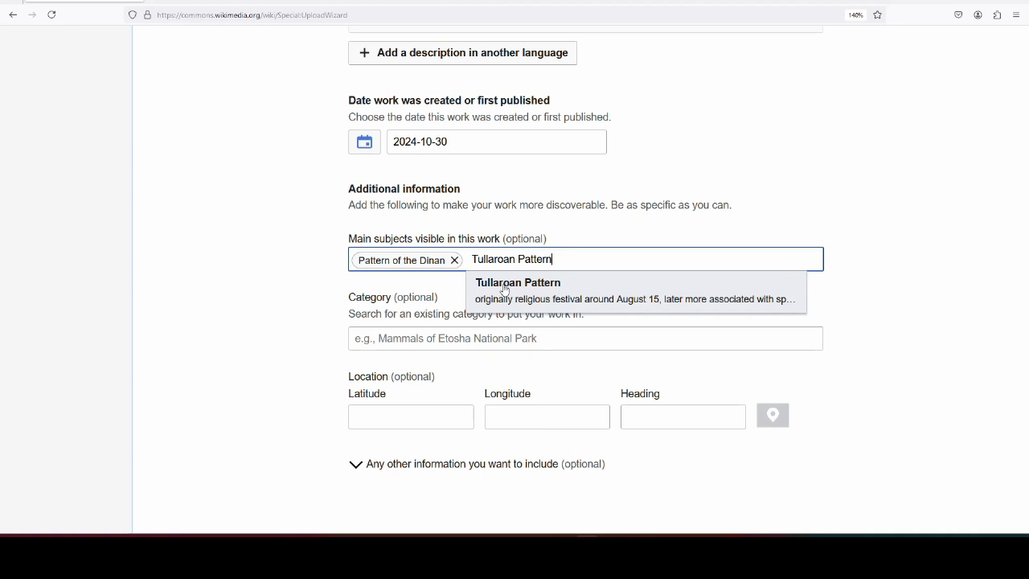
drag(474, 259, 617, 267)
text(P)
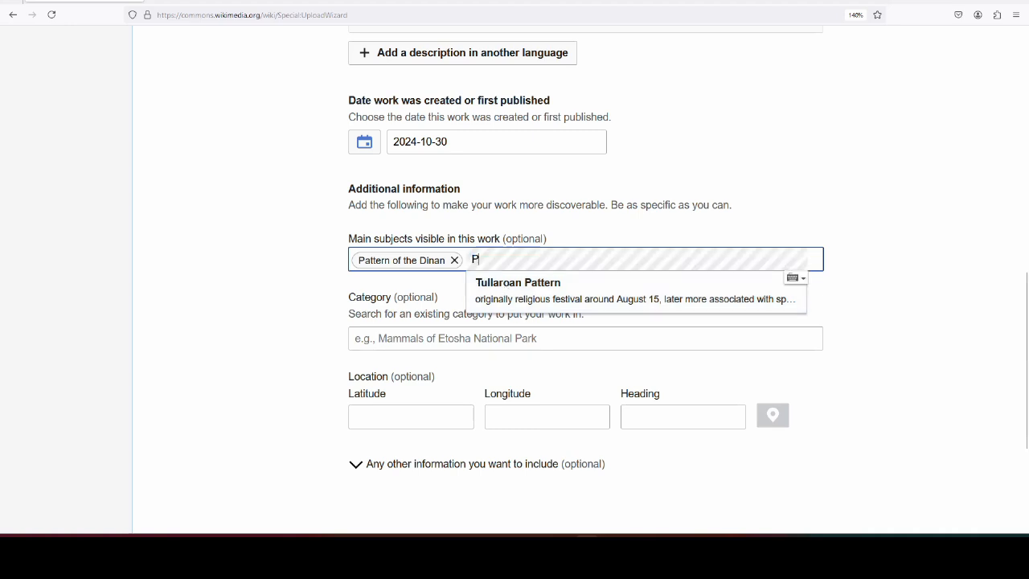
text(attern of Tukl)
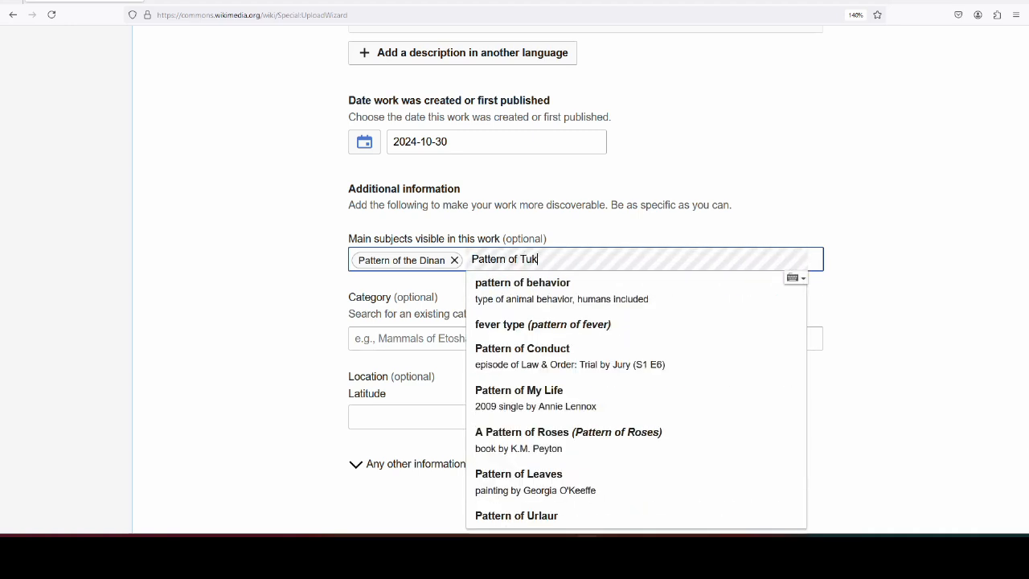
key(BackSpace)
key(BackSpace)
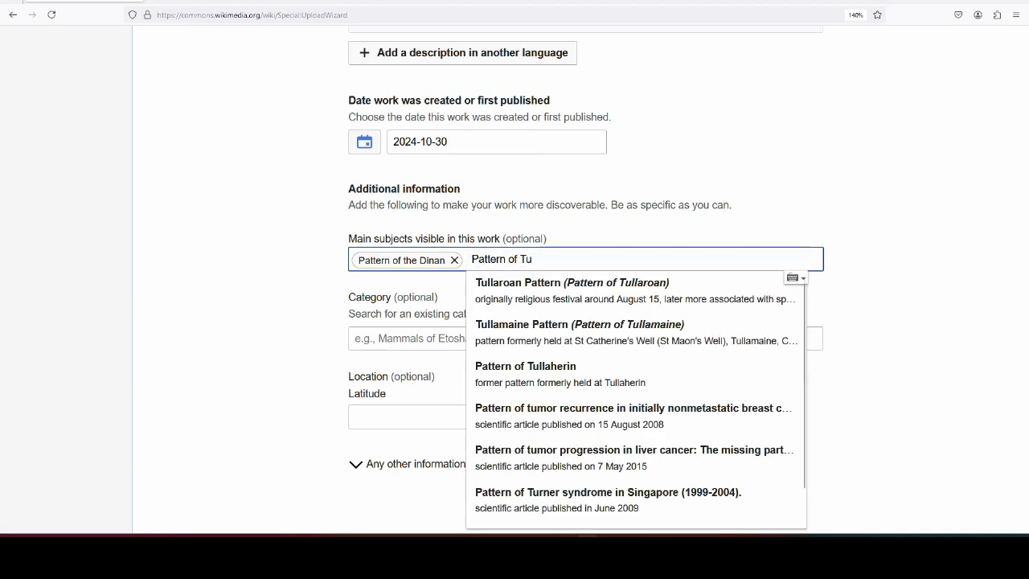
click(653, 287)
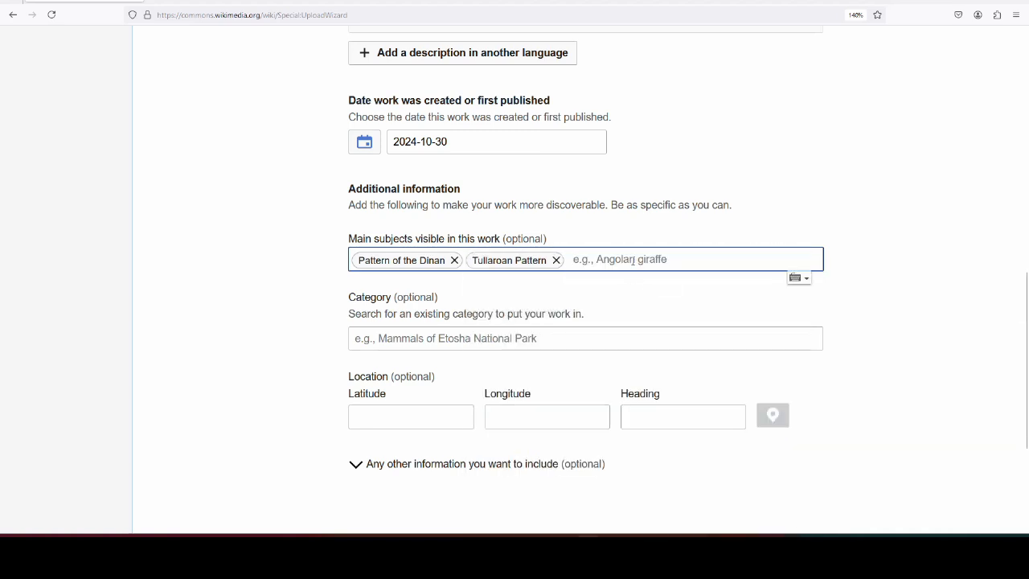
text(Ladywell)
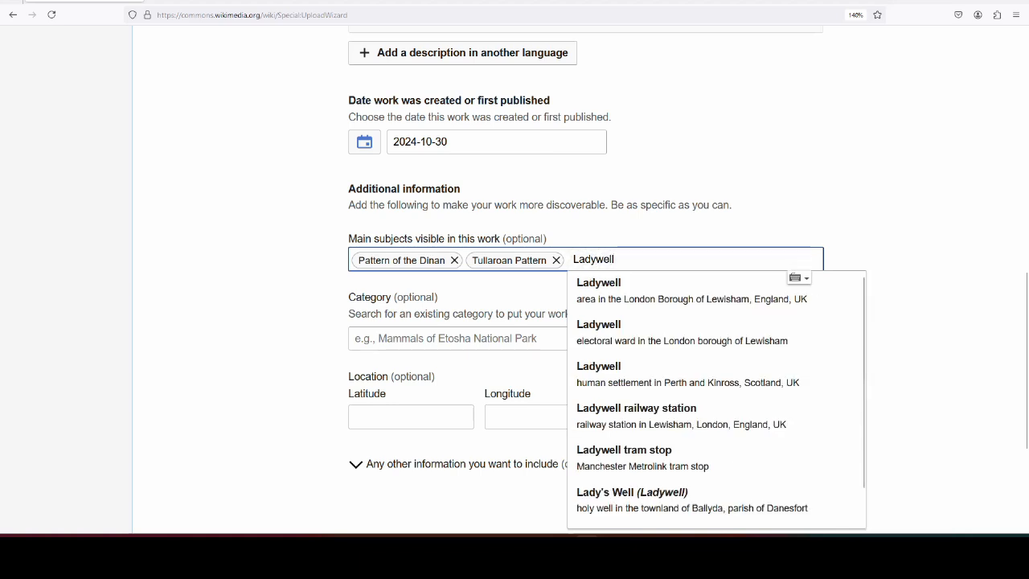
scroll(891, 234, down, 2)
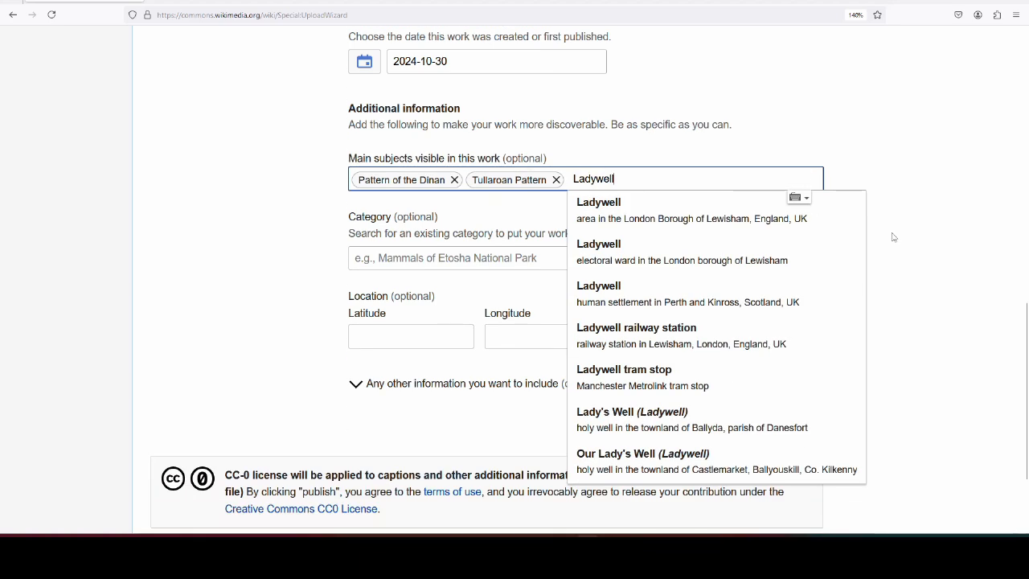
click(652, 465)
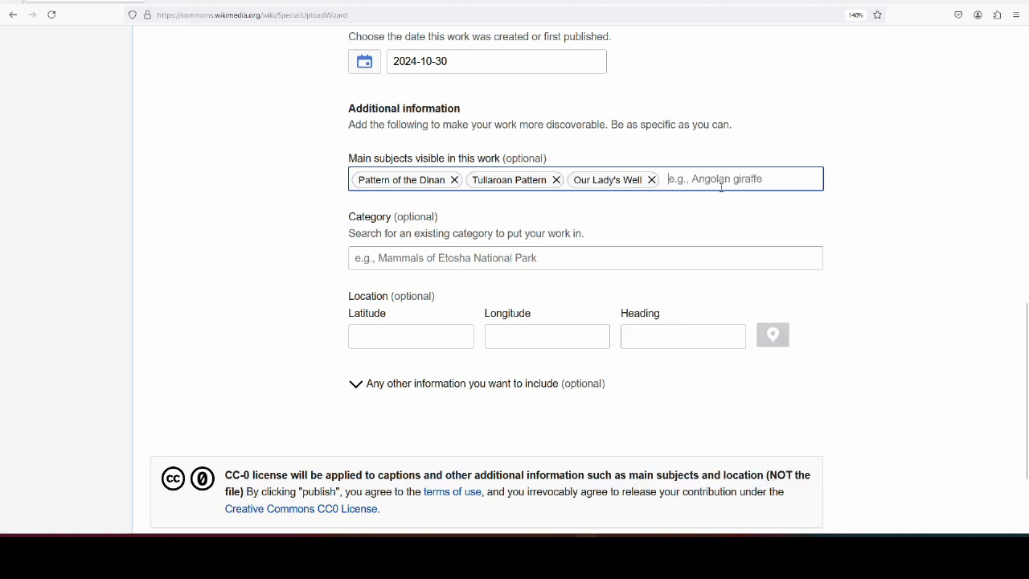
text(Pattern of)
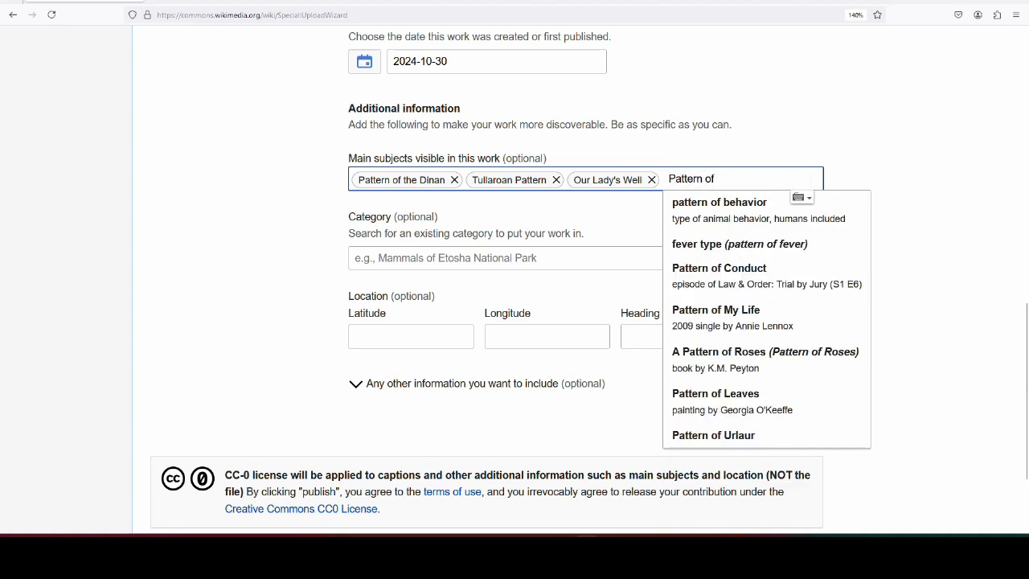
text( Maud)
- Try a 'Maudlin pattern' subject search, then clear it when nothing matches
key(ctrl+a)
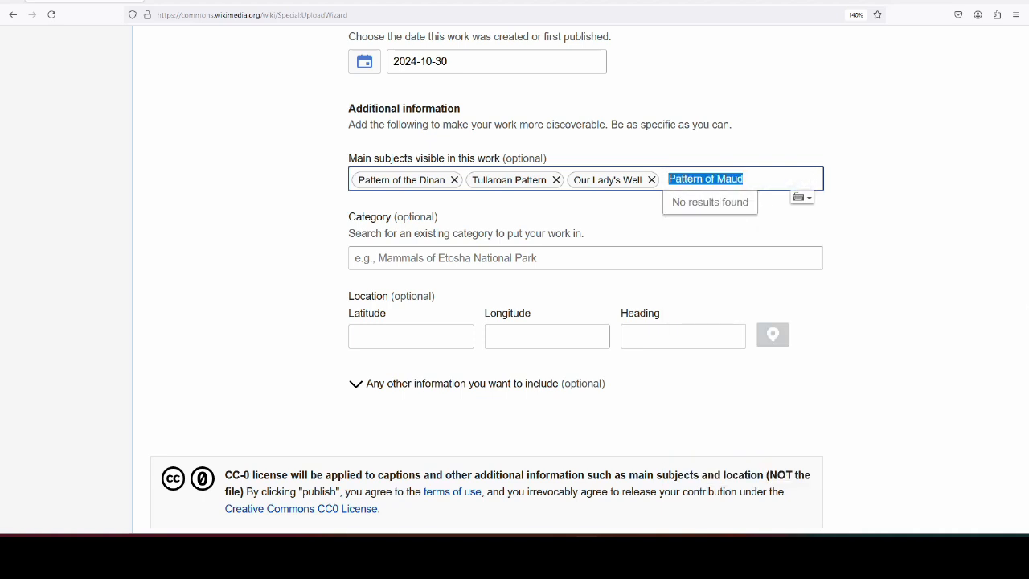
text(Maudl)
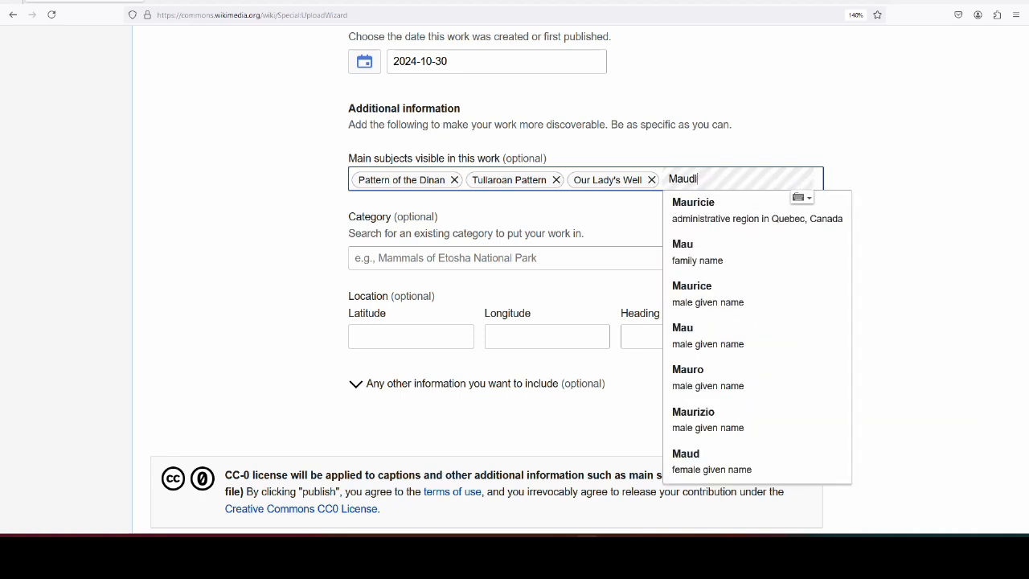
text(in pattern)
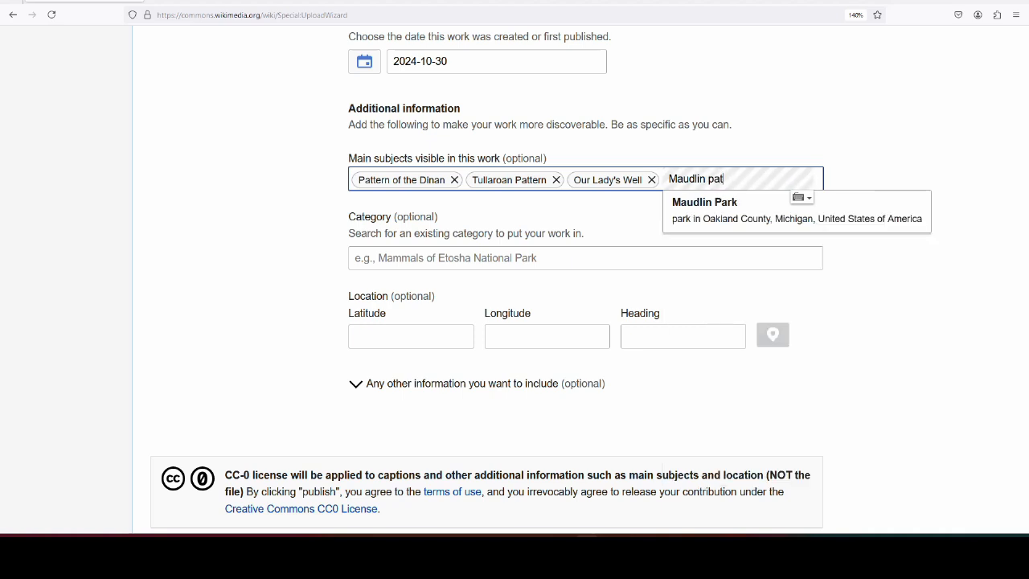
key(BackSpace)
key(BackSpace)
key(BackSpace)
key(BackSpace)
key(BackSpace)
key(BackSpace)
key(BackSpace)
key(BackSpace)
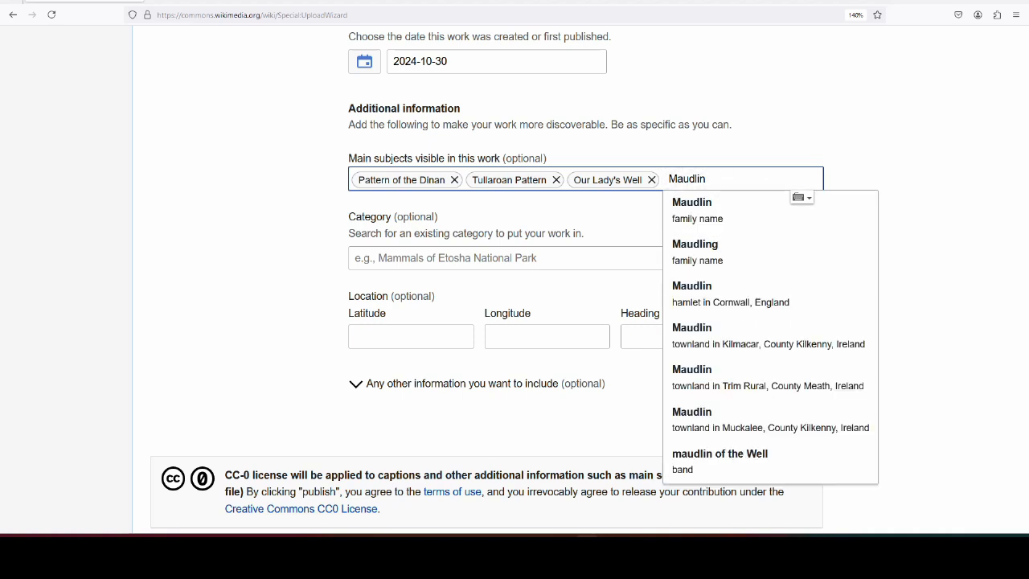
key(BackSpace)
key(BackSpace)
key(BackSpace)
key(BackSpace)
key(BackSpace)
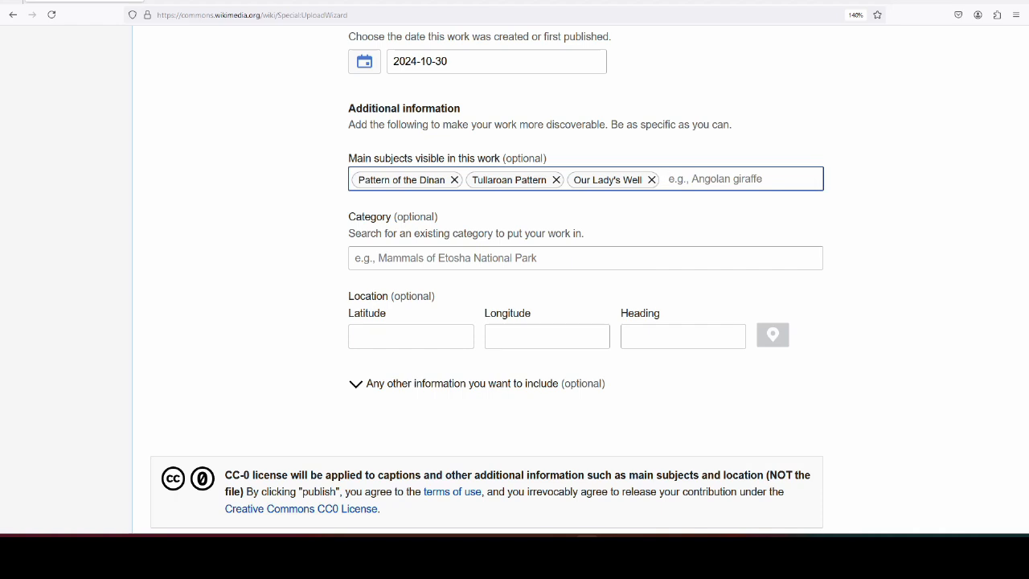
- Add Halloween and apple bobbing as main subjects from the suggestions
text(Halloween)
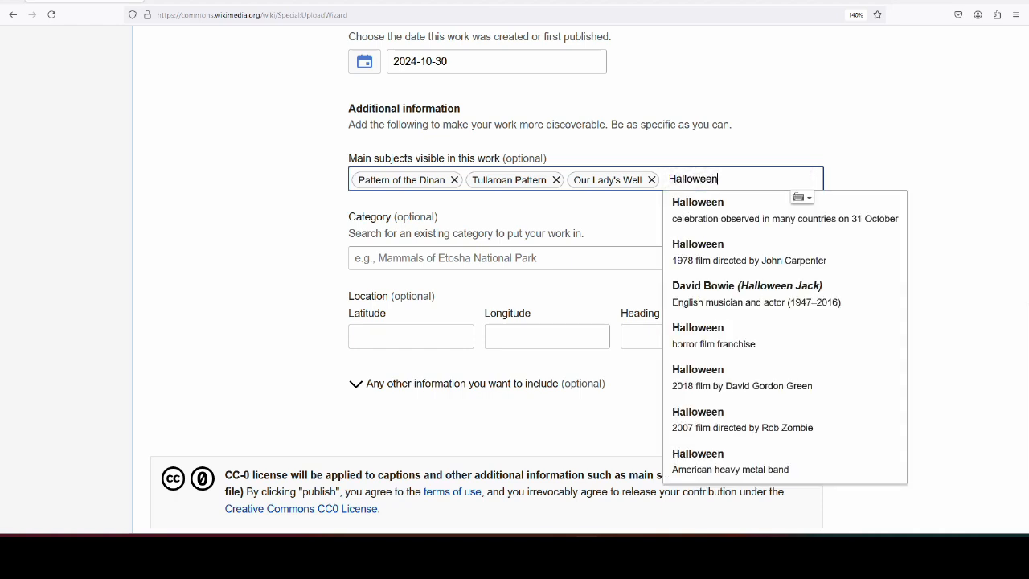
click(712, 208)
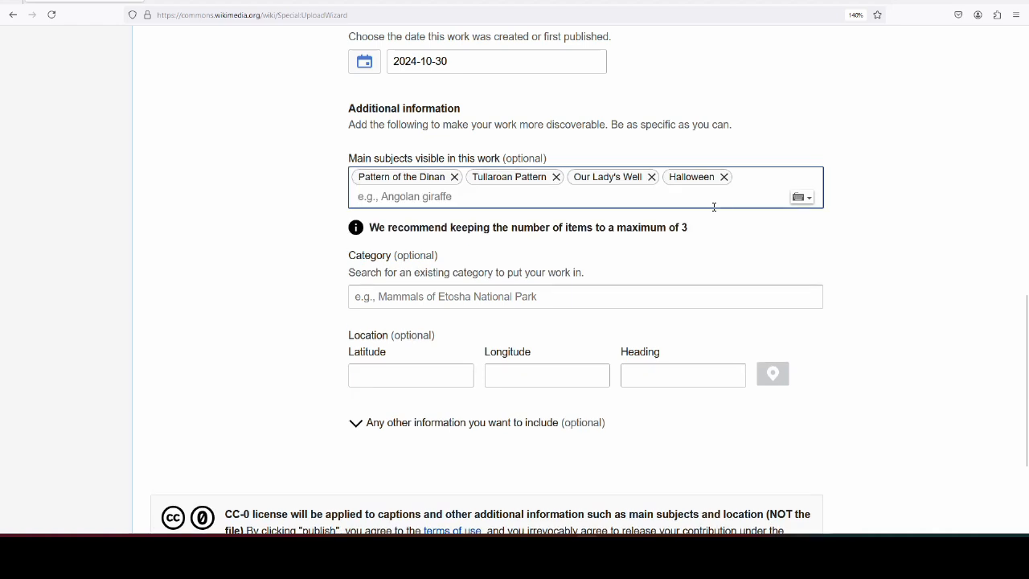
scroll(713, 207, down, 3)
scroll(751, 211, up, 8)
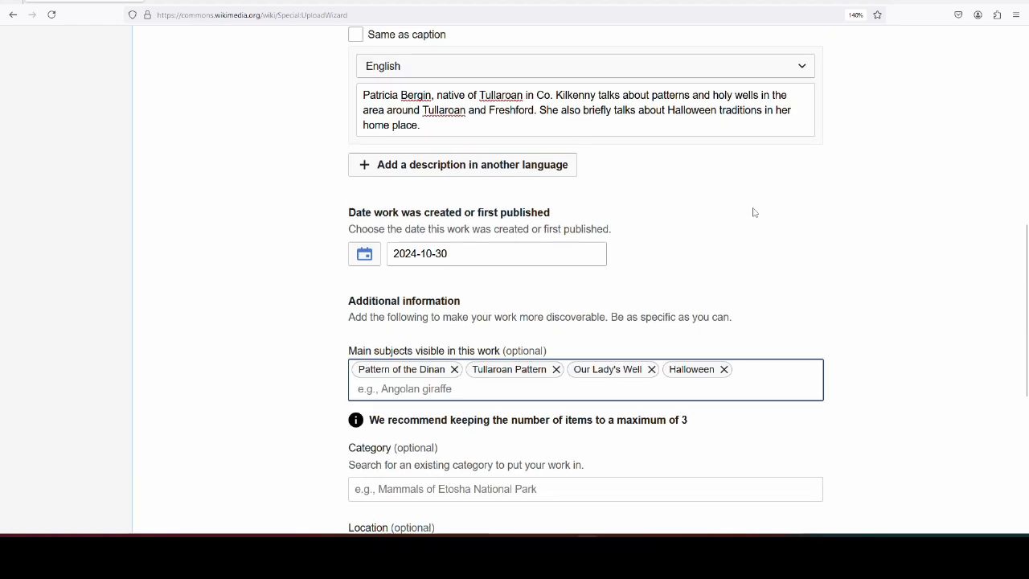
scroll(760, 235, down, 6)
click(756, 194)
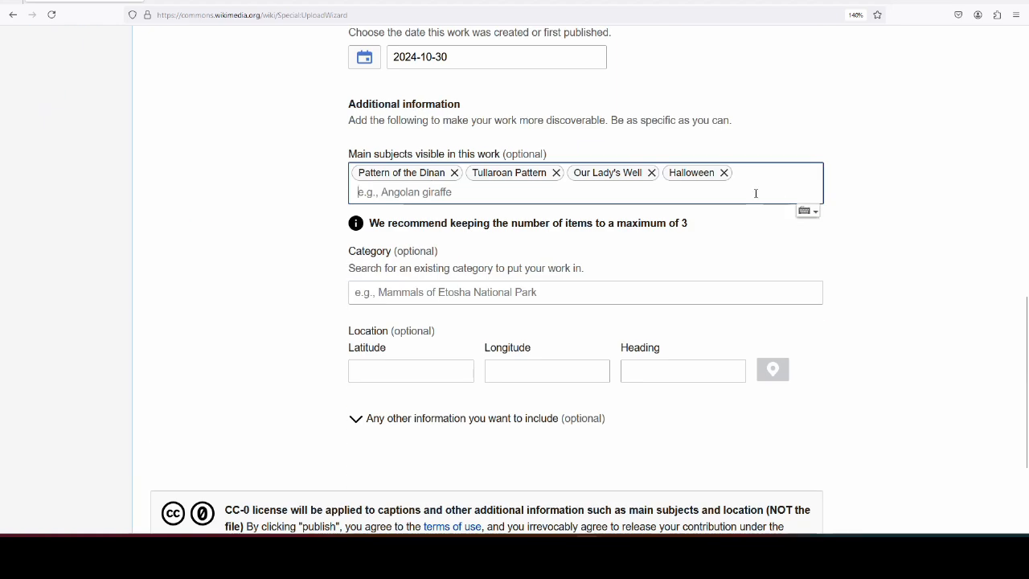
text(apple bobbing)
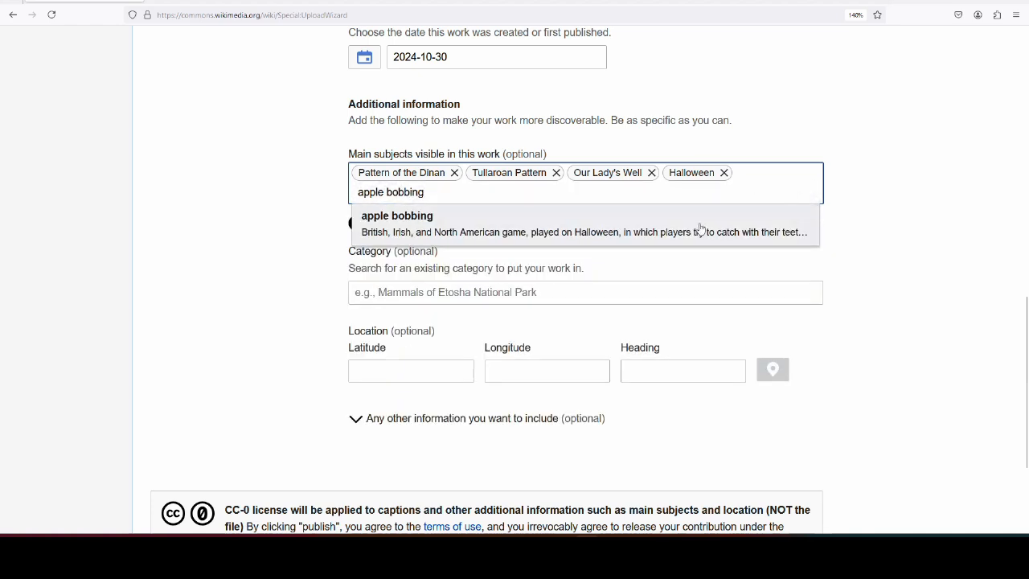
click(701, 230)
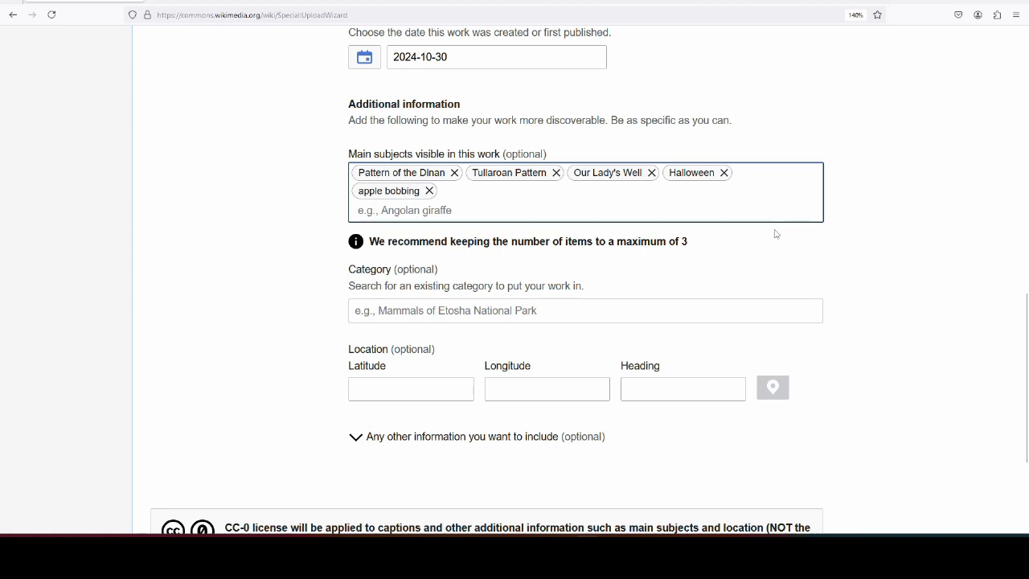
- Add the category 'Oral history about holy wells in County Kilkenny' to the upload
click(392, 311)
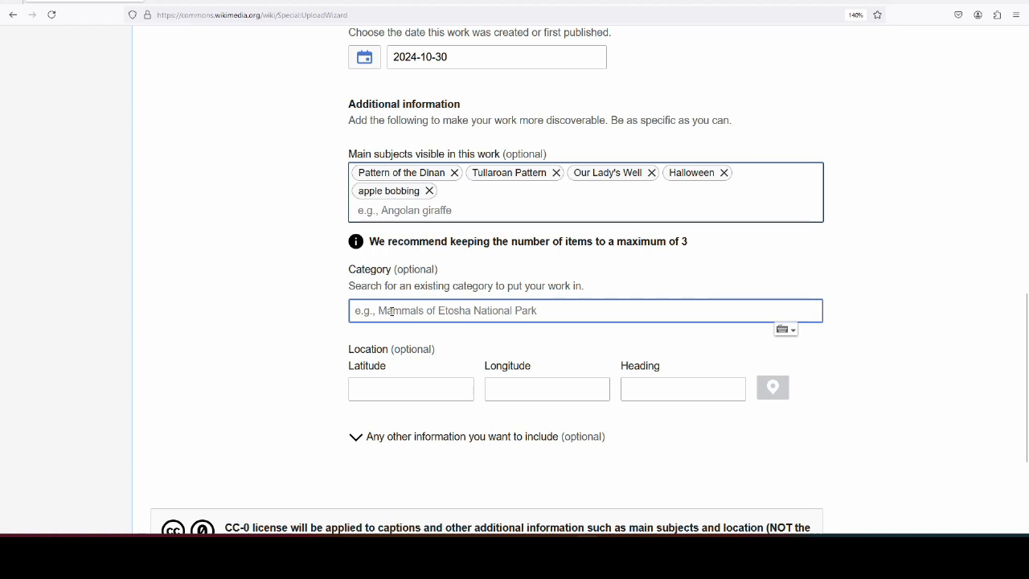
text(Oral history)
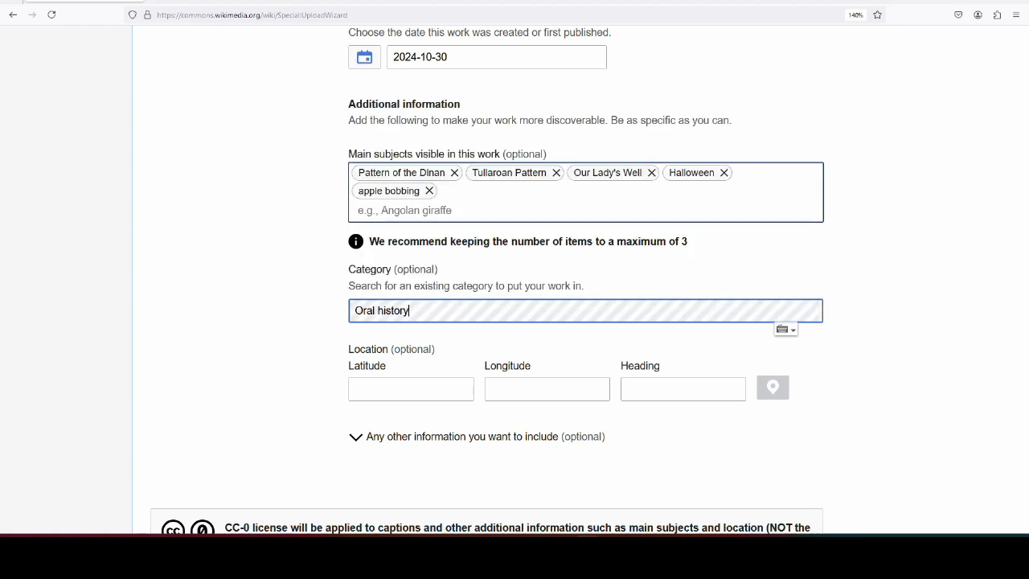
text( abou)
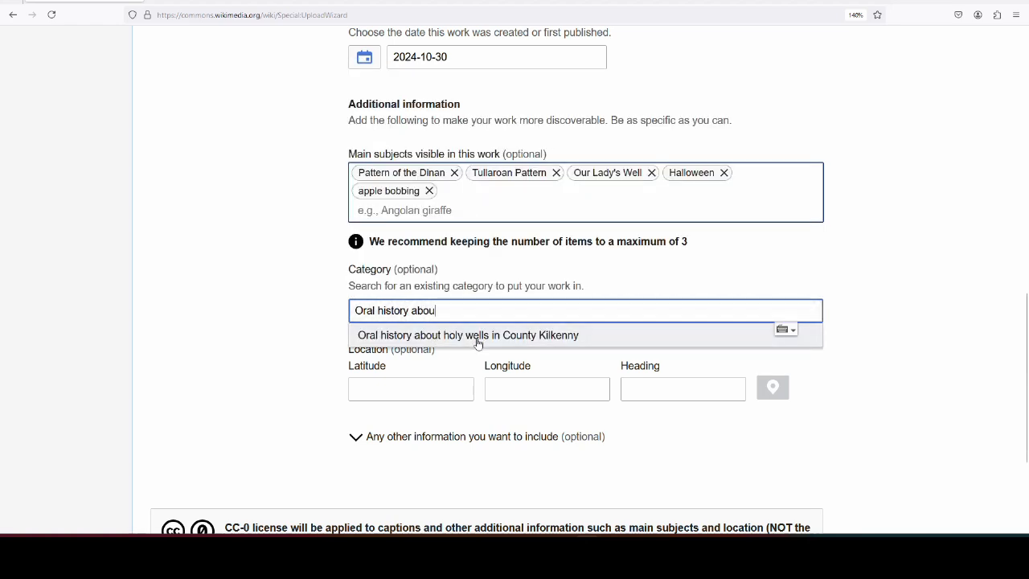
click(478, 336)
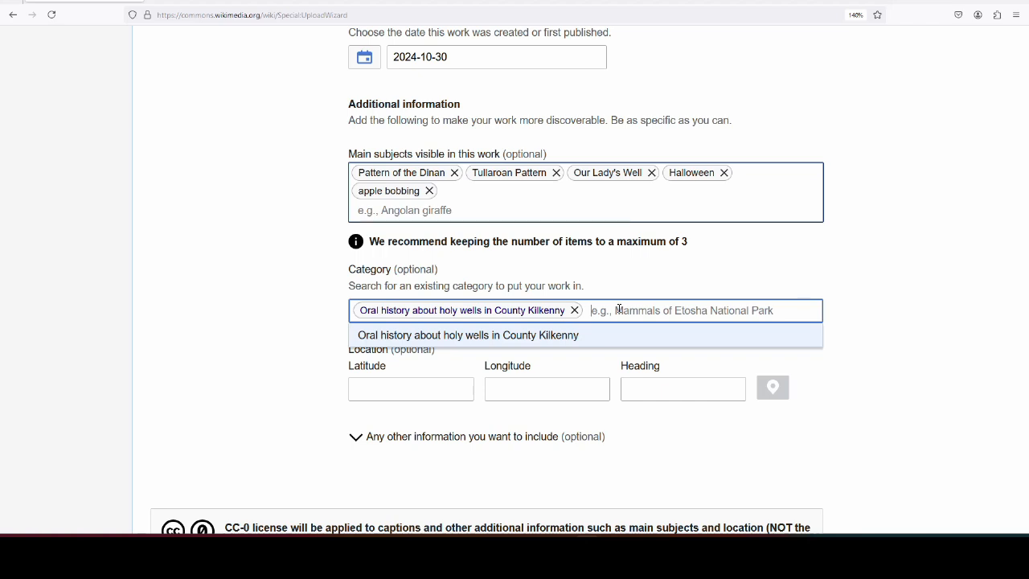
click(219, 313)
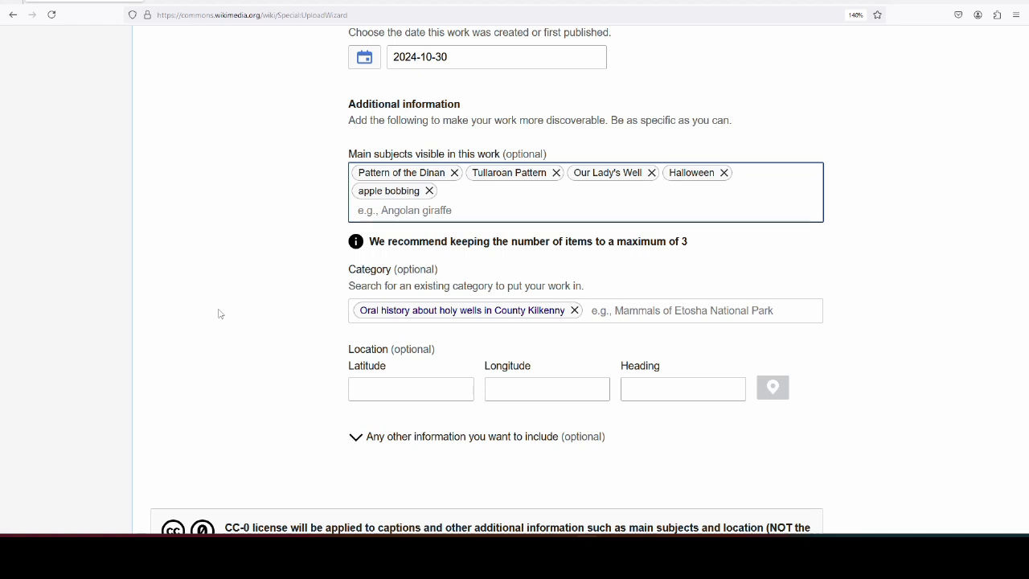
- Publish the upload and open the new file page for the 12 min 42 s Opus recording
scroll(241, 318, down, 2)
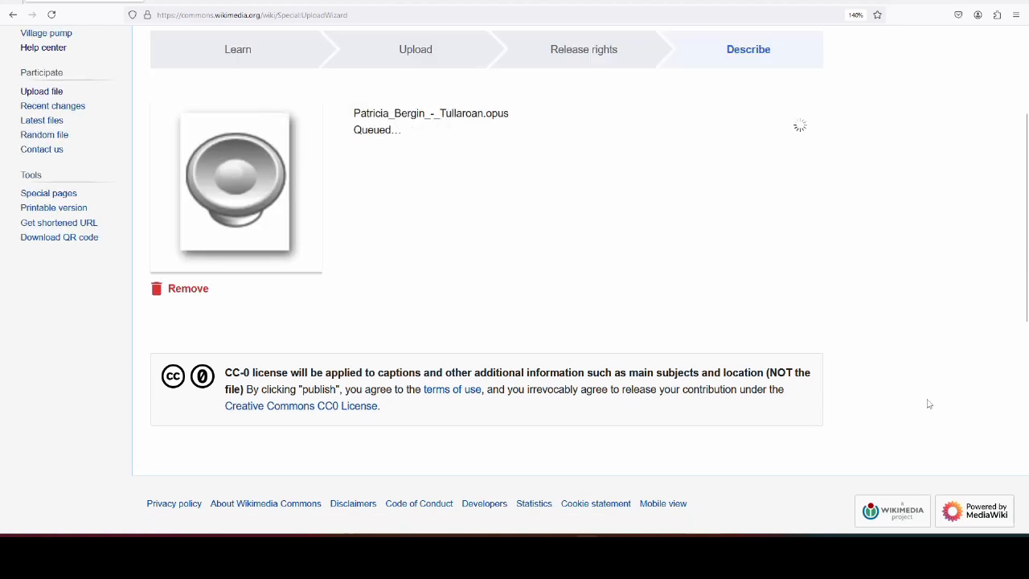
scroll(933, 414, up, 2)
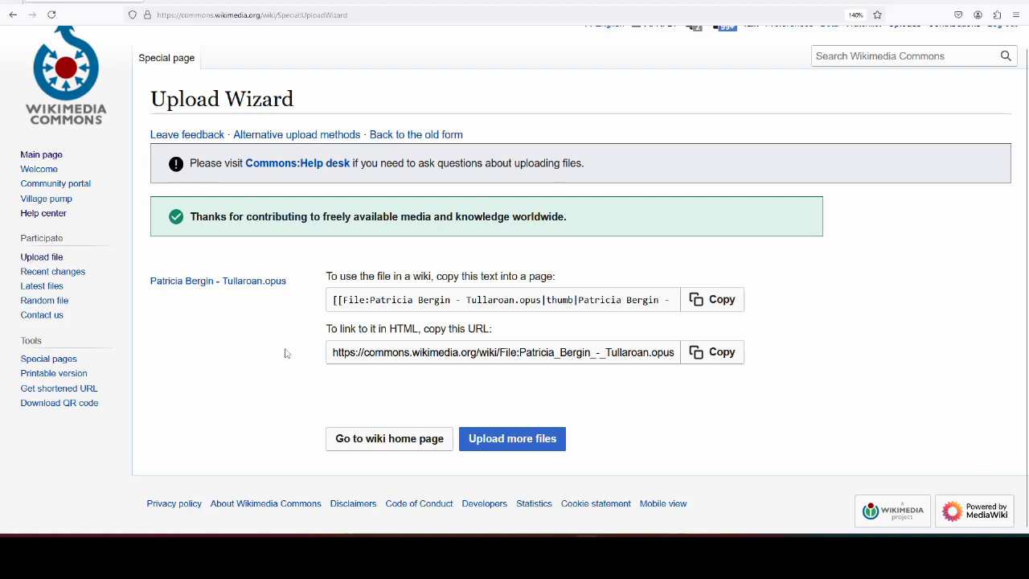
click(259, 283)
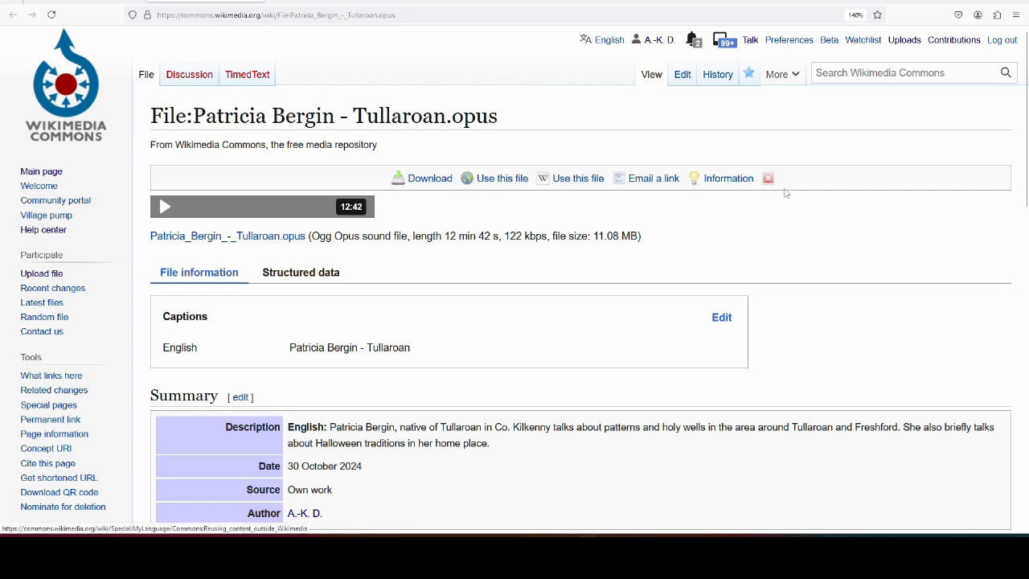
scroll(741, 155, down, 2)
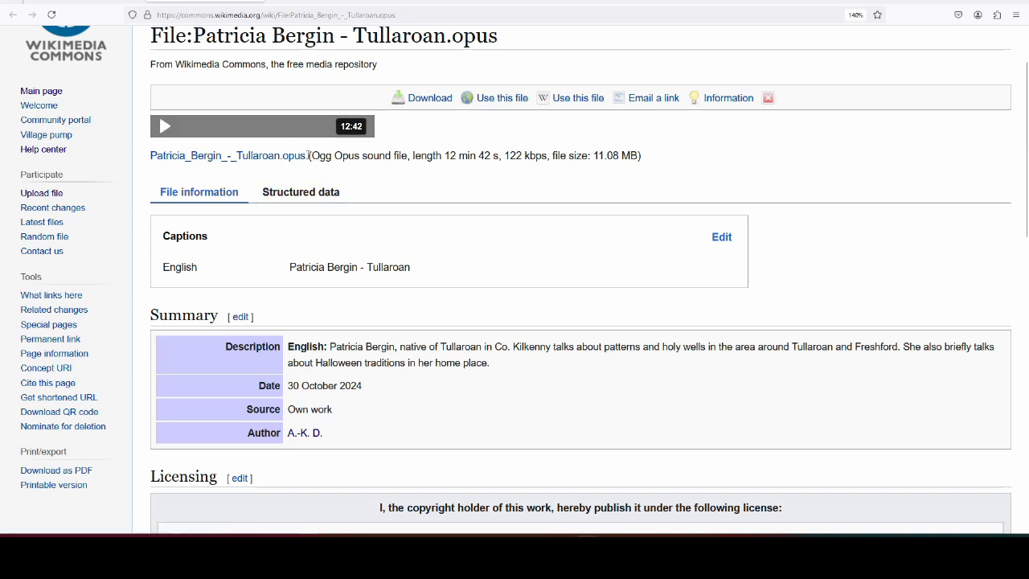
drag(313, 155, 409, 155)
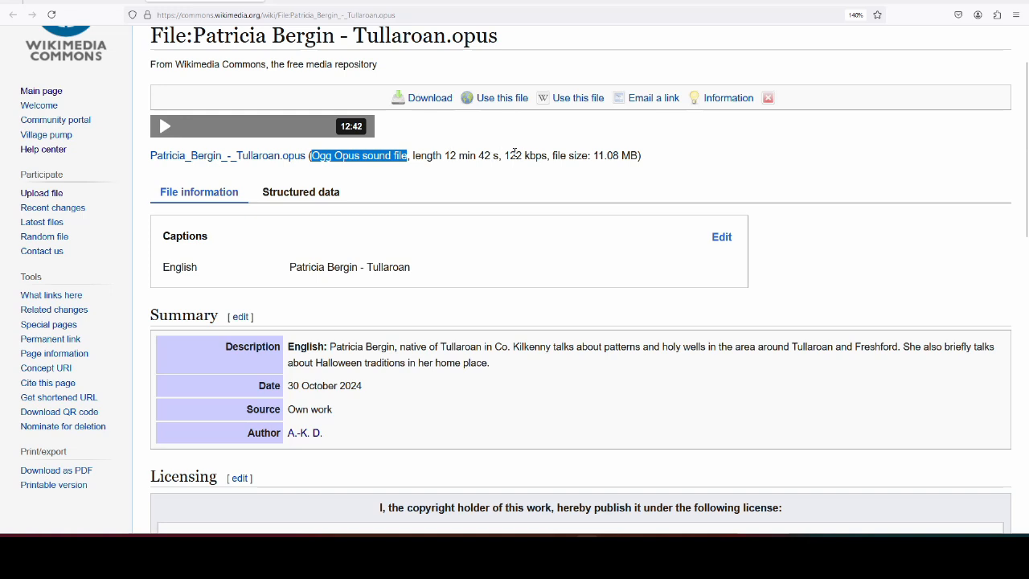
click(515, 154)
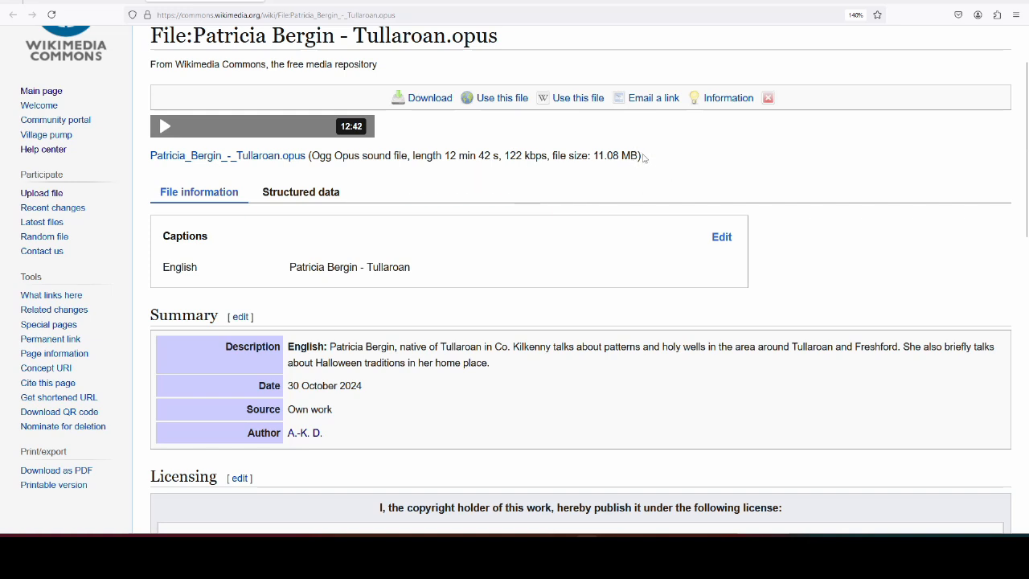
scroll(262, 121, down, 2)
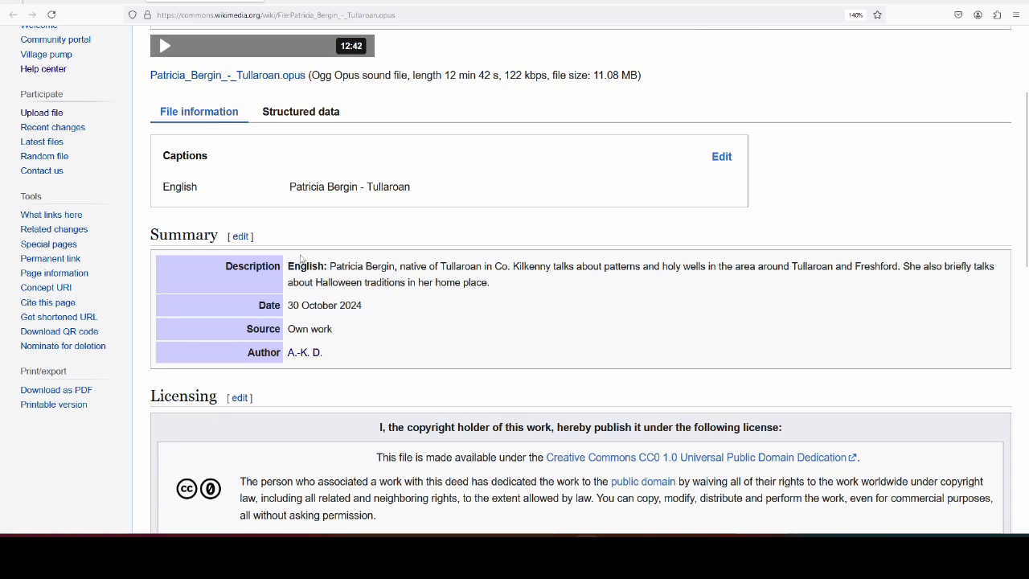
scroll(344, 185, down, 2)
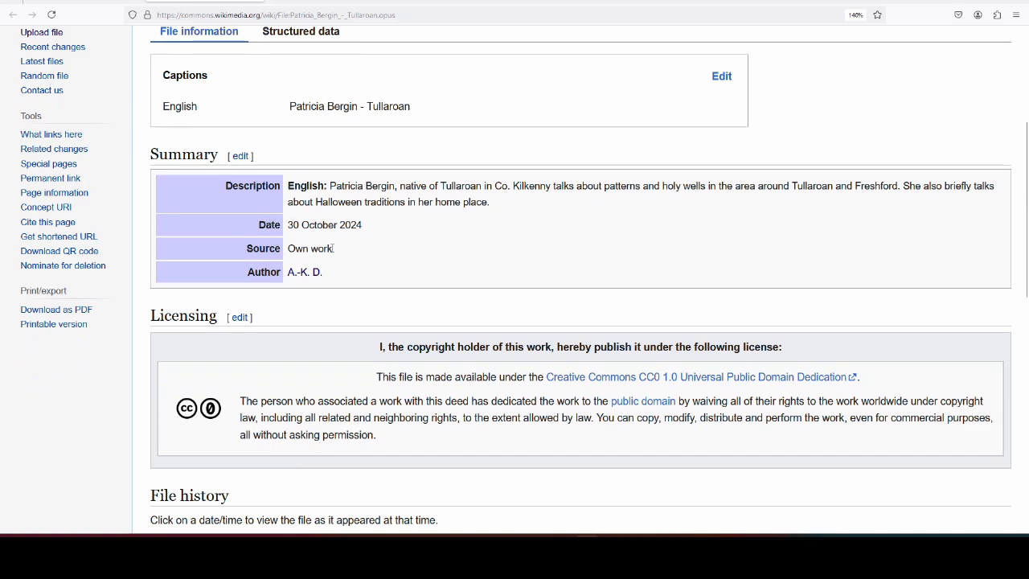
scroll(336, 251, up, 2)
scroll(344, 254, down, 4)
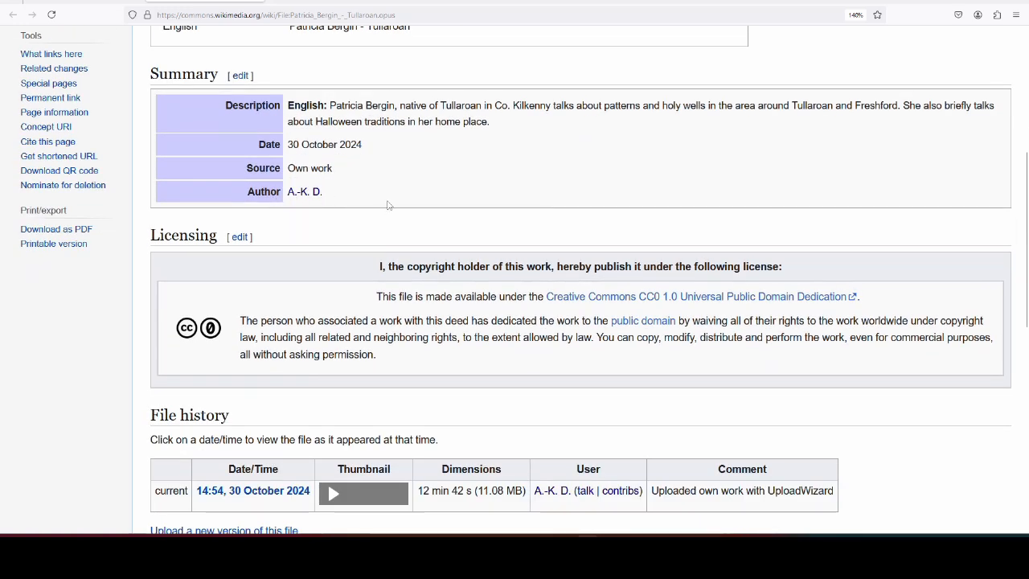
scroll(394, 173, down, 2)
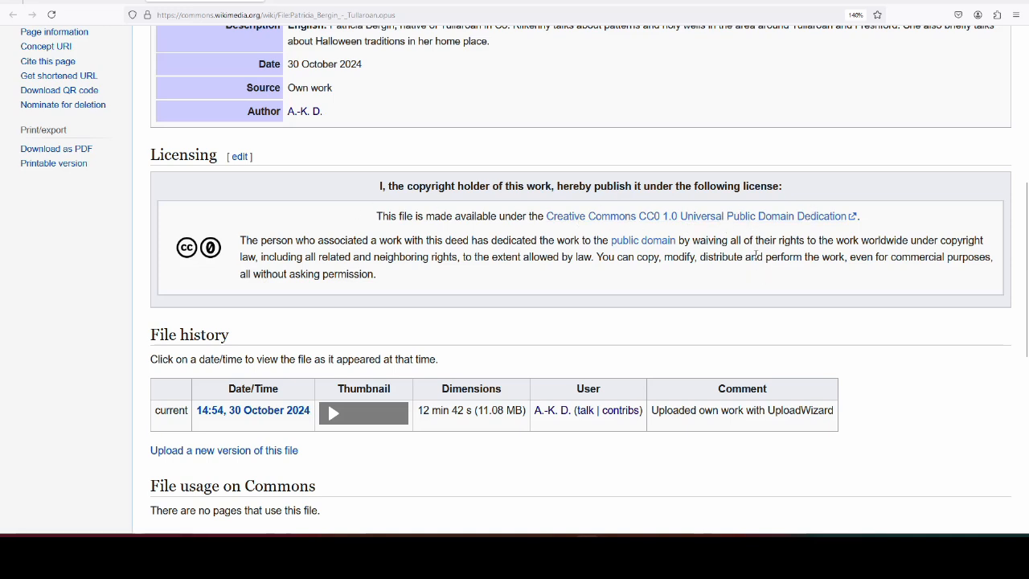
scroll(756, 256, down, 2)
scroll(367, 271, down, 4)
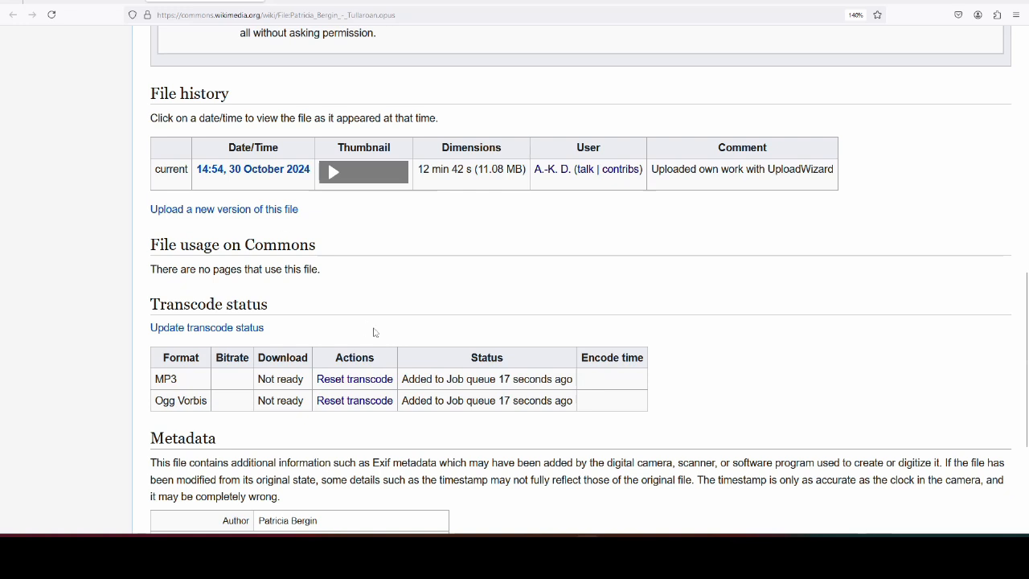
- Expand the extended metadata to show software libopus 1.4 and digitizing date 2024
scroll(386, 238, down, 2)
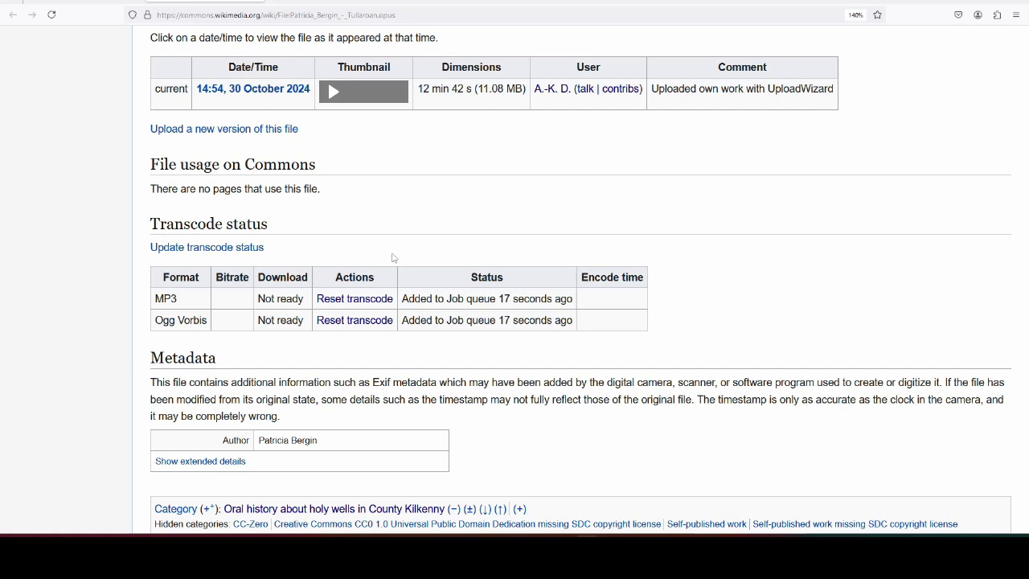
scroll(394, 258, down, 3)
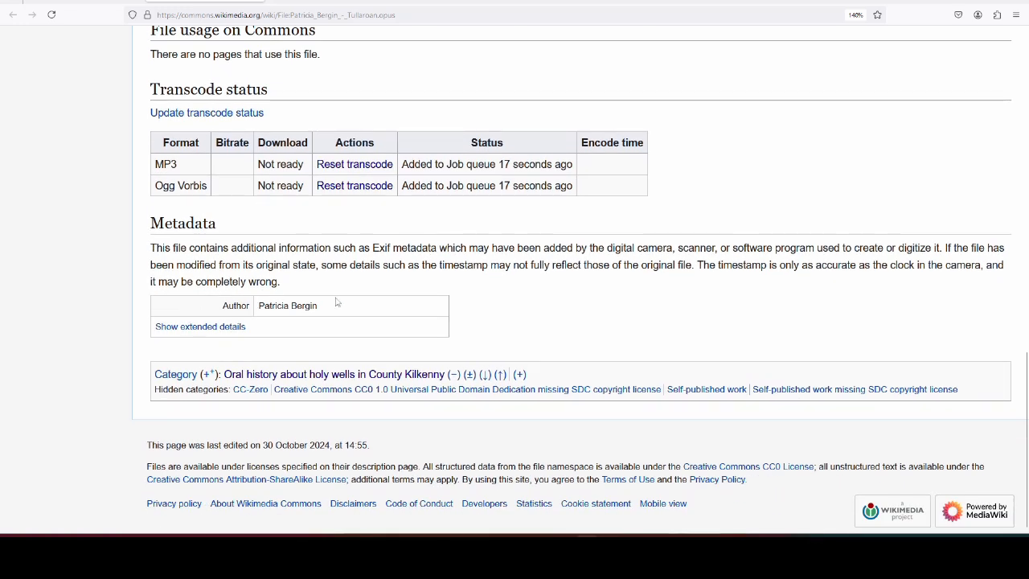
click(240, 327)
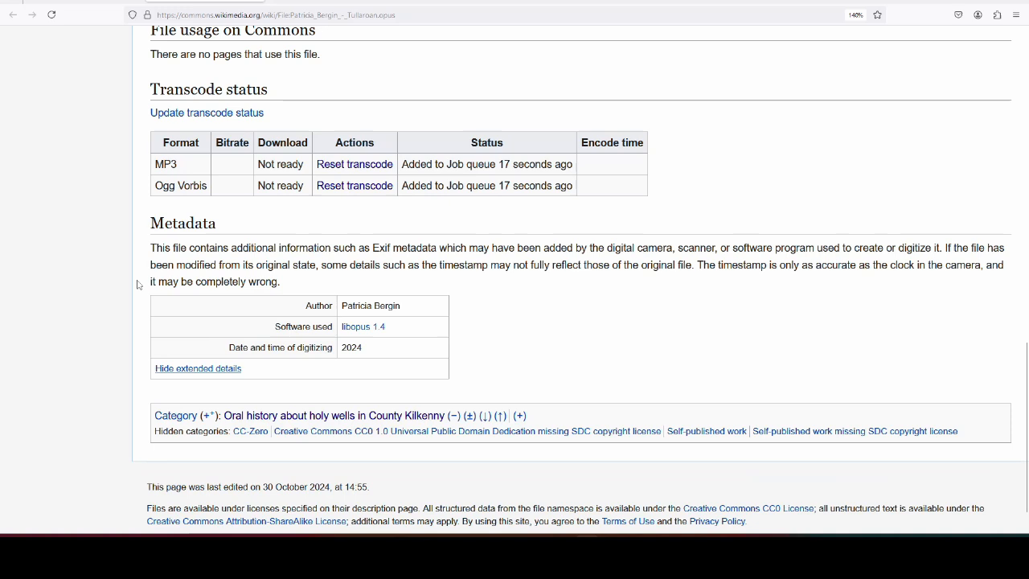
double_click(352, 350)
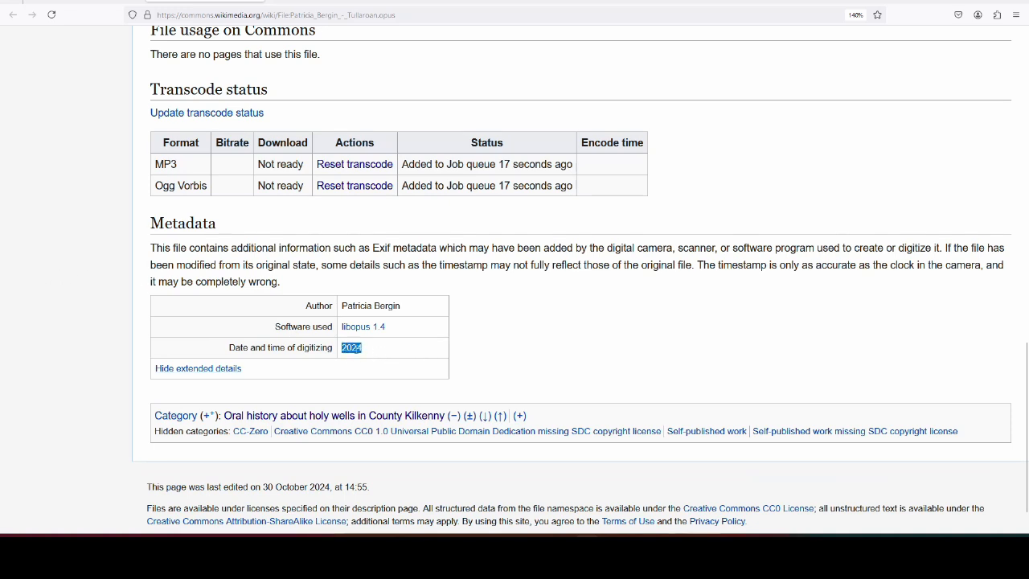
click(377, 308)
scroll(503, 376, up, 15)
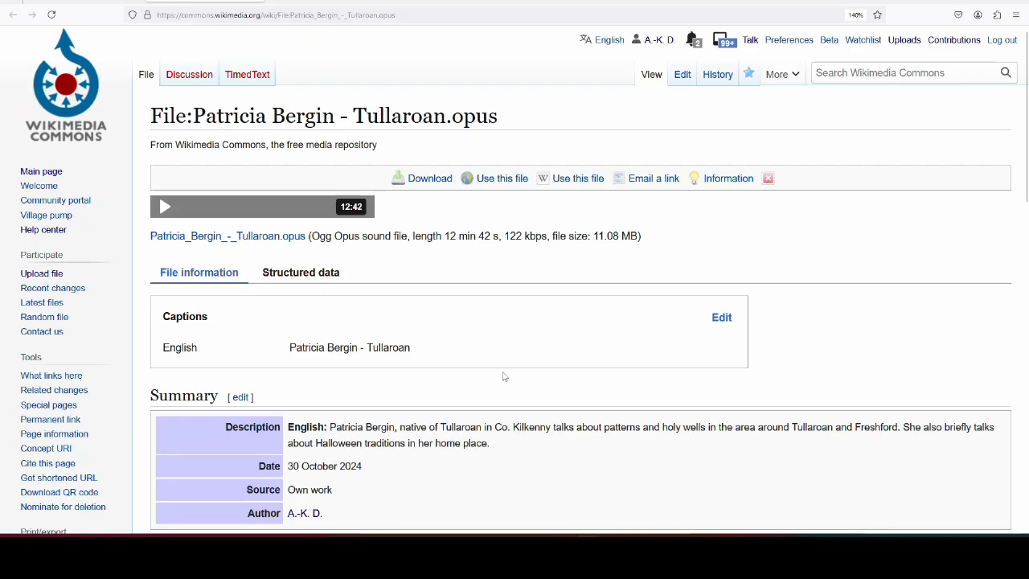
scroll(366, 298, down, 1)
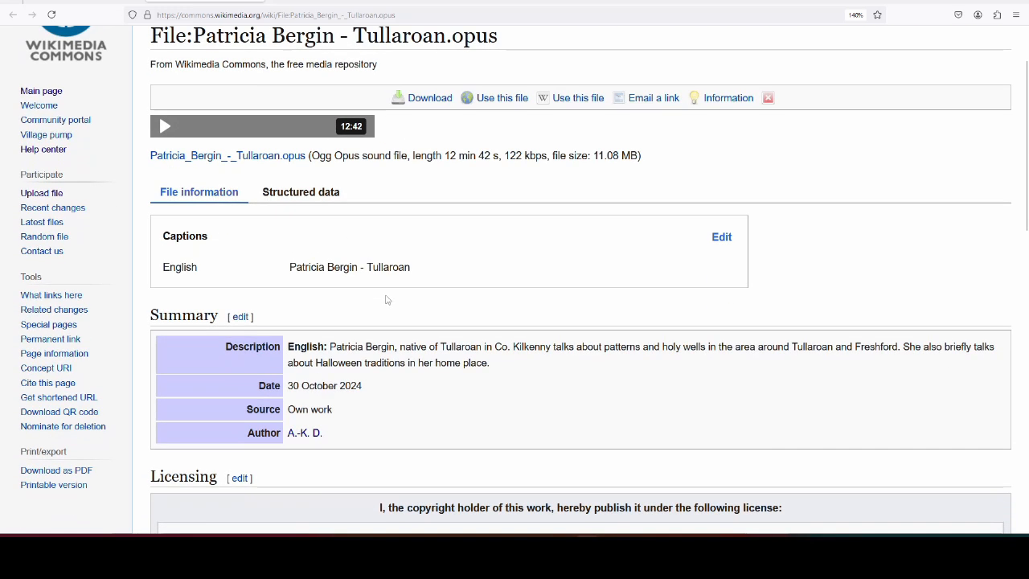
- Show the Structured data depicts list and open Our Lady's Well in a new tab
click(323, 197)
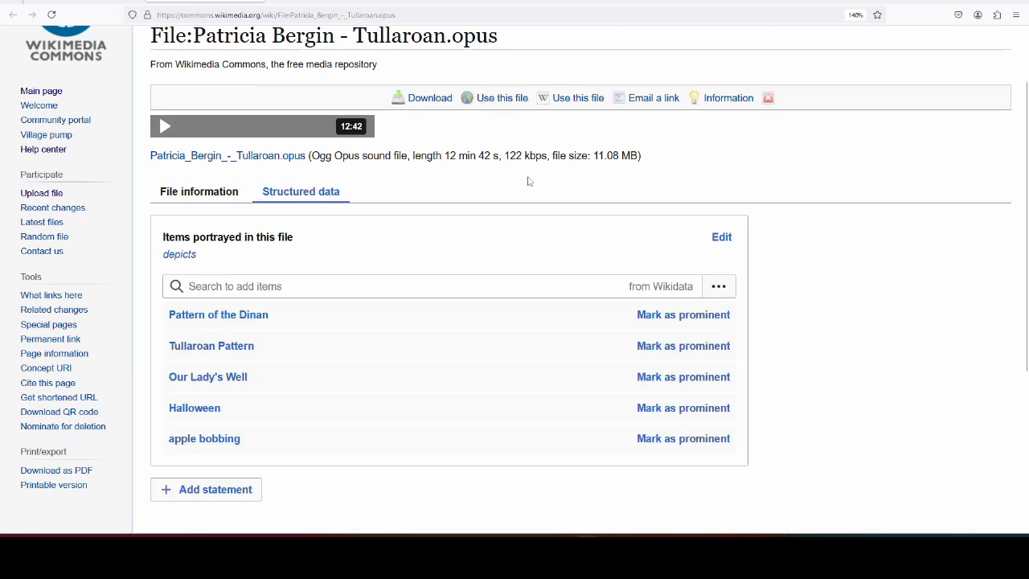
scroll(492, 186, down, 1)
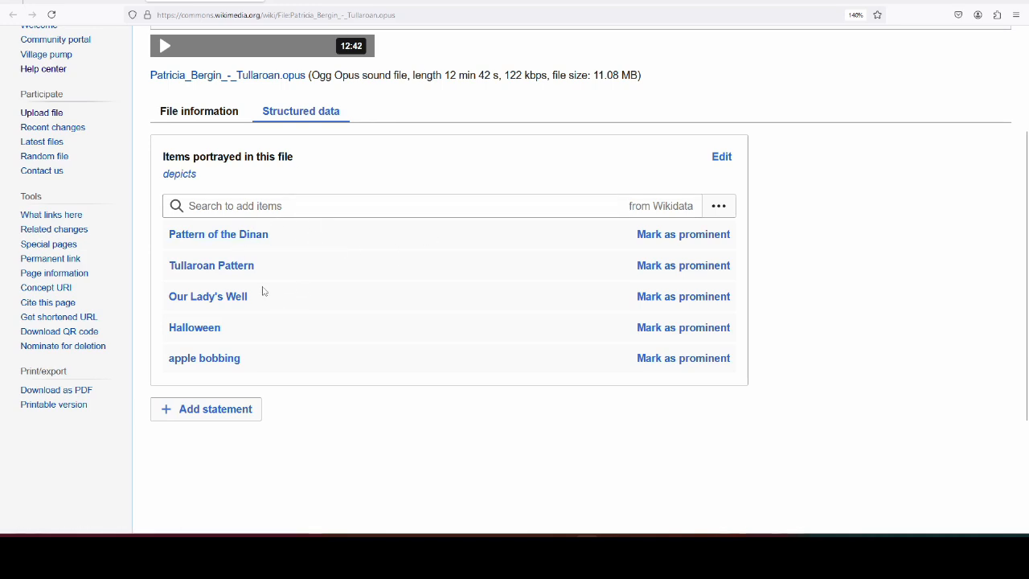
right_click(218, 298)
click(238, 308)
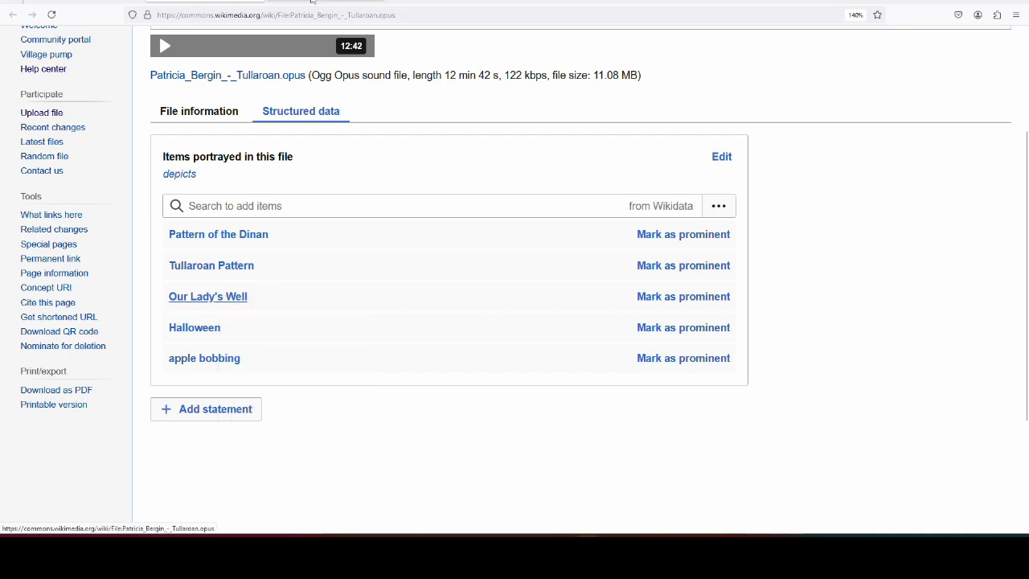
- Browse the Our Lady's Well Wikidata item's described-by-source entries, then return to the Commons file page
click(313, 2)
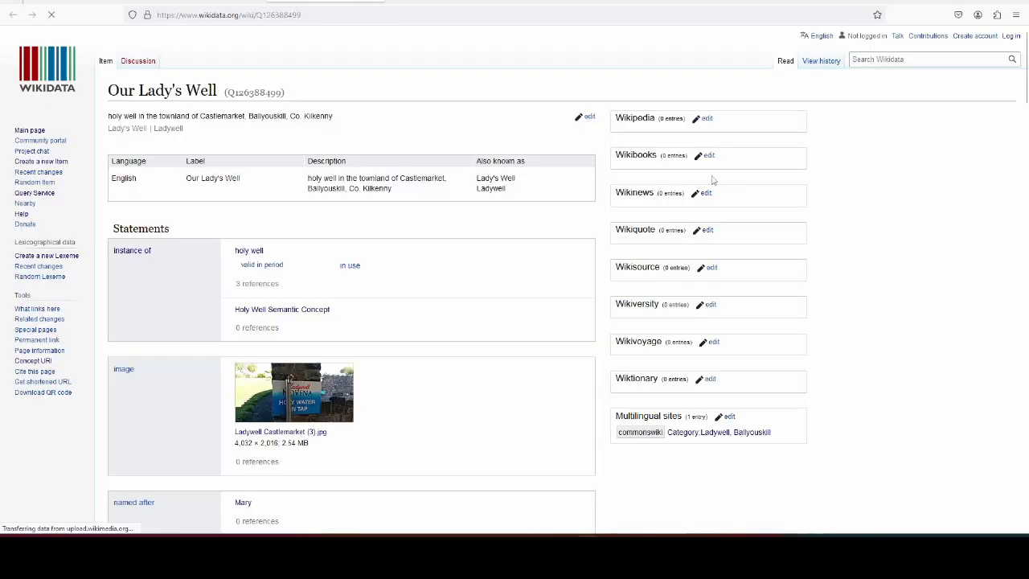
scroll(572, 259, down, 4)
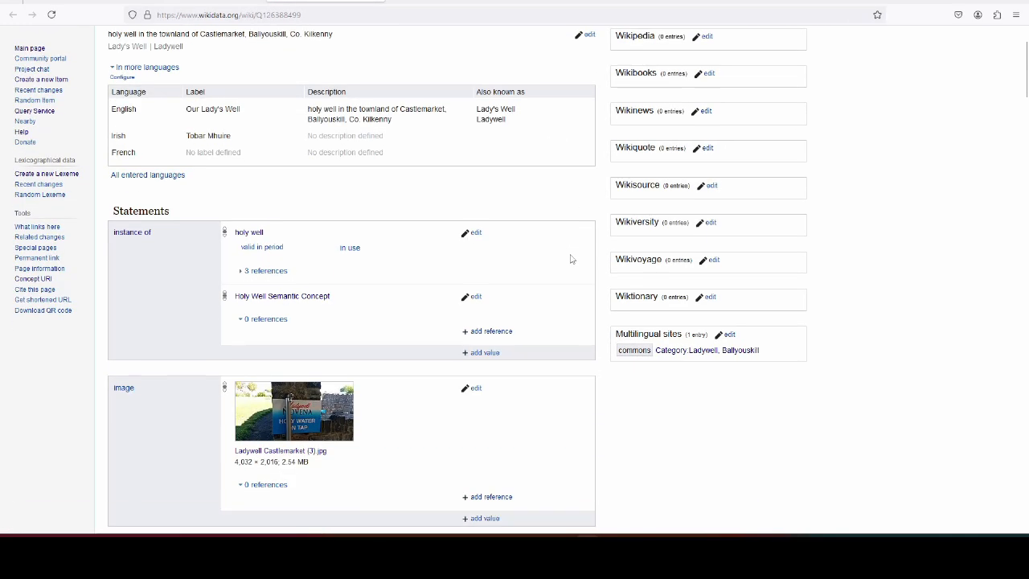
scroll(572, 259, down, 7)
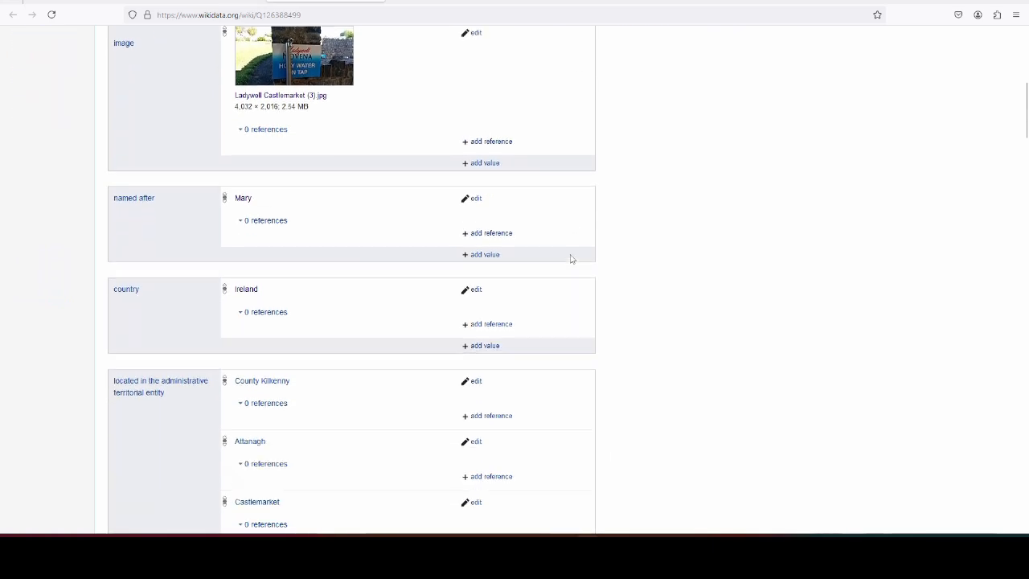
scroll(571, 259, down, 7)
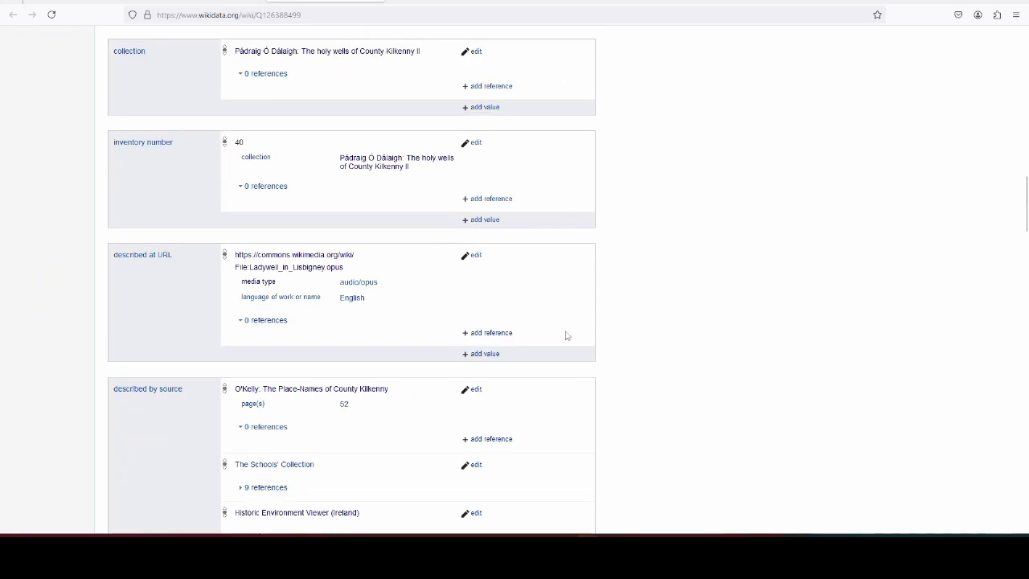
scroll(574, 338, down, 4)
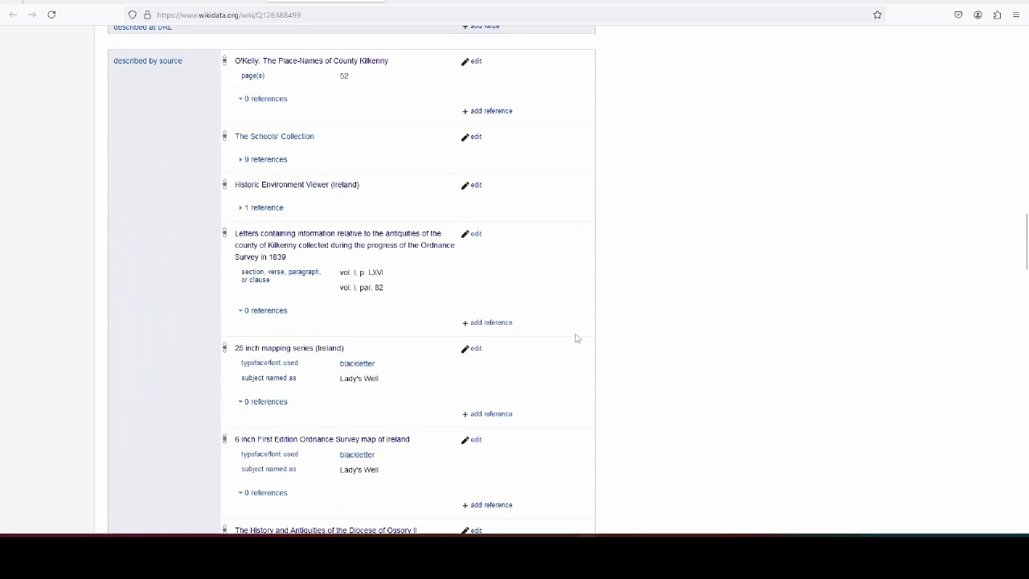
scroll(576, 338, down, 3)
scroll(575, 339, down, 12)
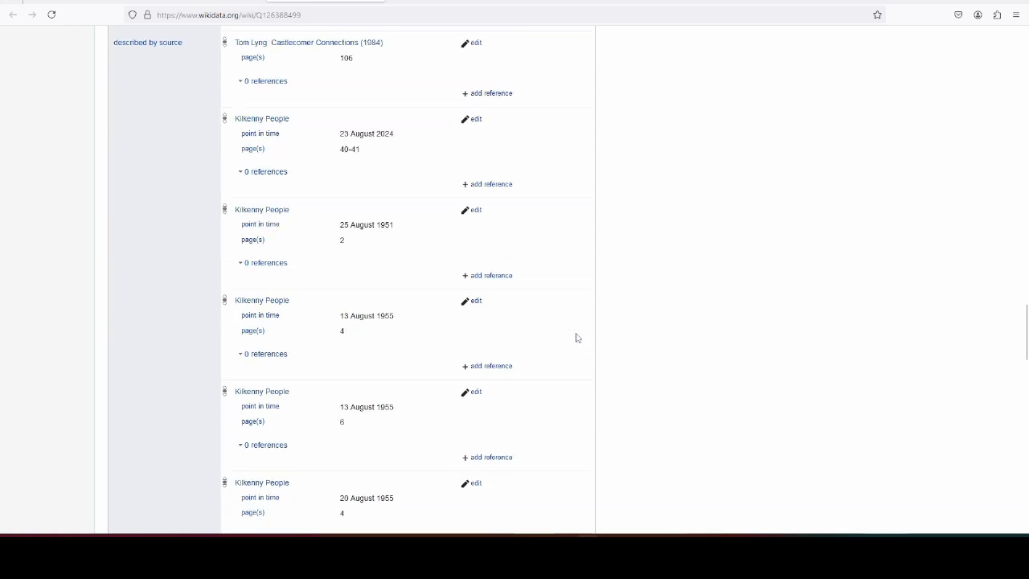
scroll(578, 335, down, 5)
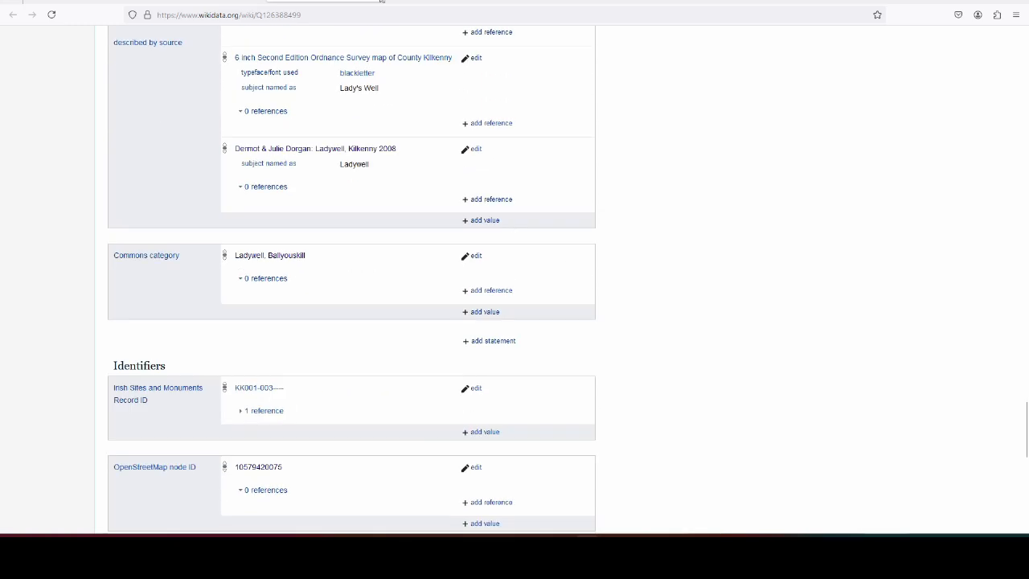
click(381, 0)
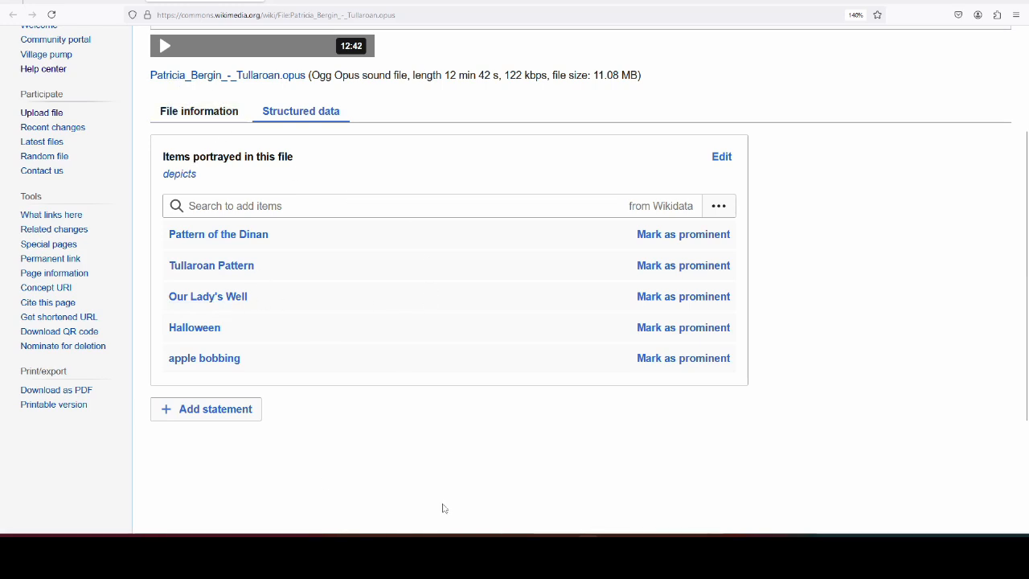
- Switch to File information, showing the caption, date 30 October 2024 and source Own work
scroll(483, 410, up, 2)
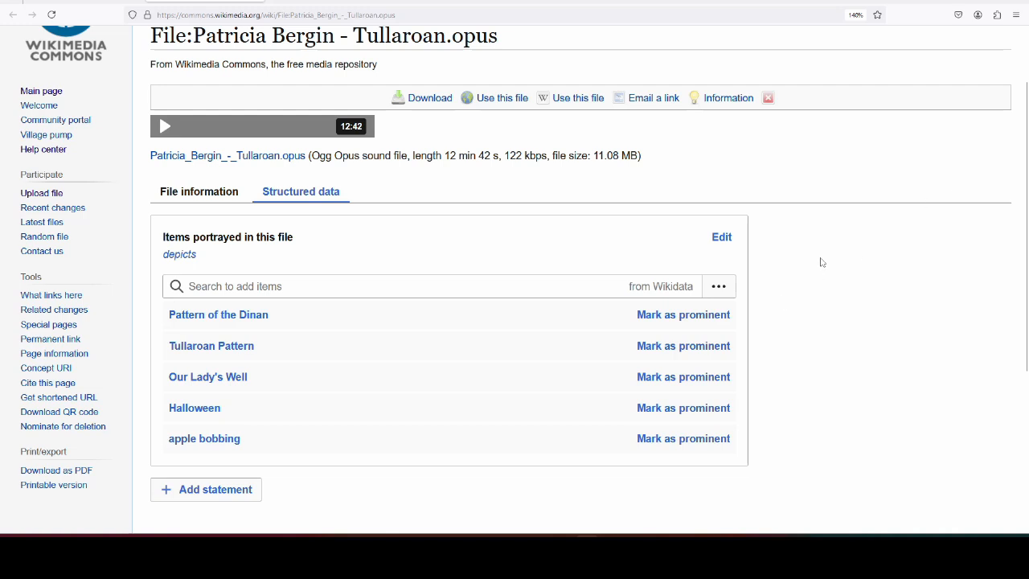
click(199, 191)
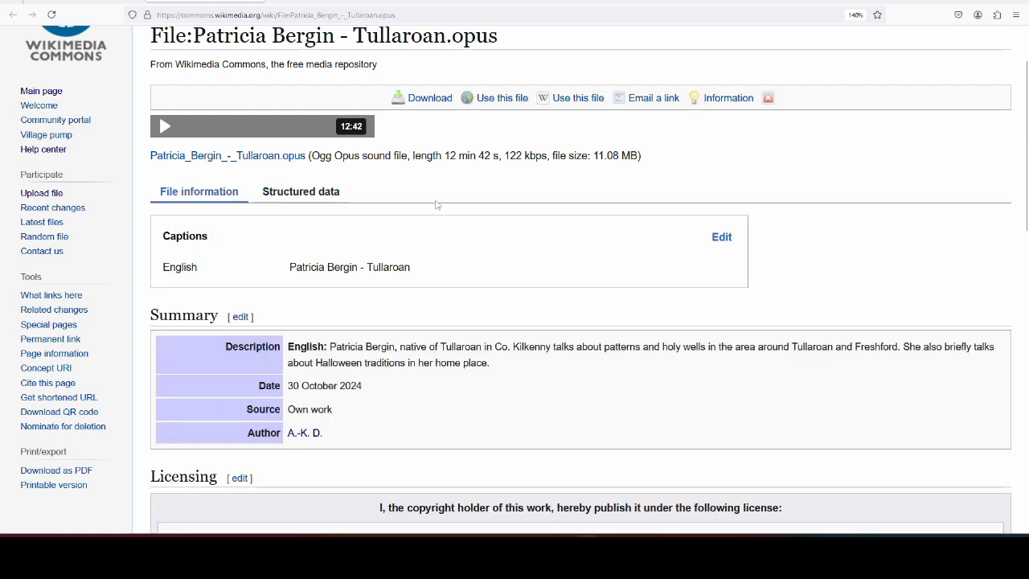
scroll(502, 282, up, 2)
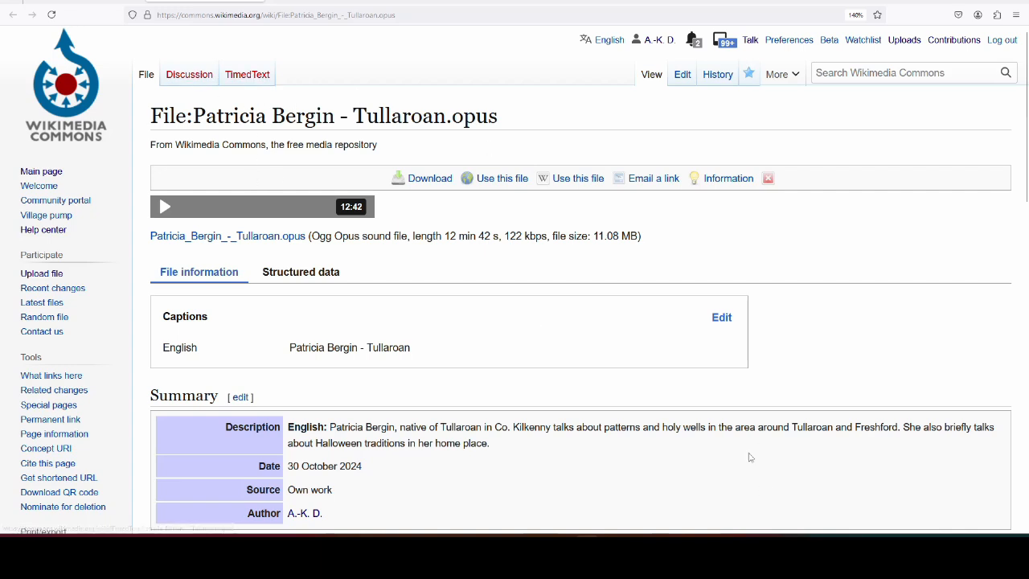
- Open the recording's .srt subtitle file from File Explorer in Notepad
key(alt+Tab)
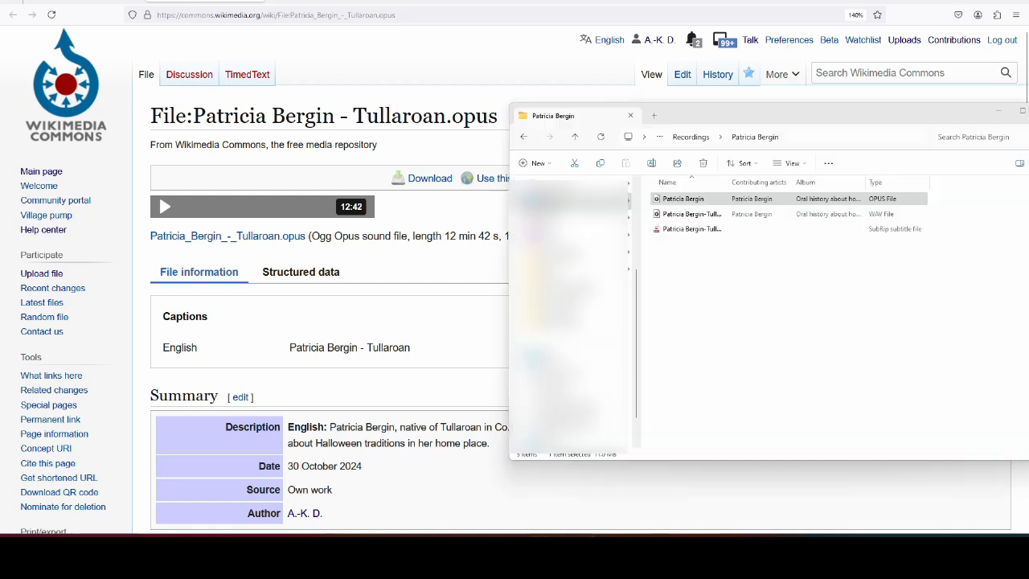
drag(740, 121, 561, 126)
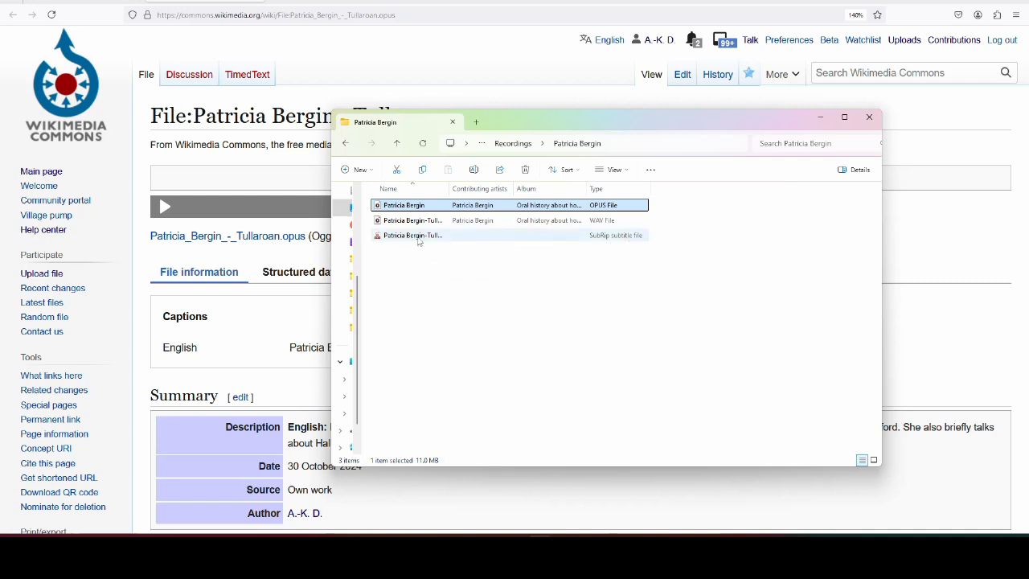
click(407, 236)
right_click(408, 235)
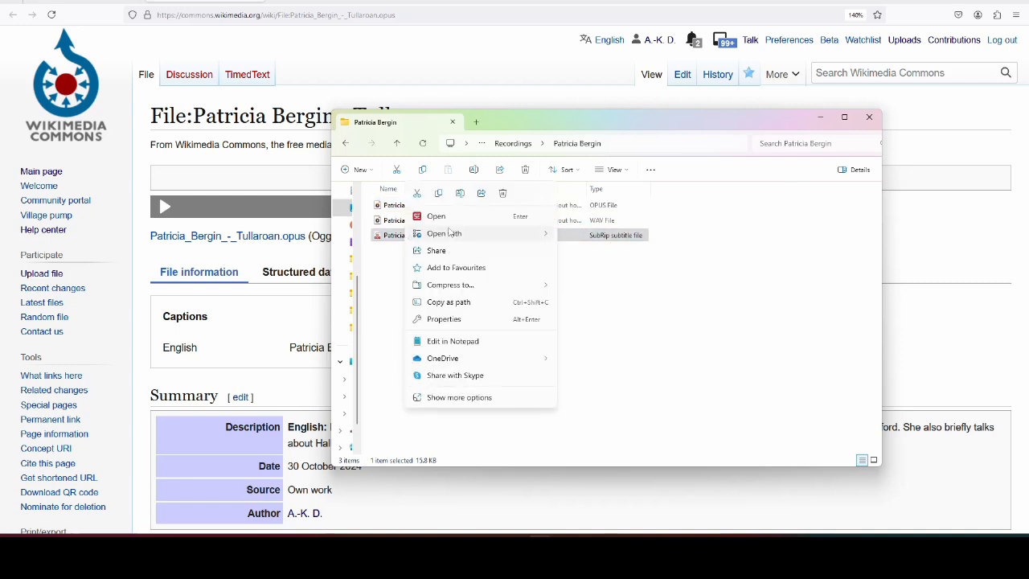
mouse_move(450, 234)
click(588, 236)
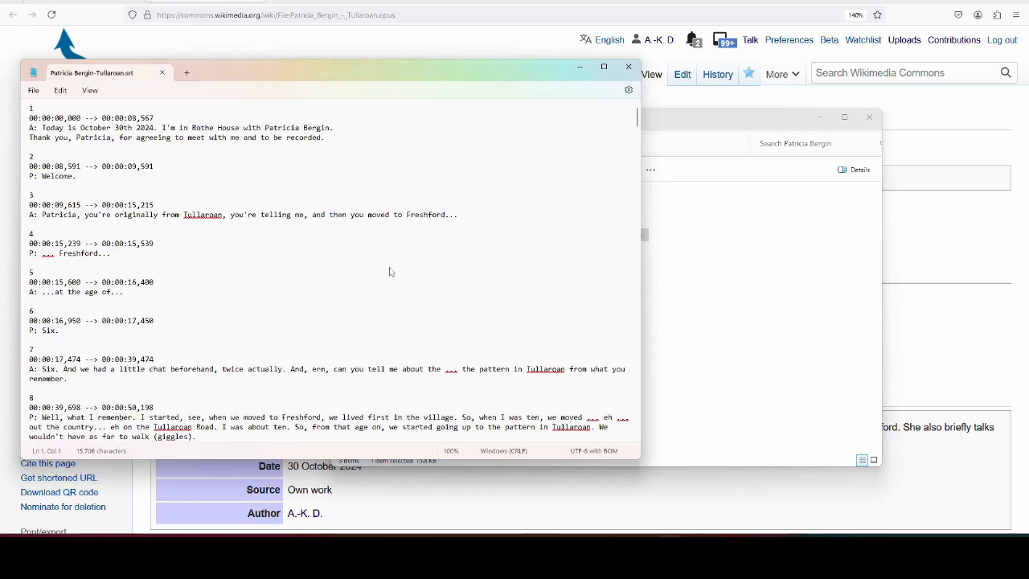
- Select all the subtitle text in Notepad and bring the Commons file page back
scroll(380, 261, down, 2)
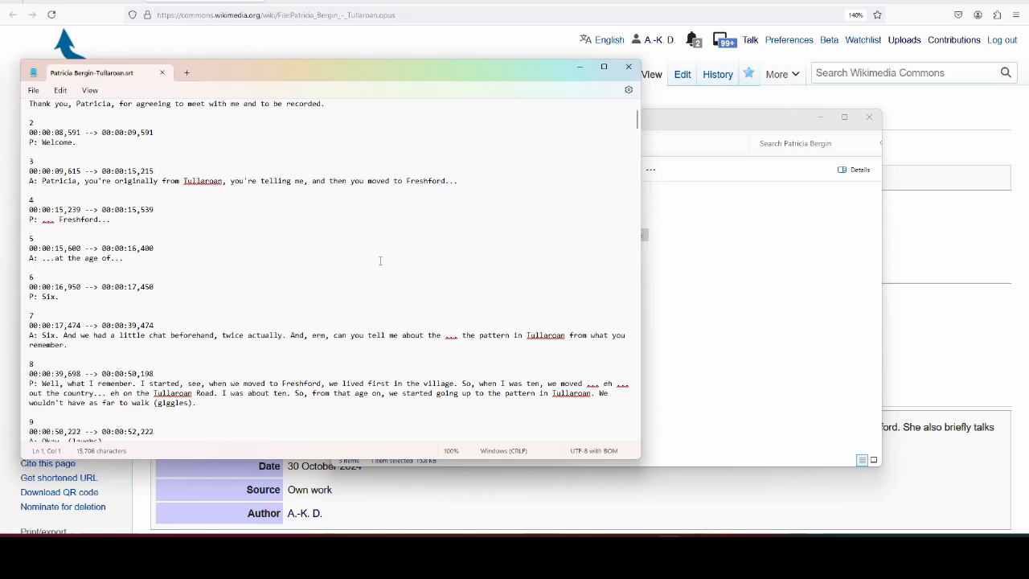
key(ctrl+a)
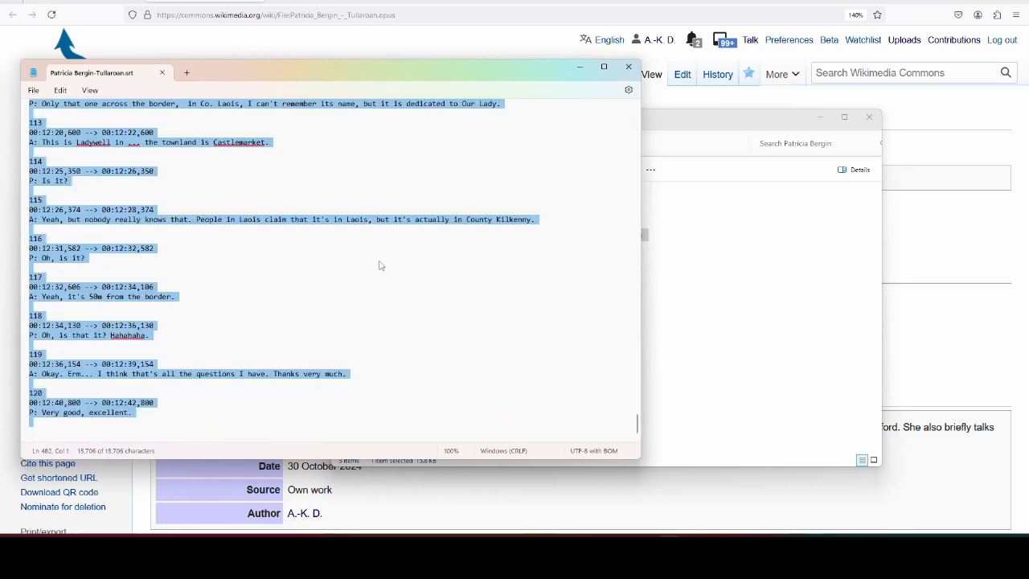
click(949, 136)
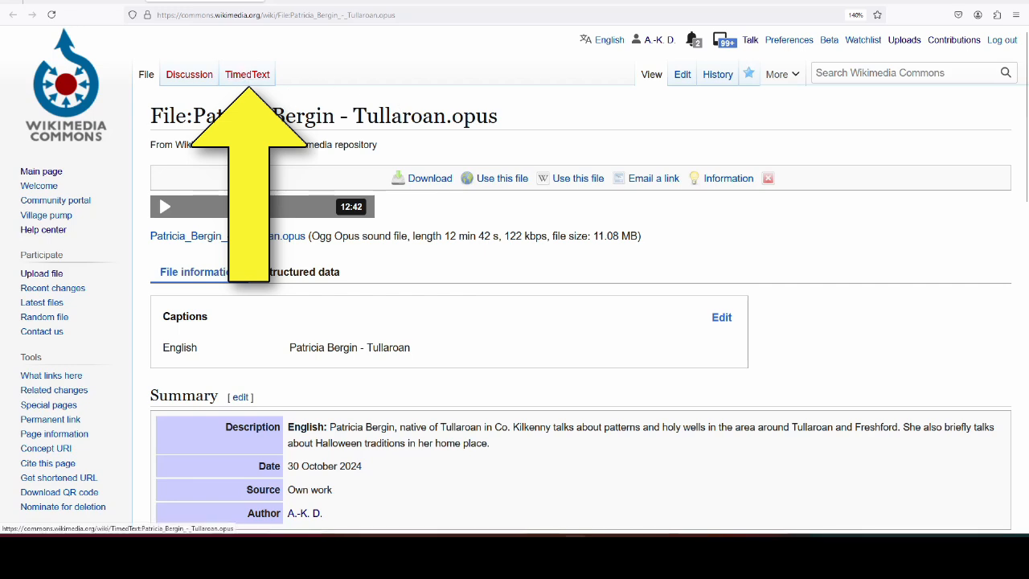
- Create a new en - English SubRip subtitle page from the file's TimedText tab
click(254, 77)
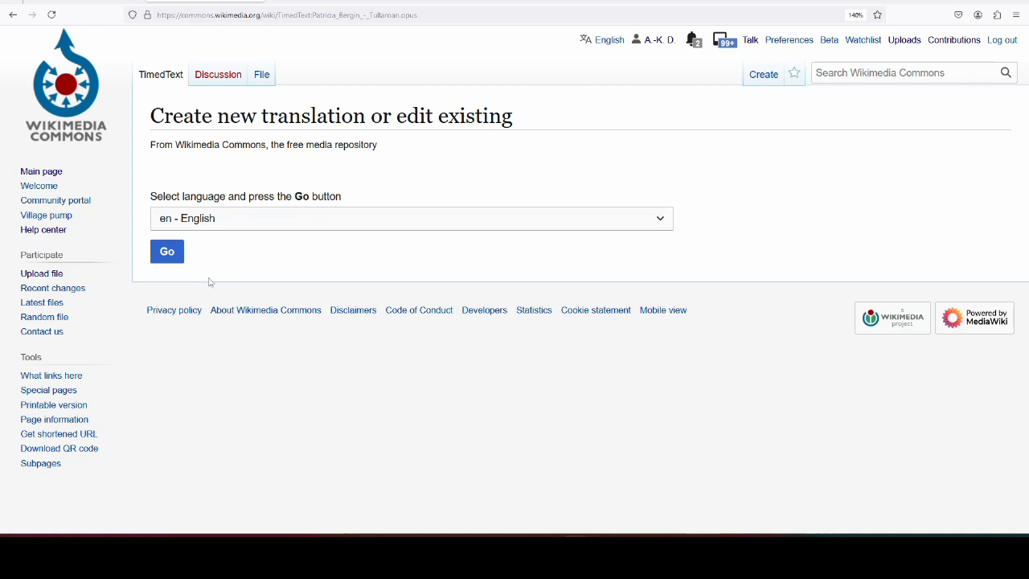
click(171, 256)
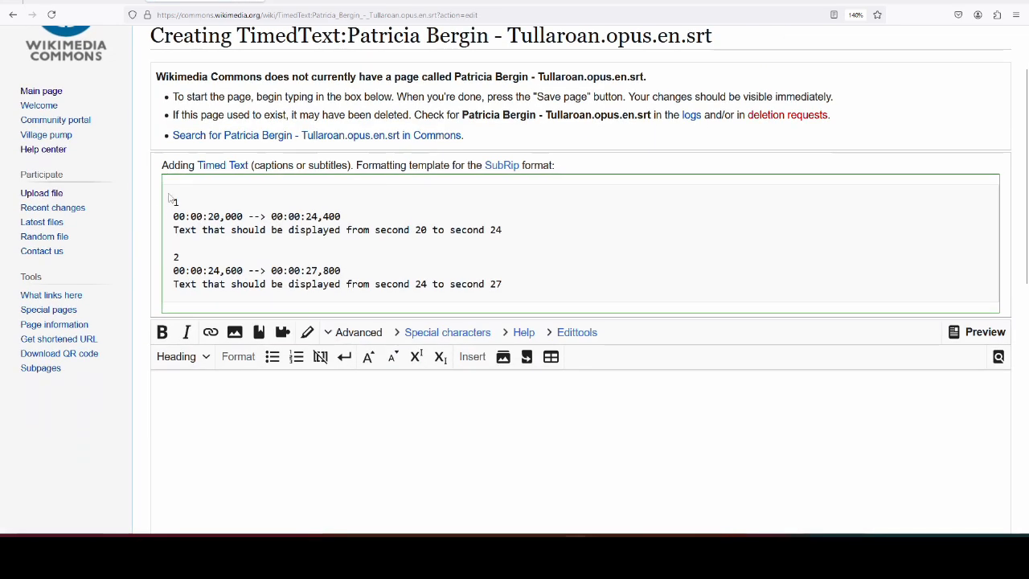
- Paste the whole SRT transcript, ending at cue 120 (00:12:42,800), and remove the trailing blank line
drag(169, 197, 539, 292)
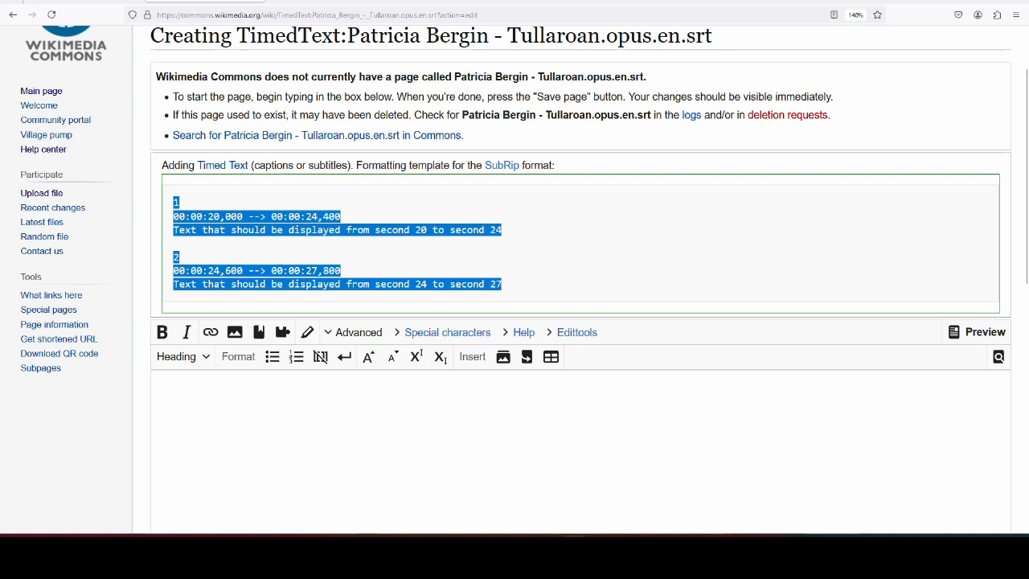
key(alt+Tab)
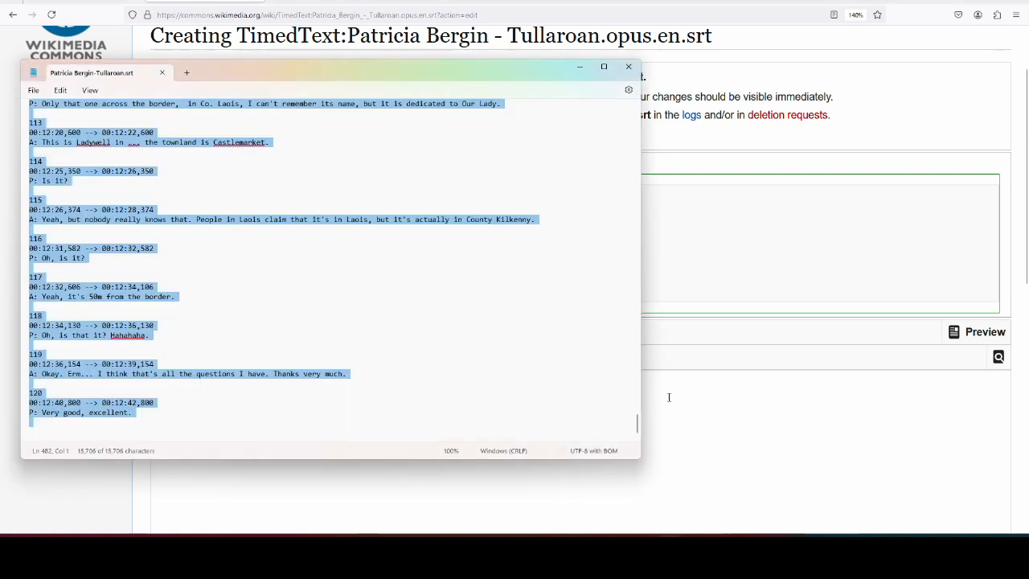
click(668, 397)
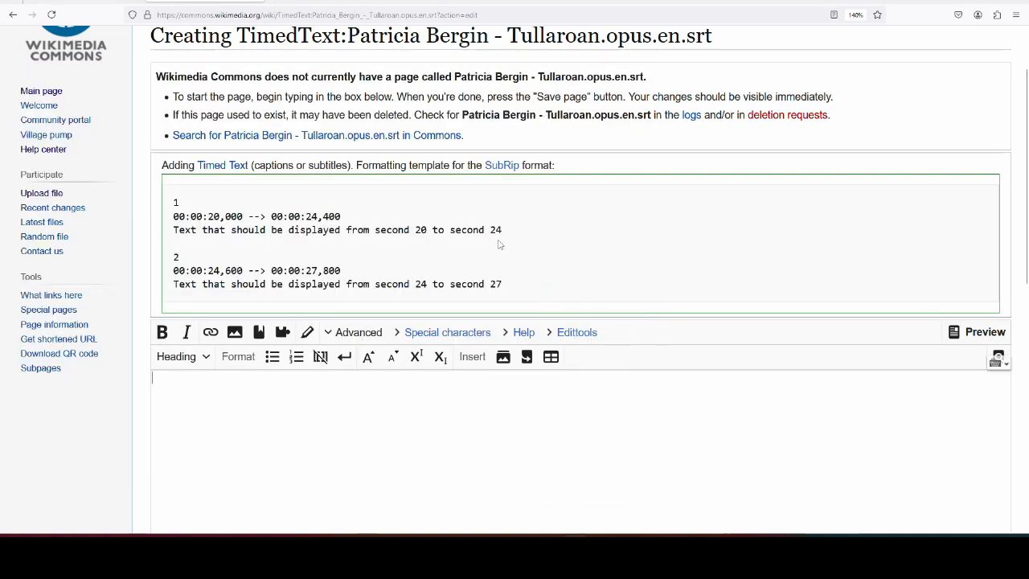
scroll(499, 244, down, 1)
scroll(425, 218, up, 2)
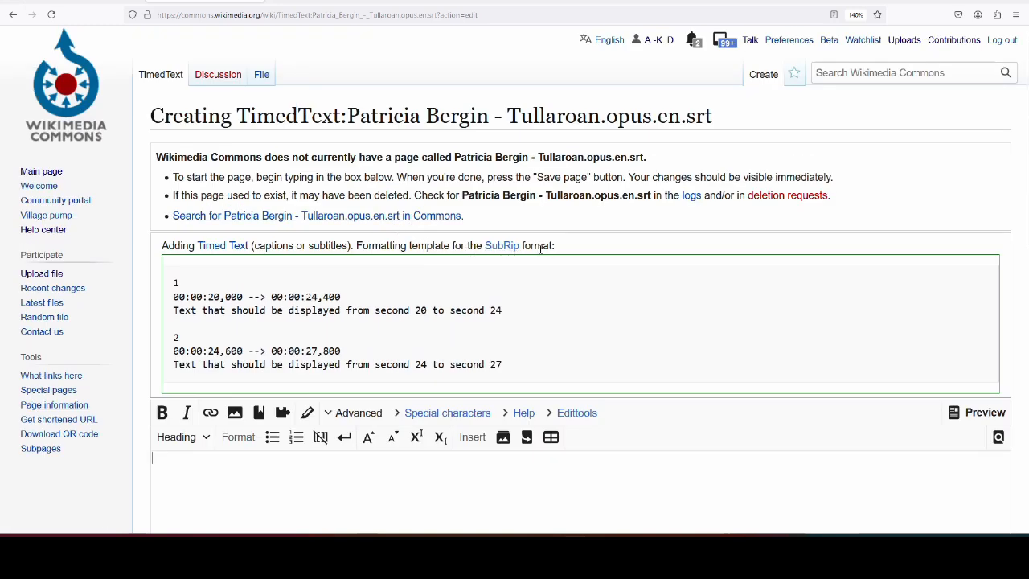
scroll(552, 331, down, 1)
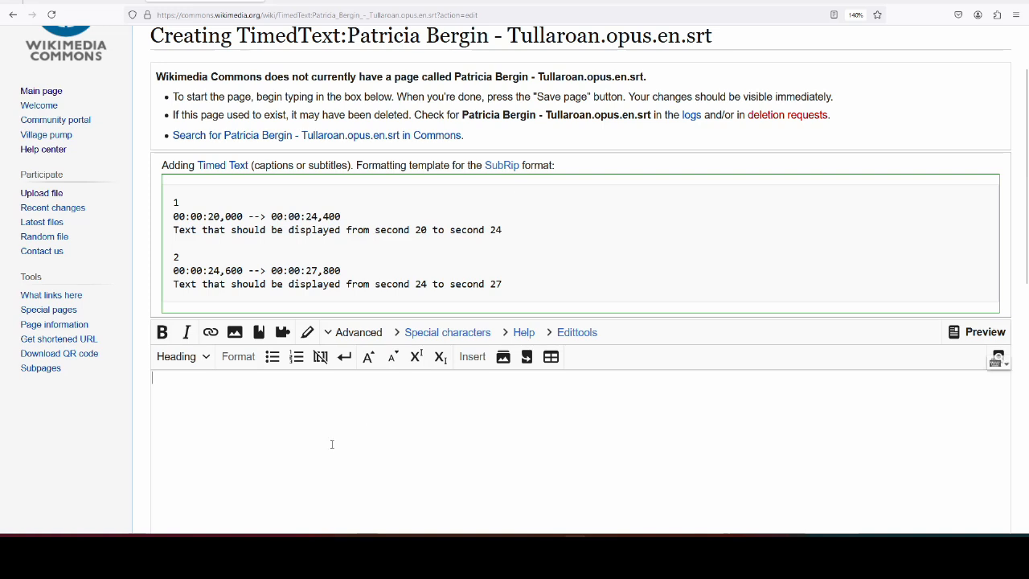
click(665, 534)
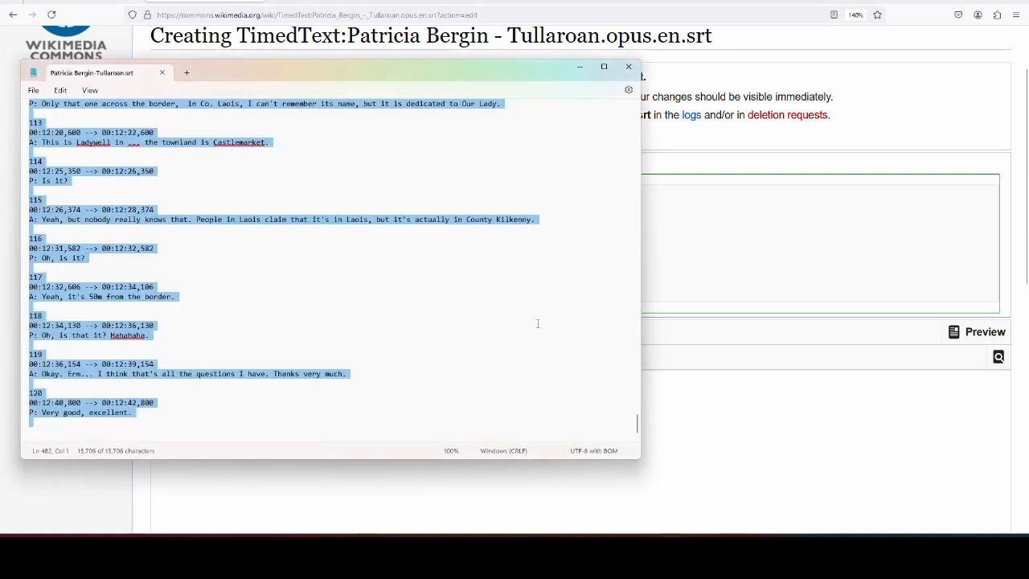
key(alt+Tab)
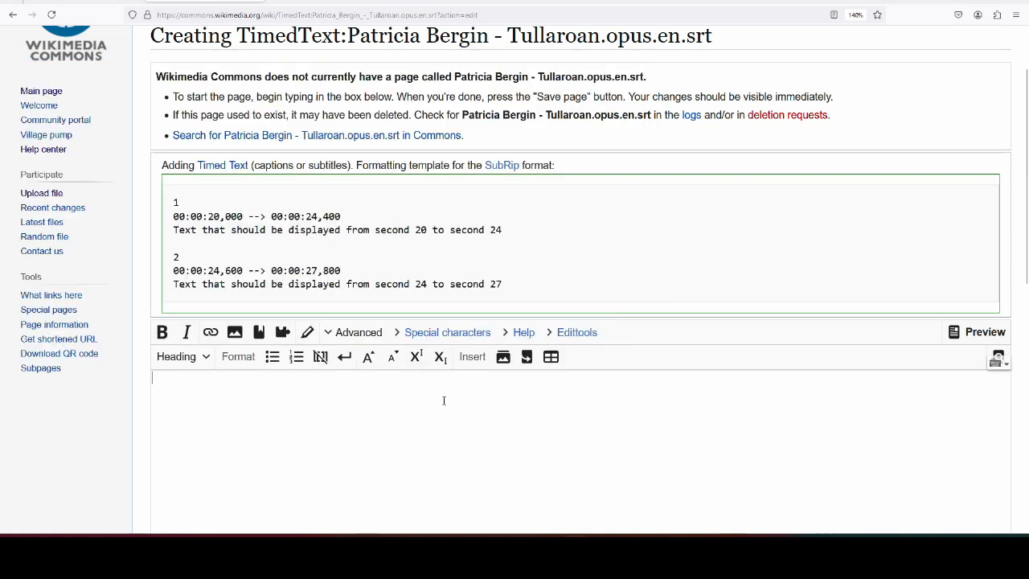
key(ctrl+v)
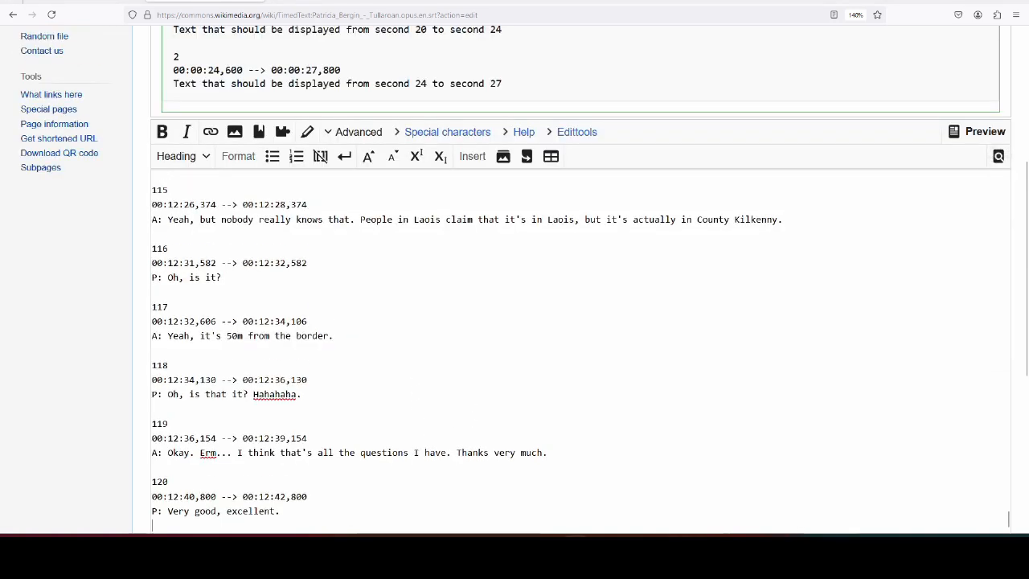
key(BackSpace)
scroll(982, 408, up, 3)
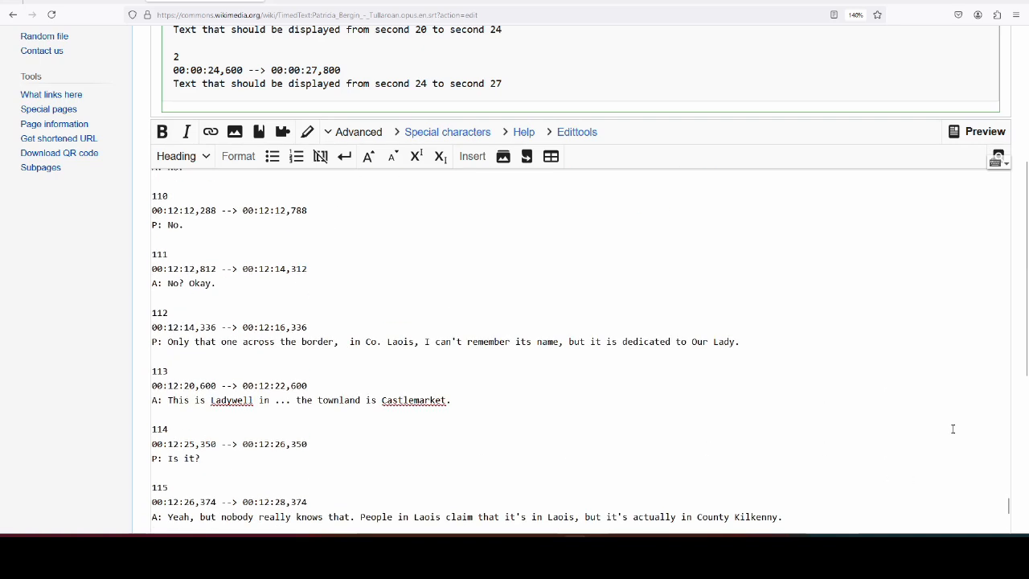
scroll(982, 408, down, 7)
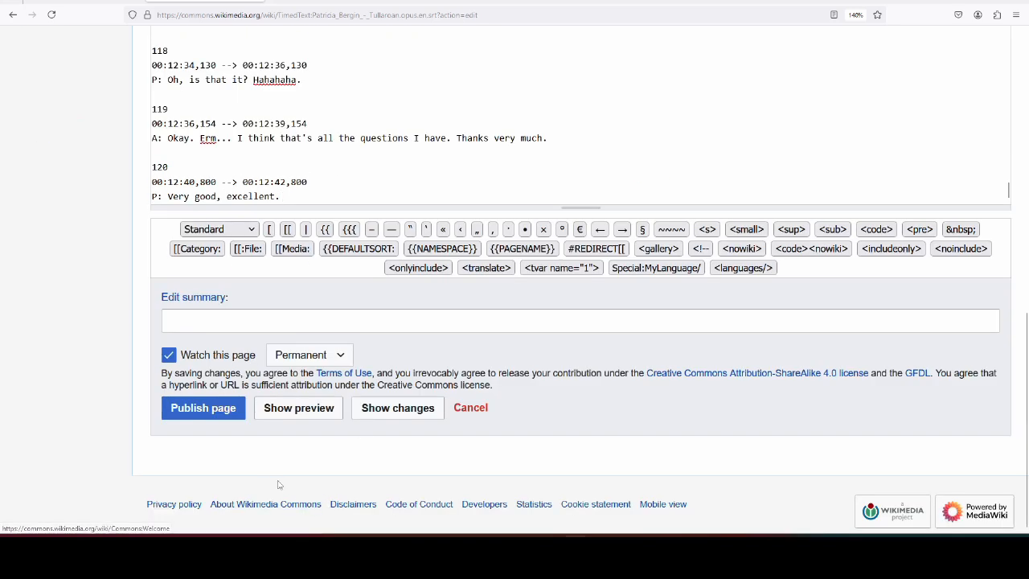
- Enter the edit summary 'added transcript' and preview the subtitle page
click(272, 322)
text(add)
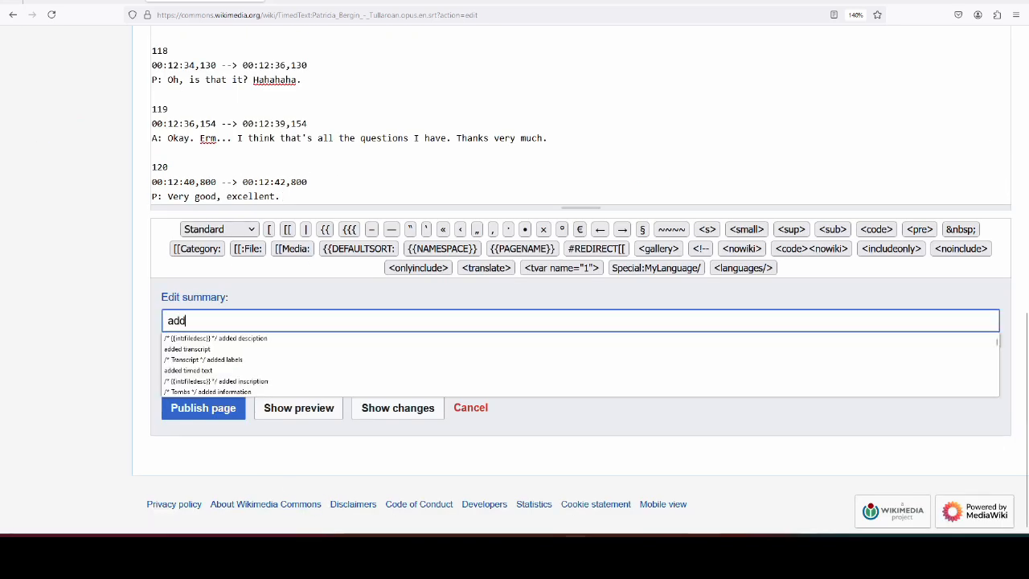
text(ed tra)
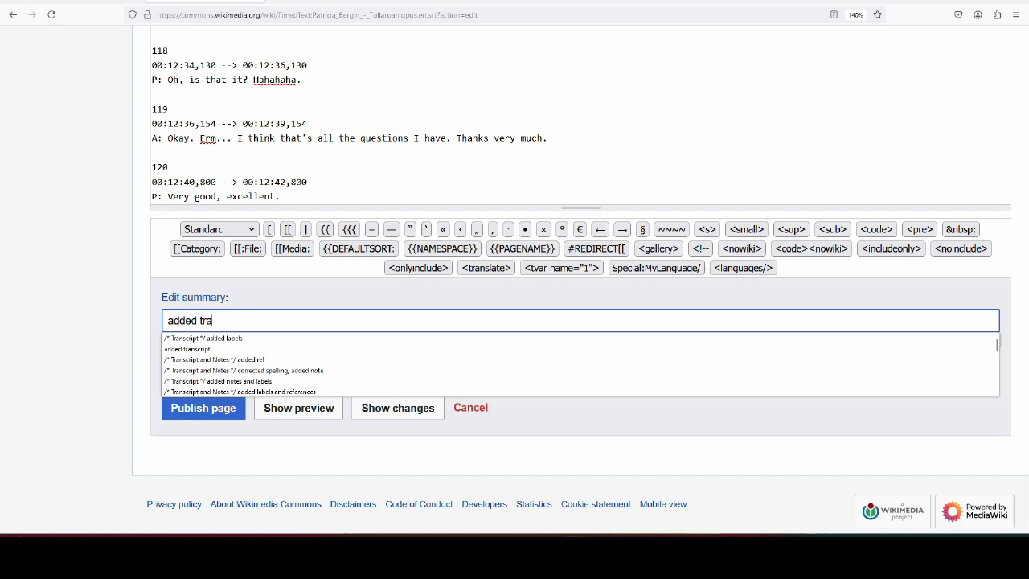
click(210, 351)
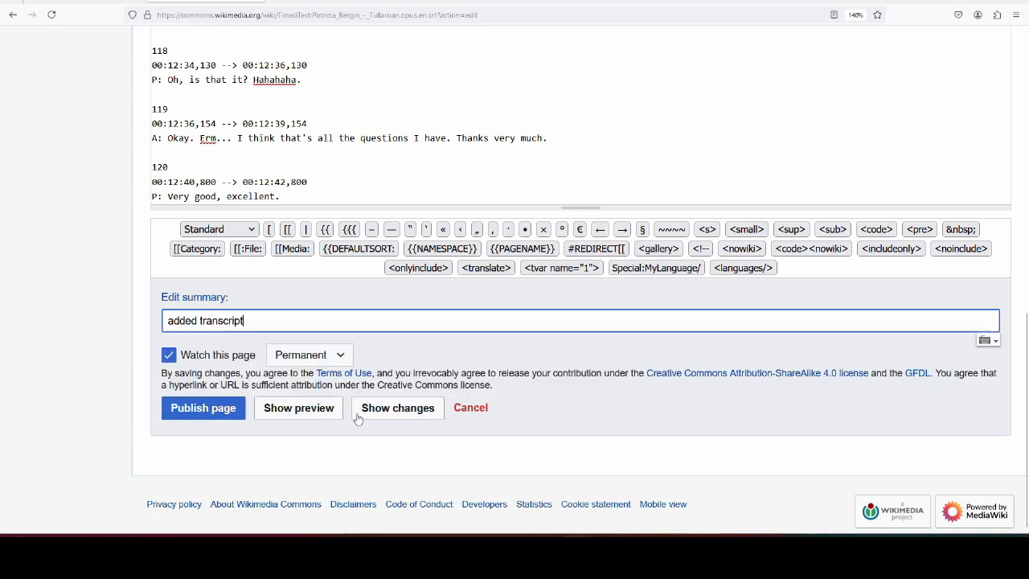
click(290, 413)
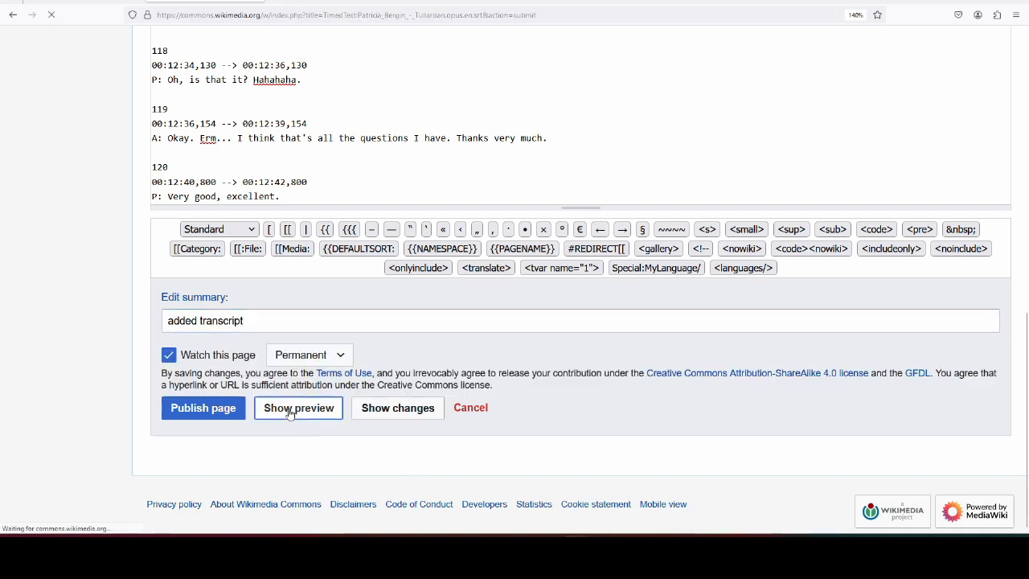
- Review the English subtitle preview and publish the page
scroll(665, 319, down, 5)
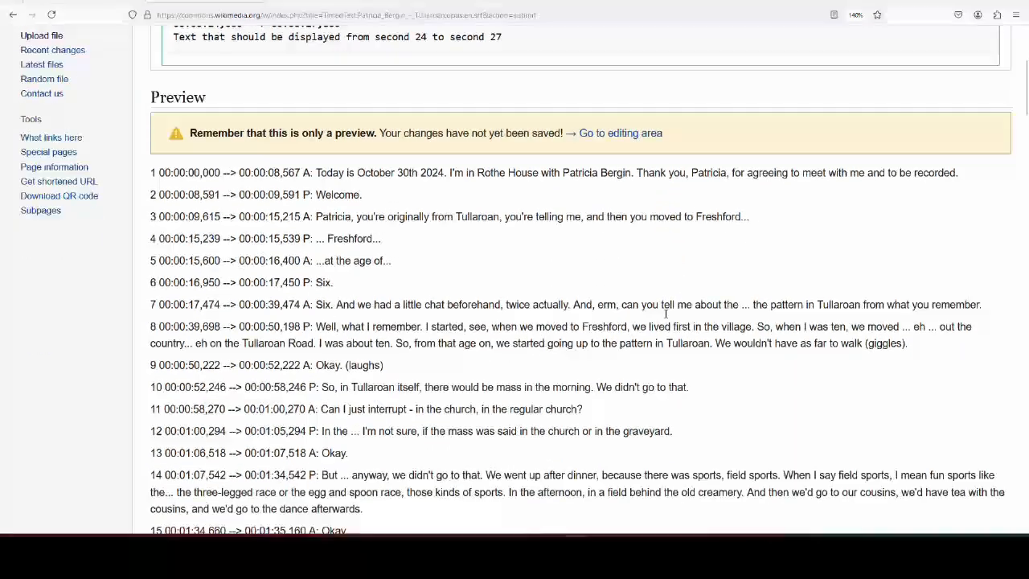
scroll(666, 318, down, 8)
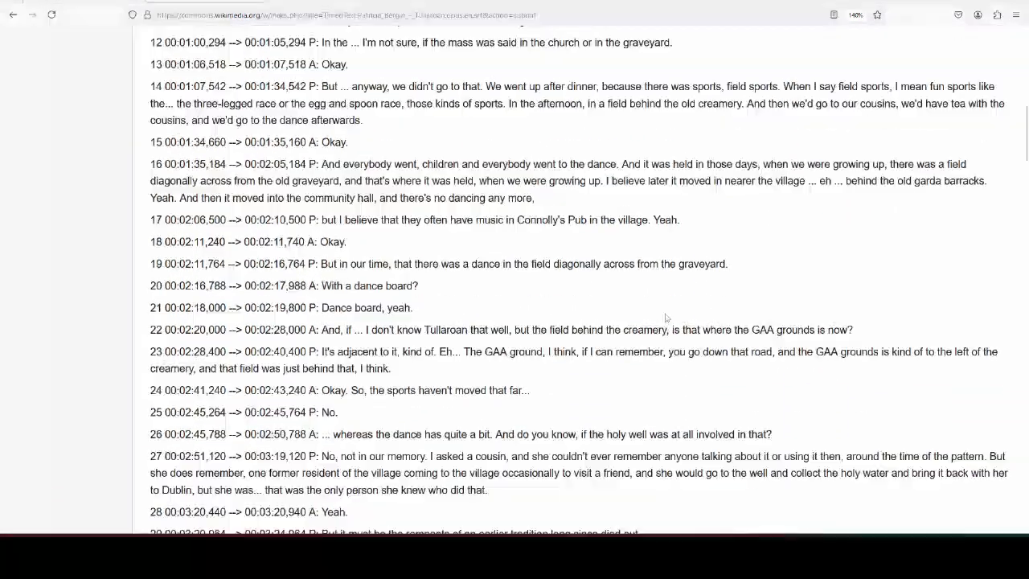
scroll(666, 319, down, 5)
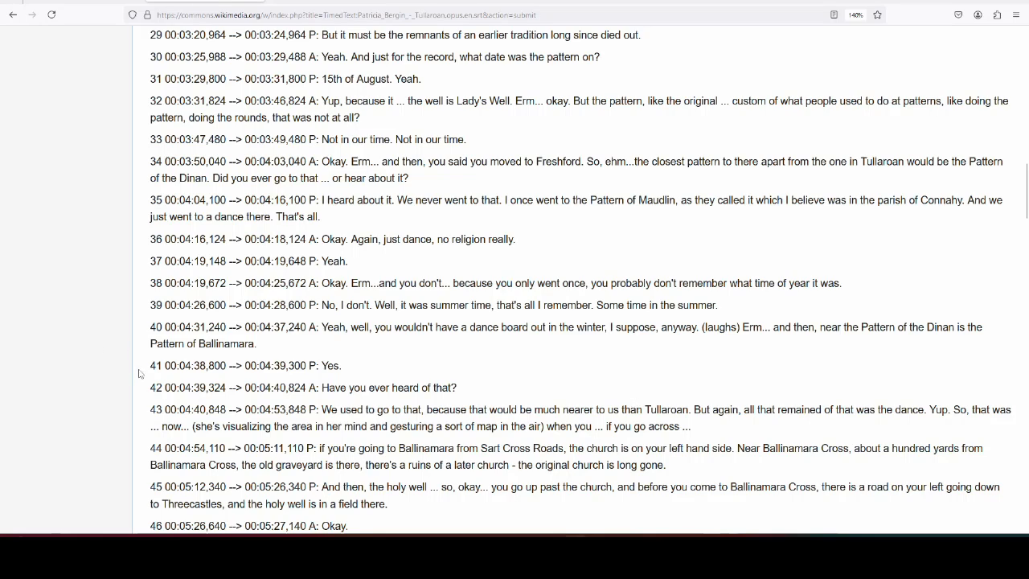
scroll(304, 374, up, 15)
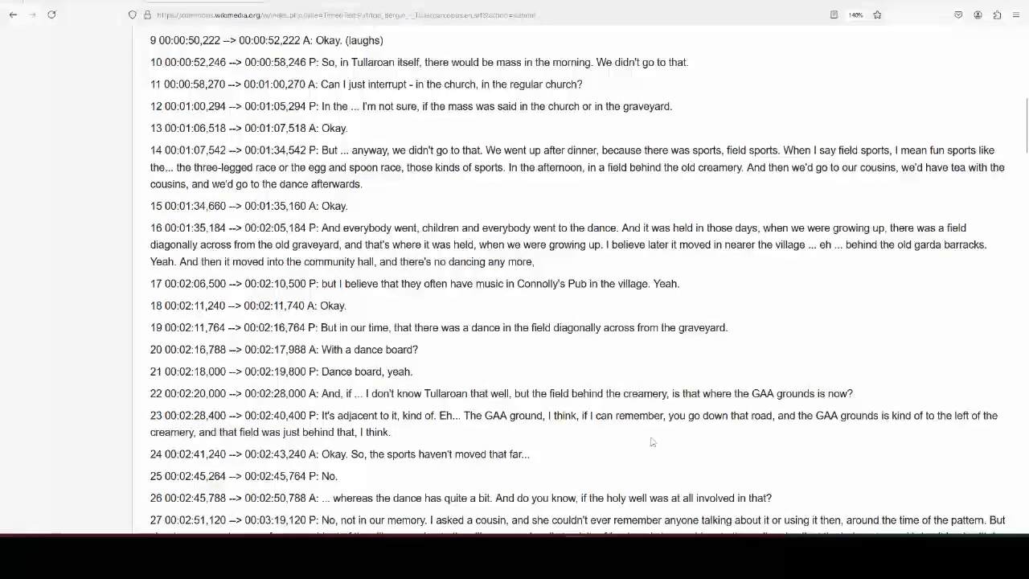
scroll(586, 366, down, 20)
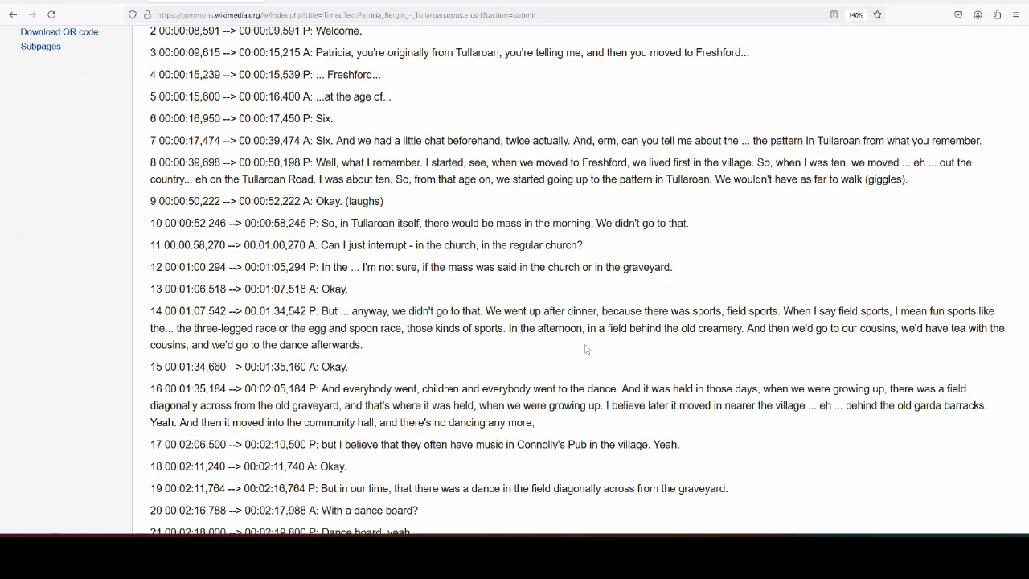
scroll(574, 363, down, 10)
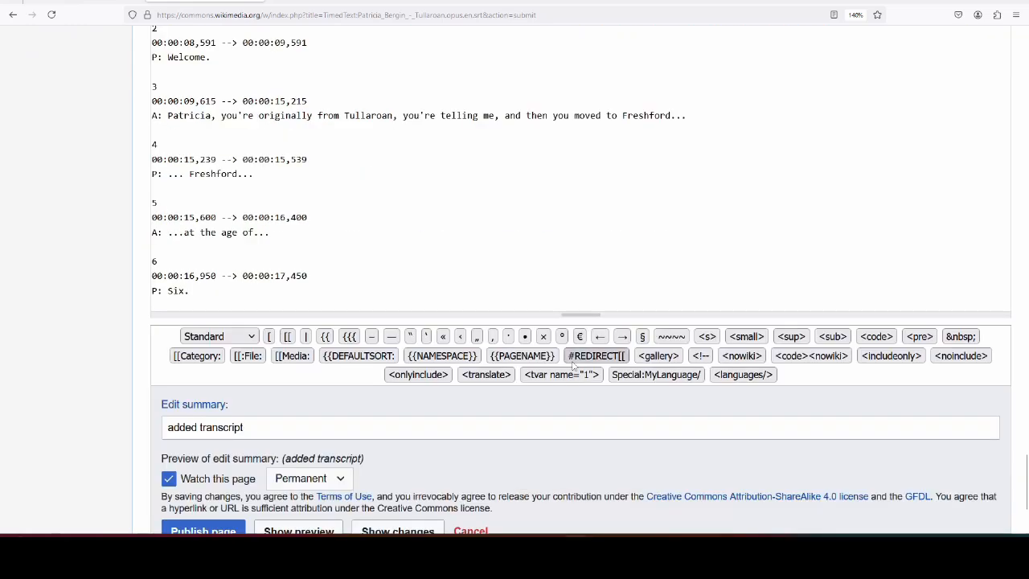
scroll(607, 406, up, 5)
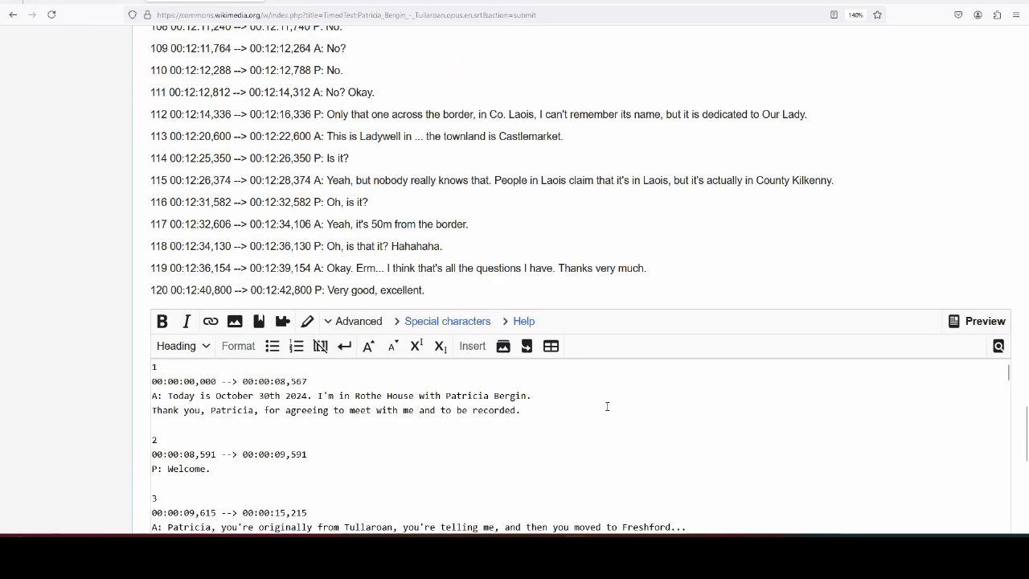
mouse_move(645, 552)
scroll(945, 423, down, 10)
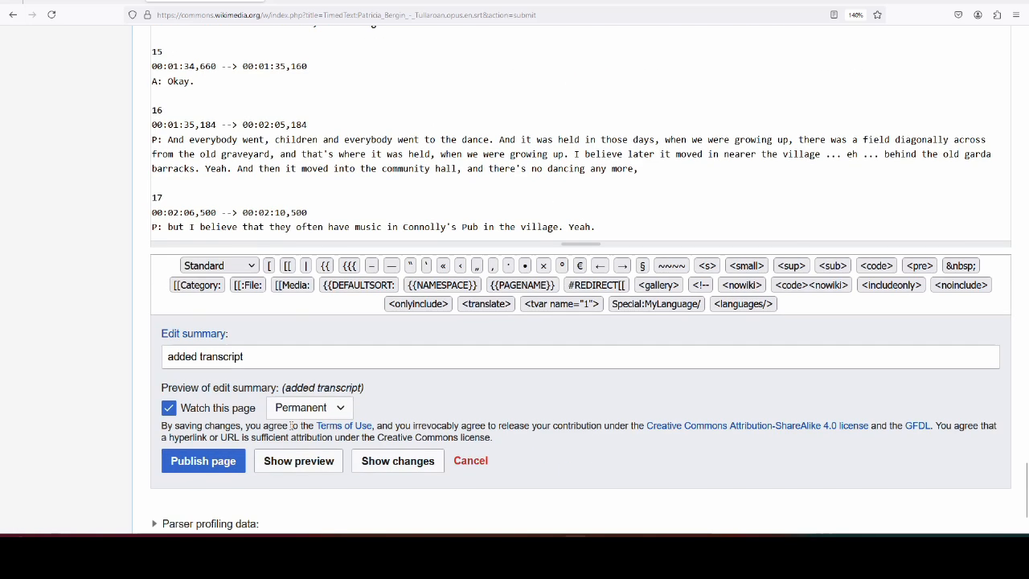
click(193, 465)
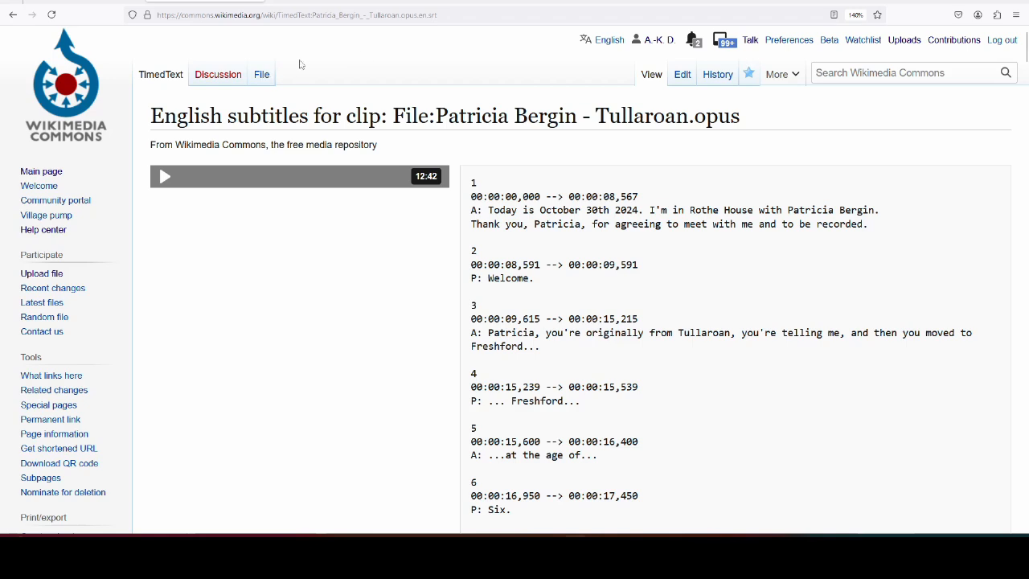
- Go from the TimedText page to the Tullaroan recording's File page
click(266, 77)
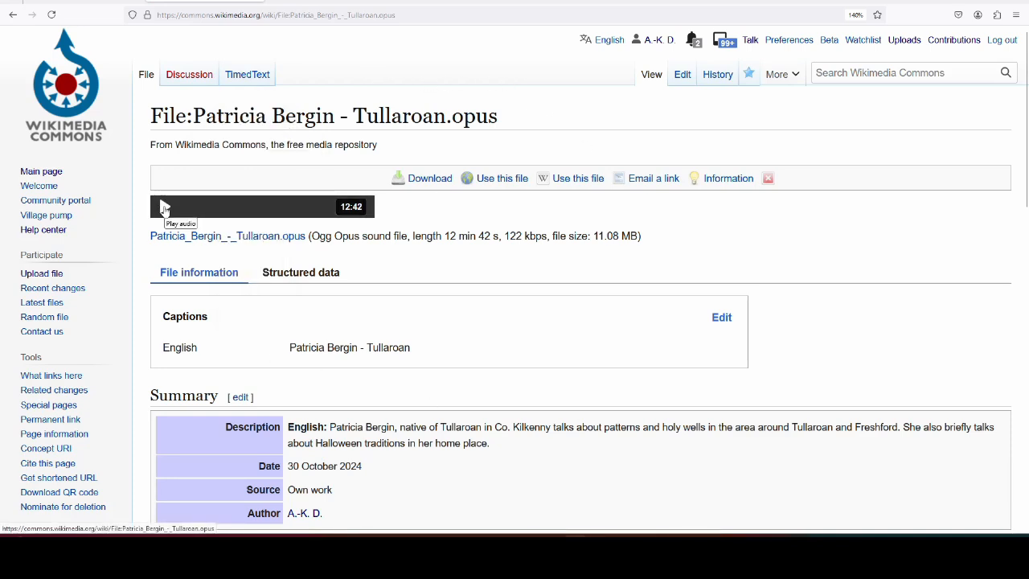
key(XF86AudioRaiseVolume)
key(XF86AudioRaiseVolume)
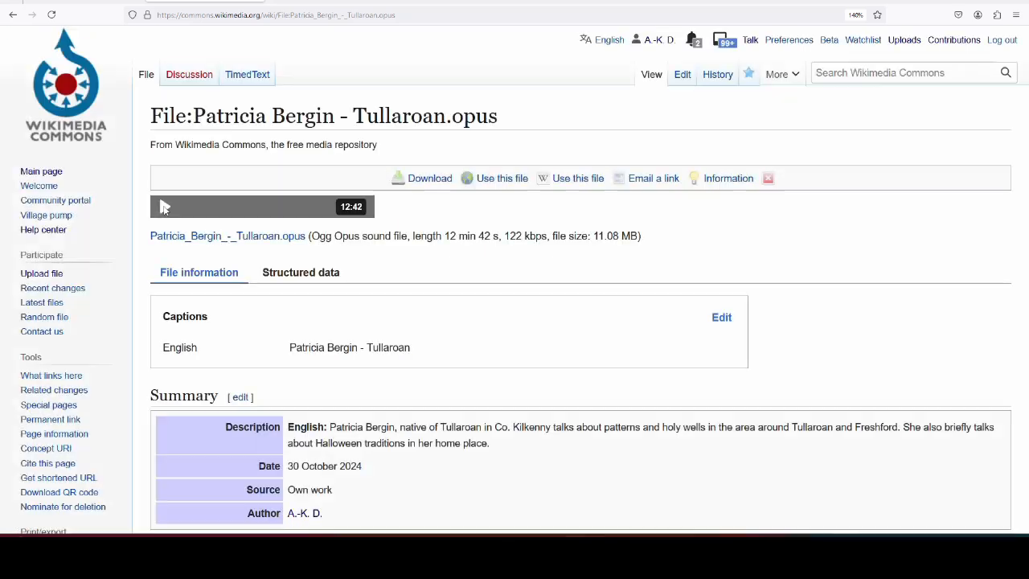
click(164, 207)
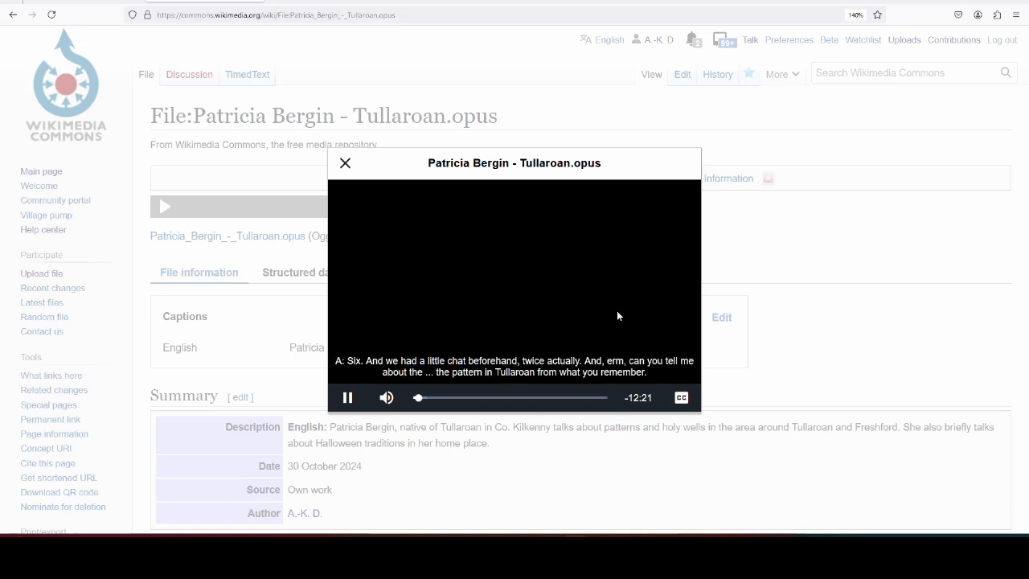
drag(418, 397, 501, 397)
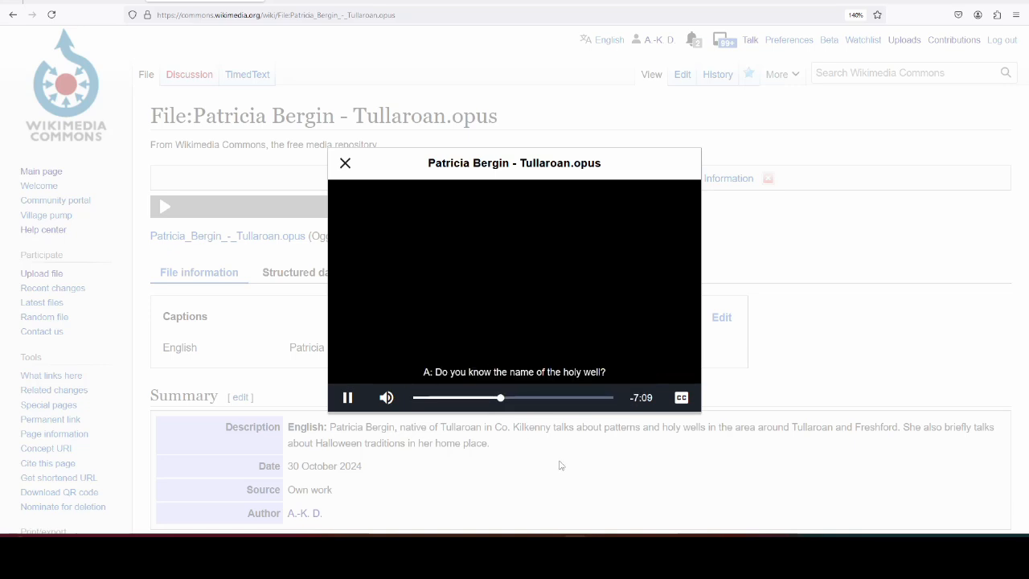
click(345, 164)
- Open the 'Oral history about holy wells in County Kilkenny' category from the file page's bottom
scroll(778, 296, down, 1)
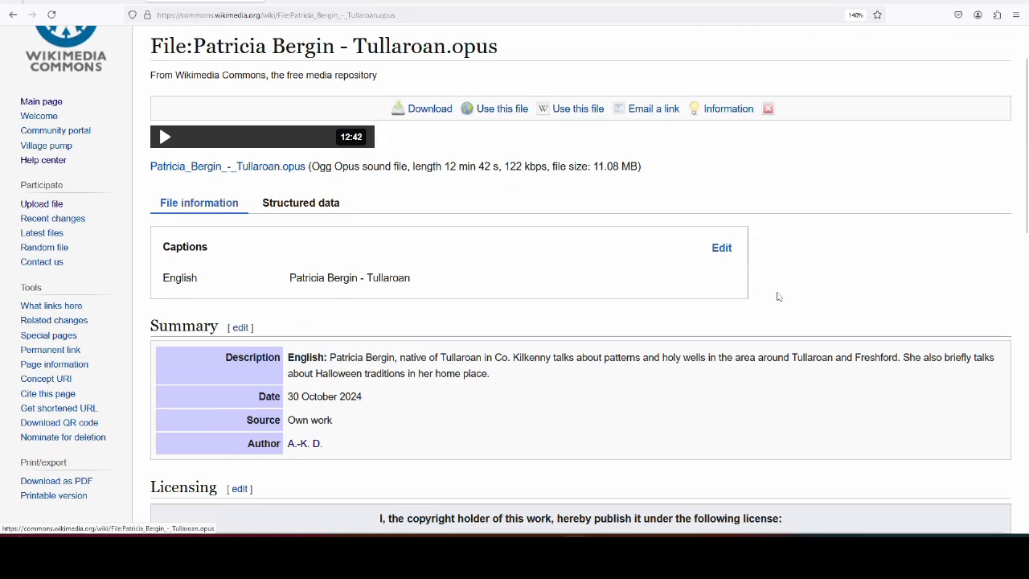
scroll(777, 296, down, 2)
scroll(778, 296, up, 2)
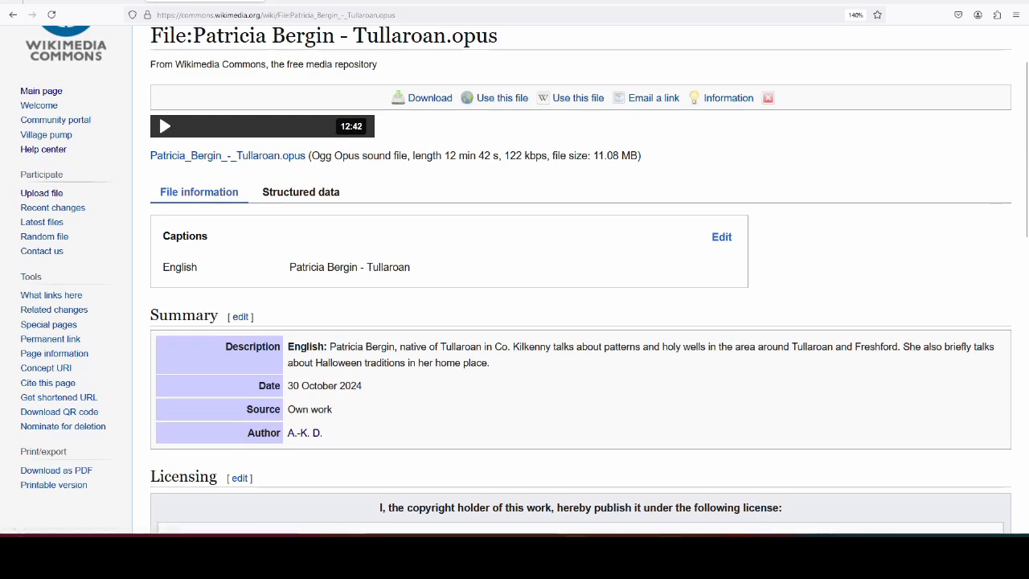
scroll(535, 202, down, 3)
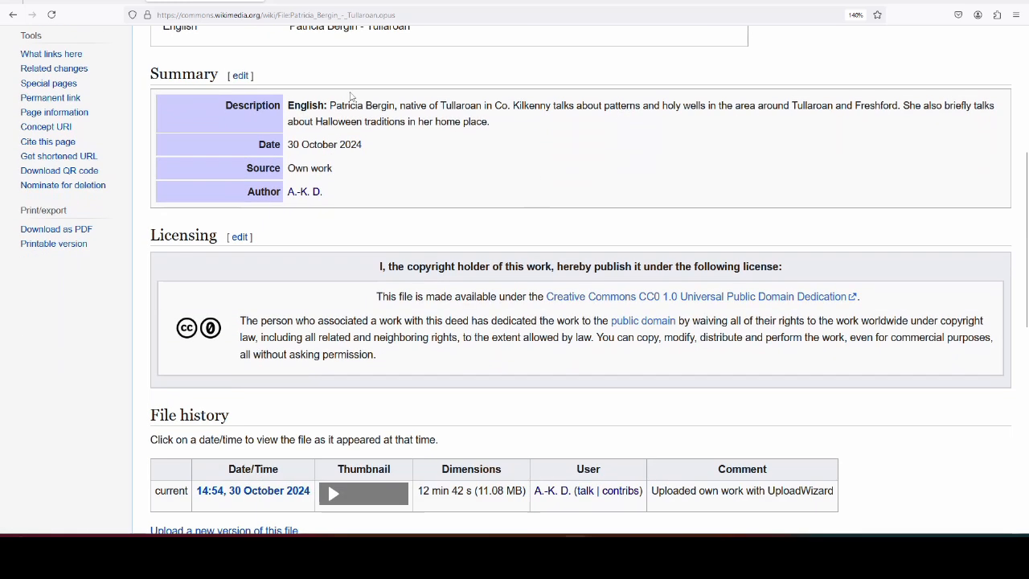
scroll(418, 210, up, 4)
scroll(483, 327, down, 4)
scroll(482, 327, up, 4)
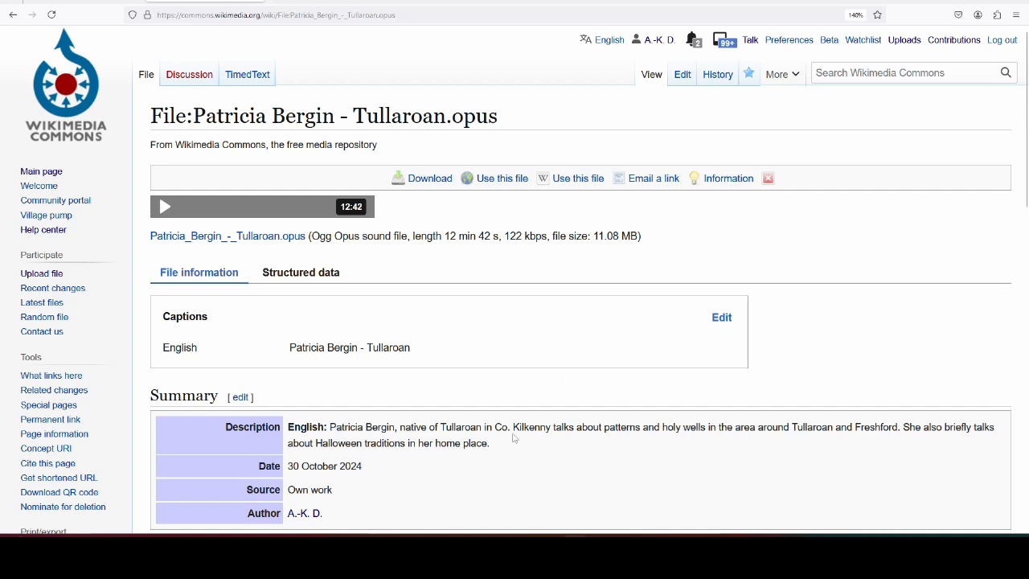
scroll(556, 379, down, 10)
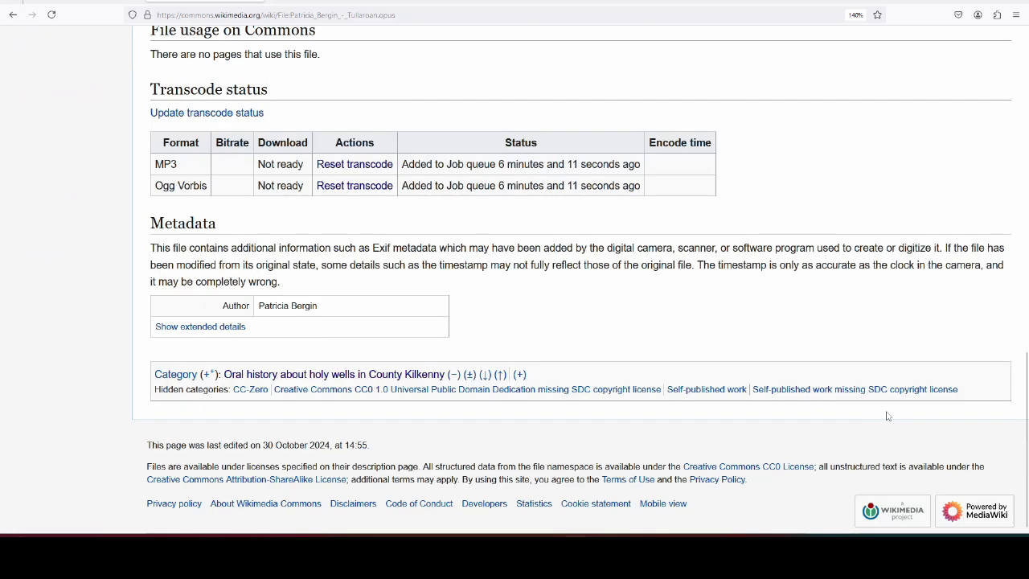
click(427, 375)
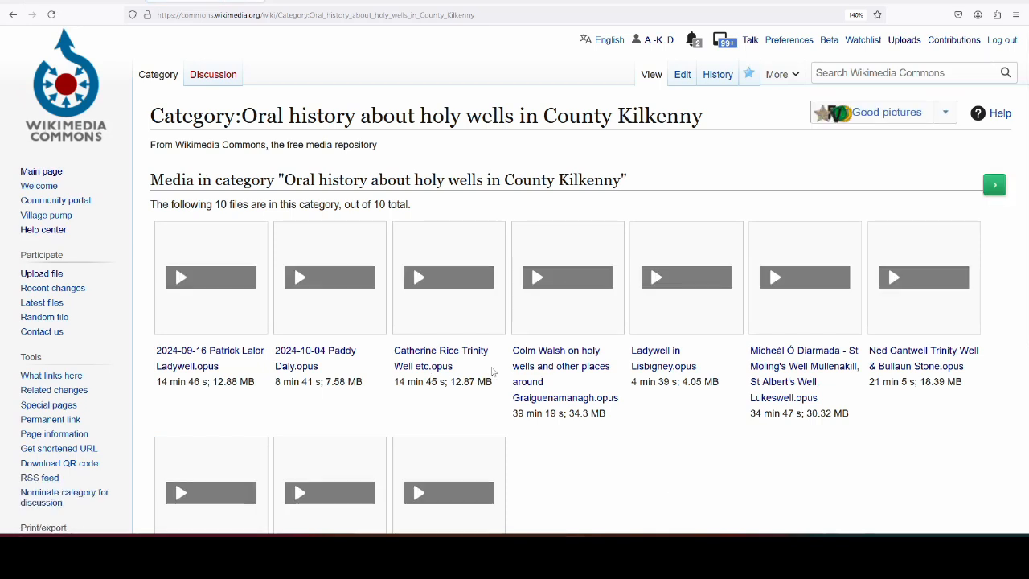
- Open the Trinity Well .opus file page and scroll to its Transcript and notes section
click(476, 356)
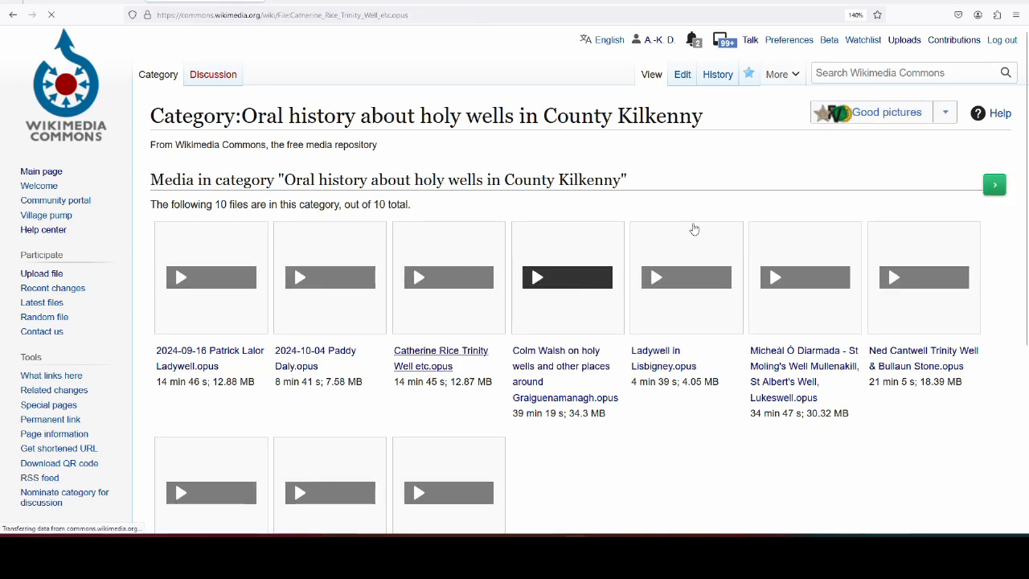
scroll(788, 306, down, 5)
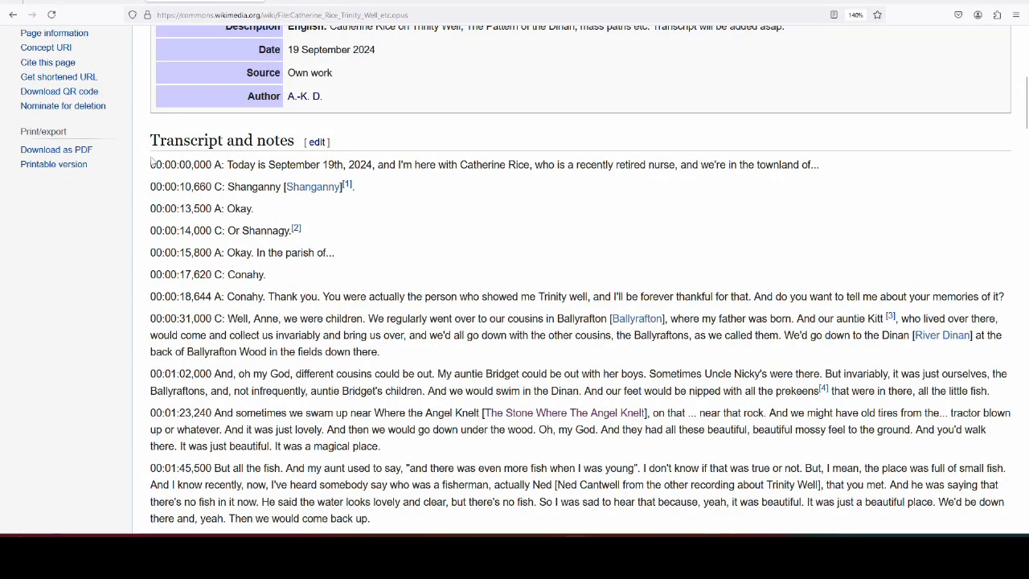
- In the Tullaroan SRT file, select ' --> 00:00:08,567' on line 2, then return to the browser
click(672, 552)
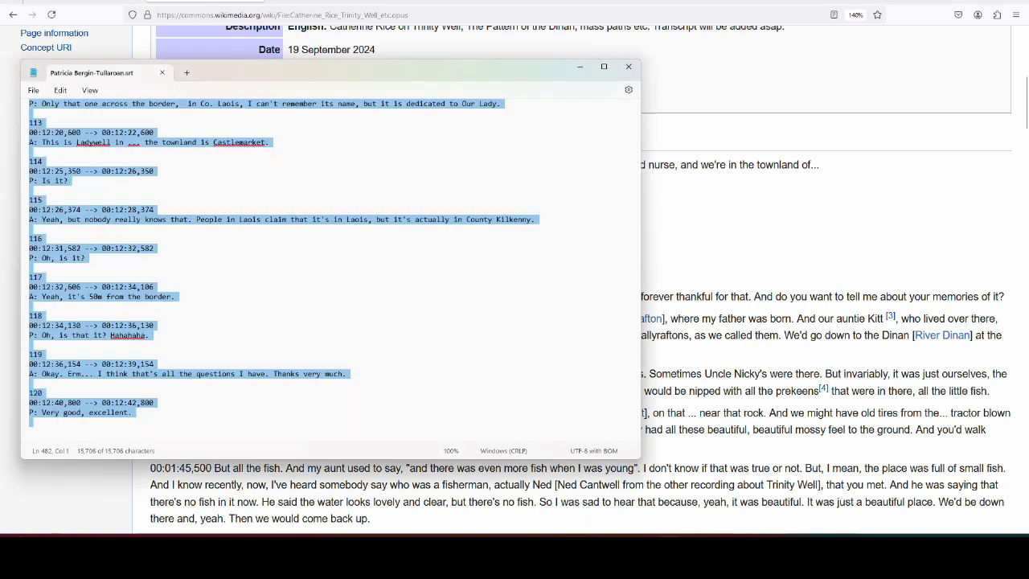
click(180, 221)
scroll(112, 185, up, 4)
scroll(111, 184, up, 10)
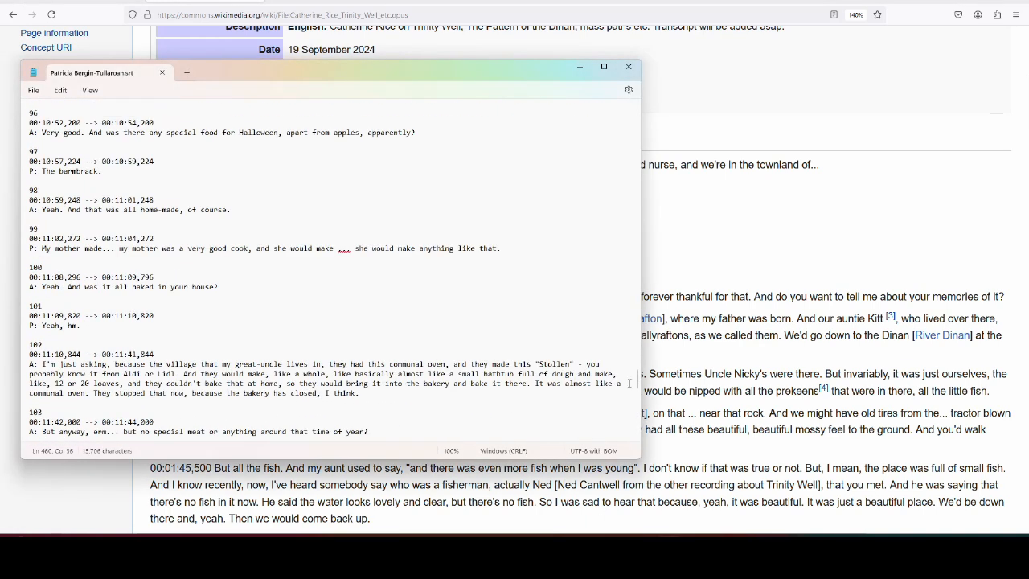
drag(639, 386, 638, 112)
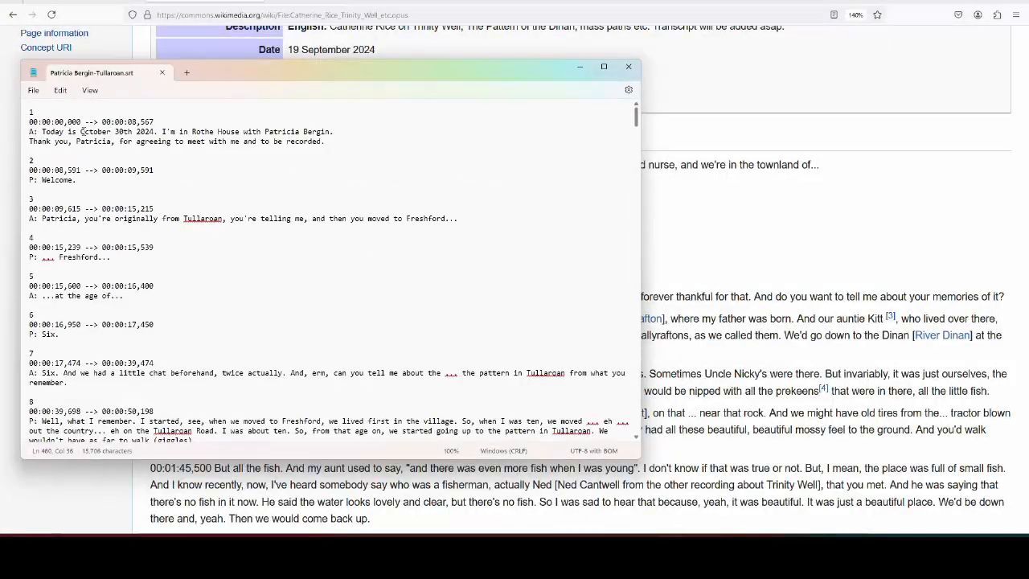
click(81, 123)
drag(82, 127, 157, 127)
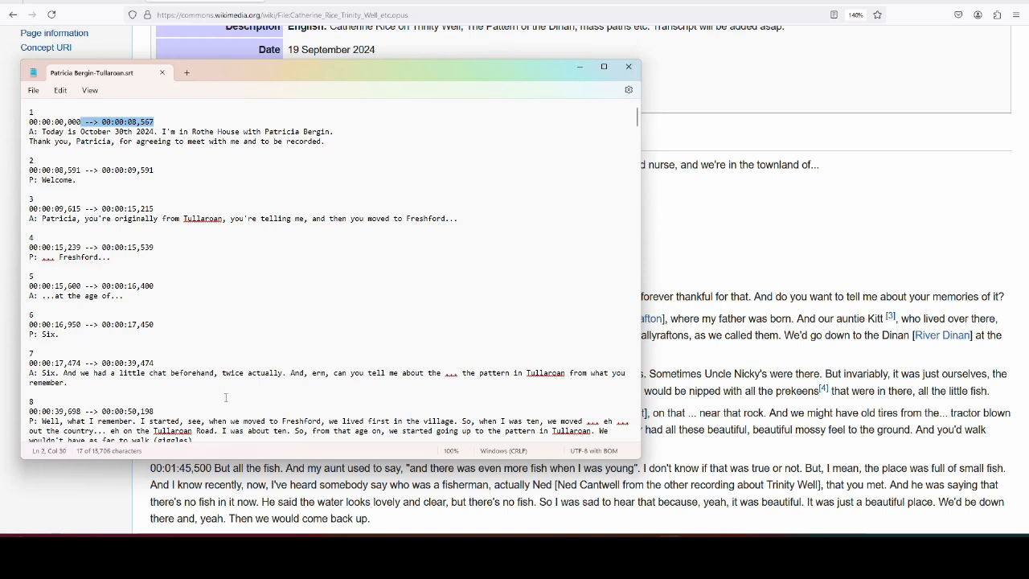
click(737, 245)
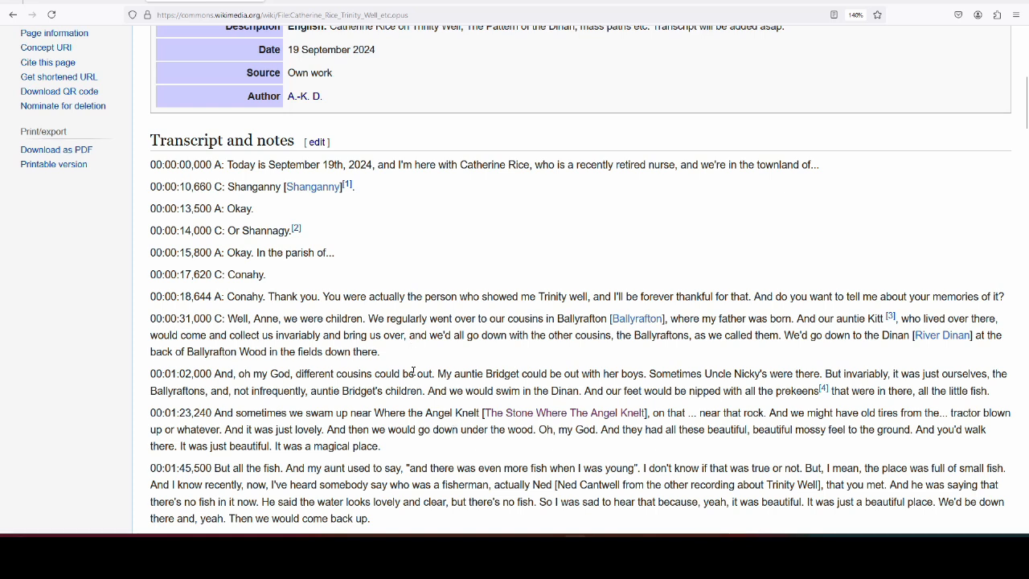
scroll(568, 341, down, 3)
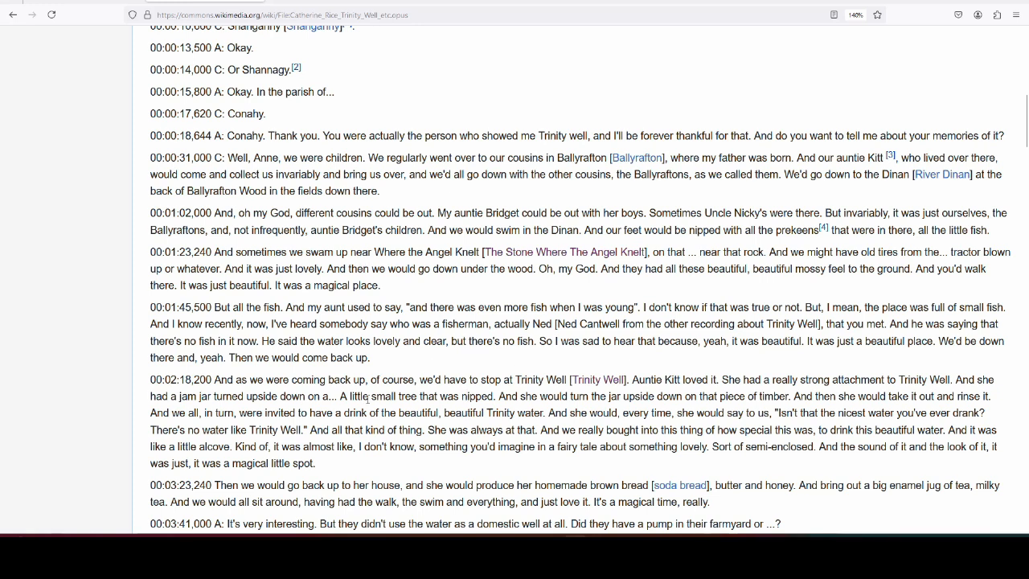
scroll(385, 398, up, 2)
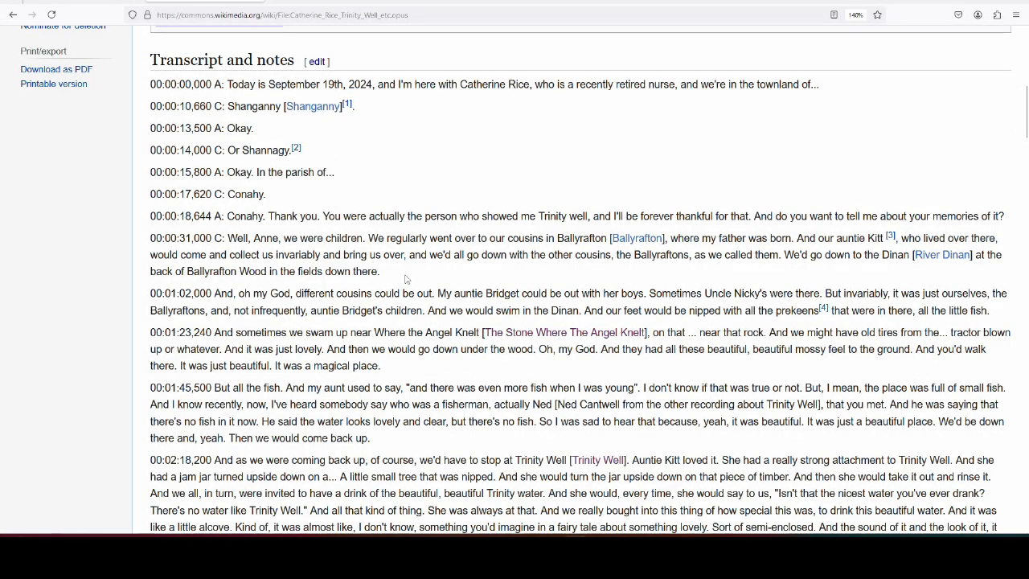
scroll(406, 278, up, 6)
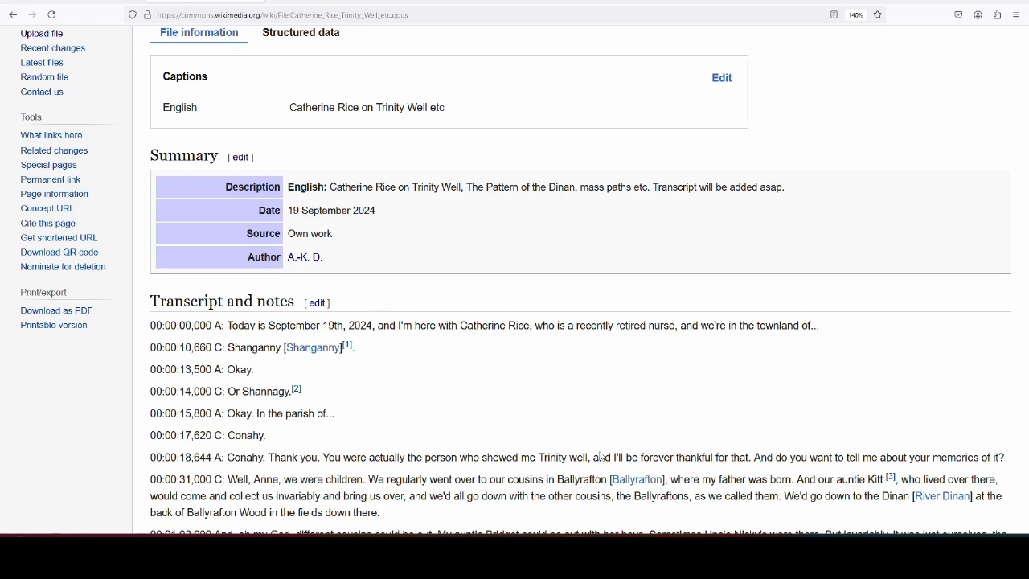
scroll(510, 420, up, 2)
scroll(510, 406, down, 2)
scroll(541, 388, up, 2)
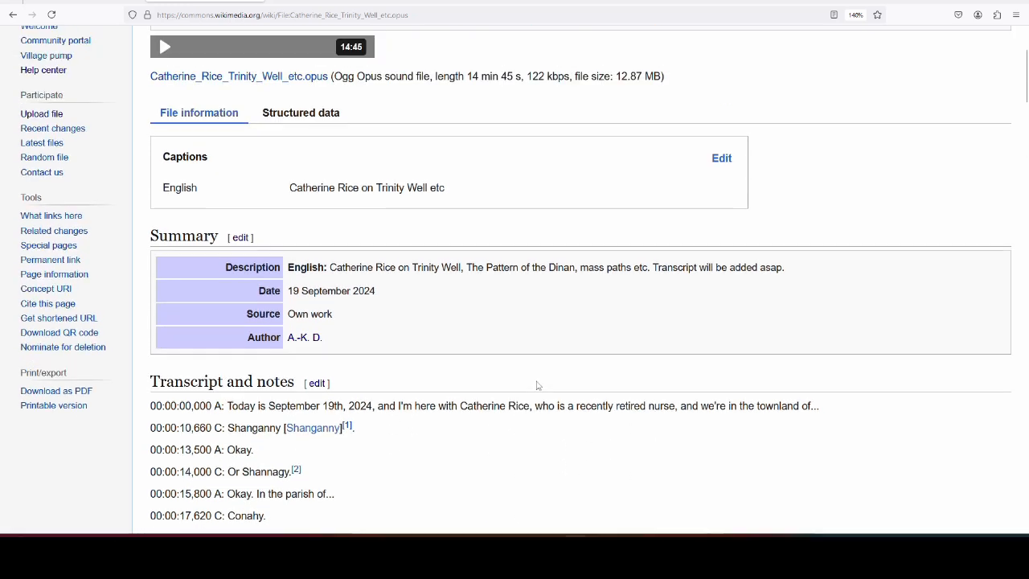
scroll(540, 378, down, 8)
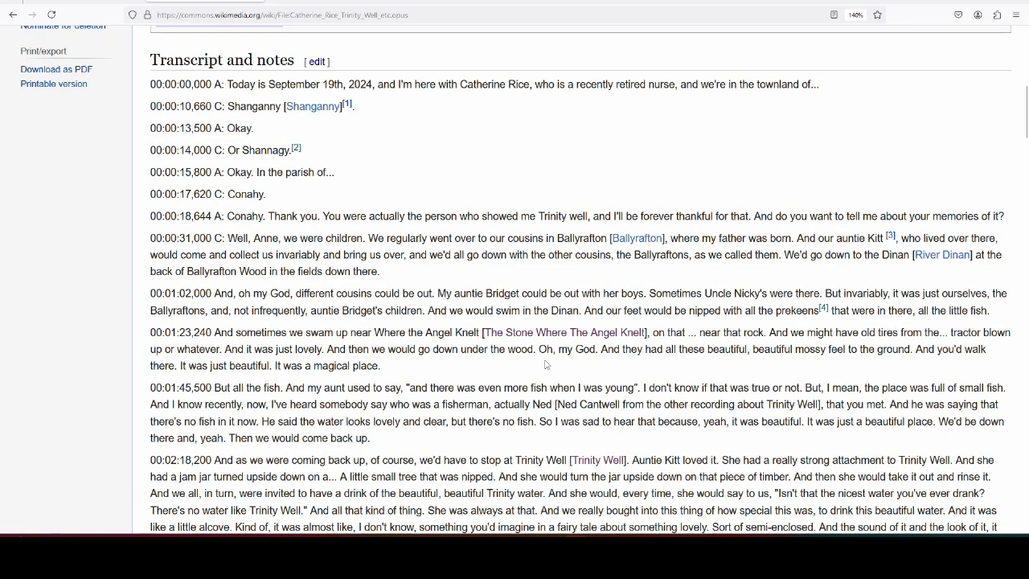
scroll(545, 364, up, 6)
scroll(271, 266, down, 2)
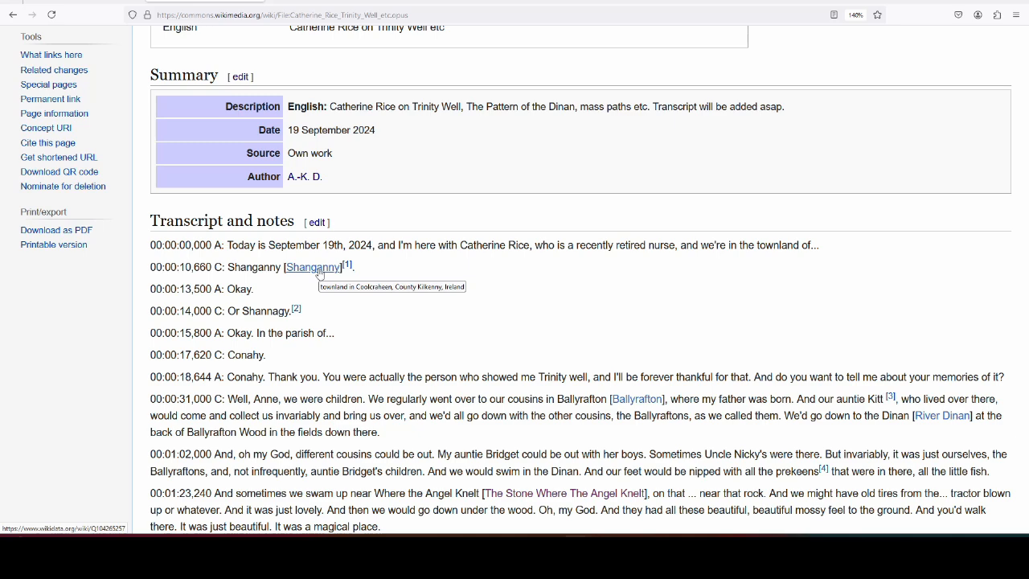
scroll(319, 274, down, 3)
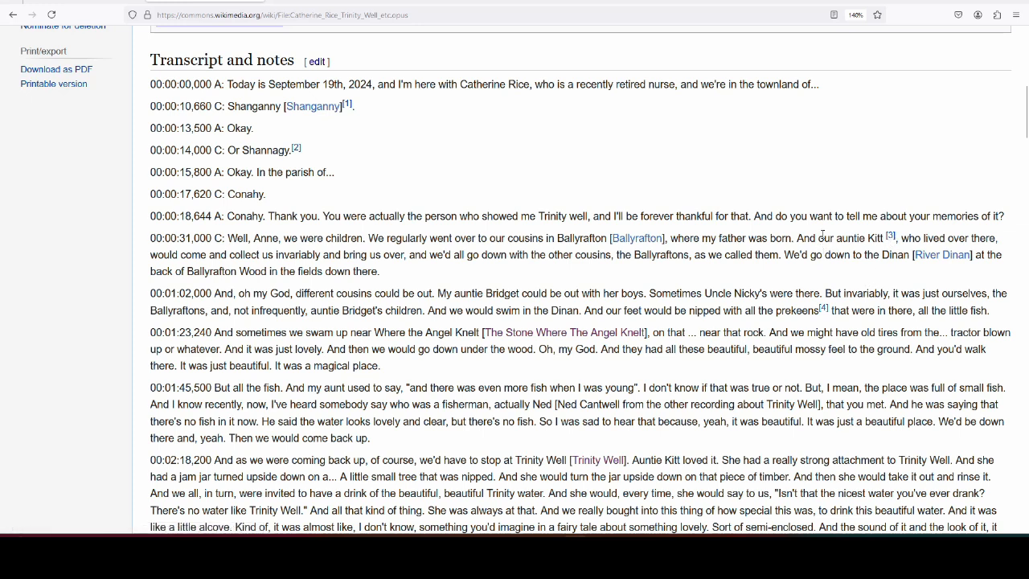
click(891, 237)
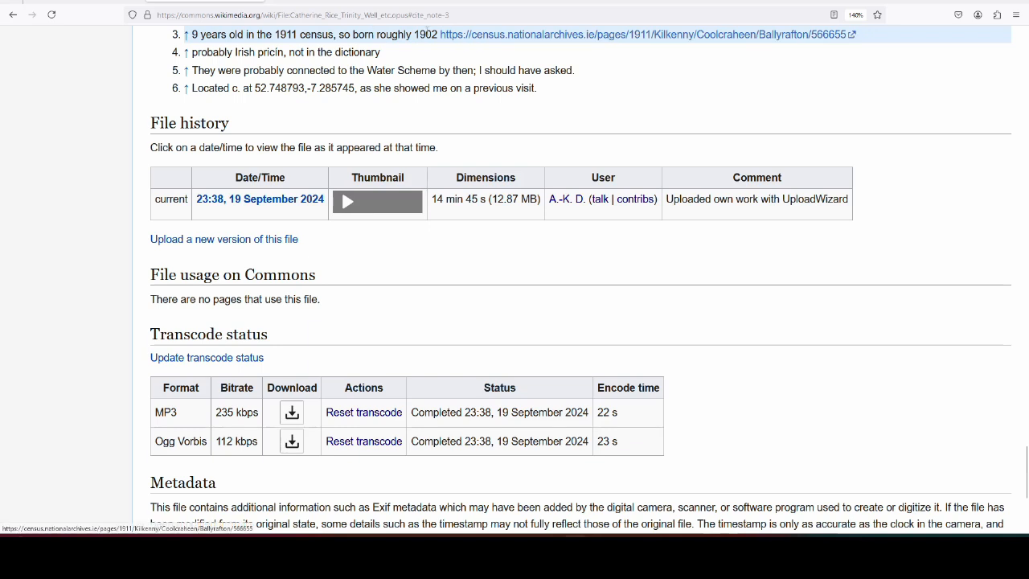
click(12, 16)
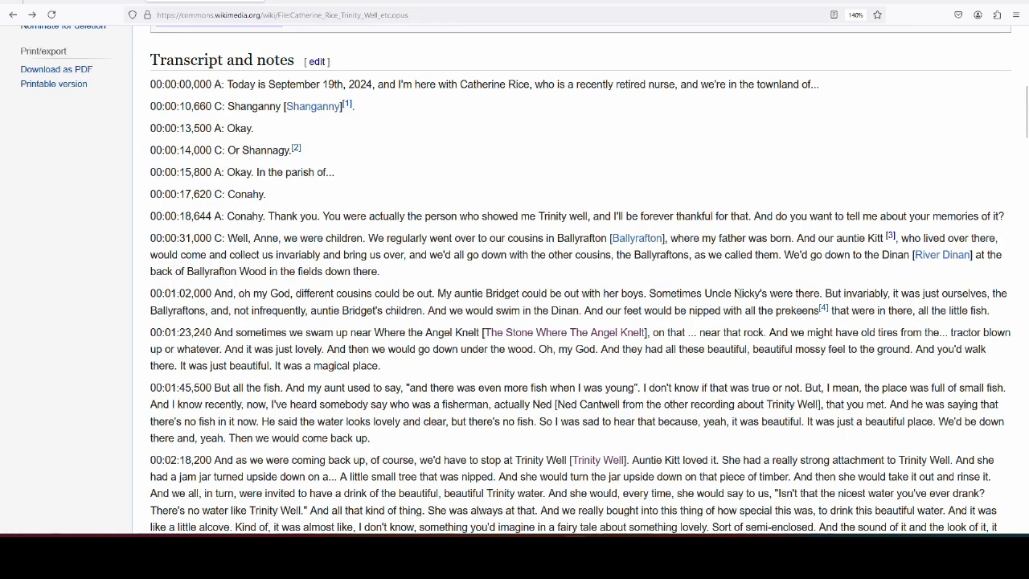
- Scroll through the Trinity Well timestamped transcript and back up to Transcript and notes
scroll(947, 245, down, 3)
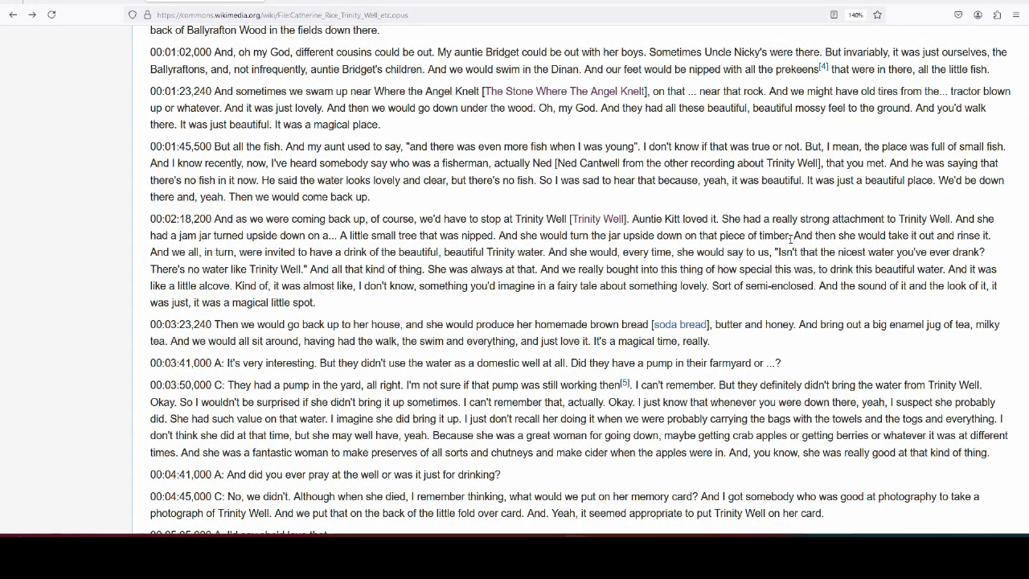
scroll(449, 314, down, 2)
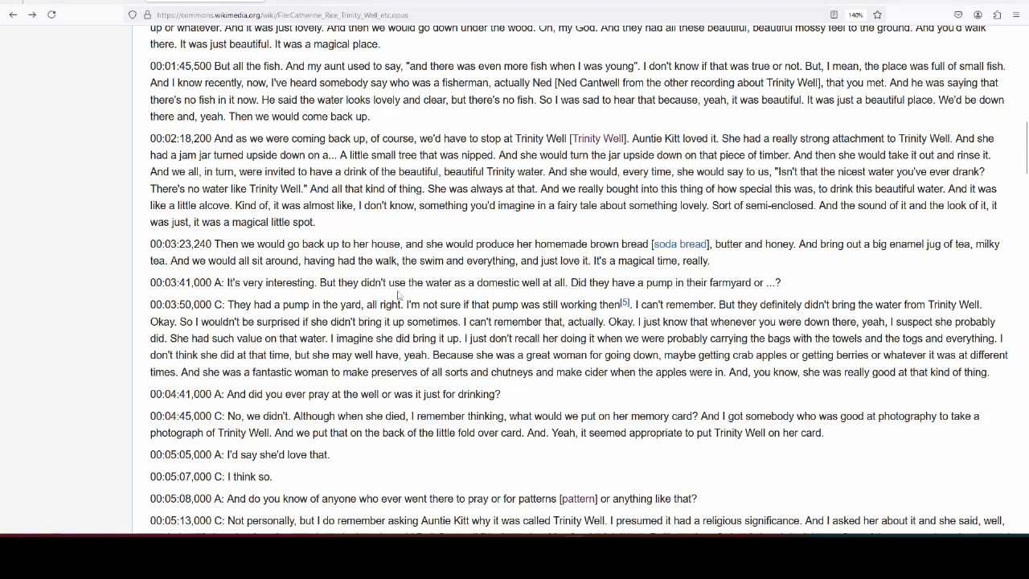
scroll(396, 259, down, 5)
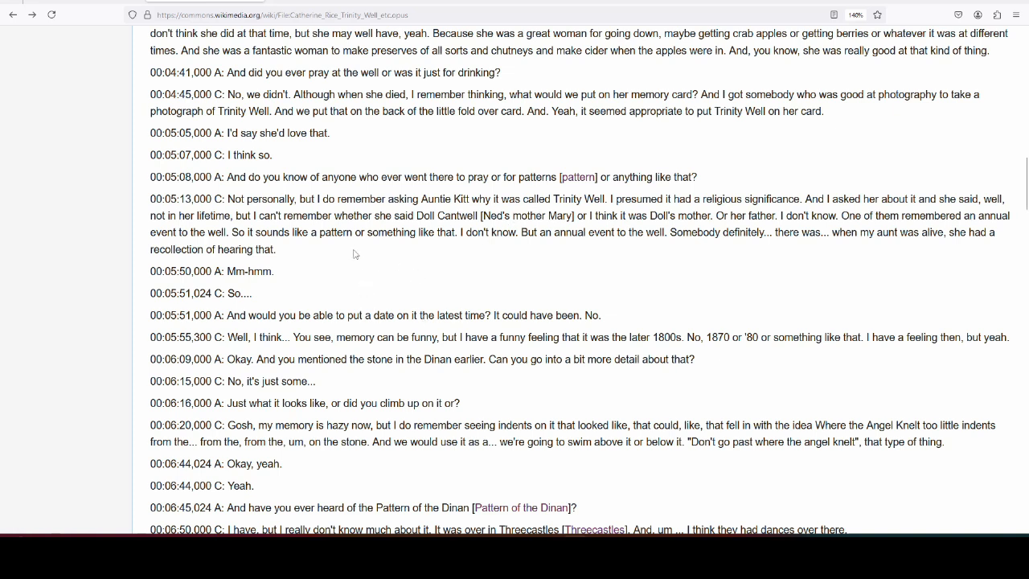
scroll(354, 253, down, 2)
scroll(354, 252, down, 2)
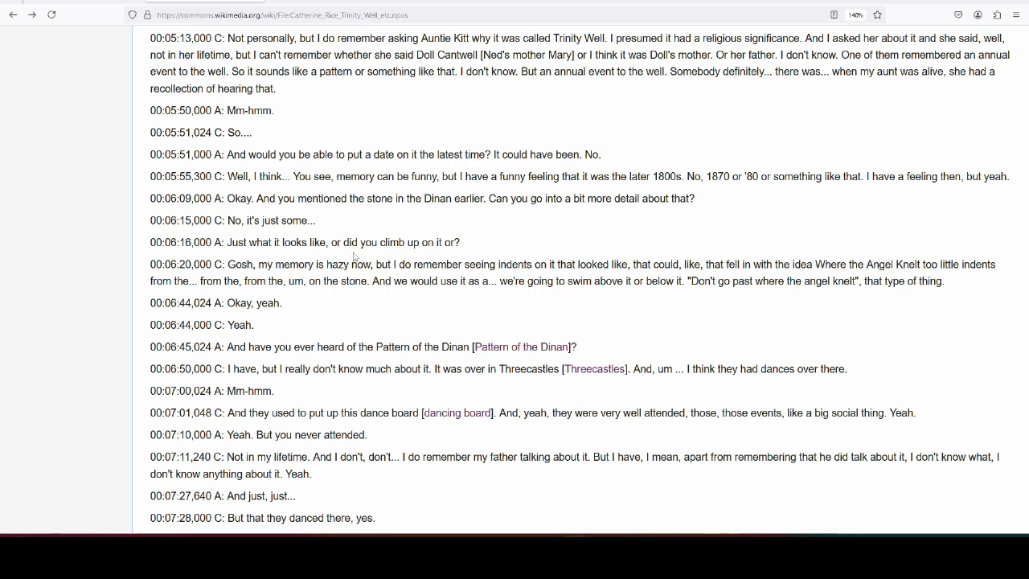
scroll(464, 312, down, 10)
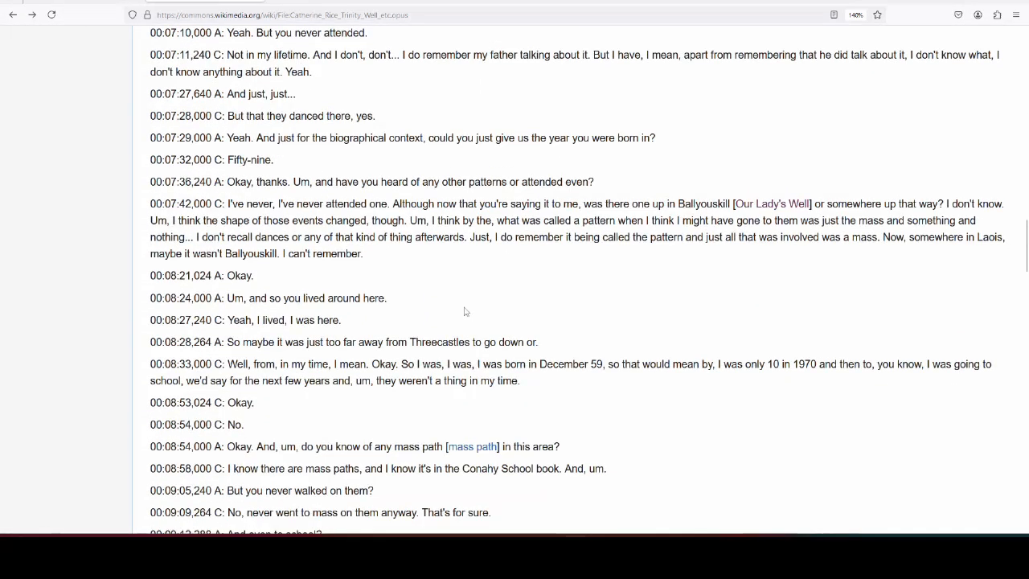
scroll(464, 312, down, 2)
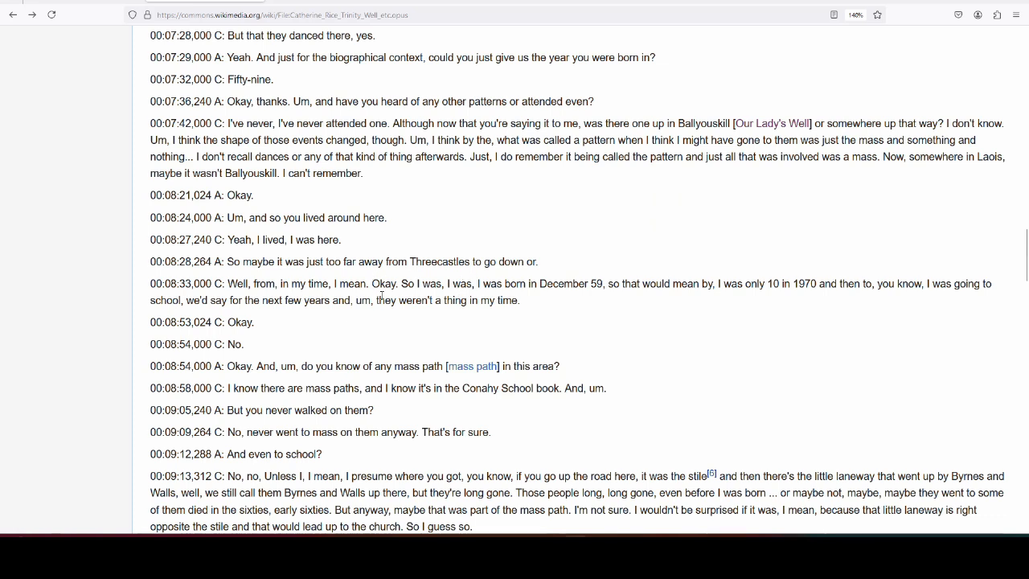
scroll(382, 296, down, 5)
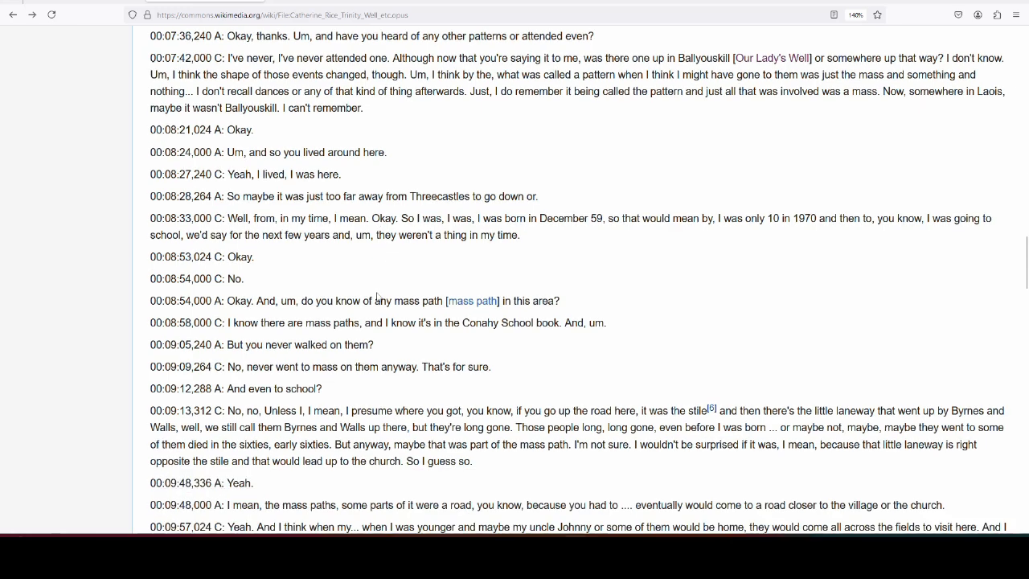
scroll(377, 295, down, 3)
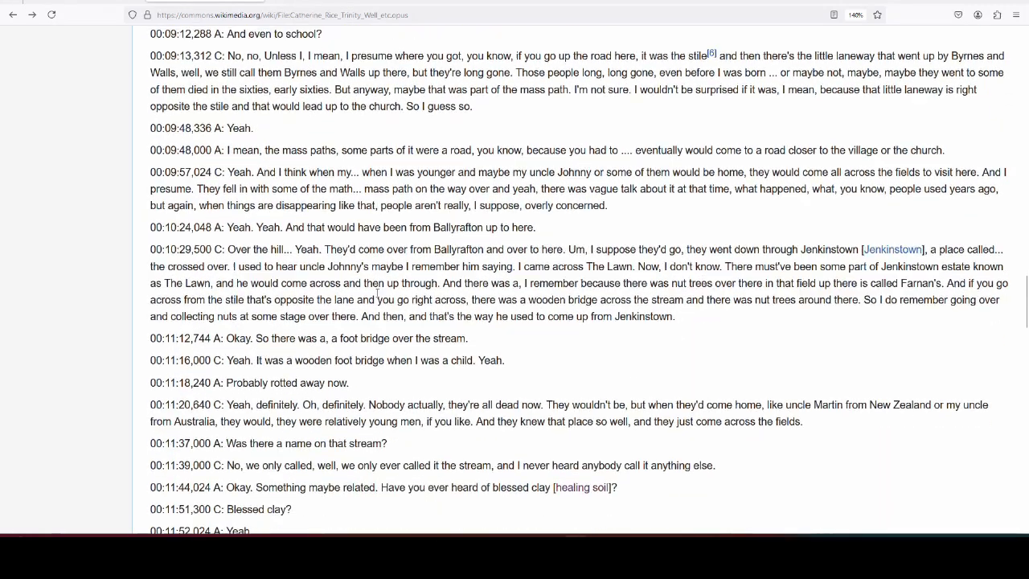
scroll(360, 344, up, 9)
scroll(360, 343, up, 20)
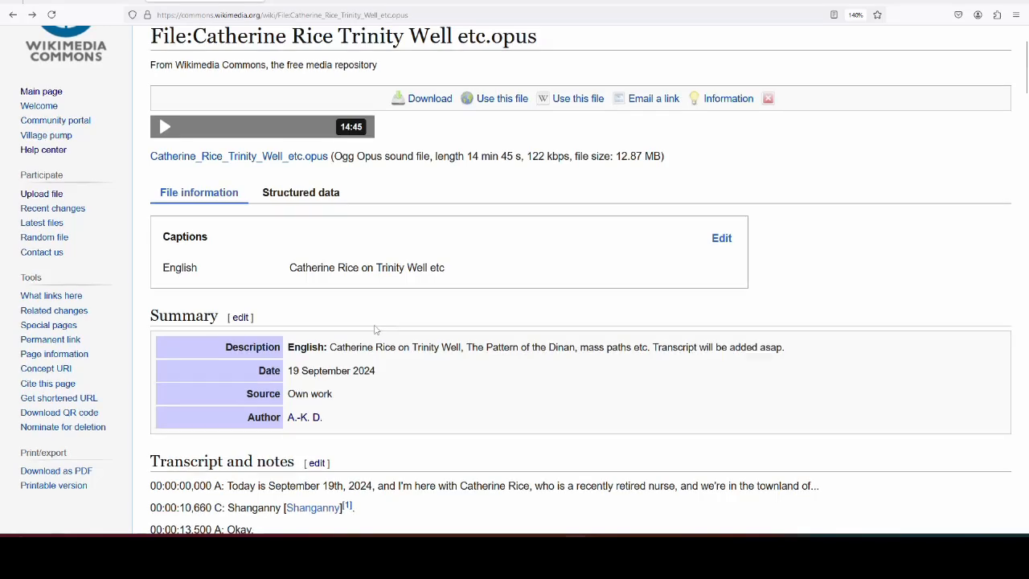
scroll(376, 328, down, 3)
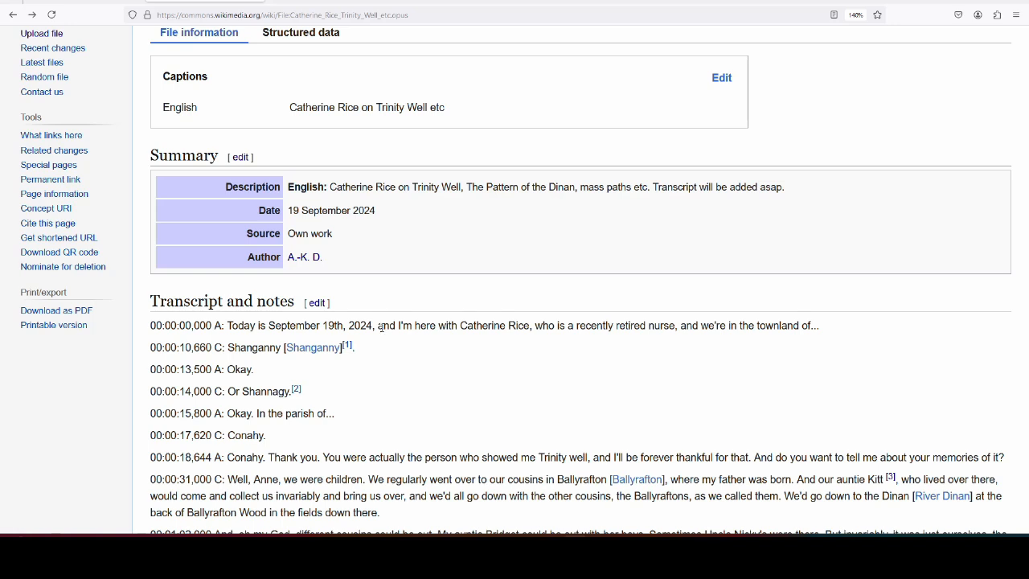
scroll(381, 327, down, 5)
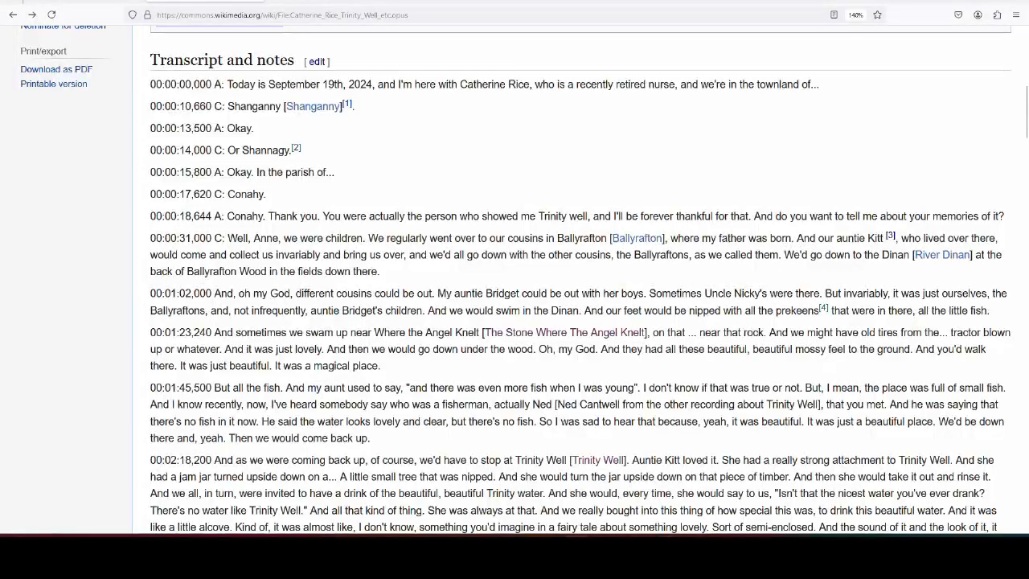
- Delete the ' --> end time' parts from the first two subtitle cues
mouse_move(668, 555)
click(668, 486)
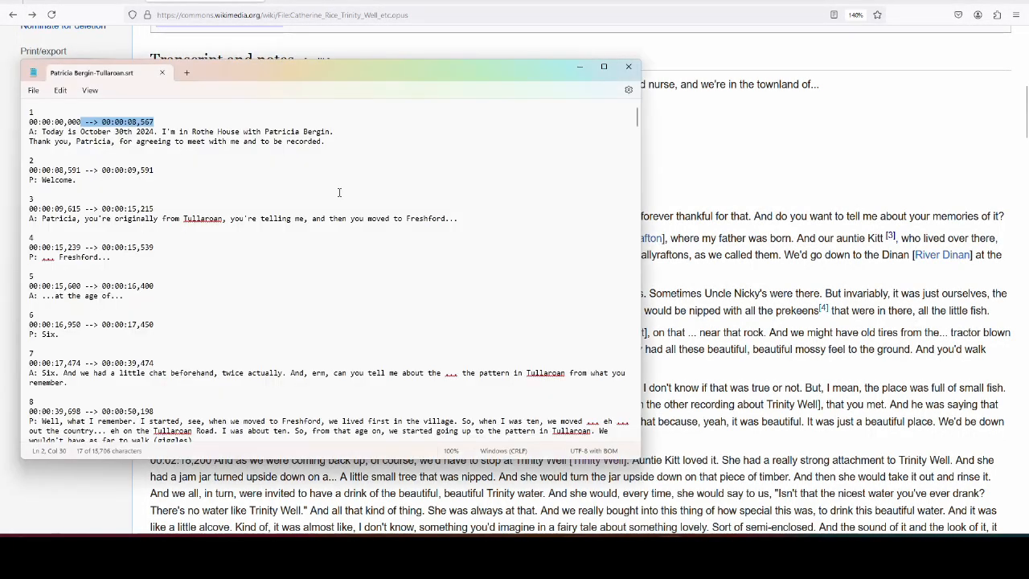
key(Delete)
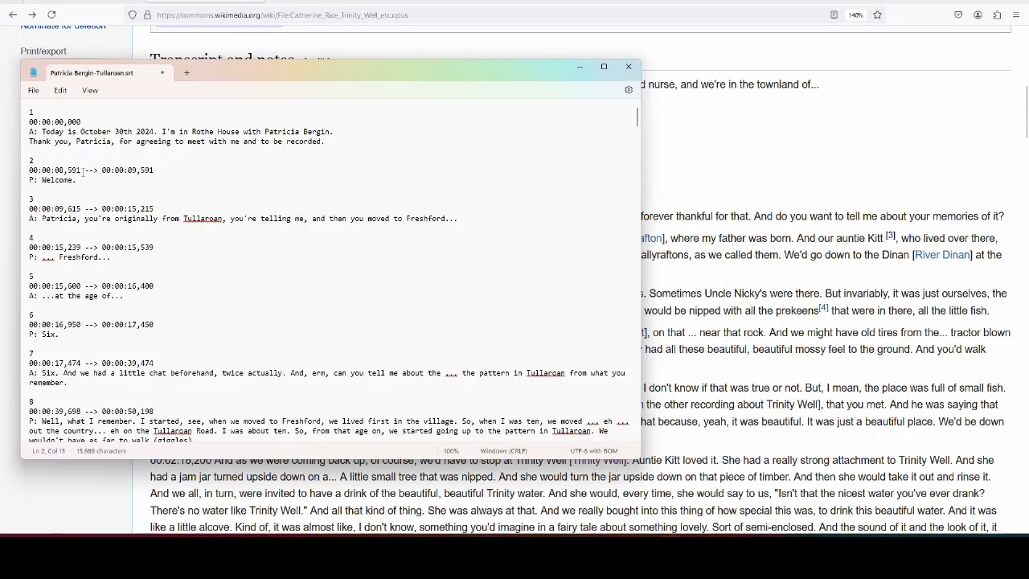
drag(81, 171, 154, 171)
key(Delete)
- Remove cue number 1 from the top of the SRT, comparing with the Commons transcript
click(710, 298)
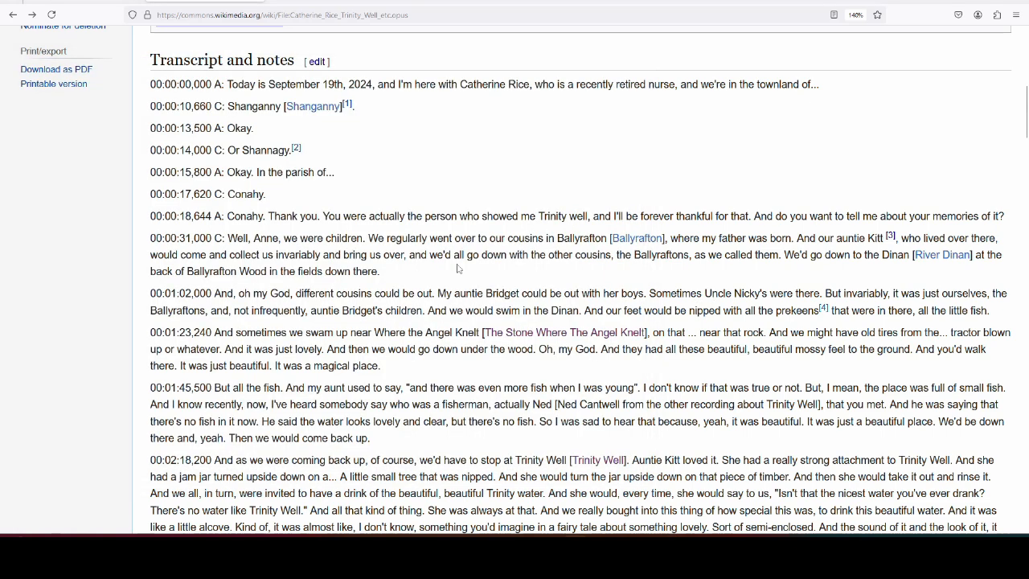
key(alt+Tab)
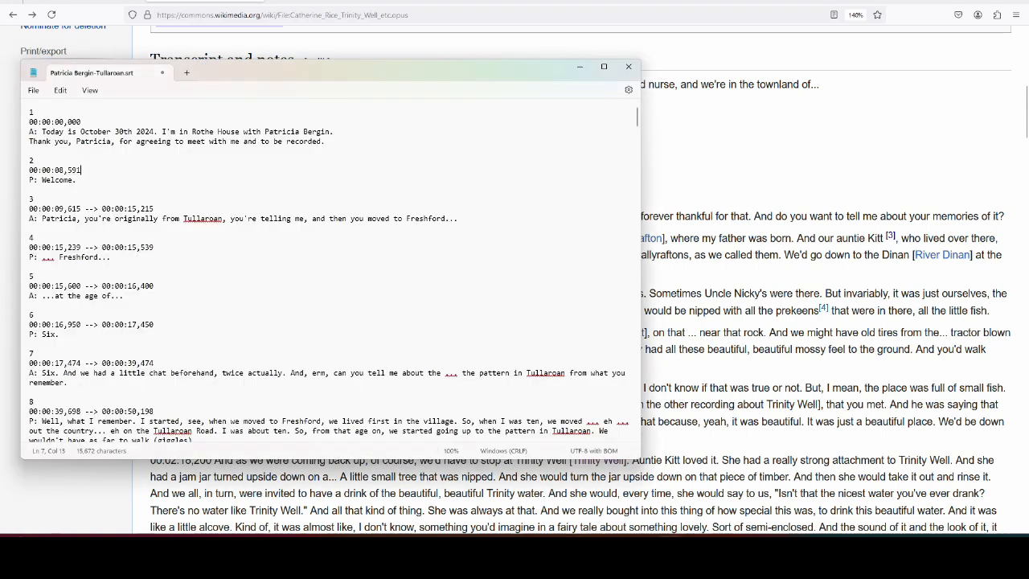
key(ctrl+Home)
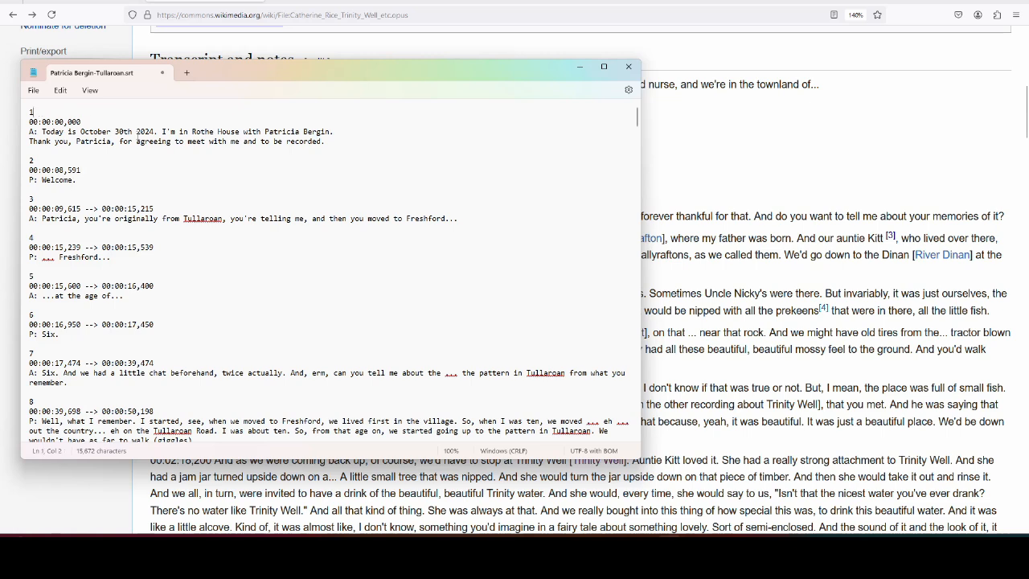
key(Delete)
key(Delete)
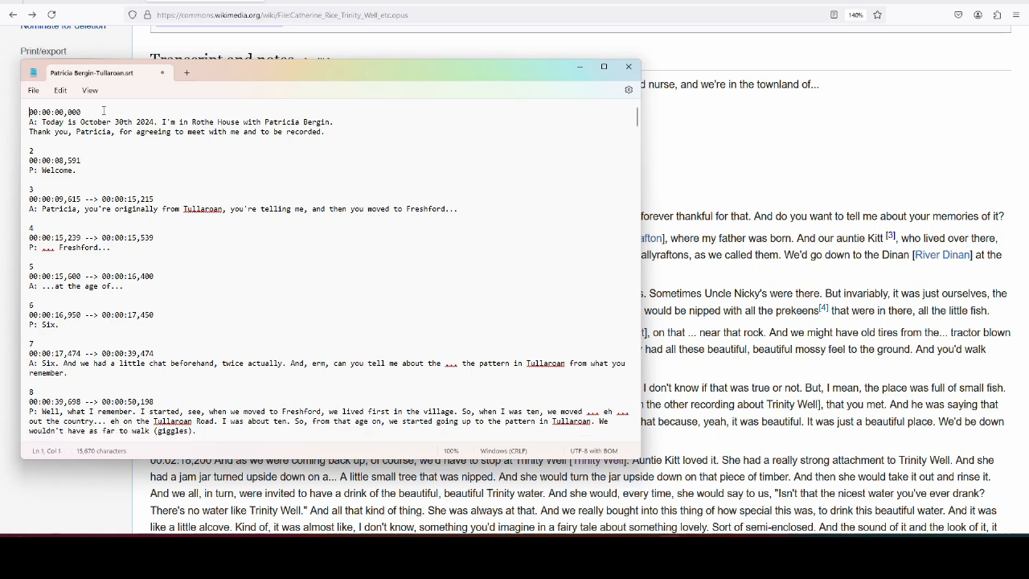
key(alt+Tab)
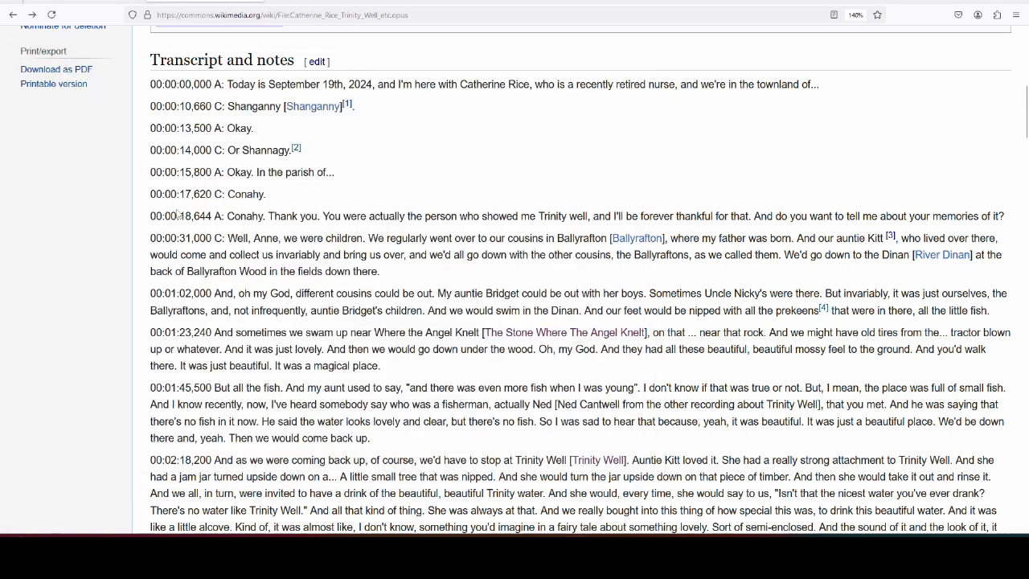
key(alt+Tab)
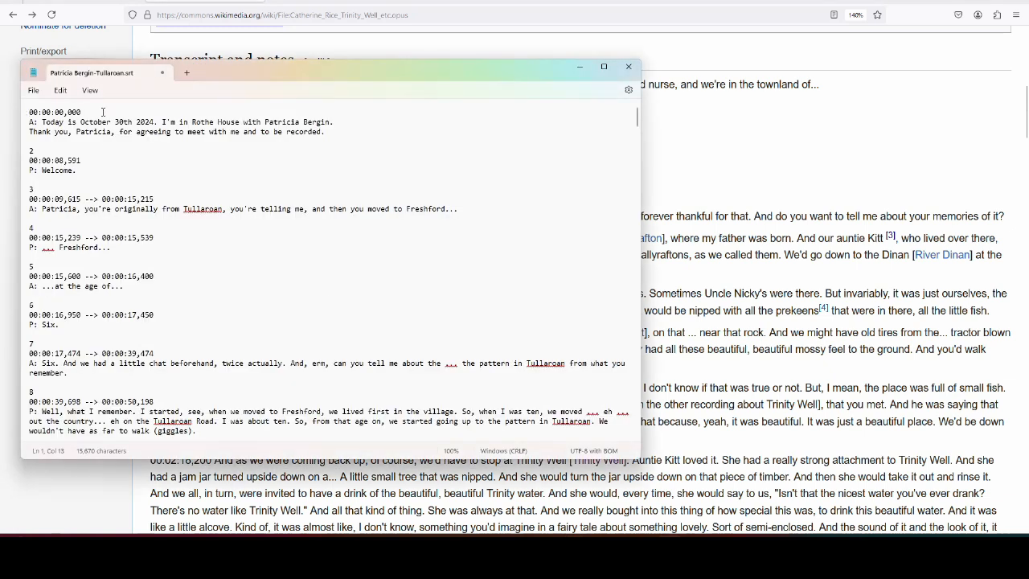
- Put a <br /> after the first timestamp in place of the blank line
key(Return)
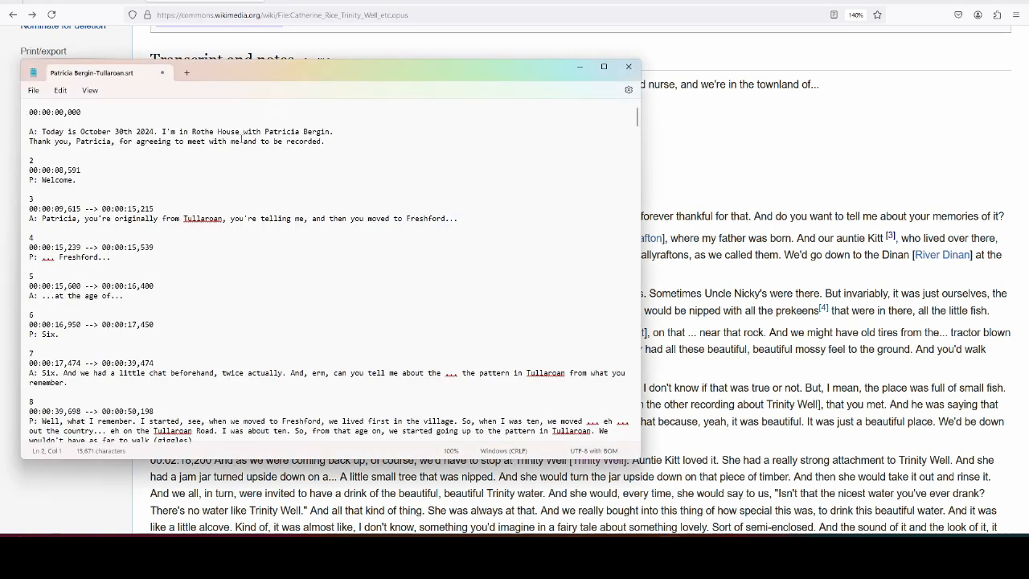
key(alt+Tab)
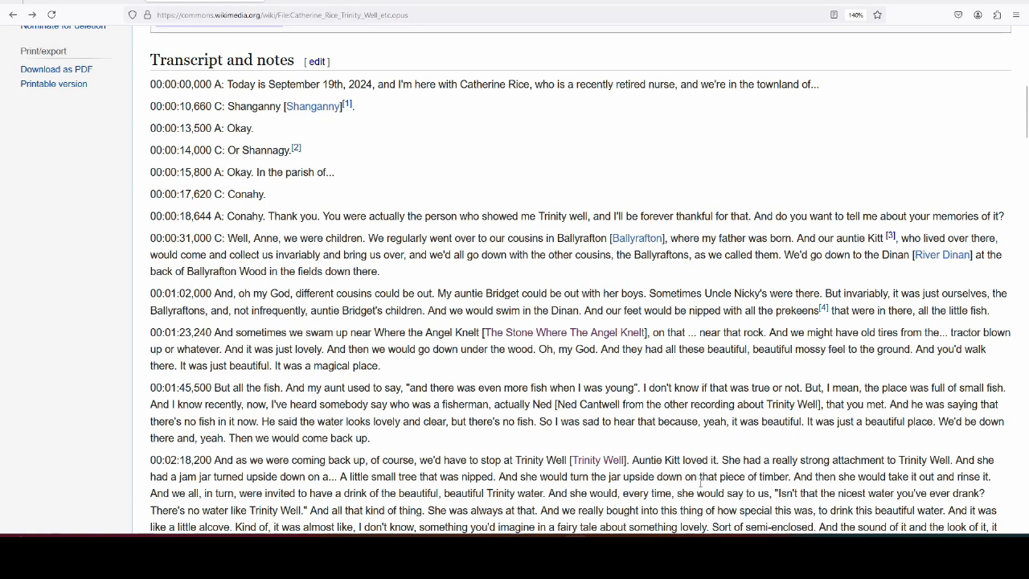
key(alt+Tab)
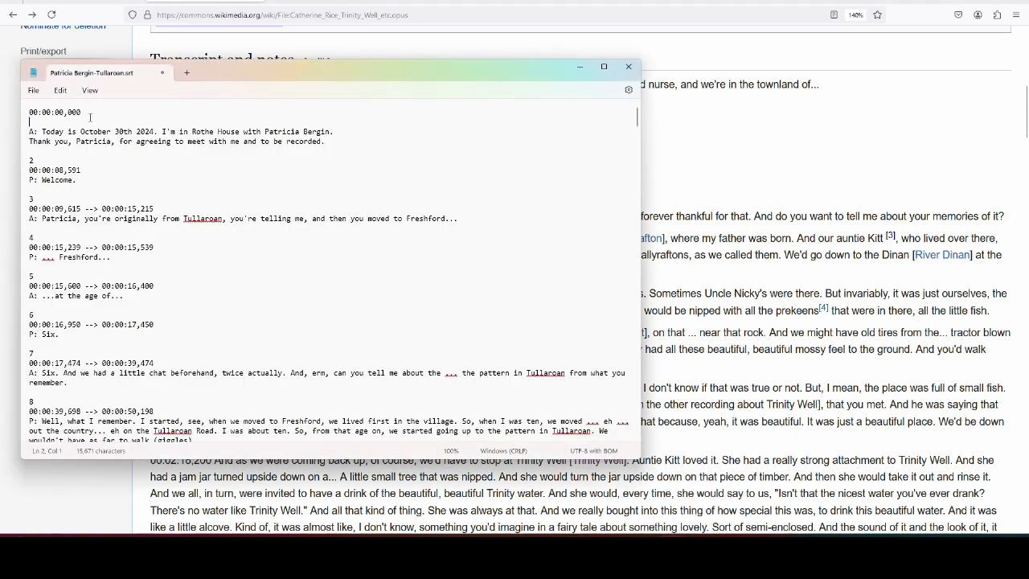
key(BackSpace)
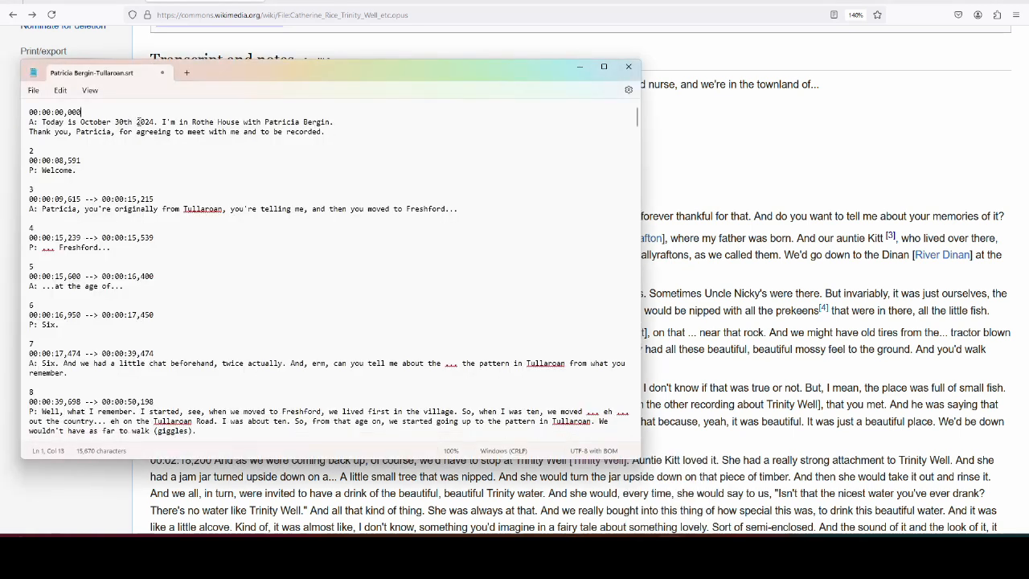
text(<br />)
drag(80, 112, 106, 113)
- Delete cue number 2 and its blank line from the subtitle file
click(128, 167)
click(45, 149)
key(BackSpace)
key(BackSpace)
key(BackSpace)
click(754, 364)
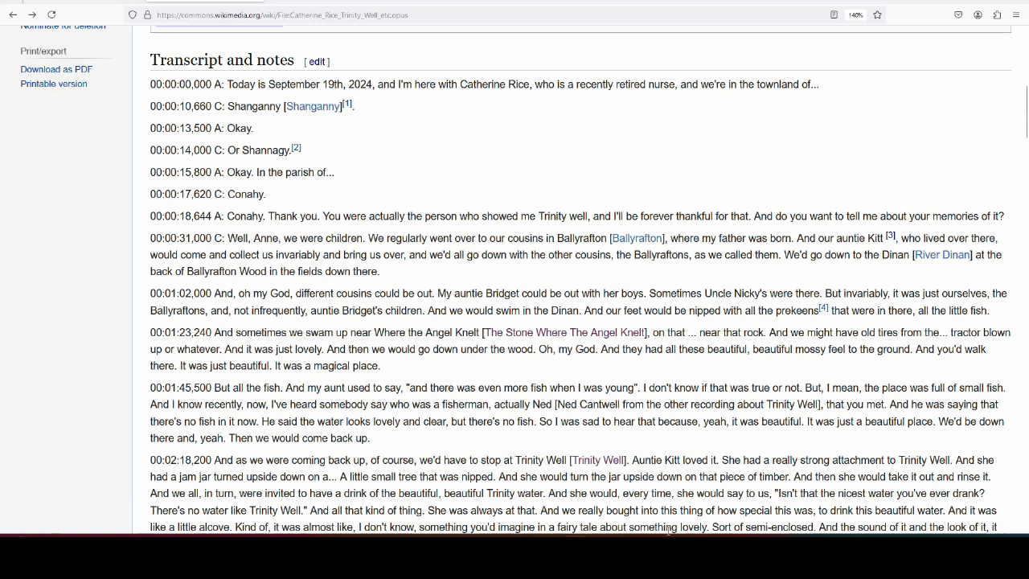
mouse_move(669, 559)
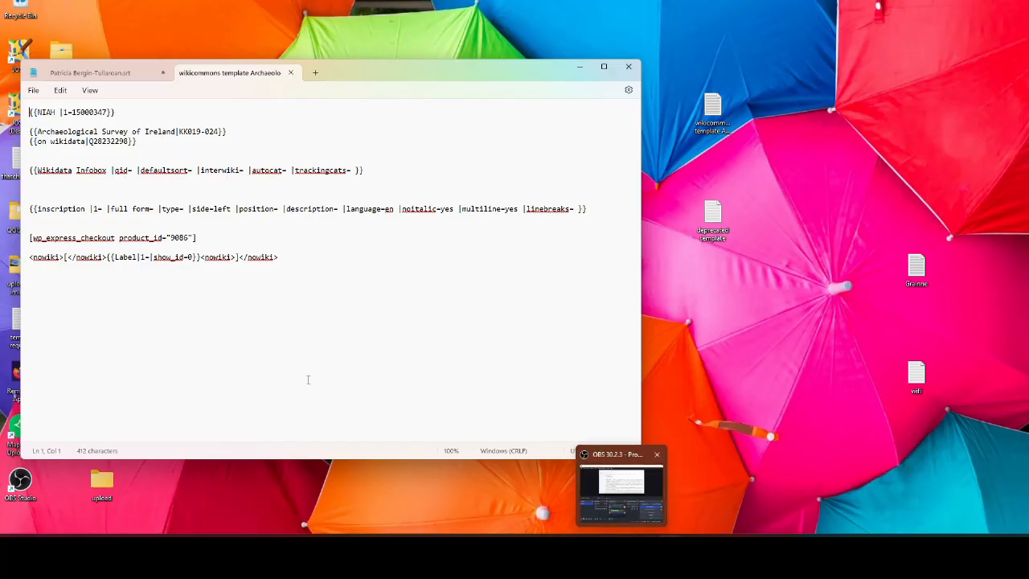
- Add a blank line above the nowiki line and select {{Label|1=|show_id=0}} in the template notes
click(29, 257)
key(Return)
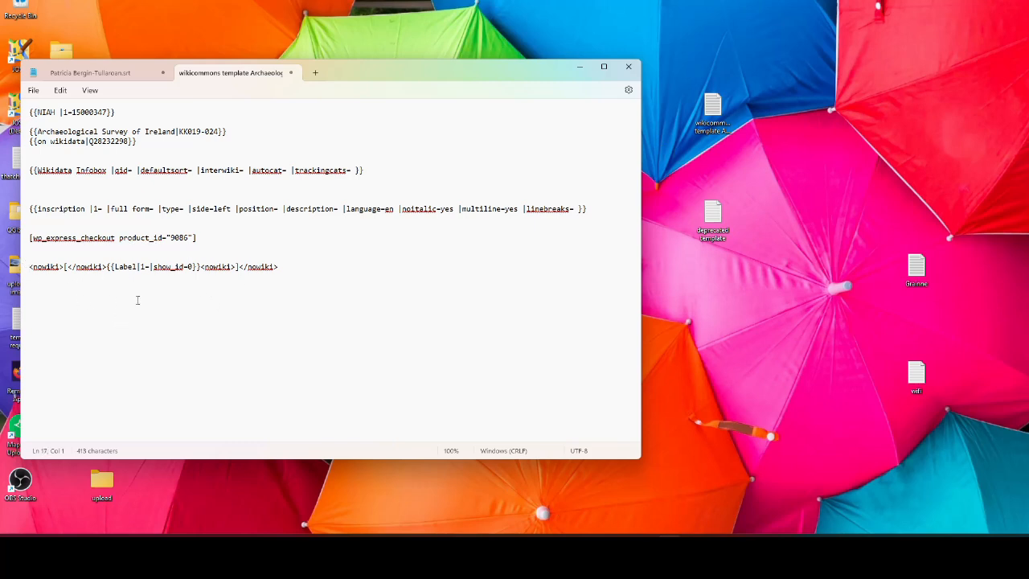
drag(107, 267, 200, 272)
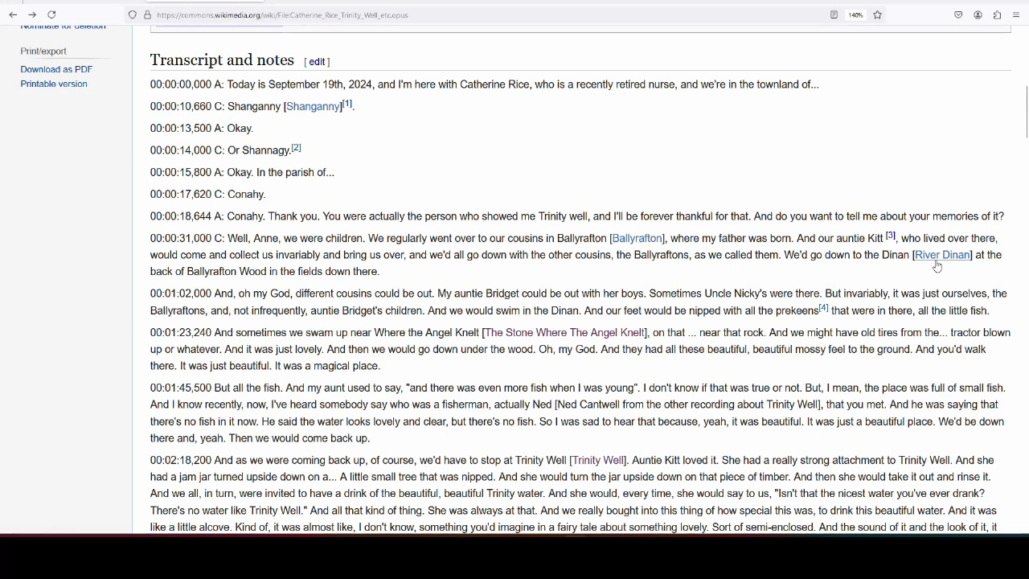
- Open the transcript's soda bread link in a new tab and view it
scroll(797, 324, down, 5)
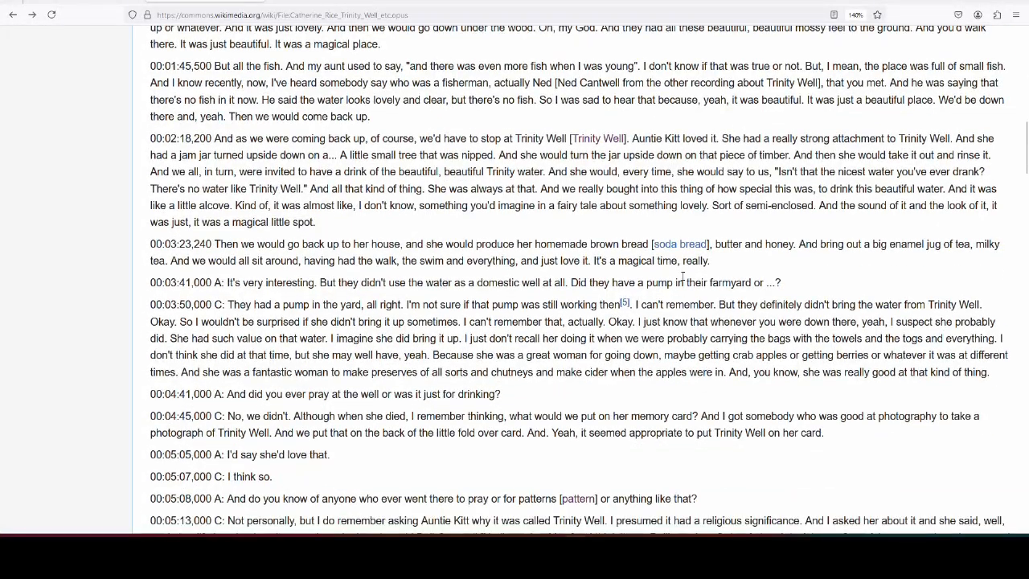
right_click(680, 247)
click(724, 259)
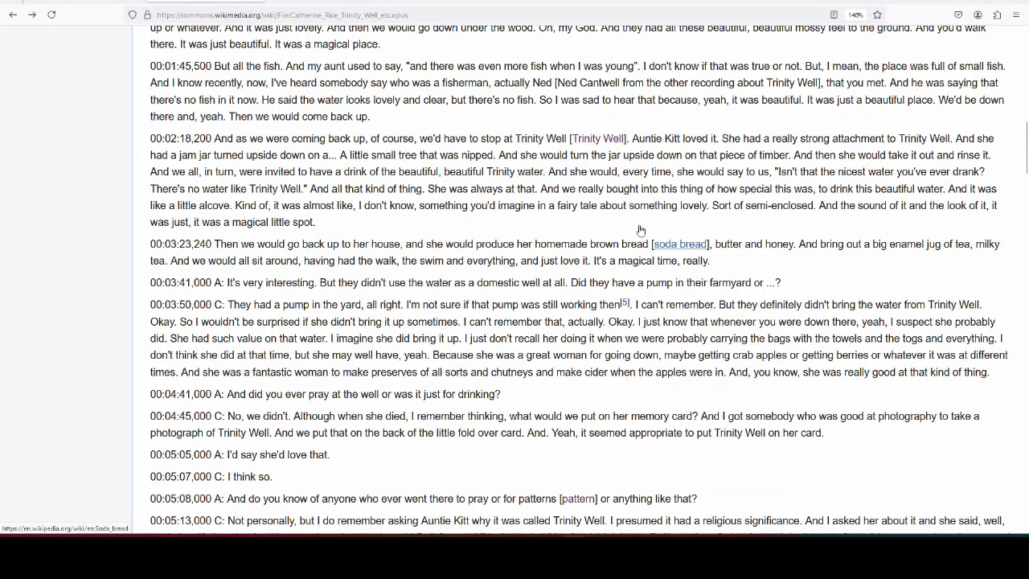
click(319, 1)
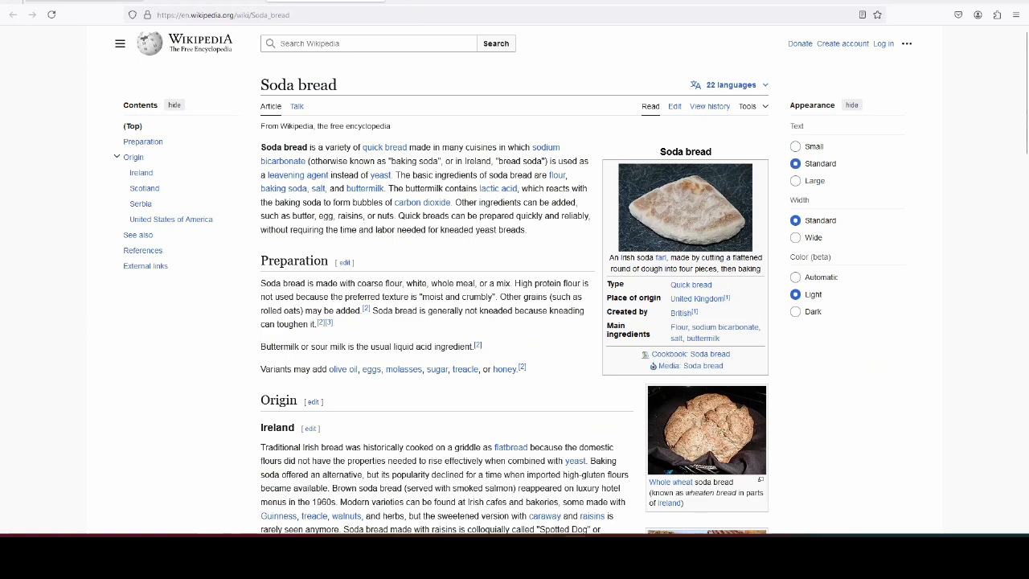
click(378, 3)
- Open the dancing board link in a new tab, then scroll to the Kenny's Well entries
scroll(478, 248, down, 6)
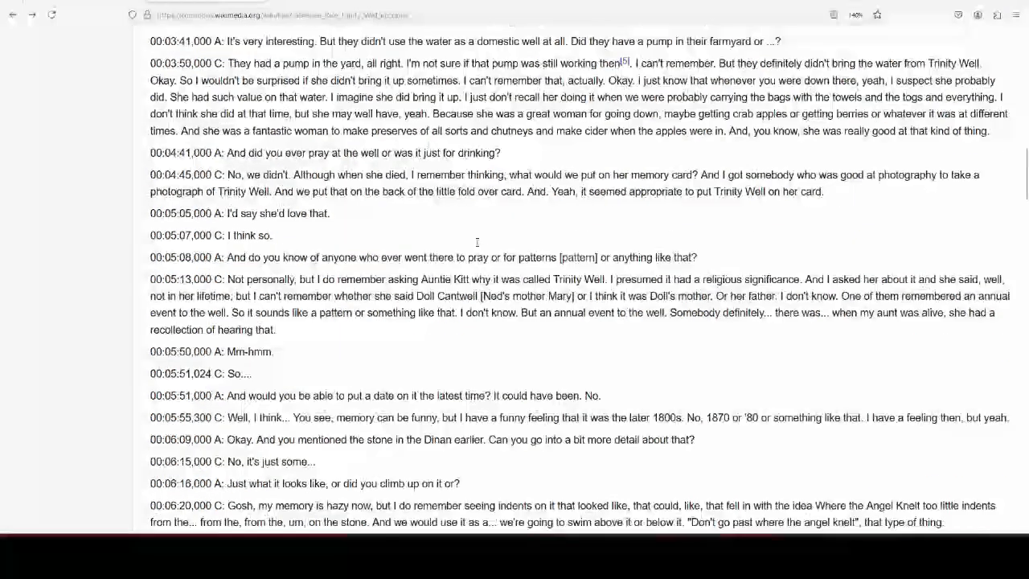
scroll(477, 248, down, 2)
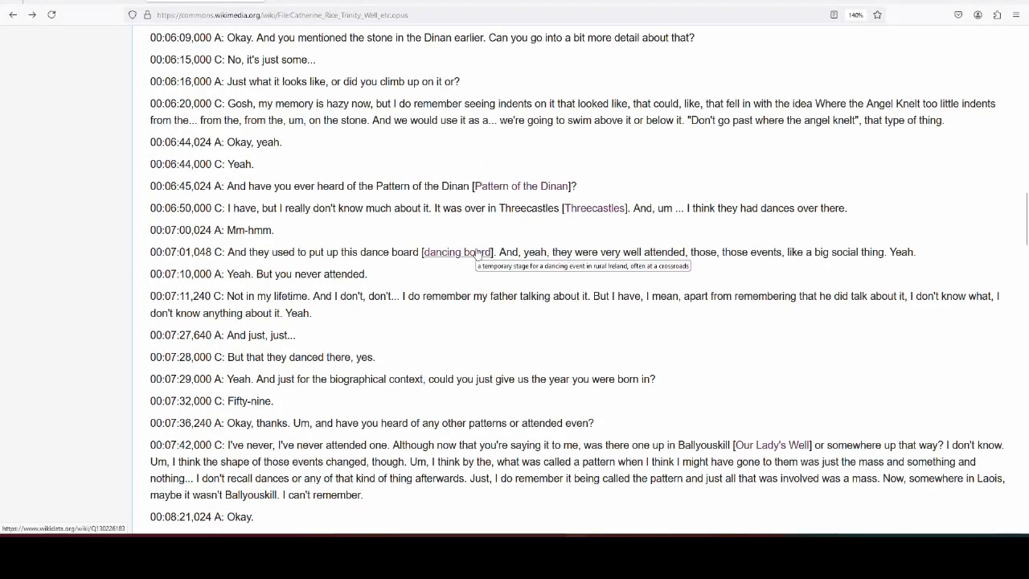
right_click(479, 253)
click(486, 259)
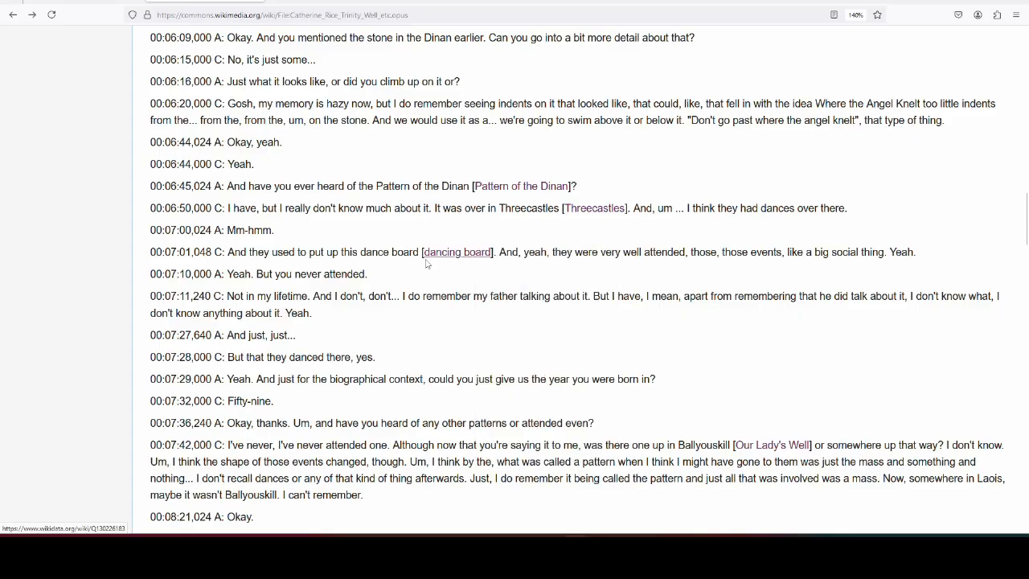
scroll(413, 255, down, 5)
scroll(410, 253, down, 4)
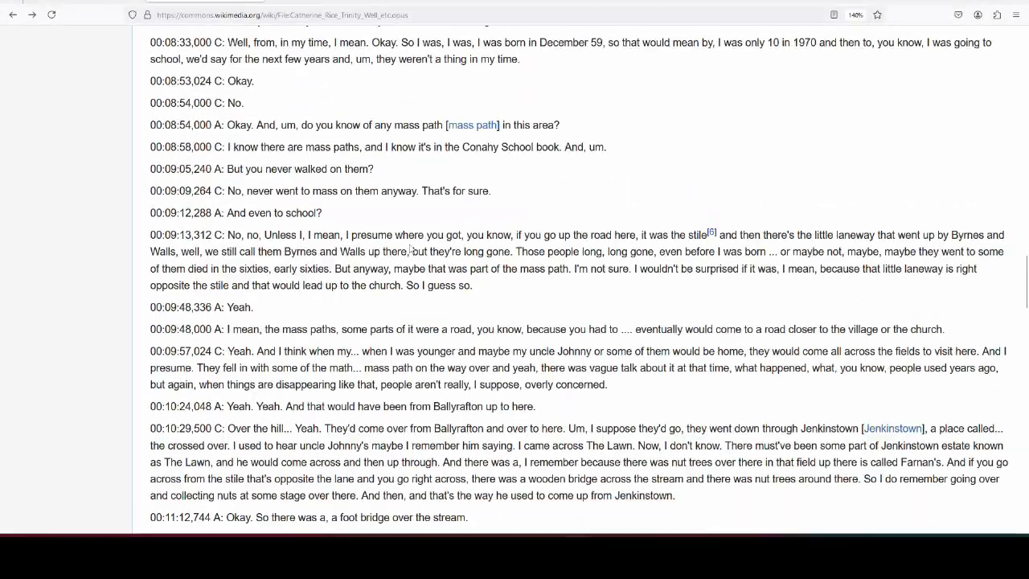
scroll(410, 245, down, 5)
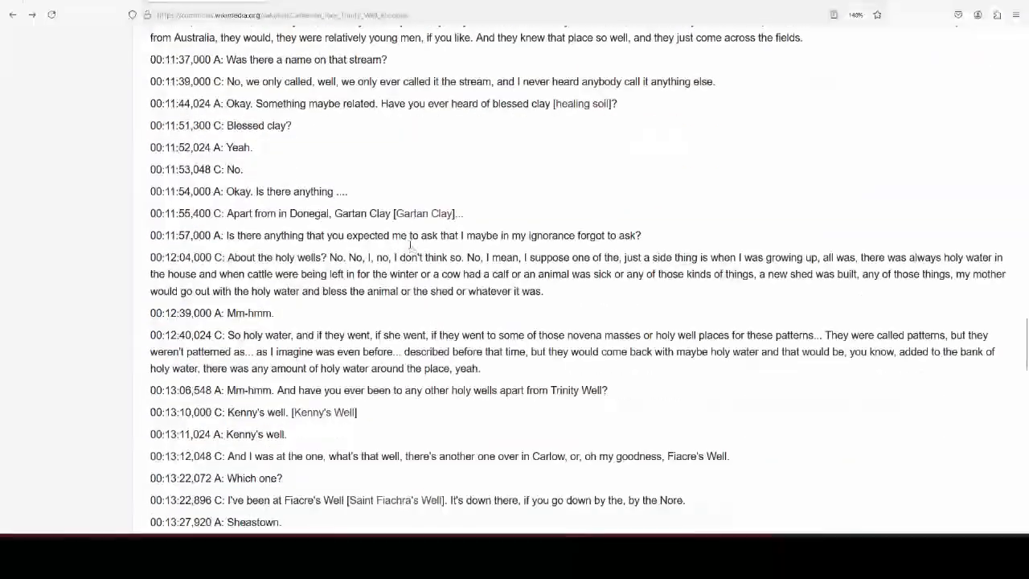
scroll(402, 249, down, 3)
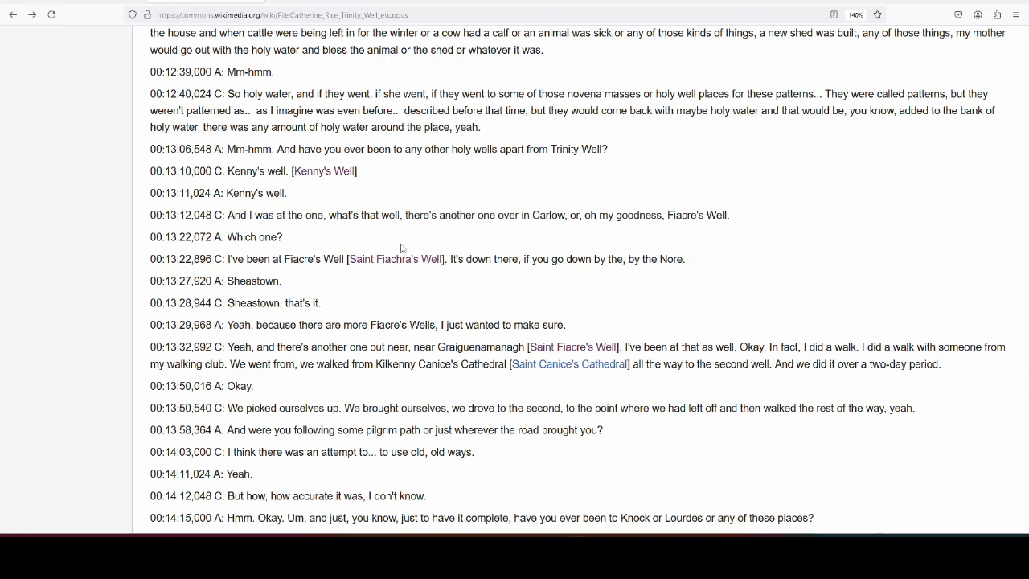
scroll(406, 232, down, 3)
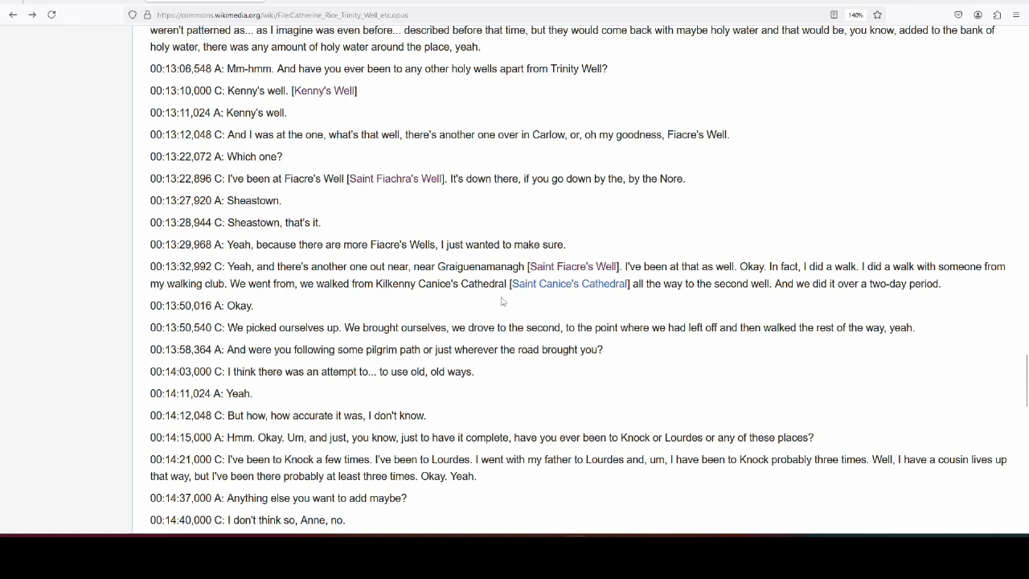
scroll(505, 304, up, 2)
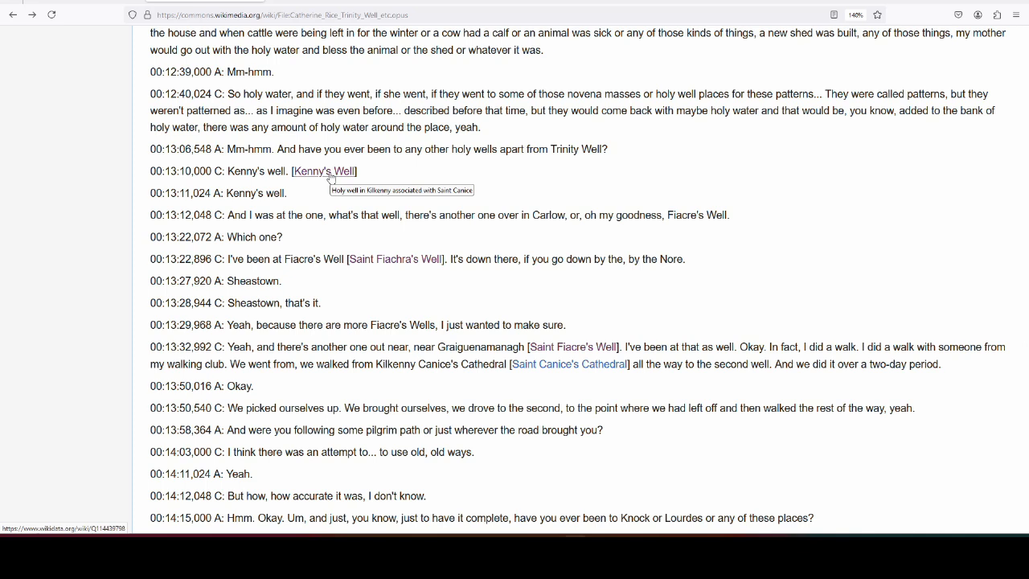
- Open the Kenny's Well Wikidata item in a new tab and review its label and aliases
right_click(330, 176)
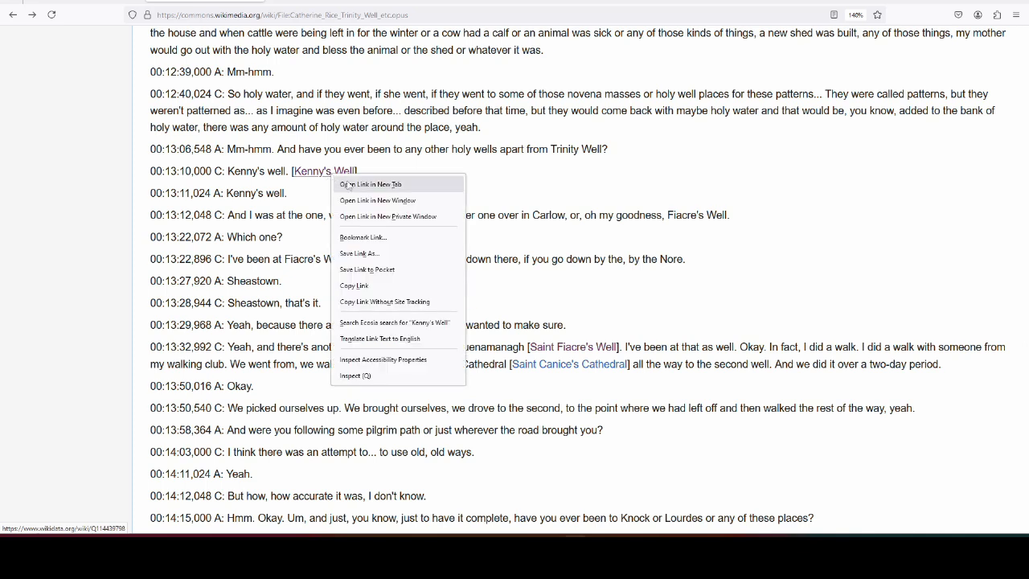
click(346, 185)
click(324, 1)
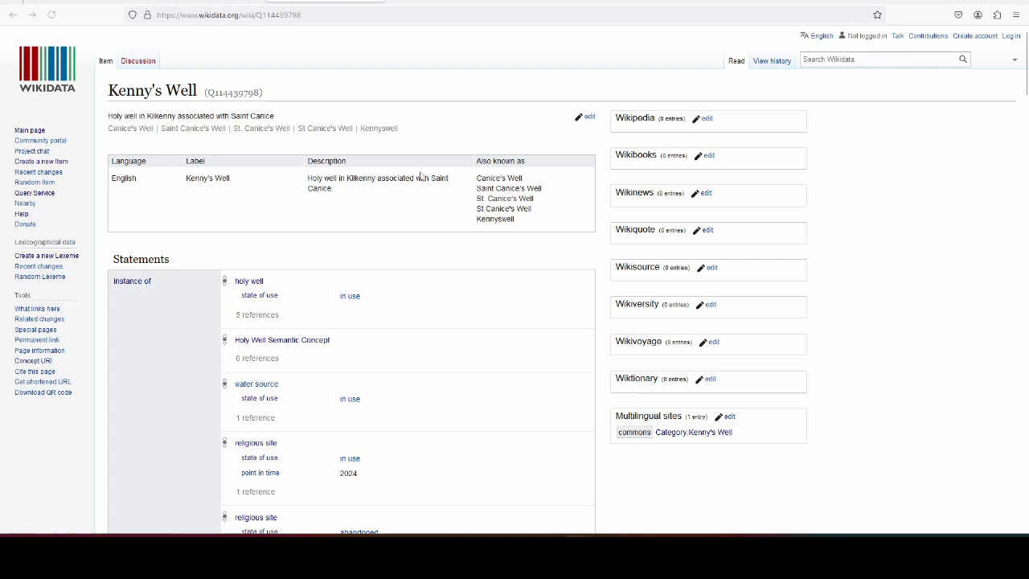
drag(188, 190, 229, 190)
click(245, 191)
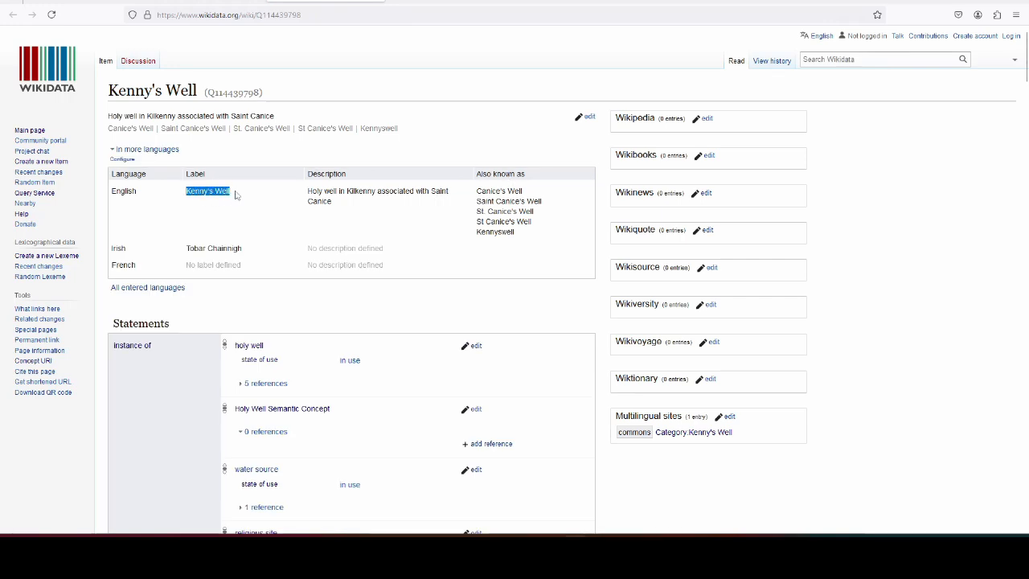
click(235, 195)
drag(476, 192, 533, 234)
click(533, 235)
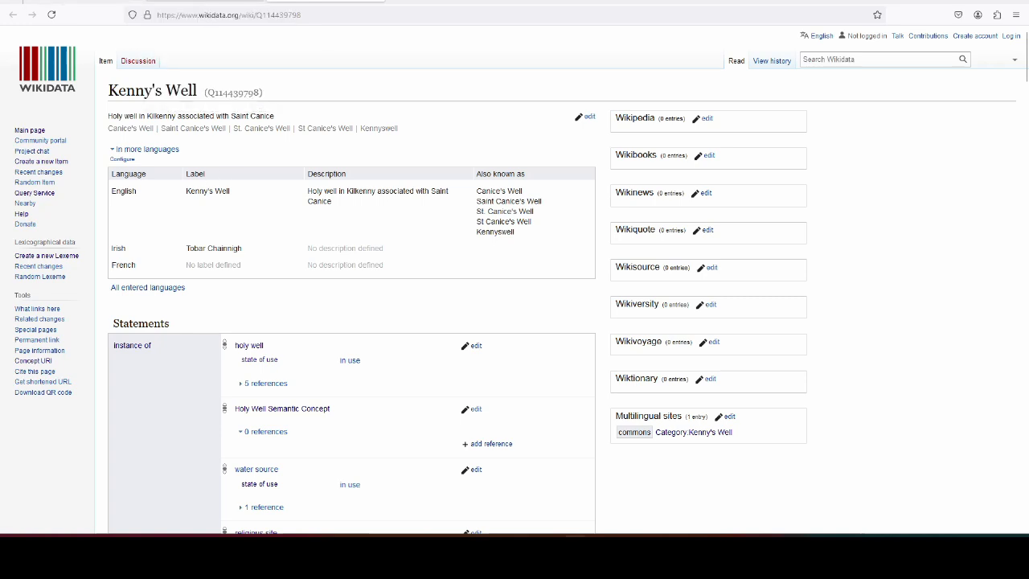
- Check the Kenny's Well (Q114439798) item title, then return to the Commons transcript
click(195, 2)
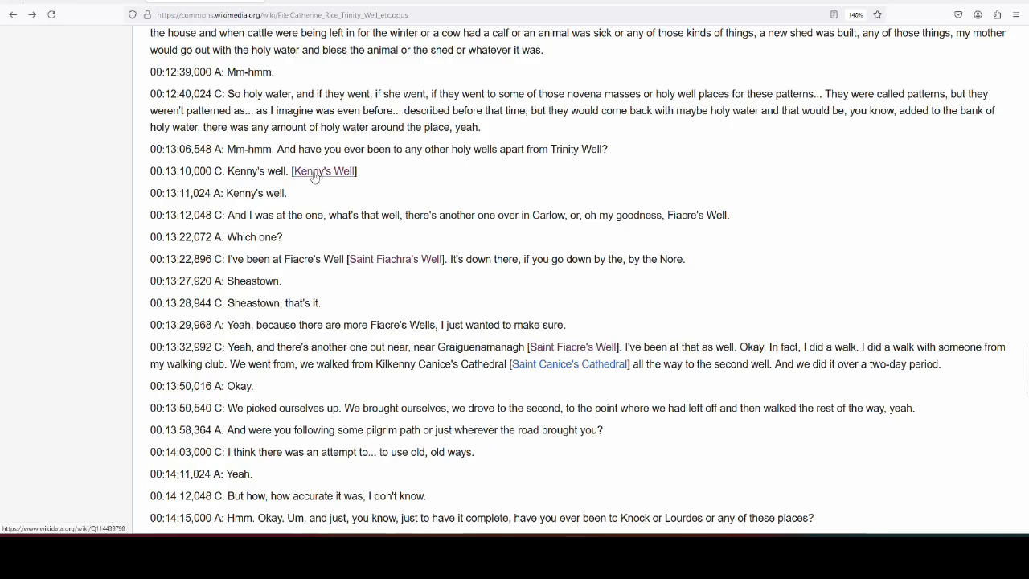
click(269, 3)
drag(111, 91, 198, 90)
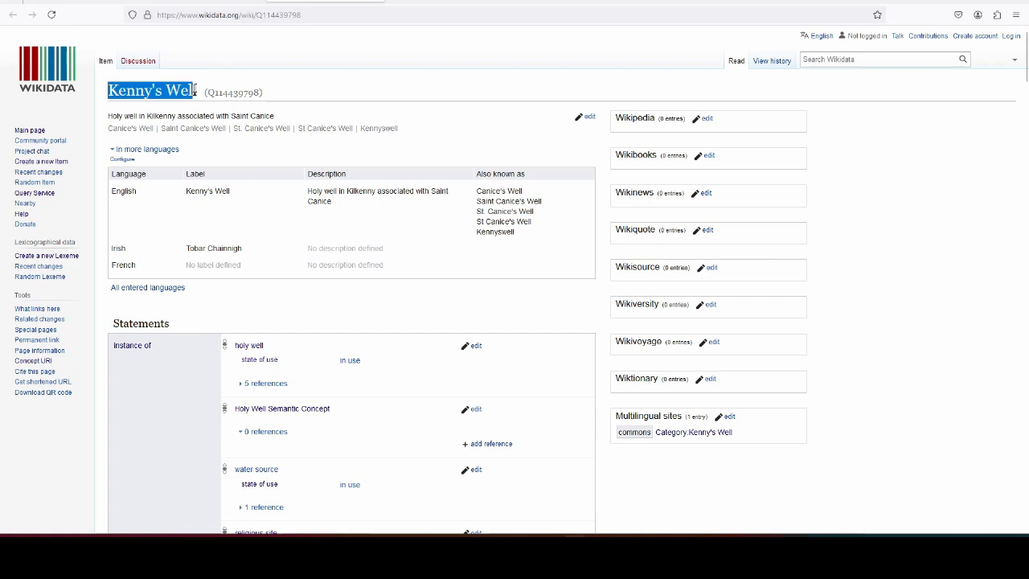
click(199, 89)
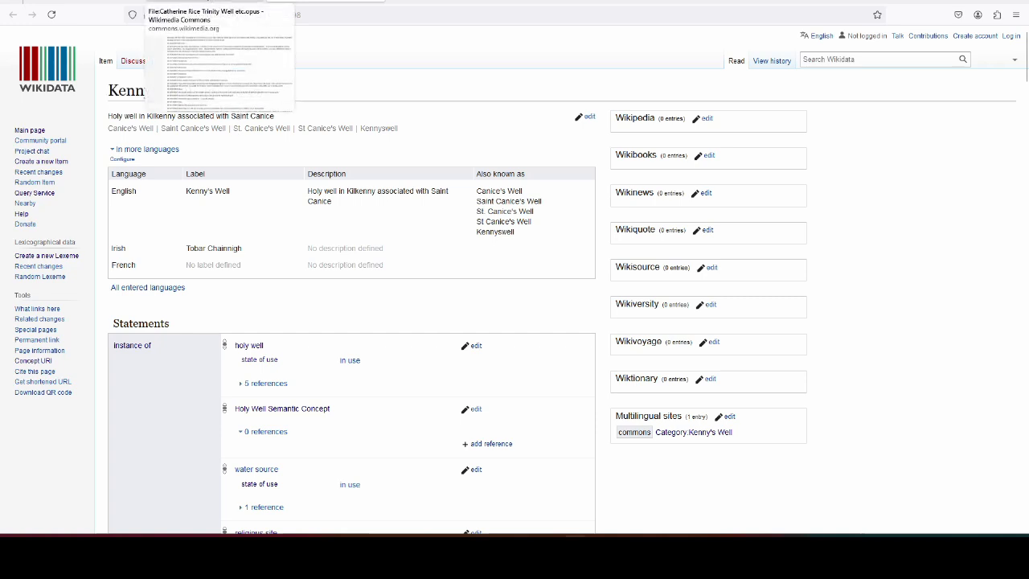
click(213, 2)
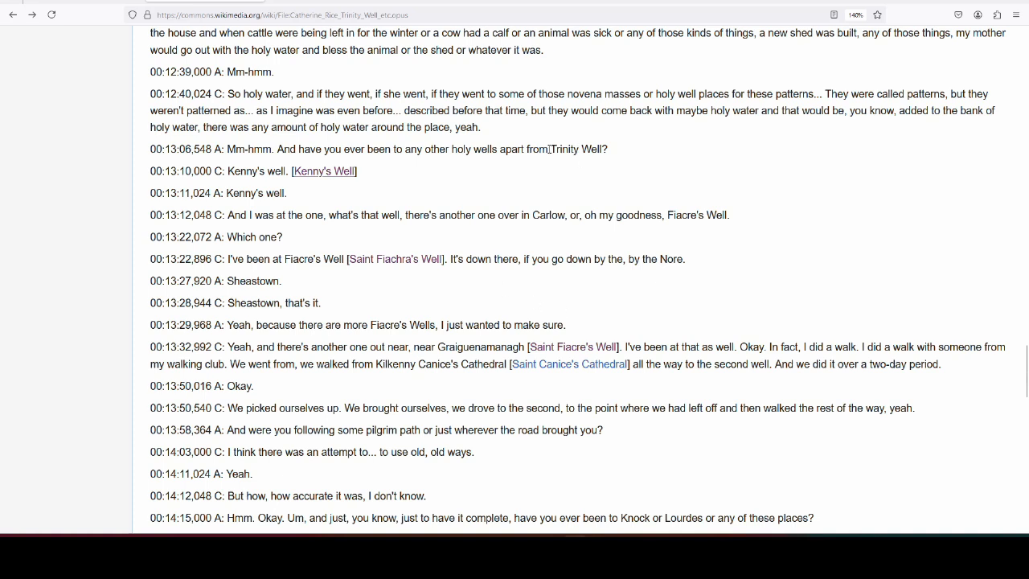
drag(551, 149, 605, 149)
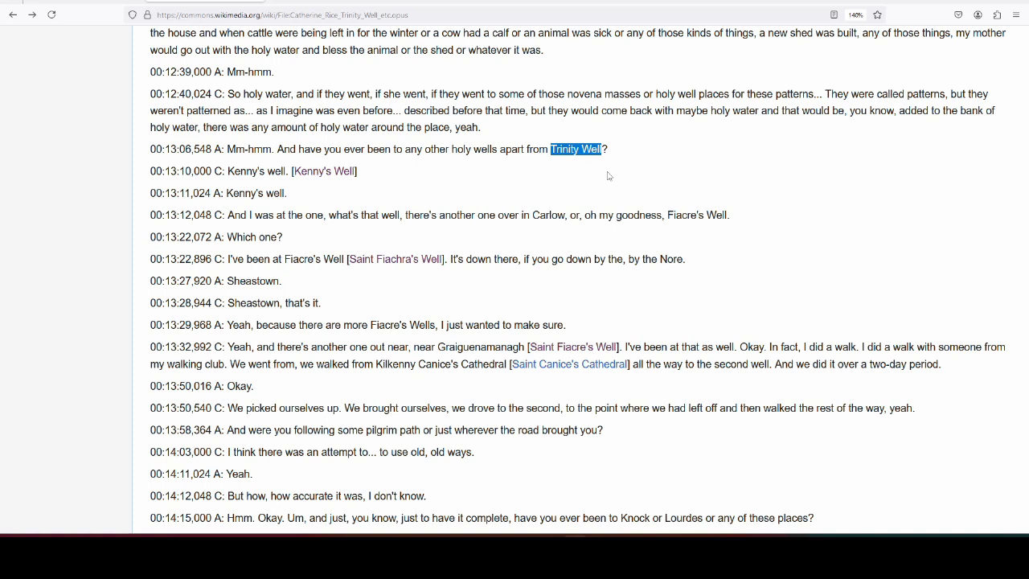
click(552, 150)
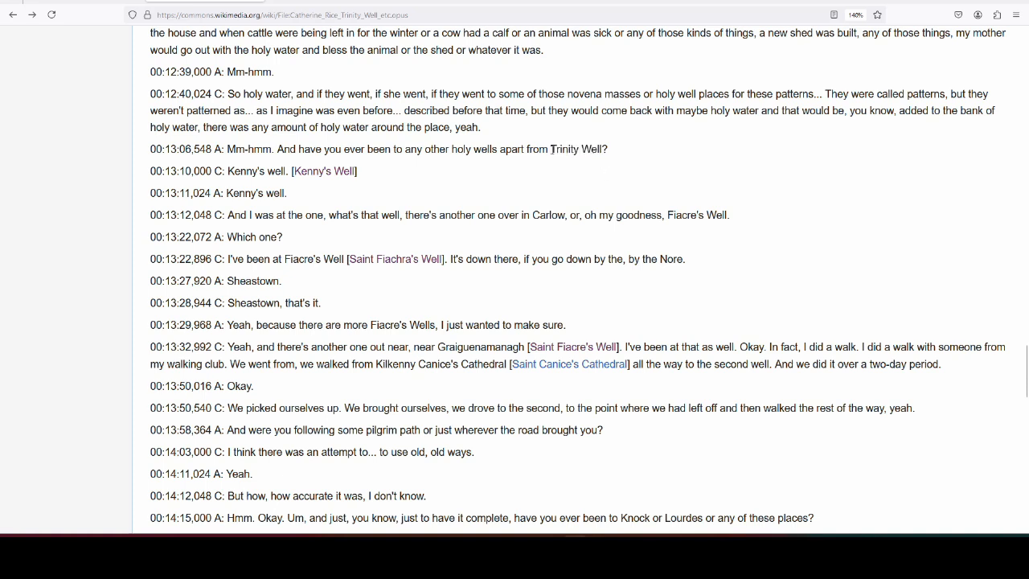
drag(551, 150, 608, 149)
click(524, 183)
click(315, 3)
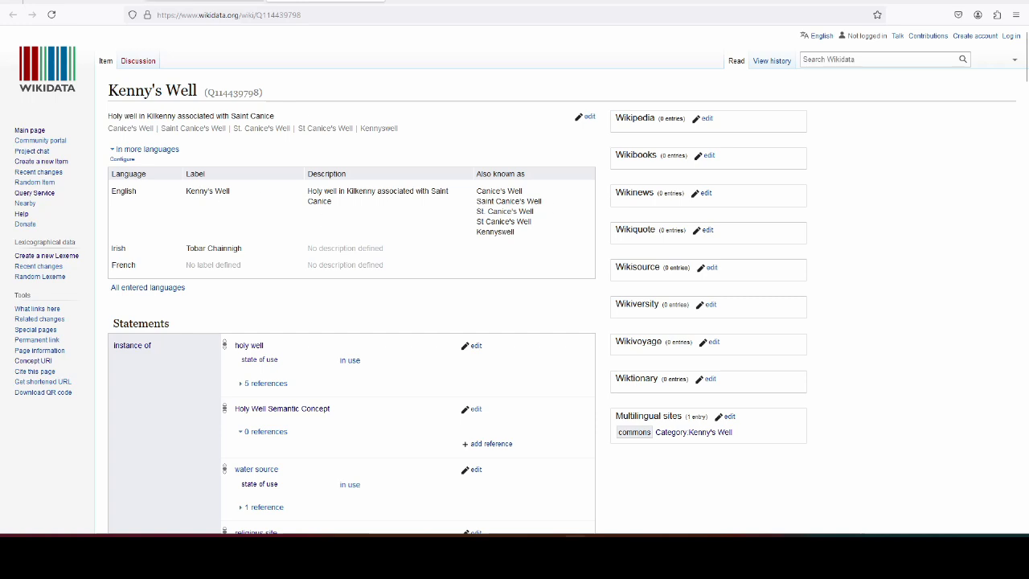
key(alt+Left)
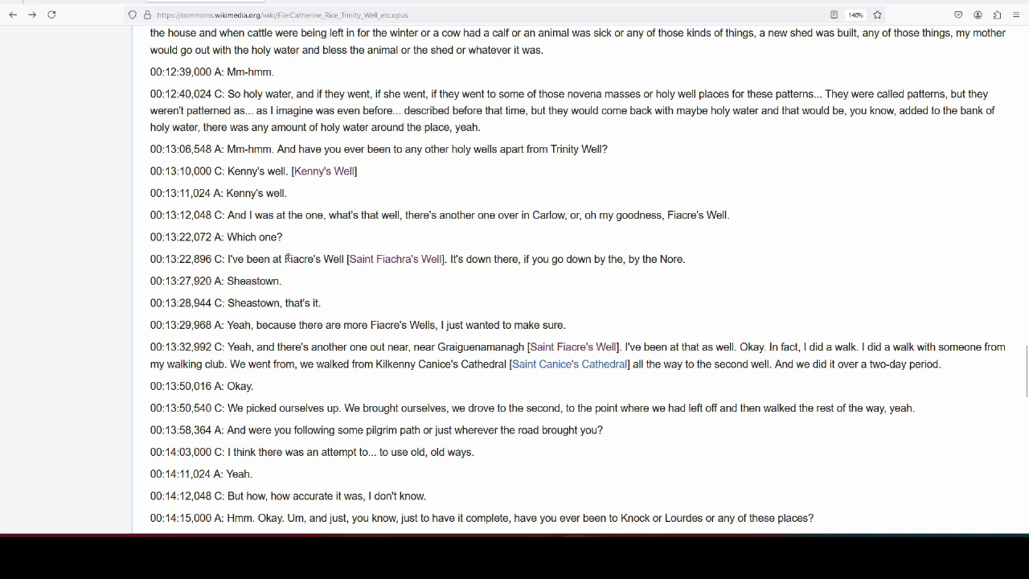
drag(344, 259, 284, 259)
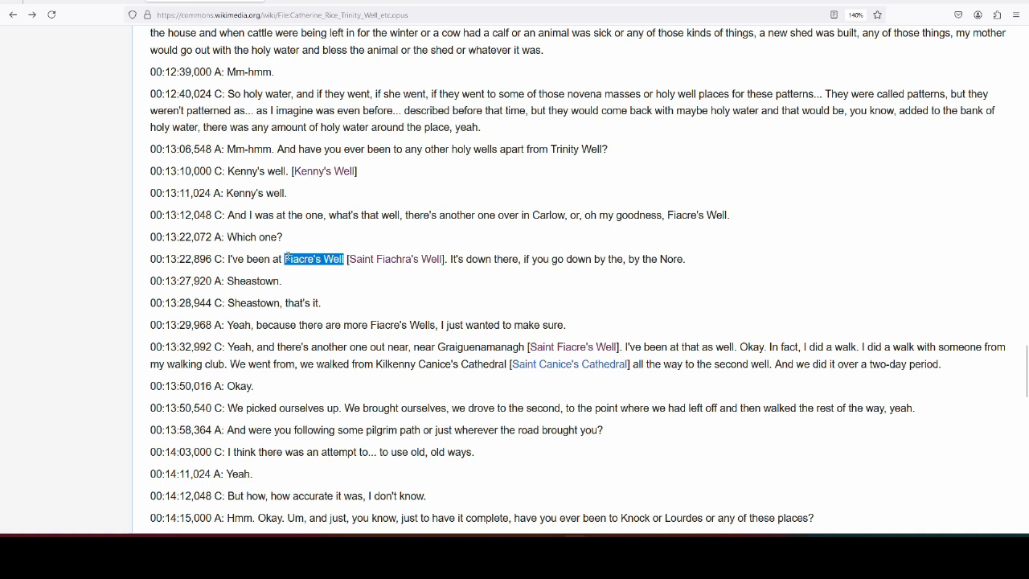
click(325, 286)
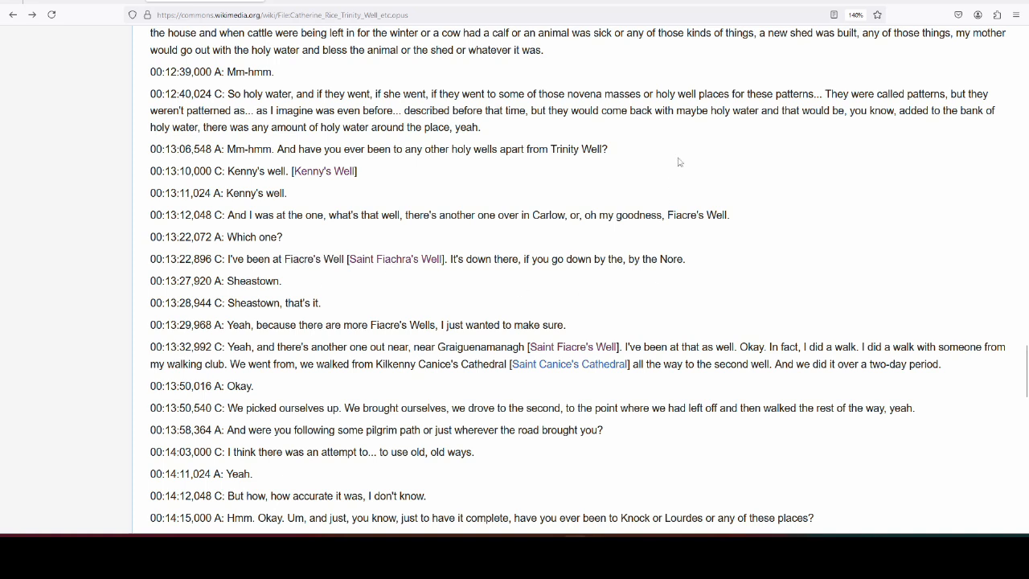
click(351, 3)
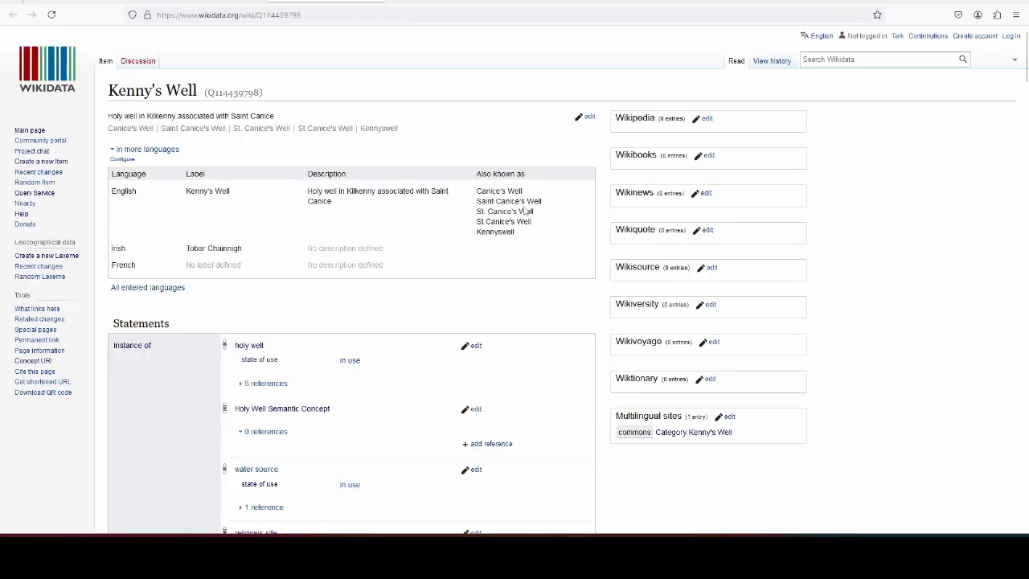
click(215, 2)
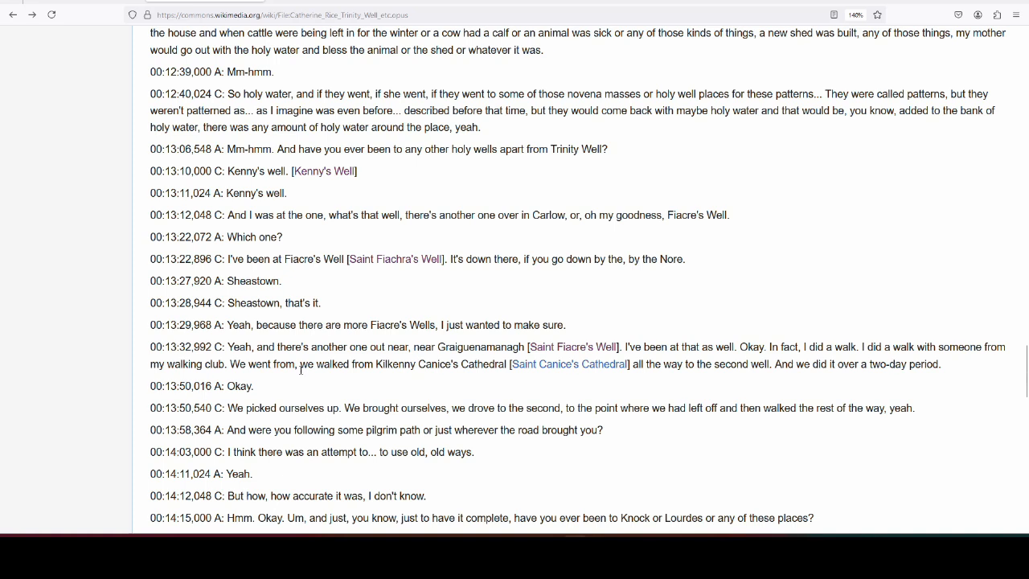
scroll(301, 369, down, 2)
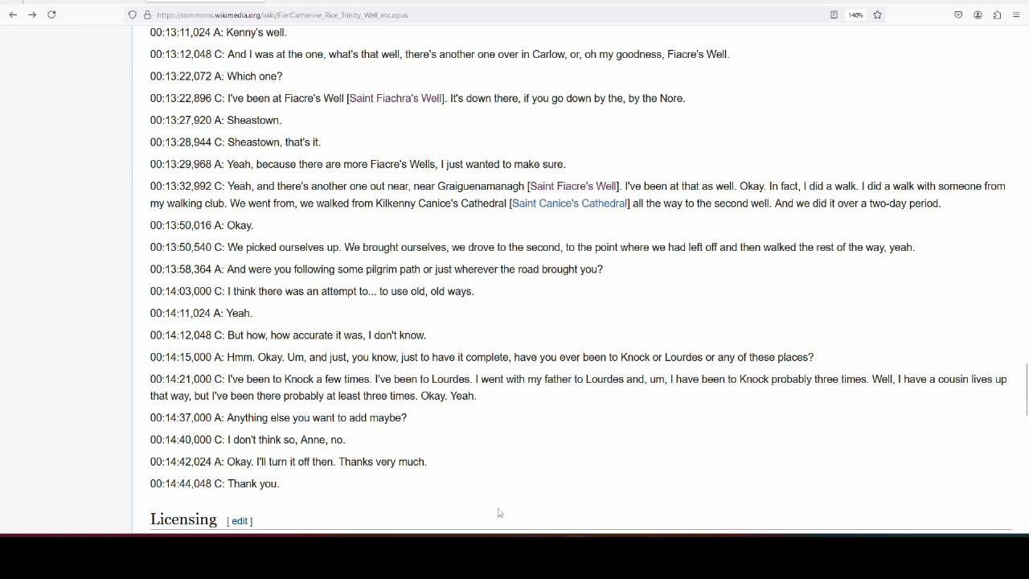
scroll(499, 513, up, 20)
scroll(481, 387, down, 20)
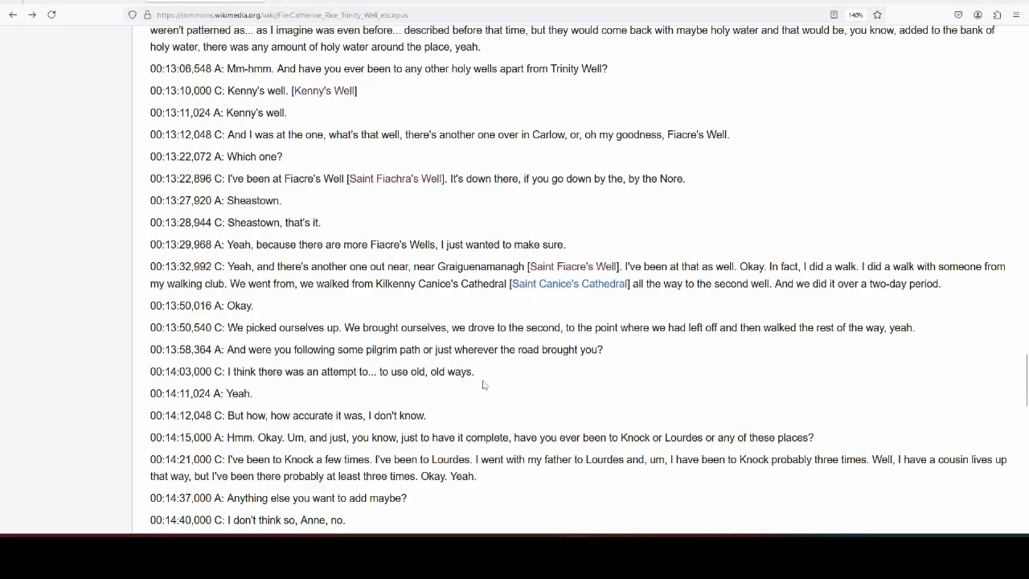
scroll(482, 384, down, 5)
scroll(507, 432, up, 4)
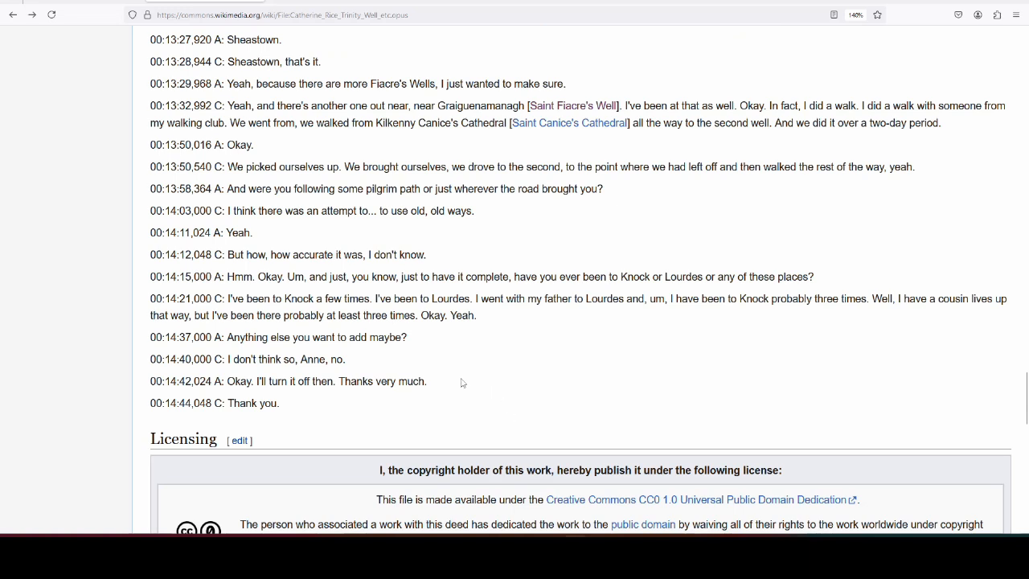
scroll(449, 365, up, 5)
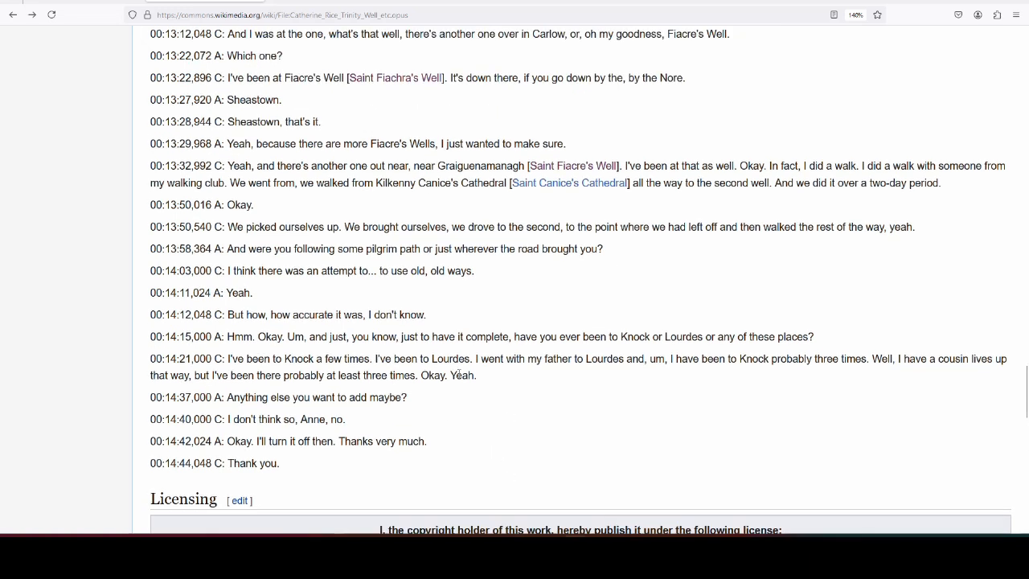
drag(226, 200, 279, 201)
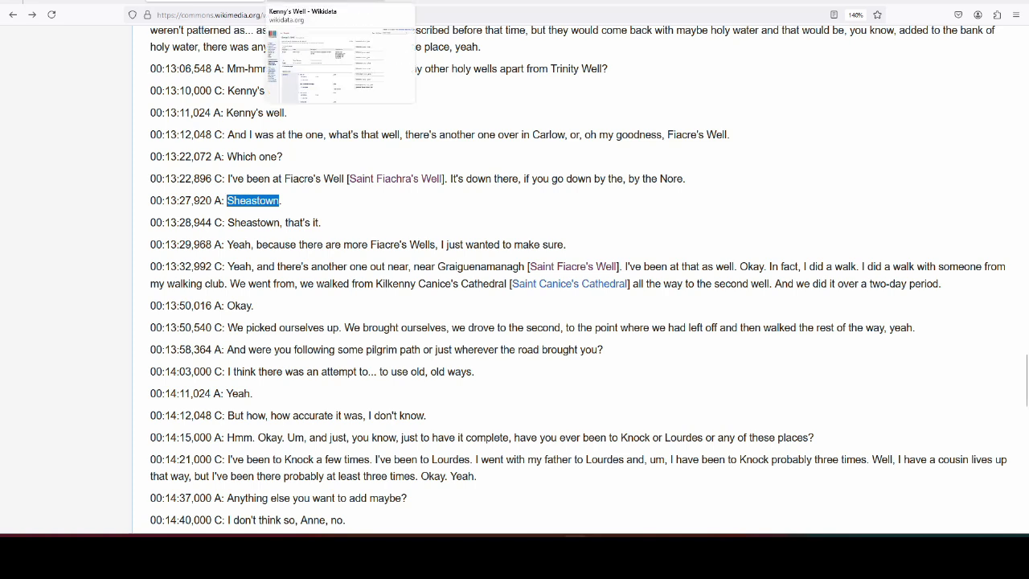
click(334, 4)
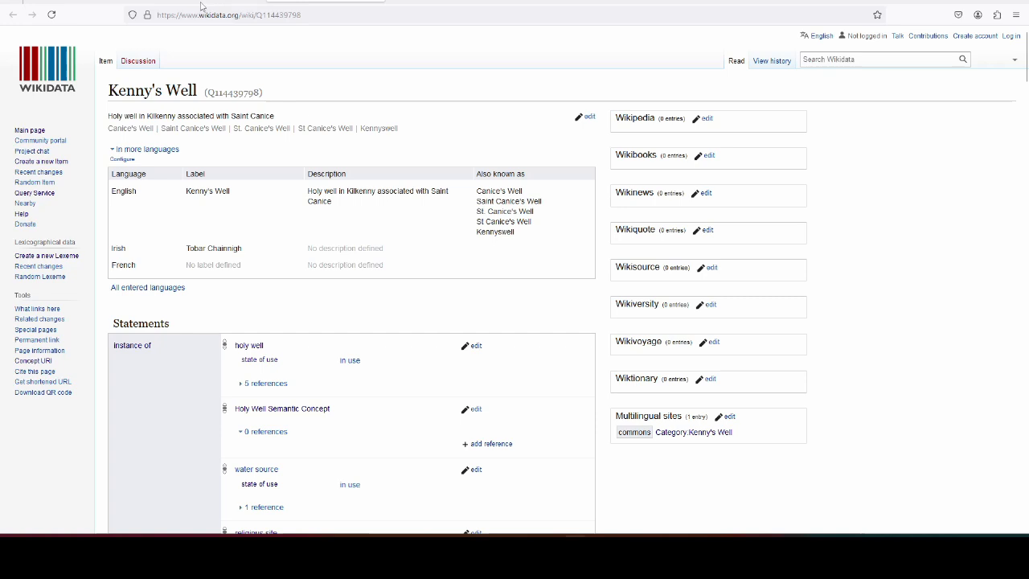
mouse_move(201, 3)
click(223, 3)
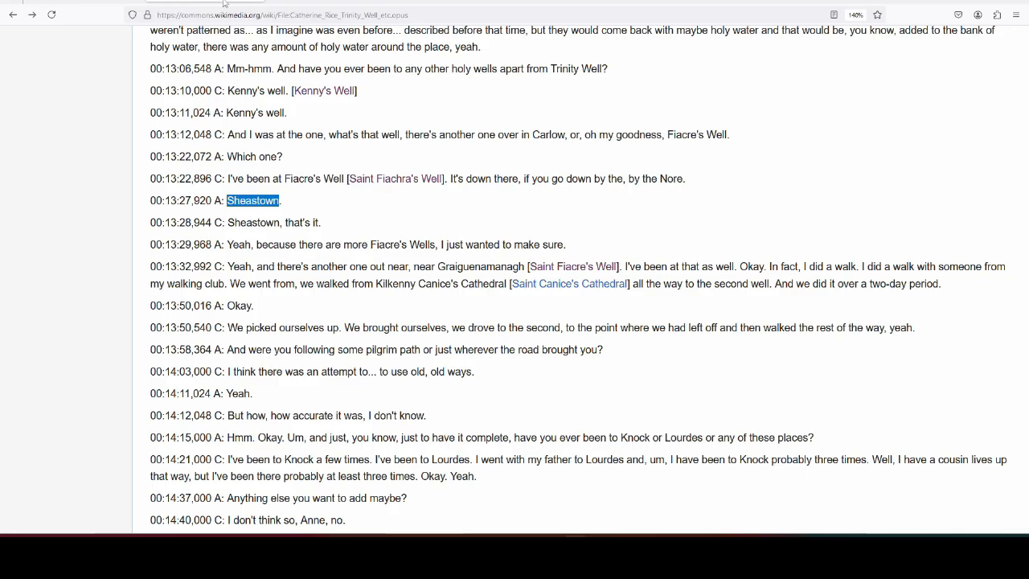